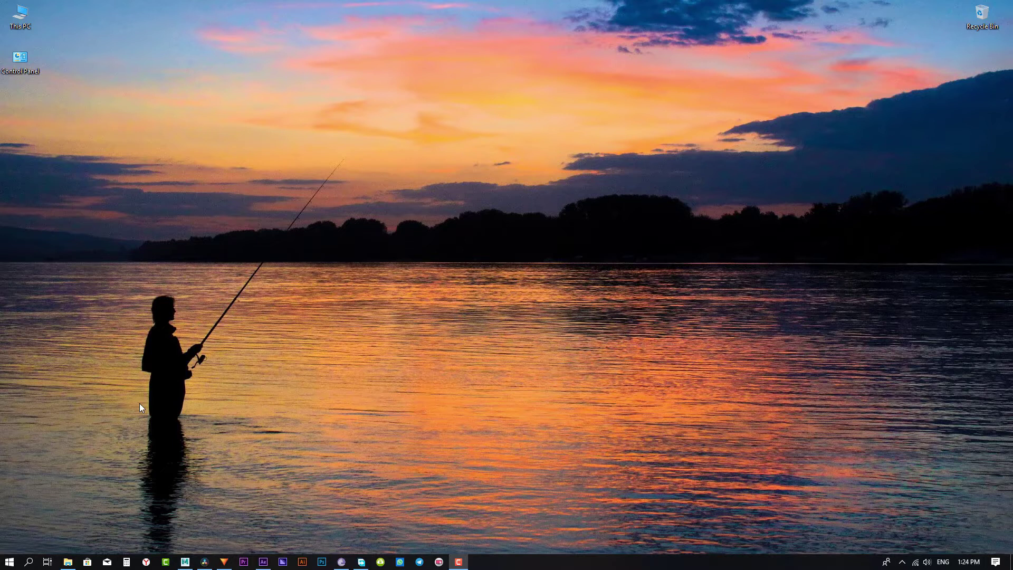
- Google 'davinci resolve' in Yandex Browser and open the official Blackmagic DaVinci Resolve page
click(147, 562)
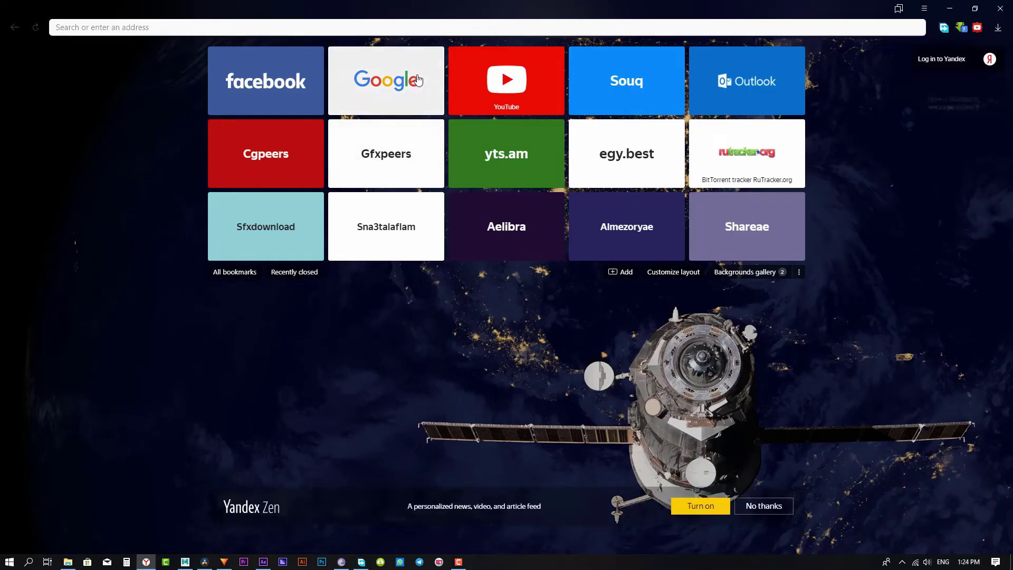
click(418, 80)
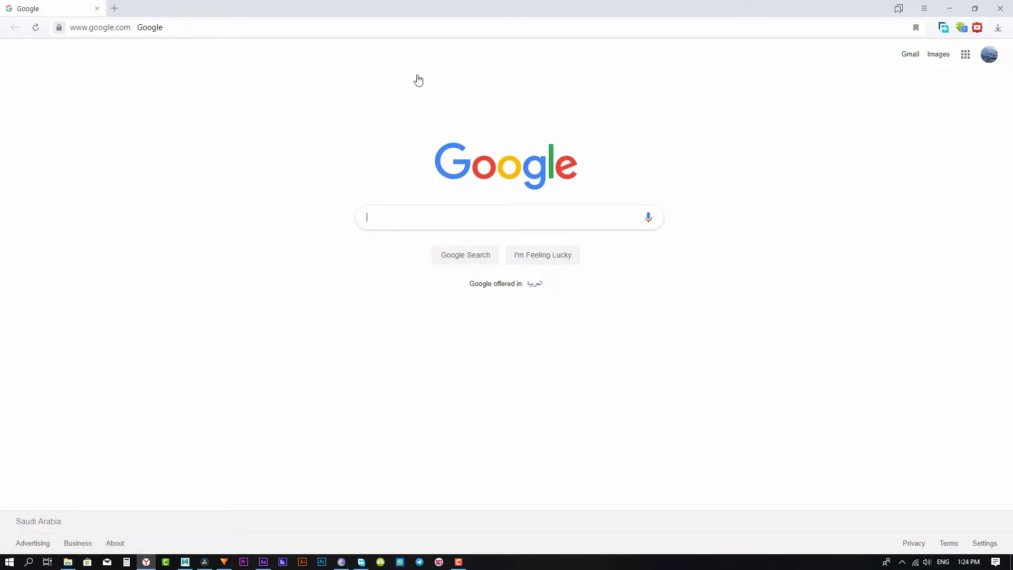
text(davin)
key(Down)
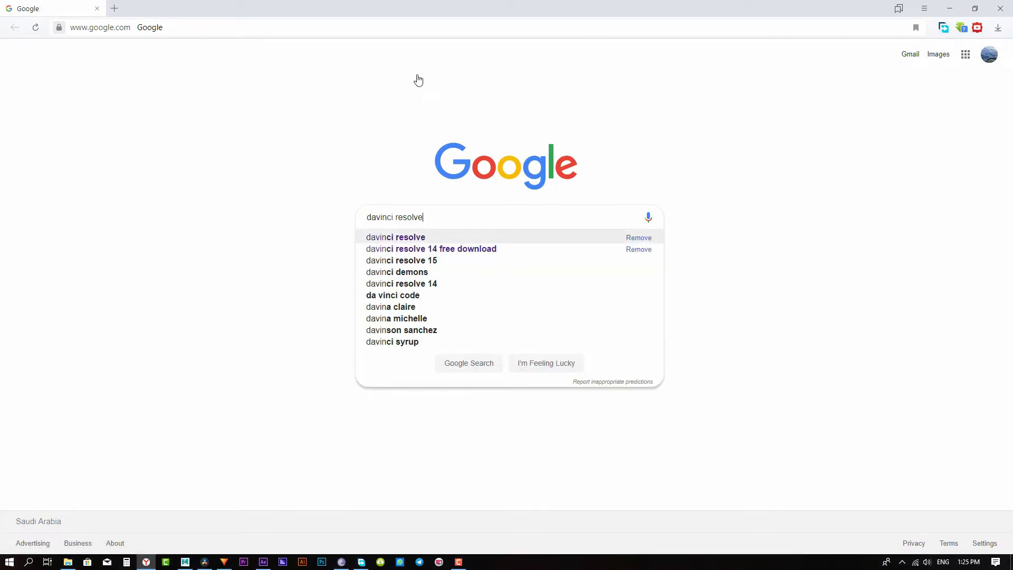
key(Return)
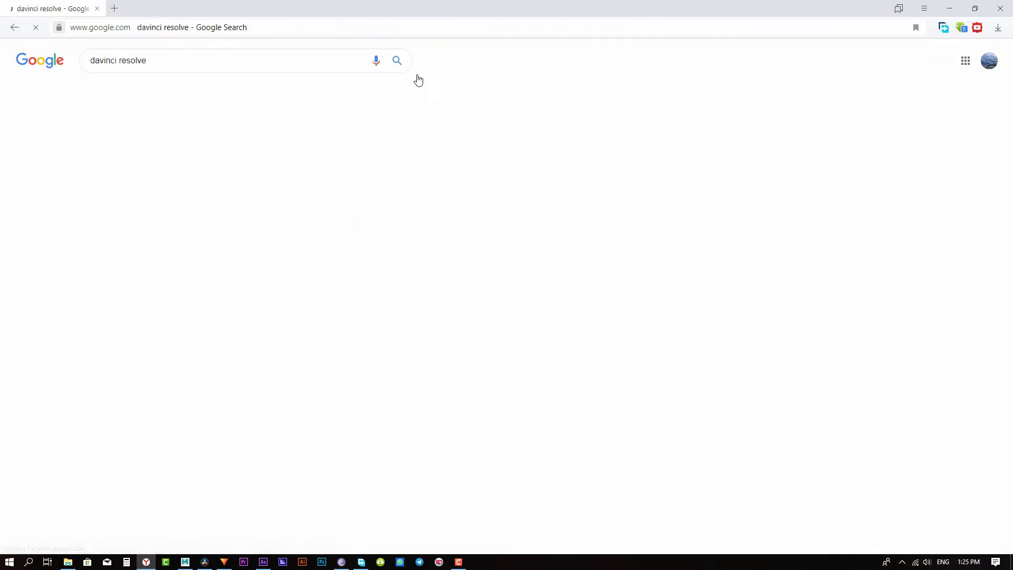
click(228, 140)
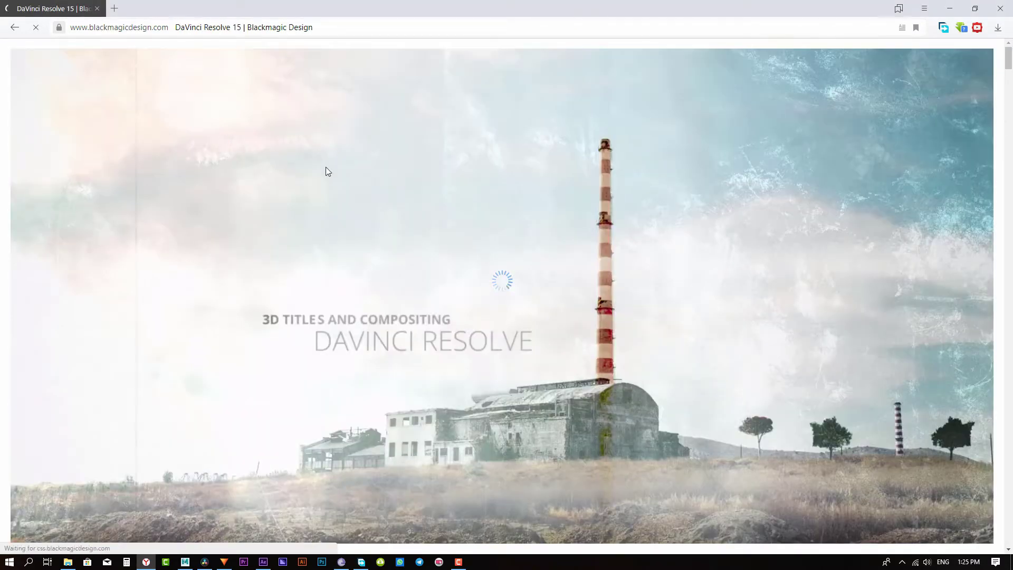
- Scroll to the DaVinci Resolve 15 download options and choose the free version for Windows
key(End)
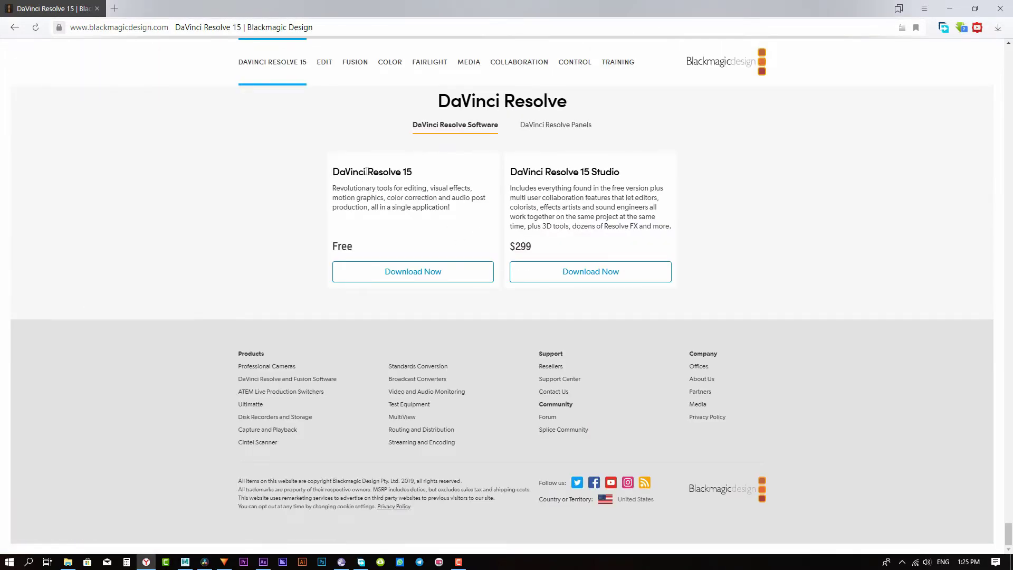
drag(367, 172, 415, 178)
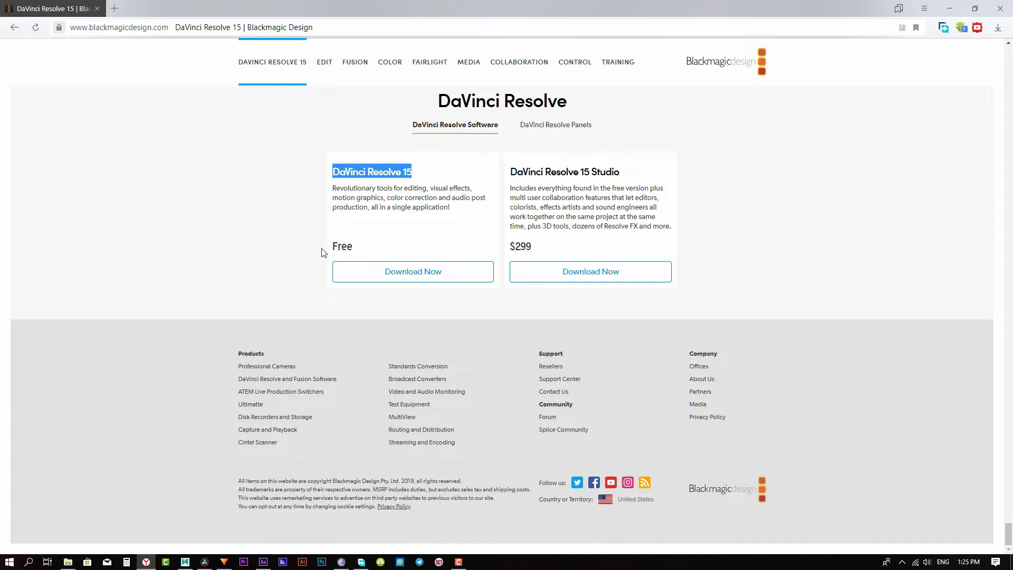
drag(329, 247, 354, 246)
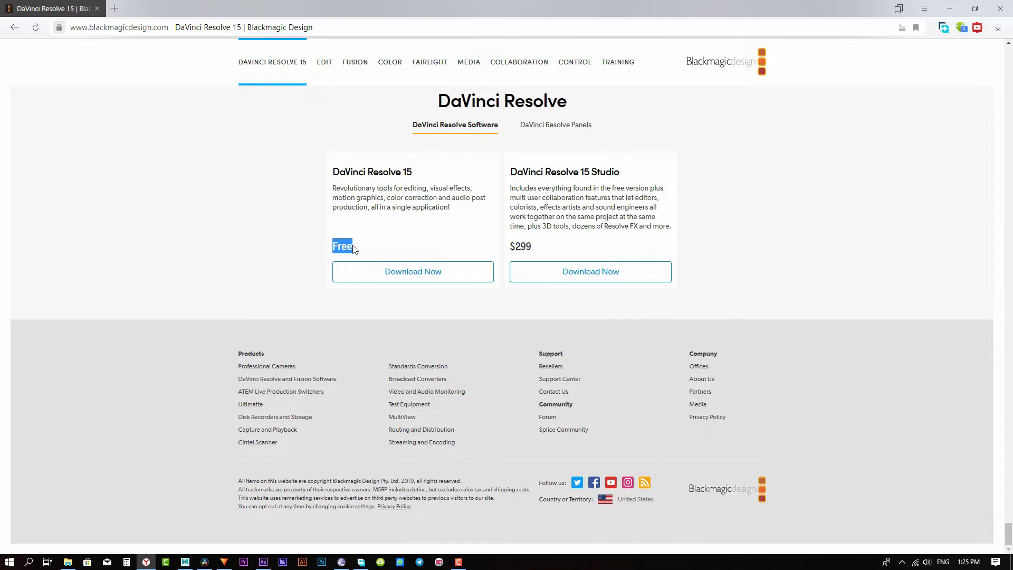
click(354, 249)
click(415, 270)
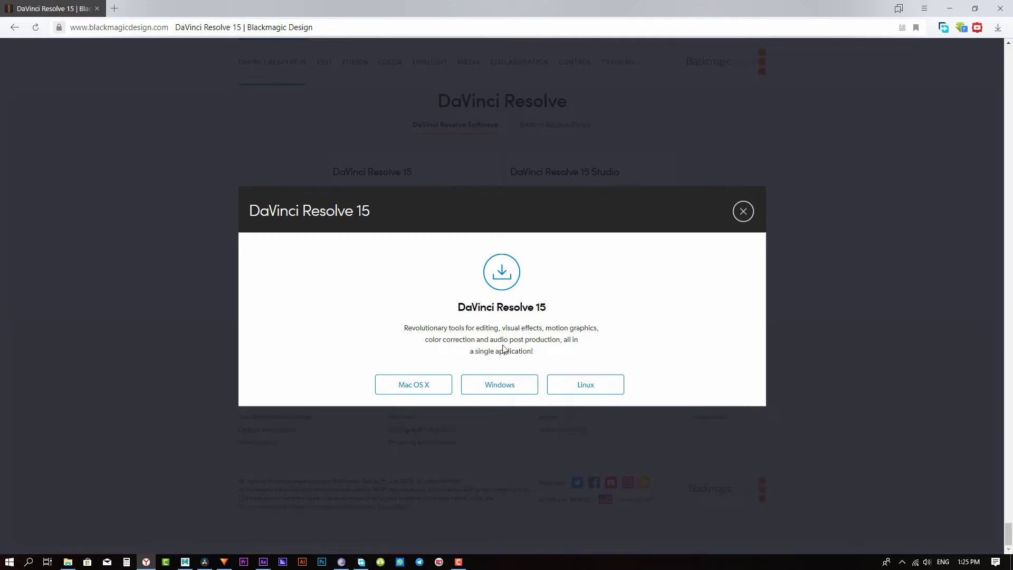
click(495, 388)
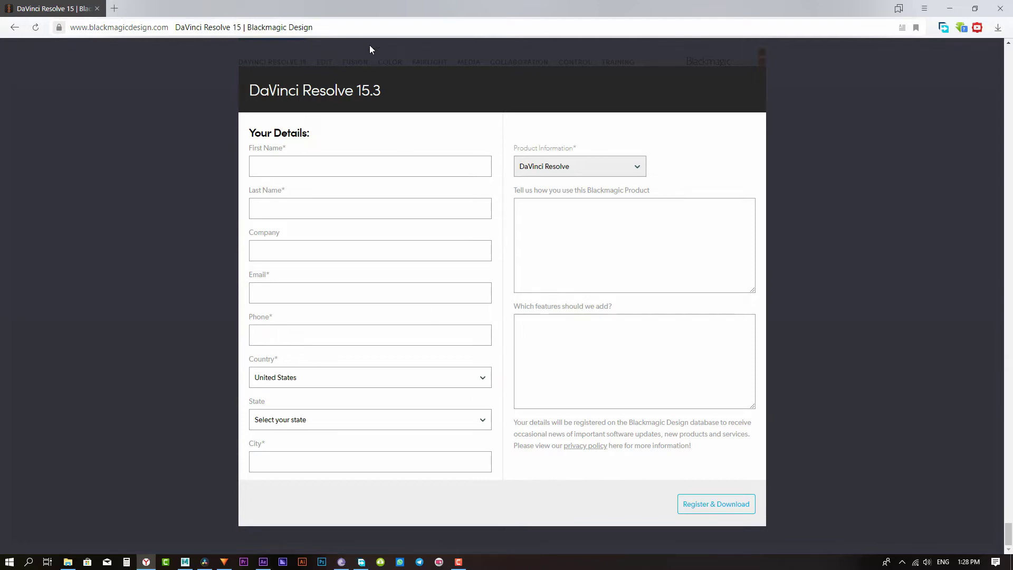
- Search for 'hitfilm express' and open the official fxhome.com HitFilm Express page
click(354, 26)
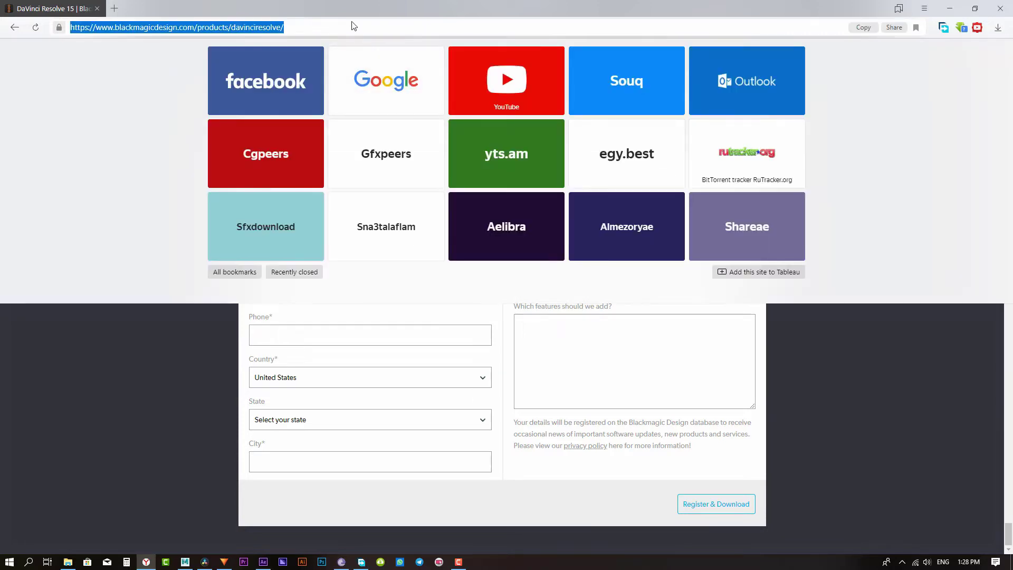
text(hitfilm)
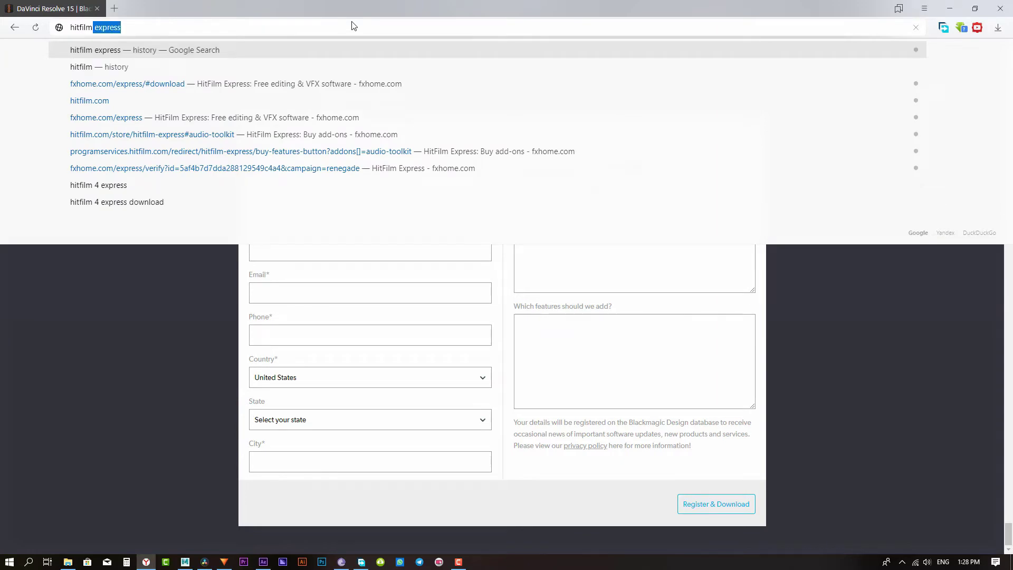
key(Return)
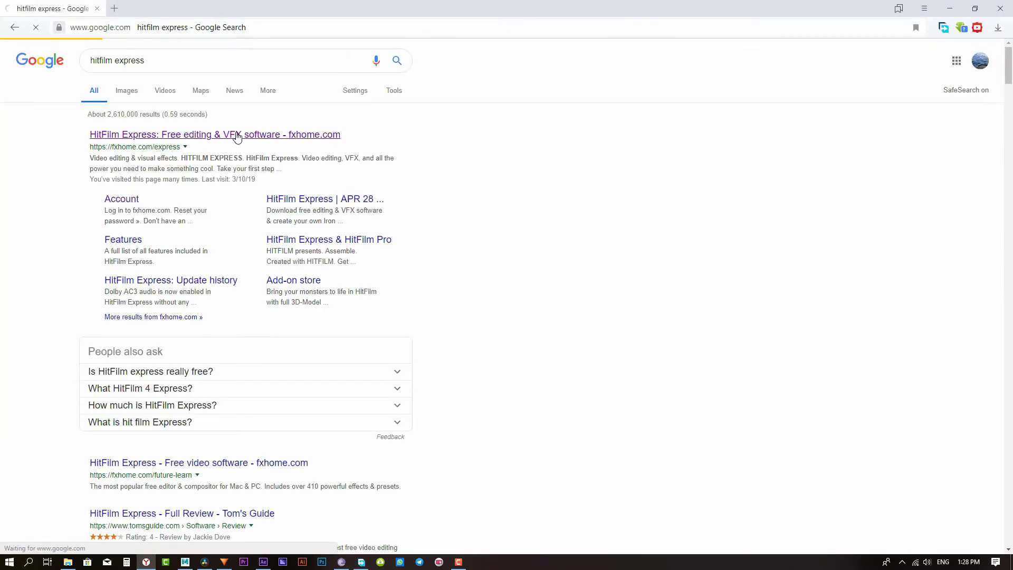
click(237, 136)
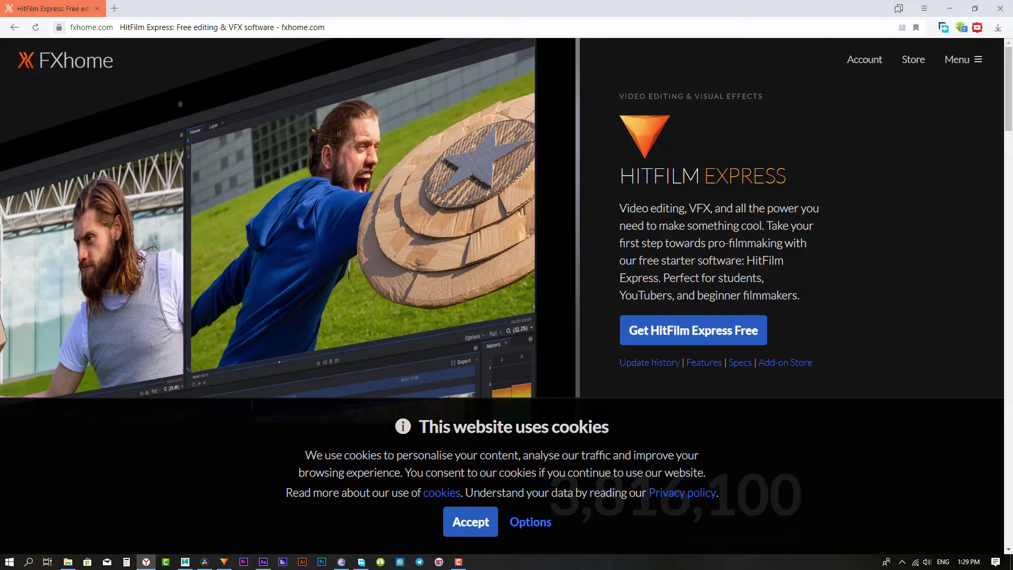
- Request free HitFilm Express, sign in with the newsletter opt-in, and download the Windows installer
click(673, 332)
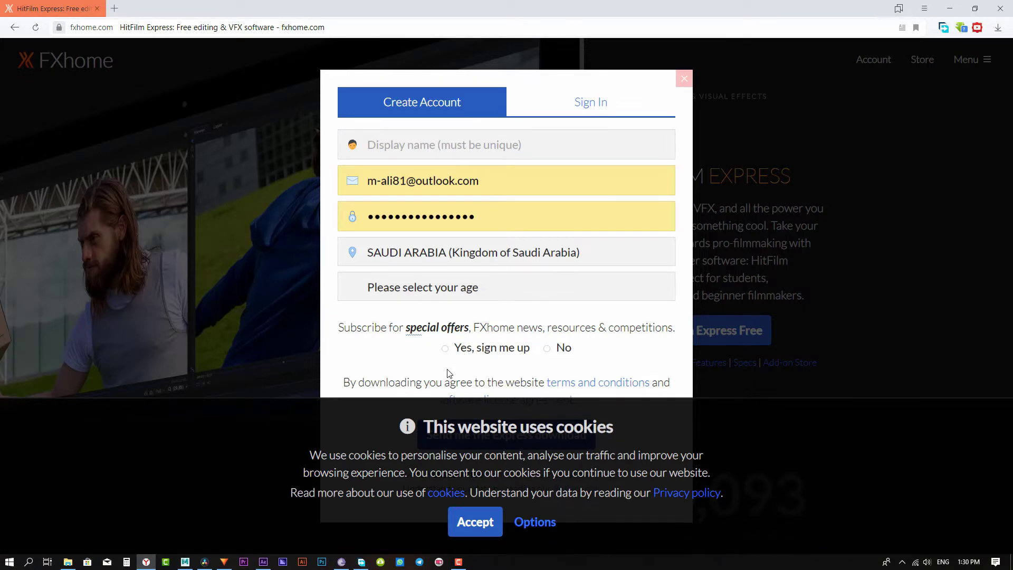
click(591, 106)
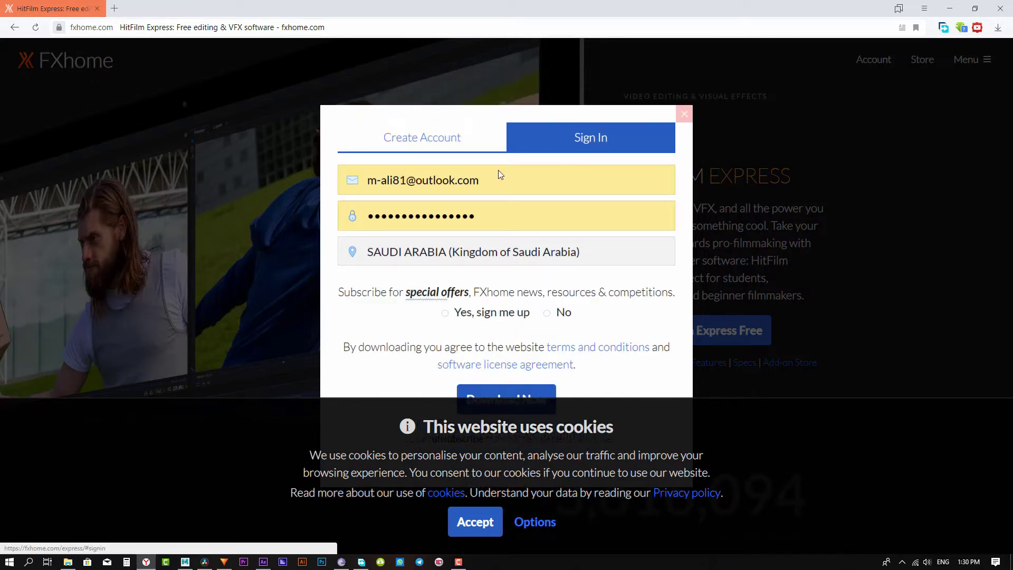
click(446, 313)
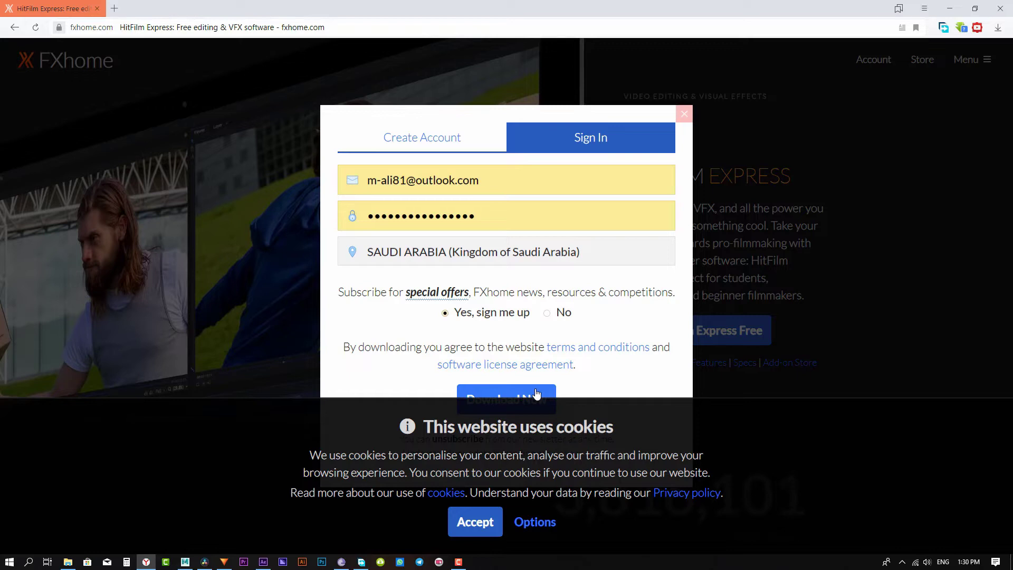
click(477, 522)
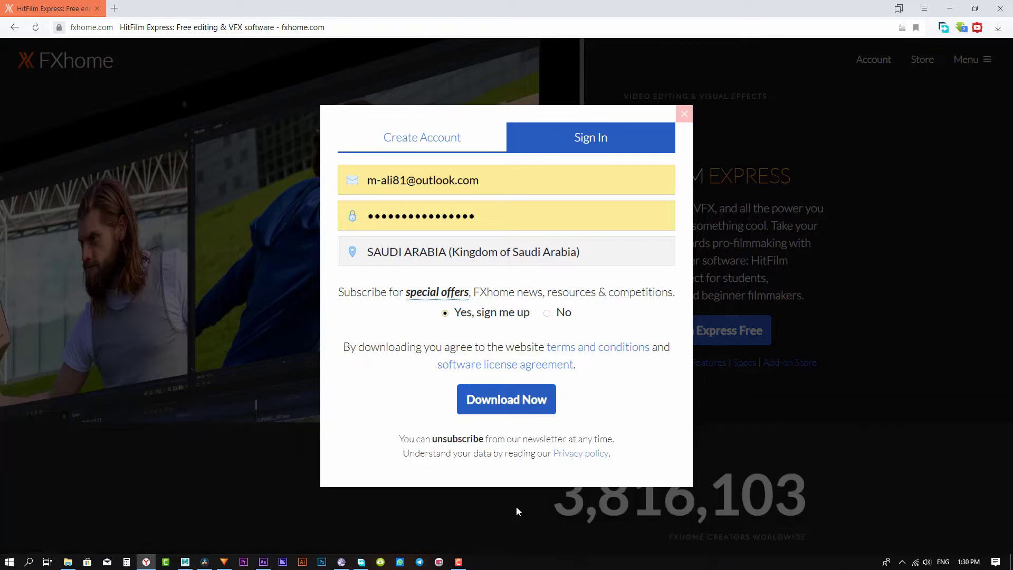
click(515, 403)
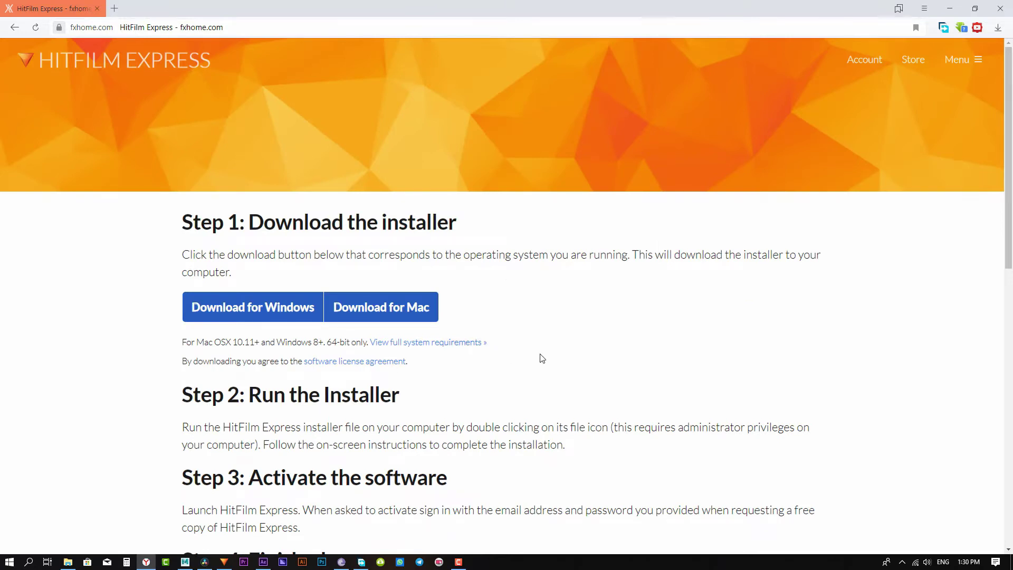
click(258, 316)
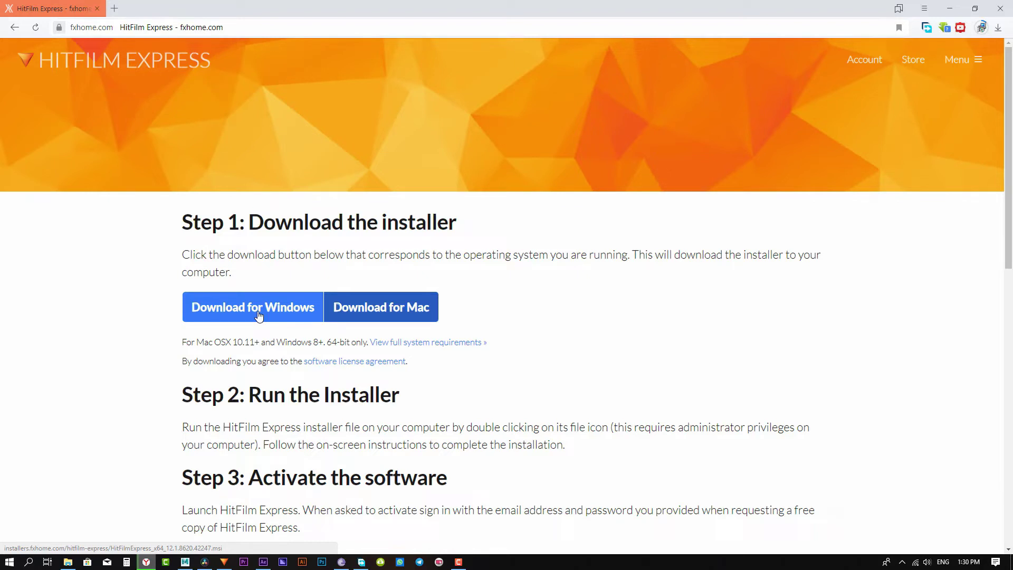
- Log in to the FXhome account from the Account login page
click(874, 67)
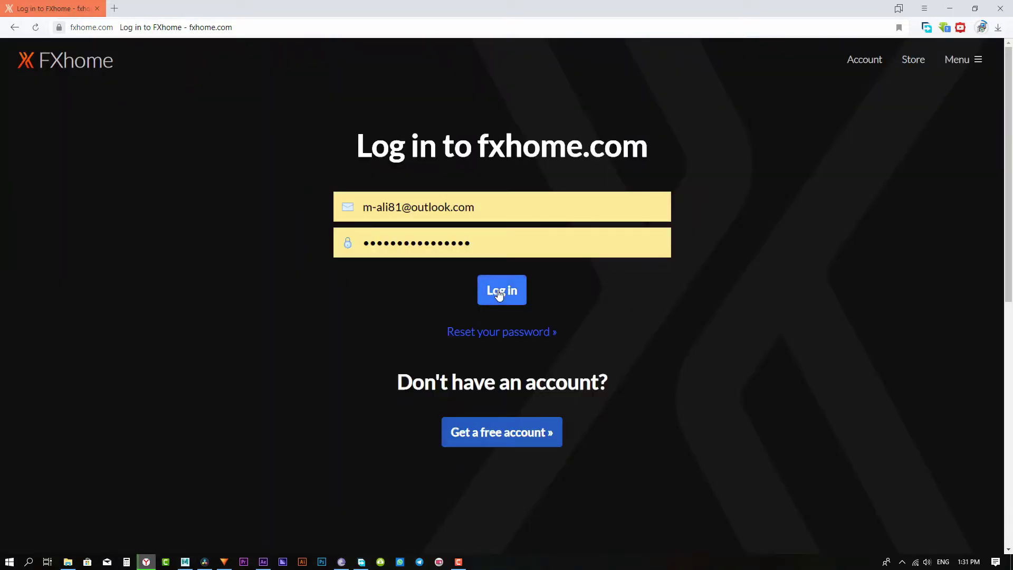
click(499, 294)
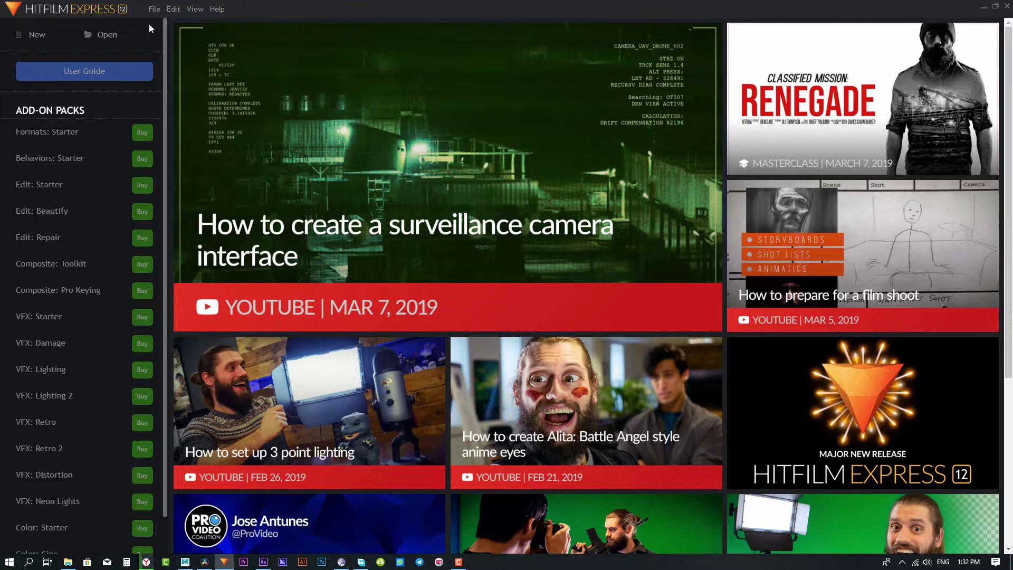
- View HitFilm Express's Activation settings under File > Options, then close them unchanged
click(154, 9)
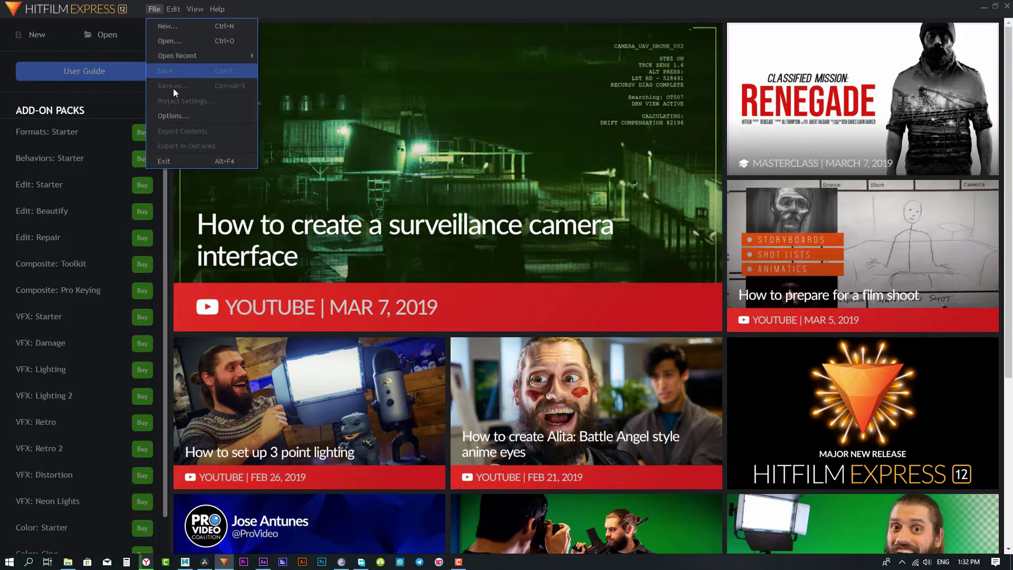
click(175, 115)
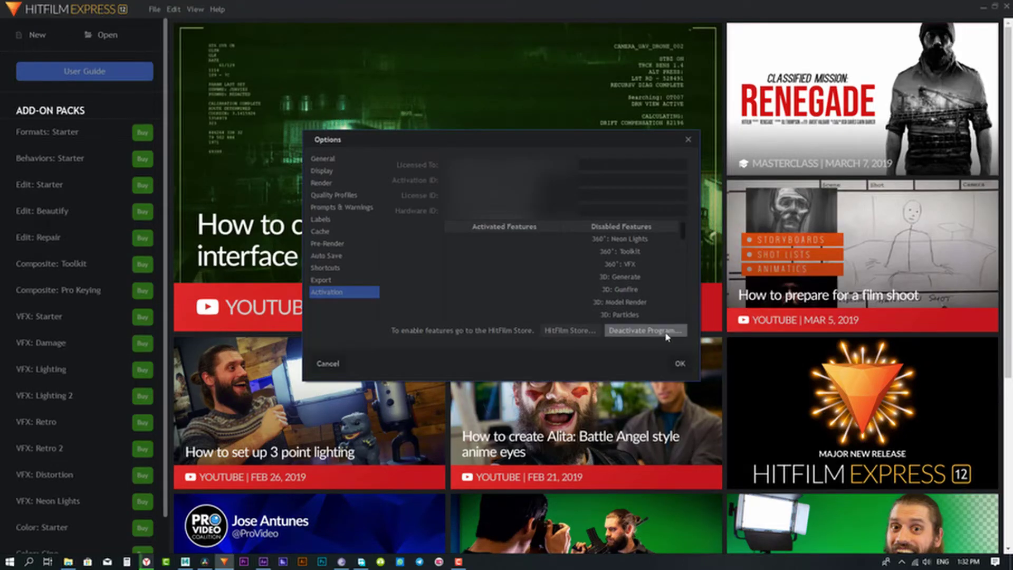
key(Escape)
- Check and close the HitFilm Express licence details, then switch to DaVinci Resolve
click(613, 298)
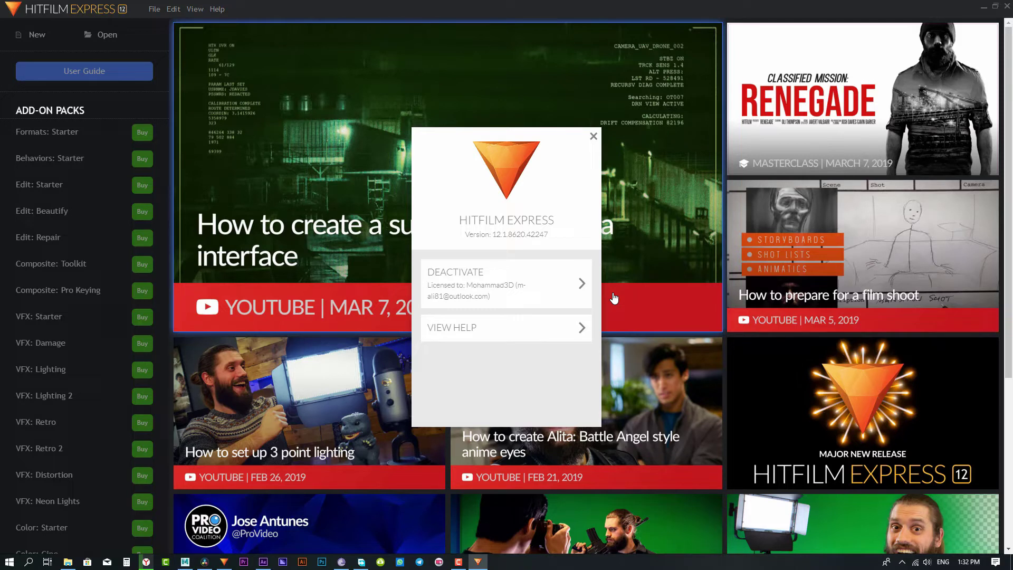
click(594, 138)
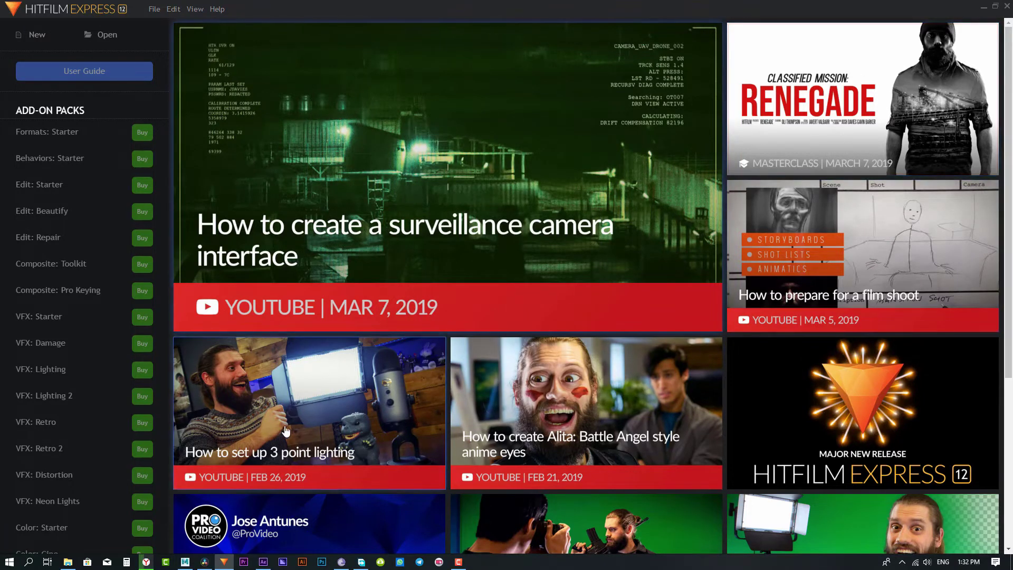
click(204, 562)
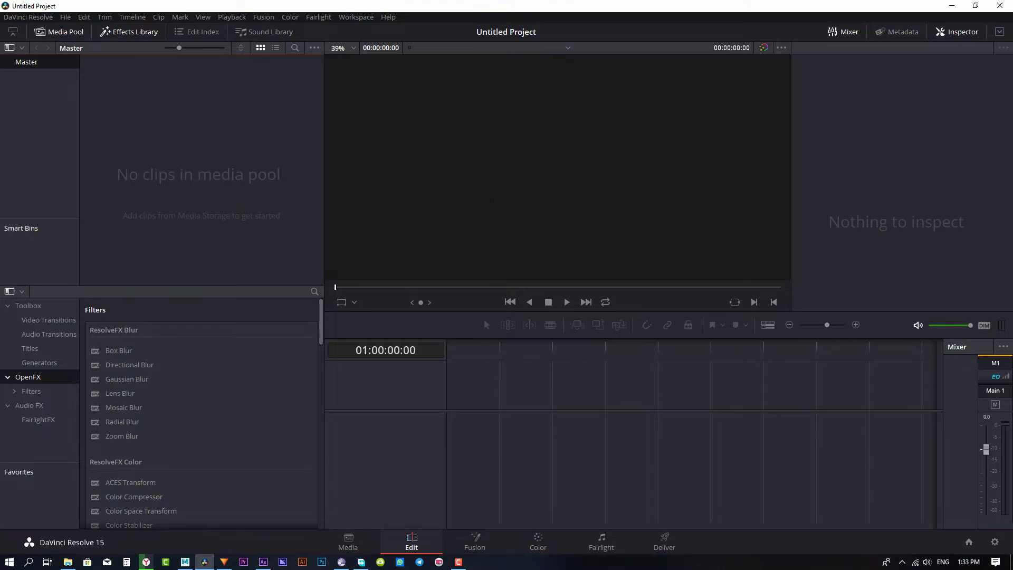
click(472, 543)
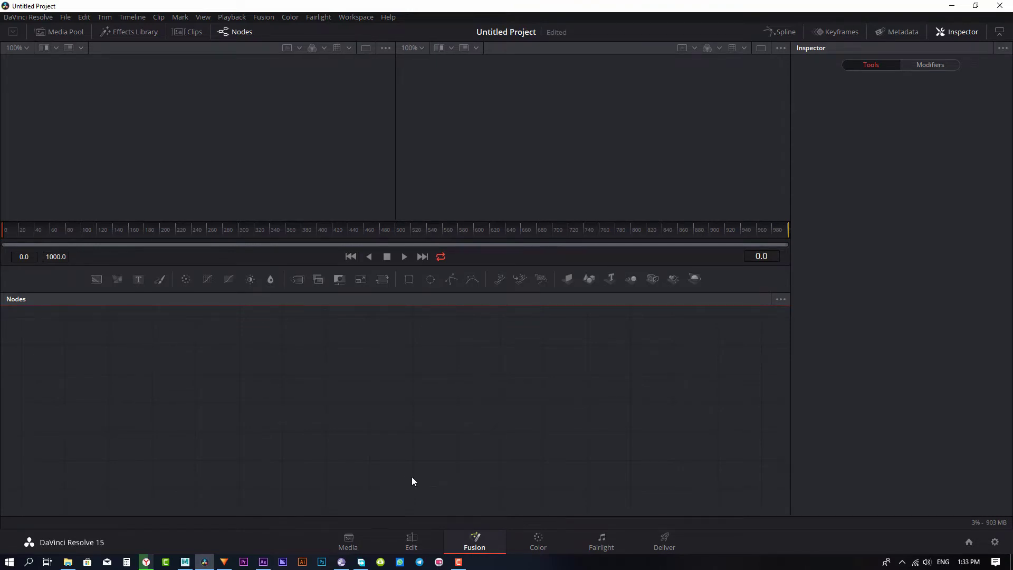
click(412, 549)
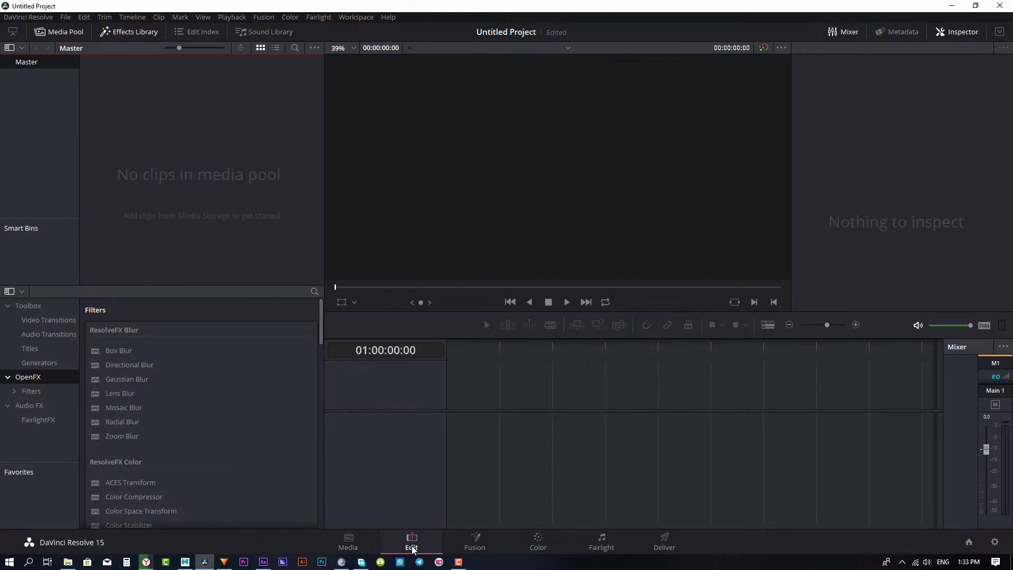
- Import the Venice Italy photo into DaVinci Resolve's Media Pool
right_click(223, 139)
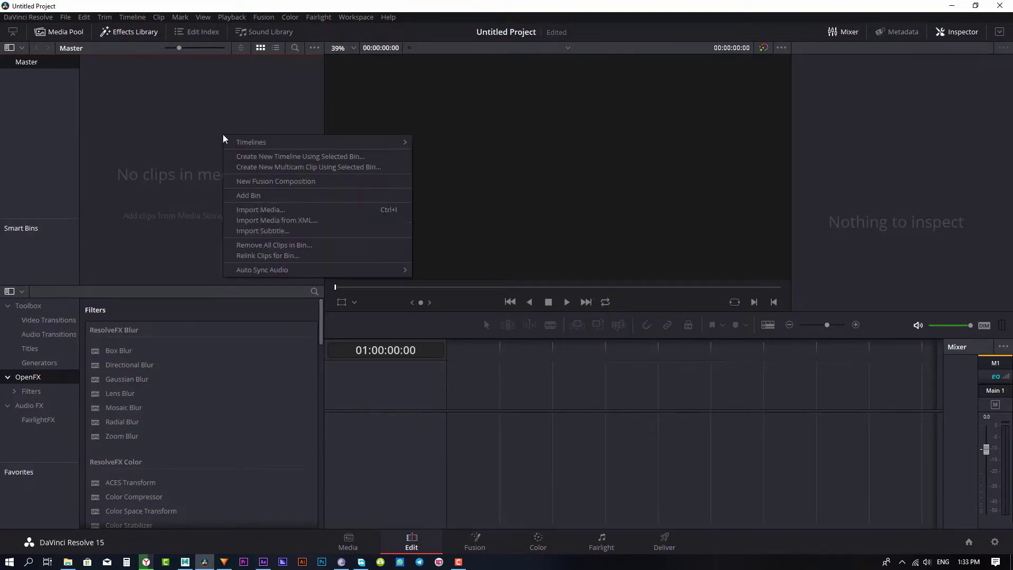
click(246, 207)
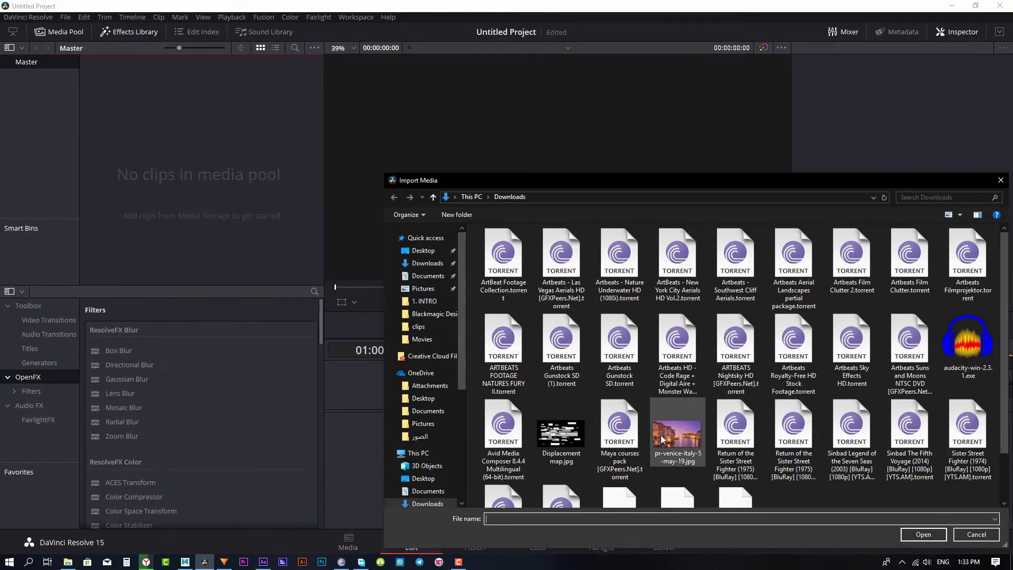
double_click(654, 439)
- Place the Venice clip at the start of Video 1 and lengthen it to about 31 seconds
drag(139, 90, 379, 409)
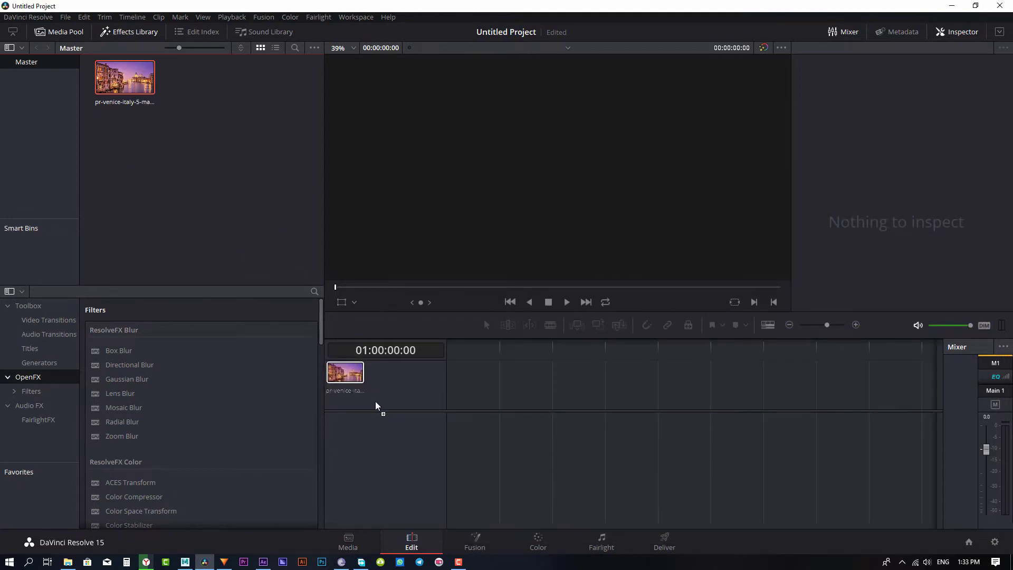
drag(475, 460, 449, 454)
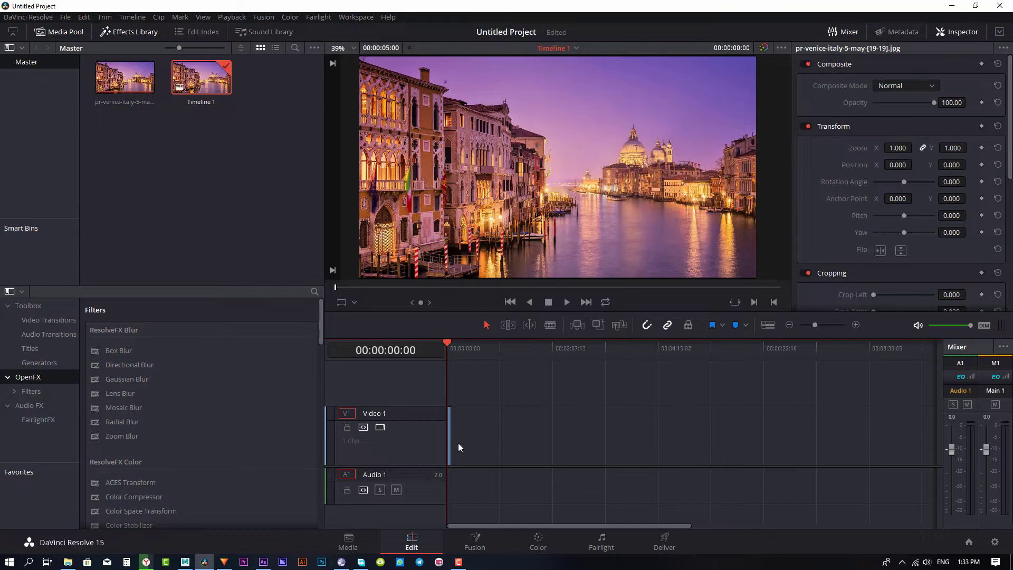
scroll(458, 442, up, 3)
drag(478, 452, 656, 459)
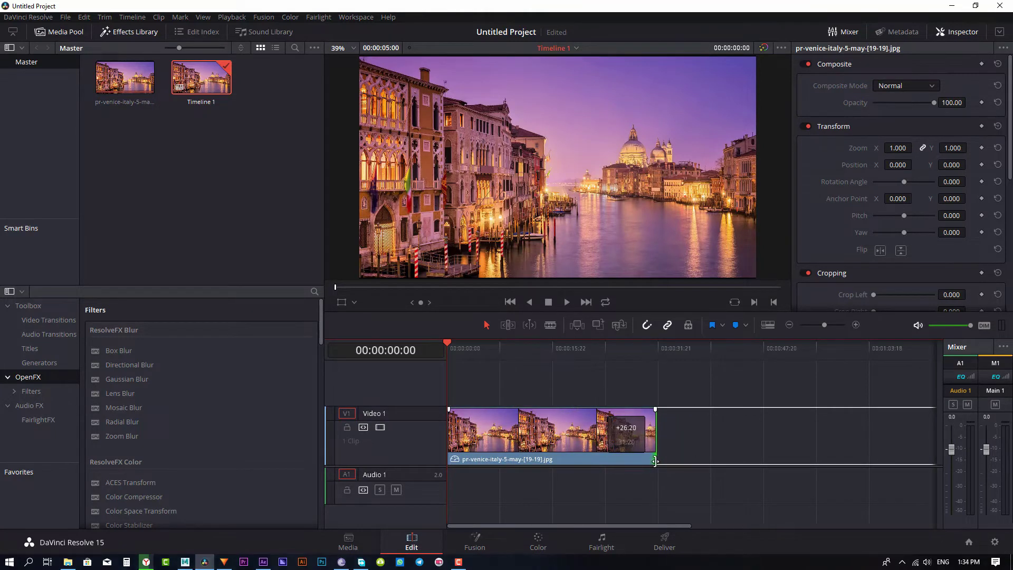
click(474, 548)
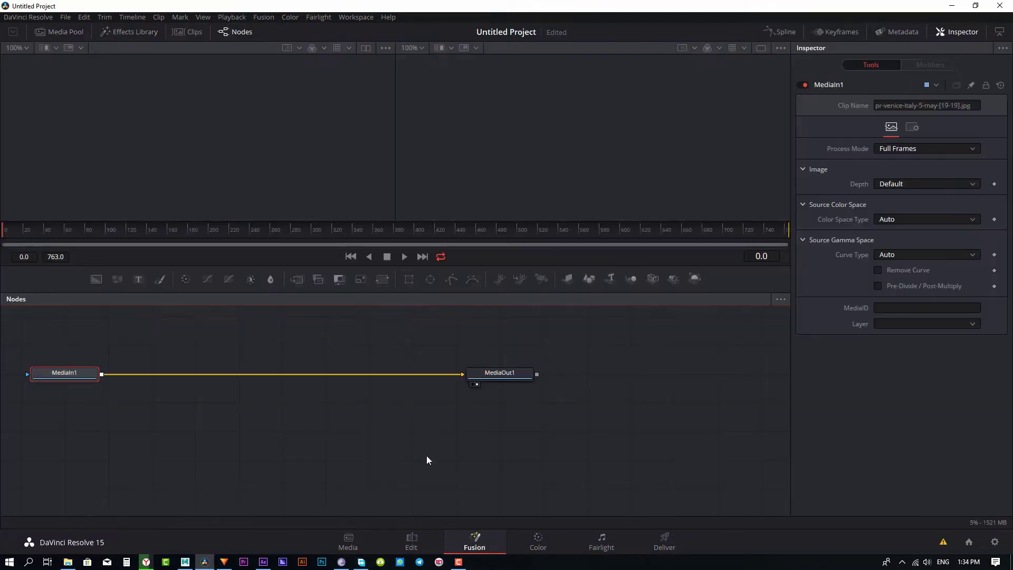
- Delete the Venice clip from Video 1, leaving Timeline 1 empty
drag(375, 432, 534, 435)
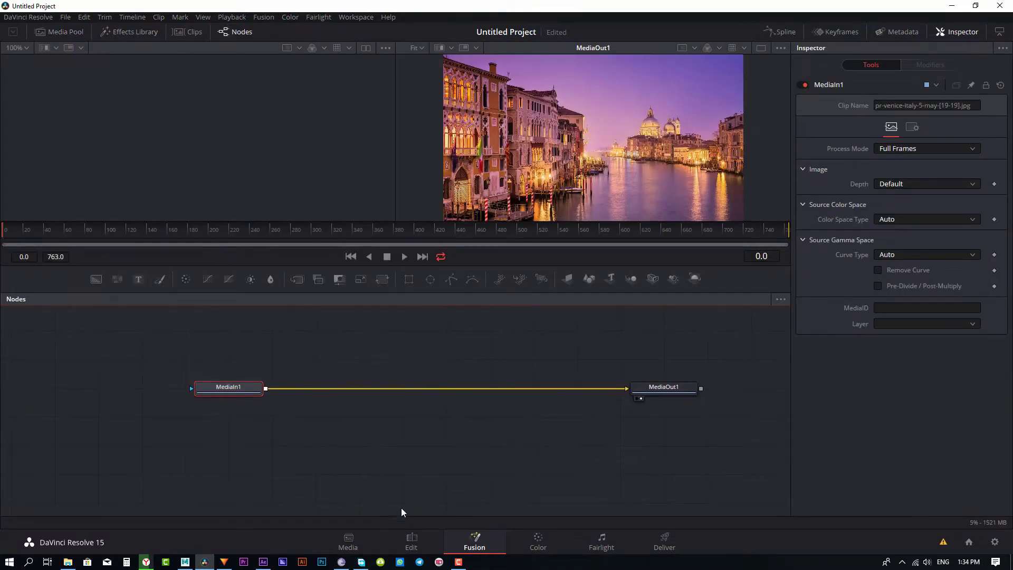
click(410, 543)
click(502, 414)
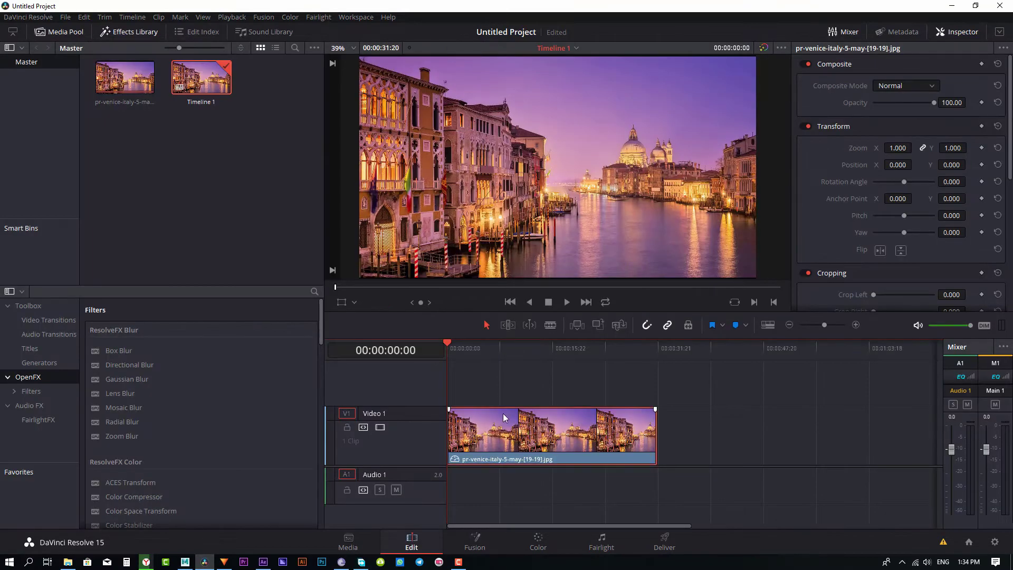
key(Delete)
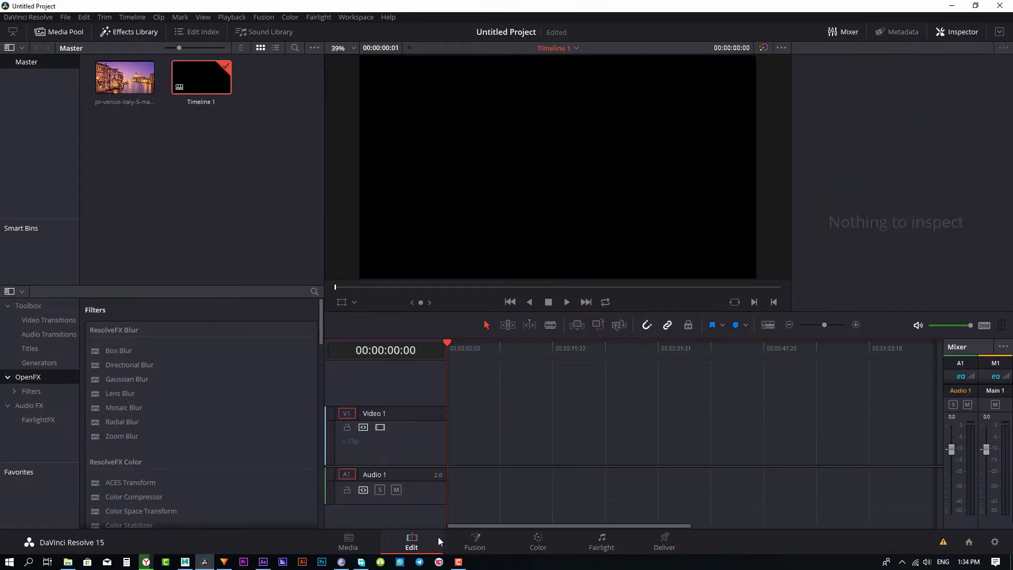
click(472, 543)
click(411, 542)
- Drop the Venice clip back onto Video 1 and view its MediaIn1-to-MediaOut1 nodes in Fusion
mouse_move(136, 88)
mouse_down()
mouse_move(473, 430)
mouse_move(453, 438)
mouse_move(656, 449)
mouse_up()
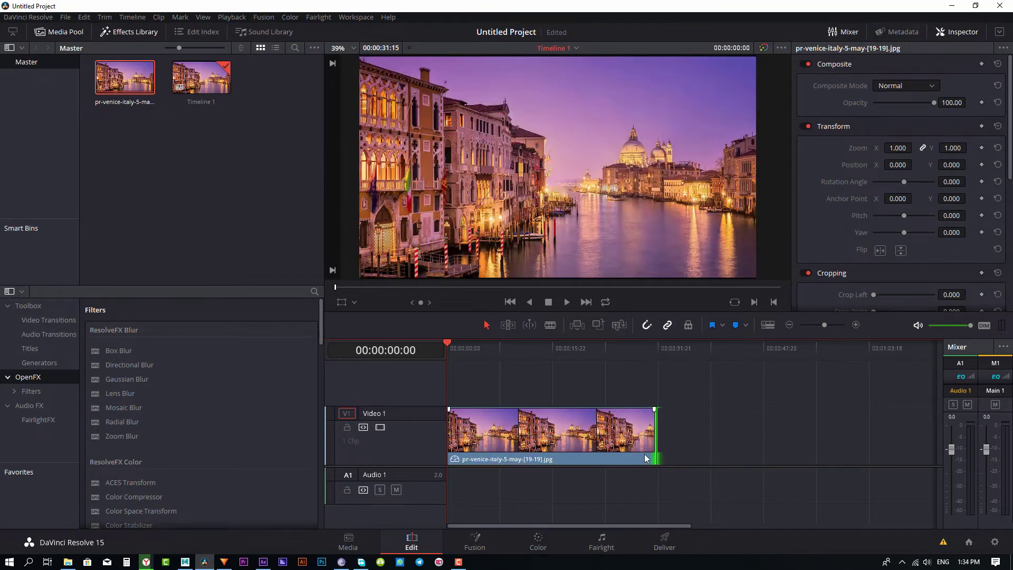
click(486, 542)
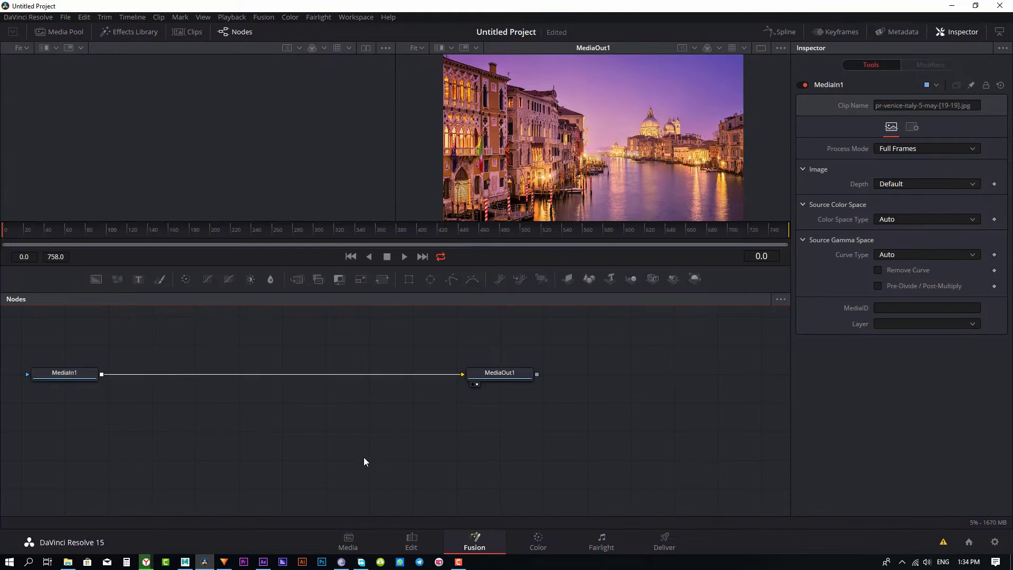
drag(364, 462, 537, 473)
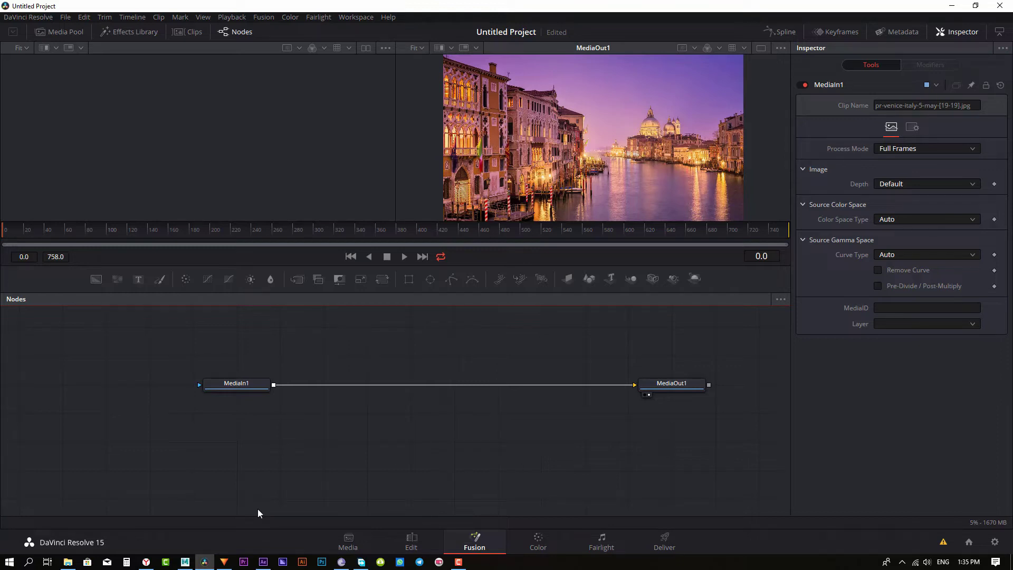
- Create a new 1920×1080 Comp 1 in After Effects with the transparency grid turned off
click(263, 561)
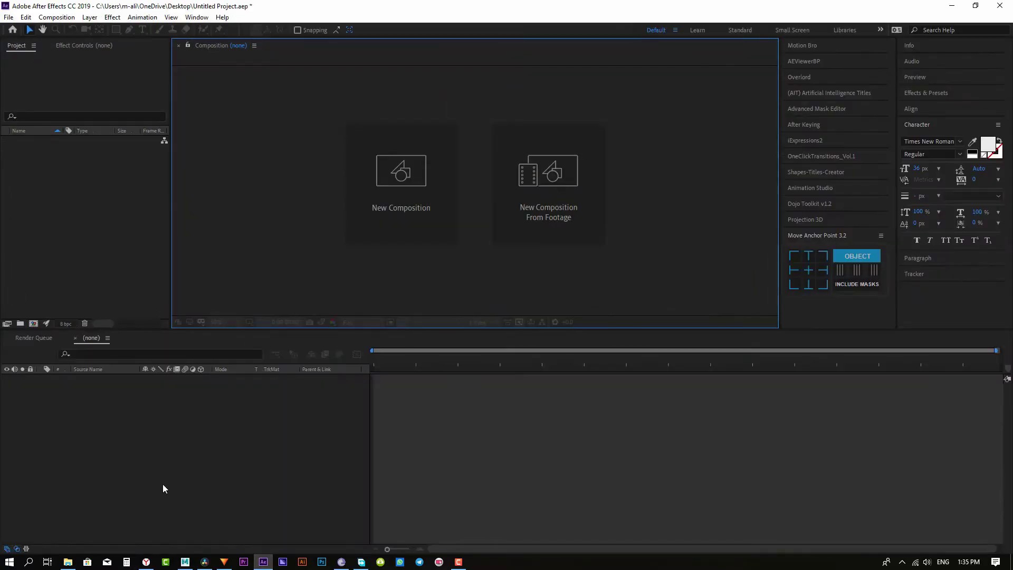
click(401, 175)
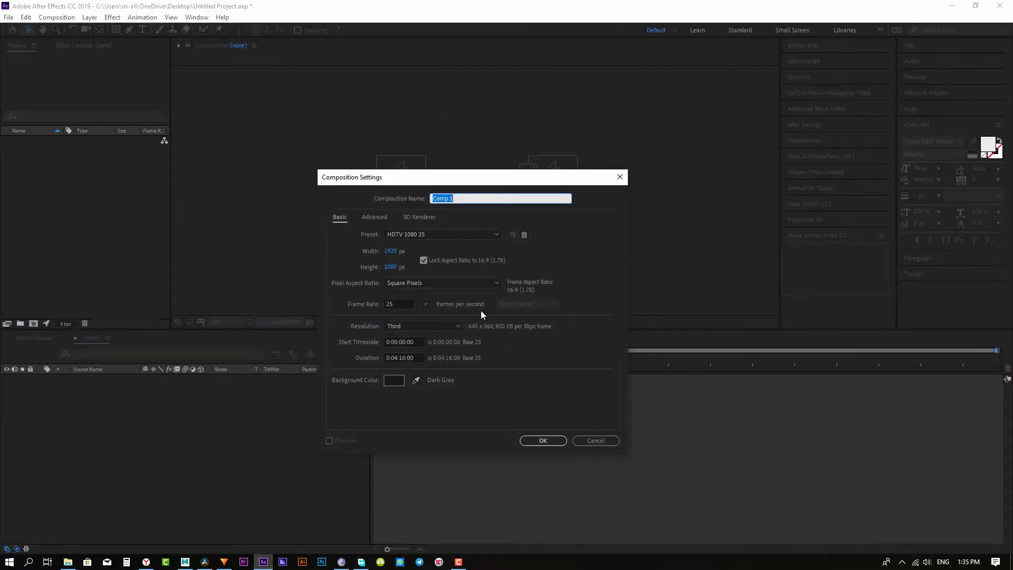
click(530, 440)
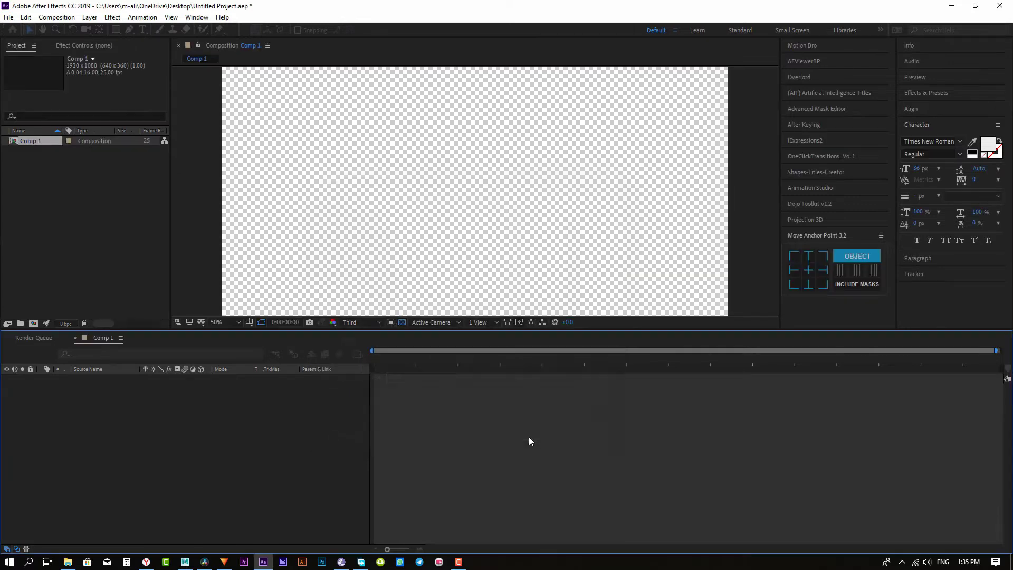
click(402, 322)
- Import the Venice jpg from Downloads and add it as a layer in Comp 1
click(112, 232)
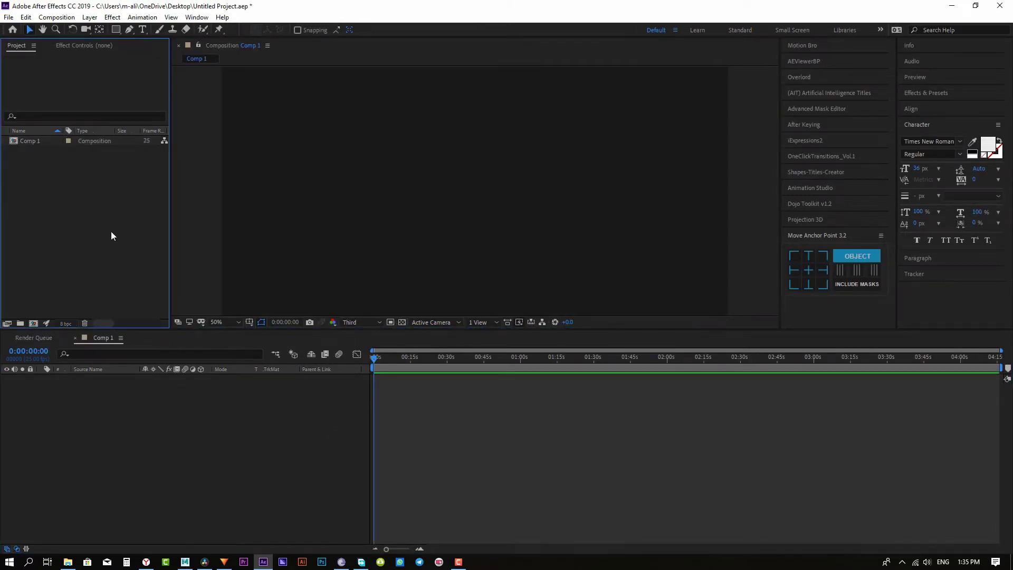
right_click(111, 231)
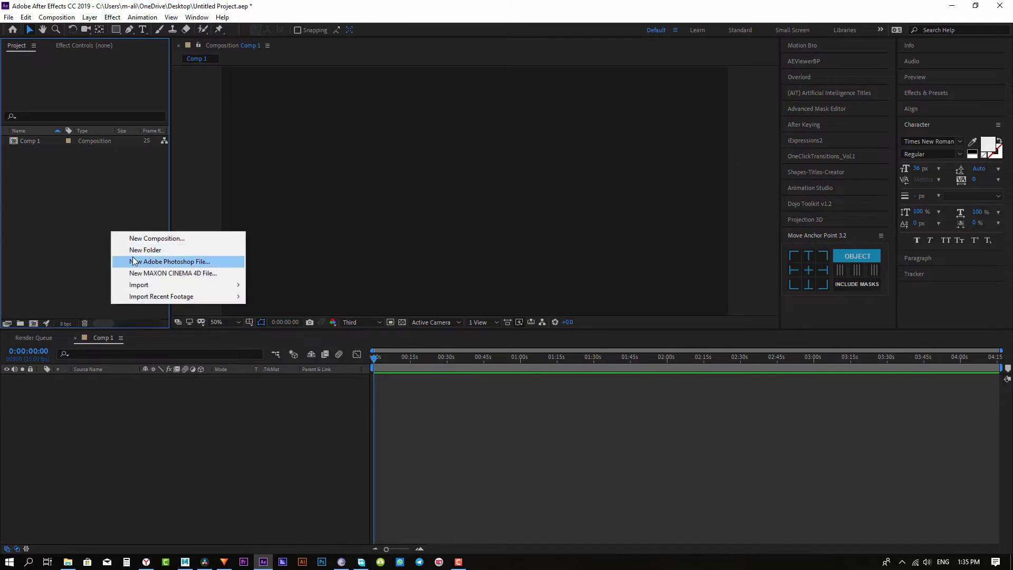
mouse_move(139, 285)
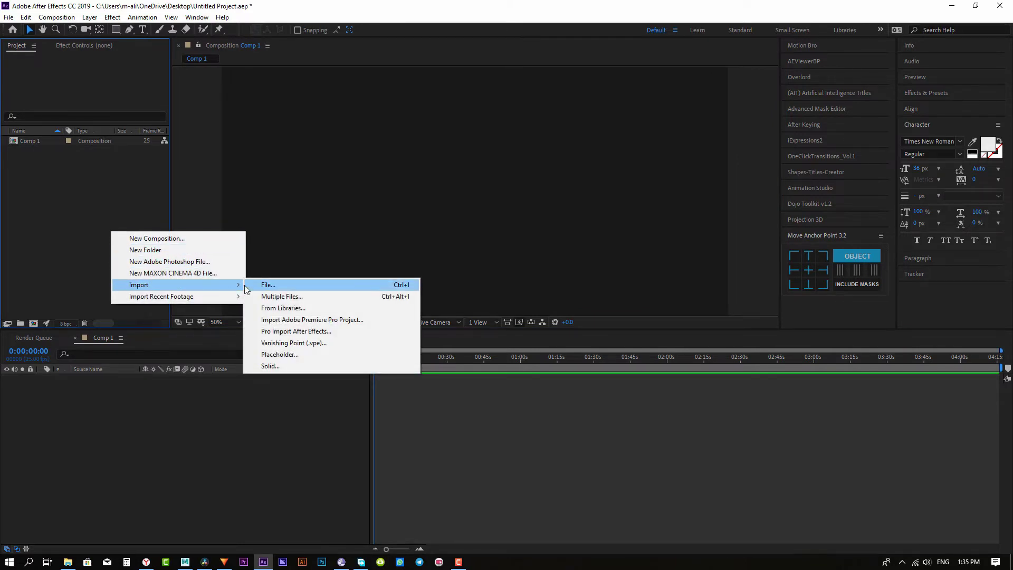
click(254, 284)
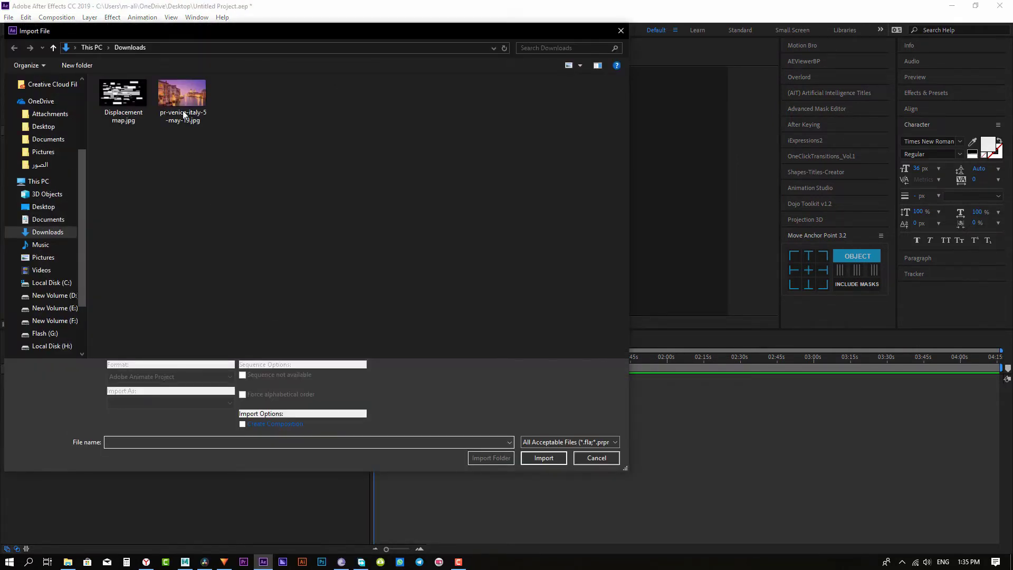
double_click(183, 96)
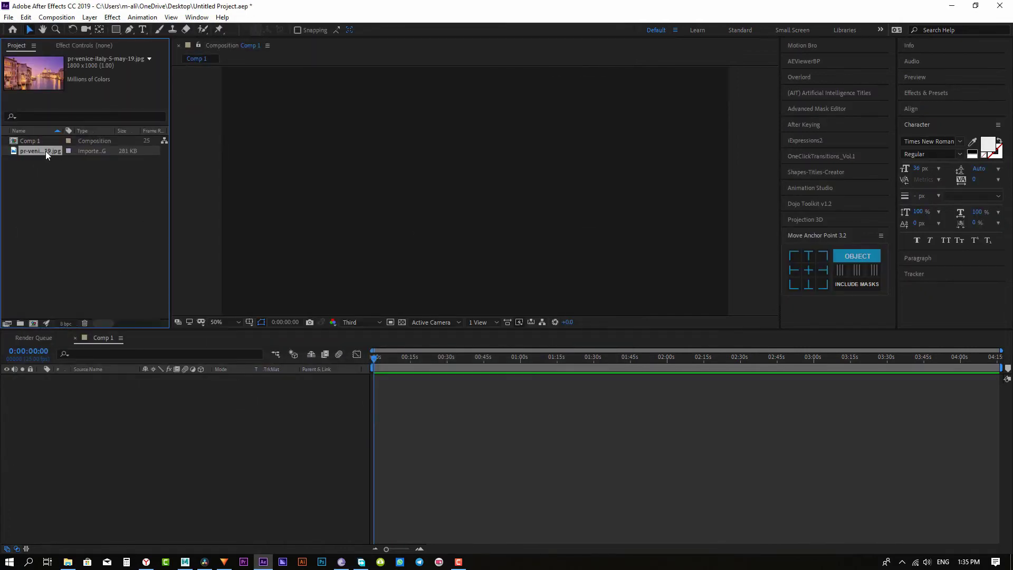
drag(46, 151, 84, 429)
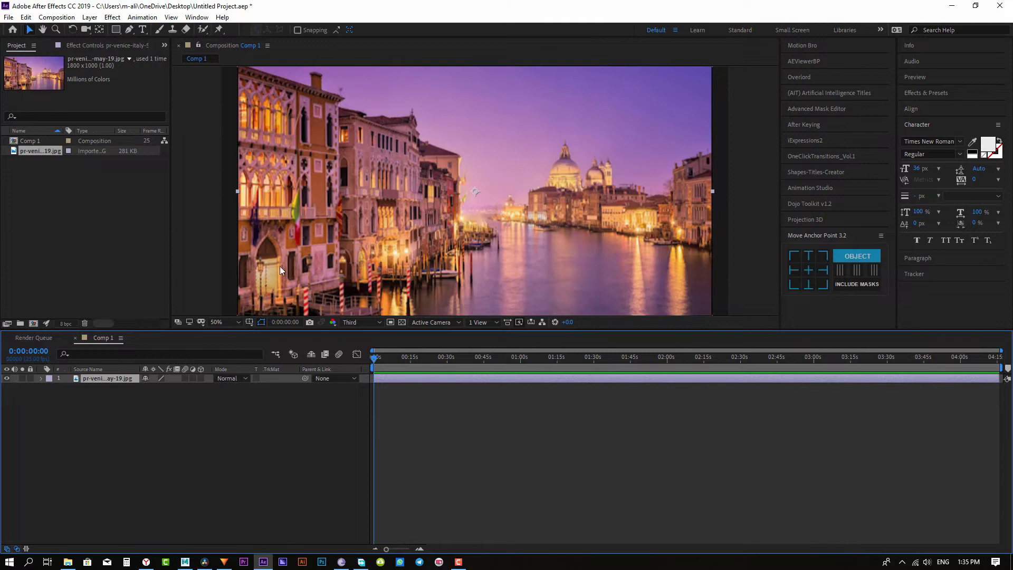
- Preview the composition at Full resolution and add an ITALY text layer over the Venice image
click(355, 322)
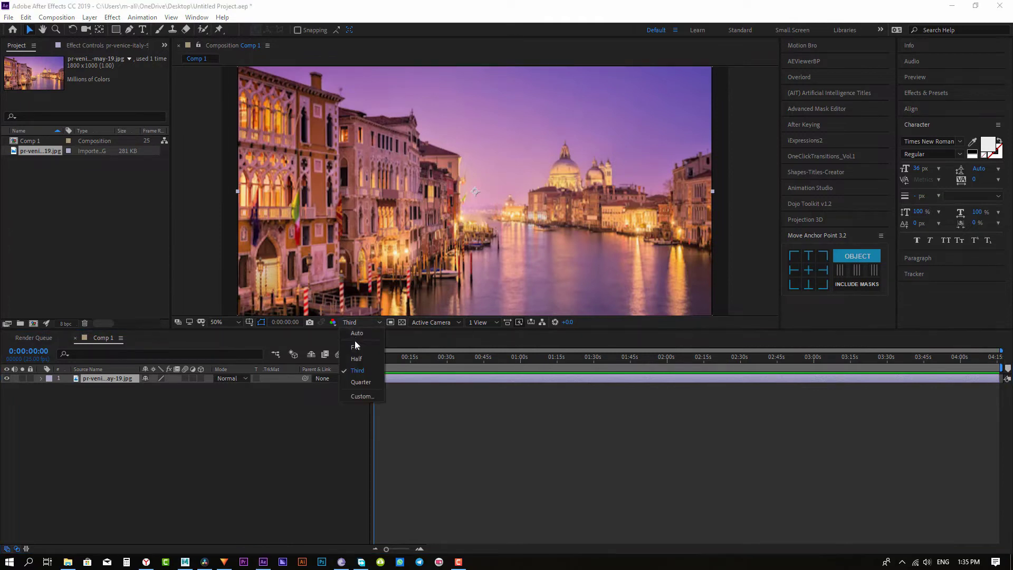
click(355, 346)
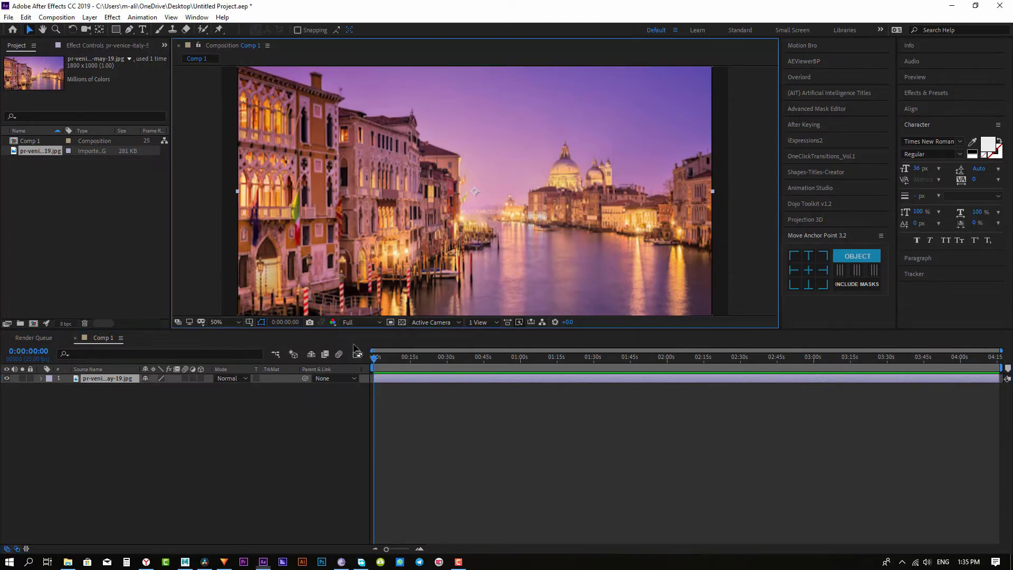
click(143, 30)
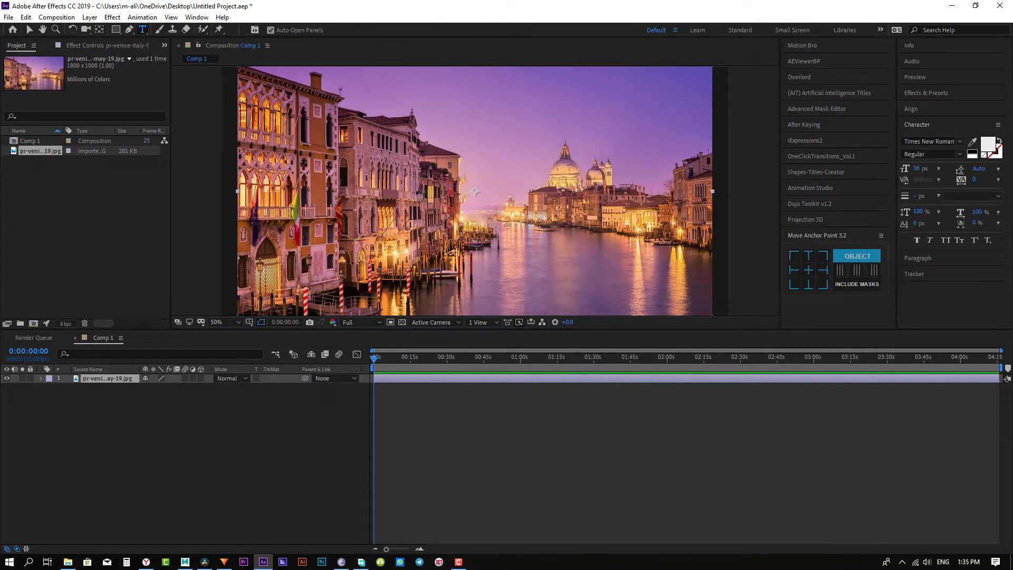
click(422, 195)
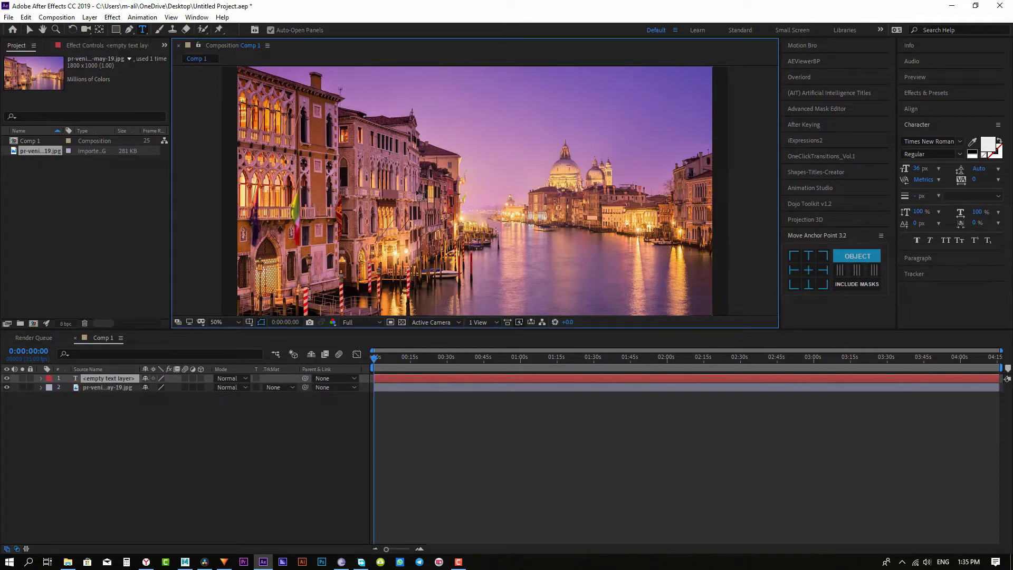
text(ITALY)
- Set the ITALY text to 200 px and return to DaVinci Resolve
key(ctrl+a)
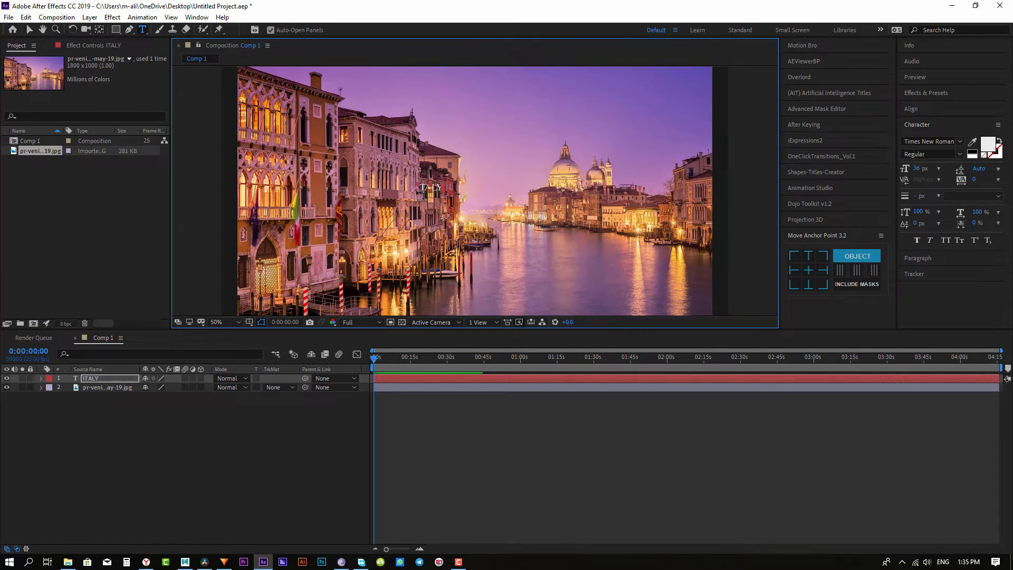
click(916, 168)
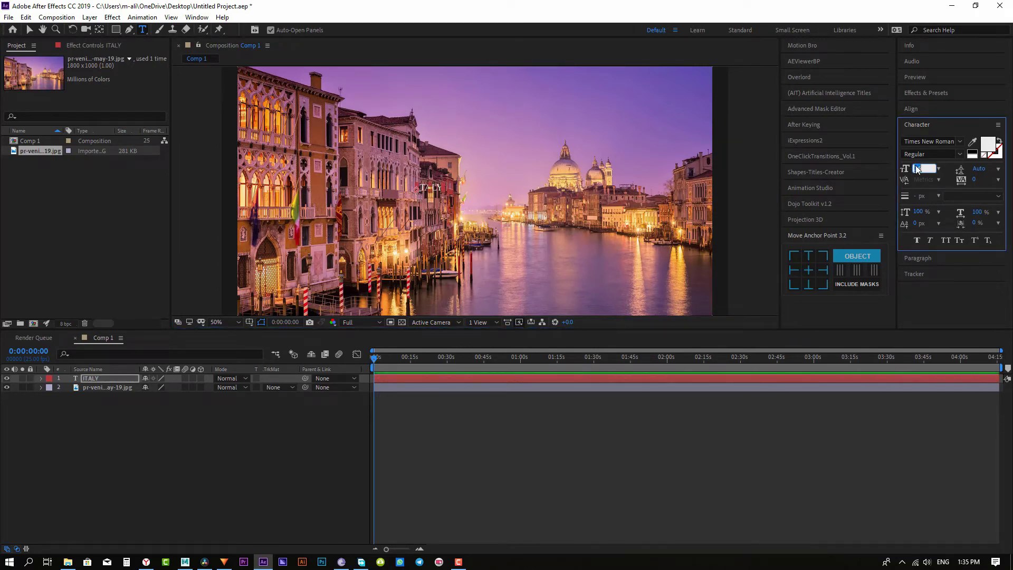
text(200)
key(Return)
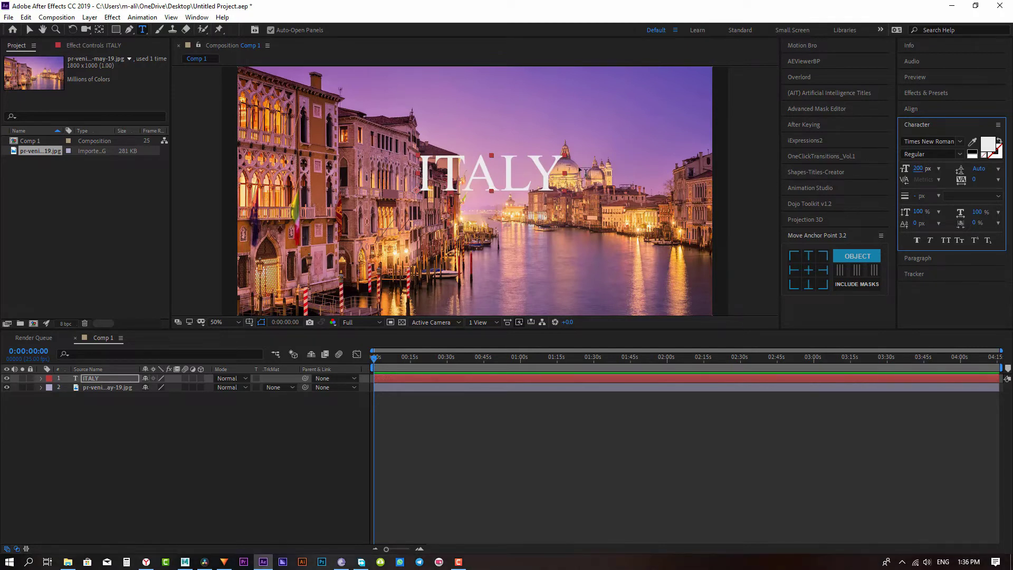
click(223, 419)
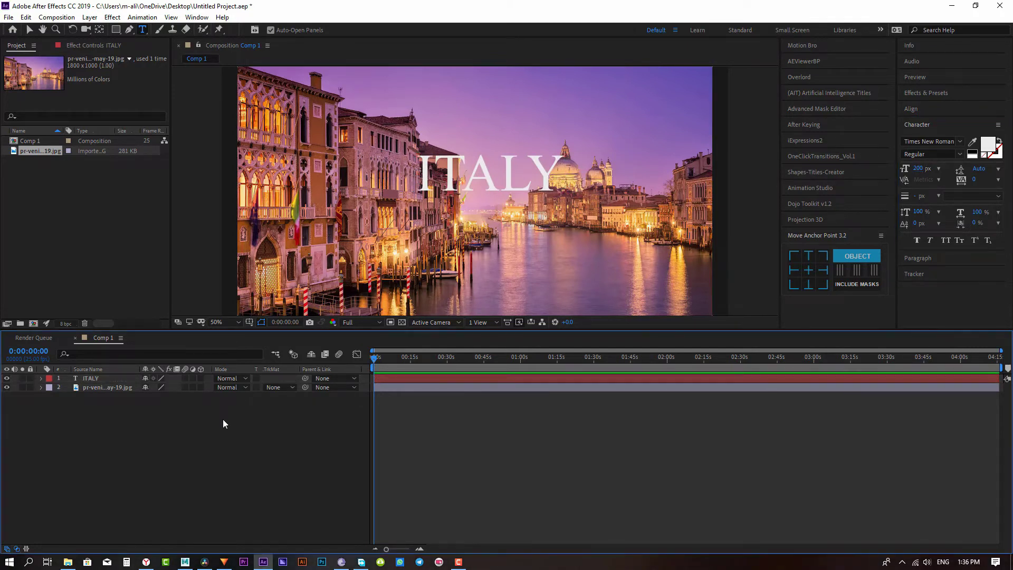
click(205, 562)
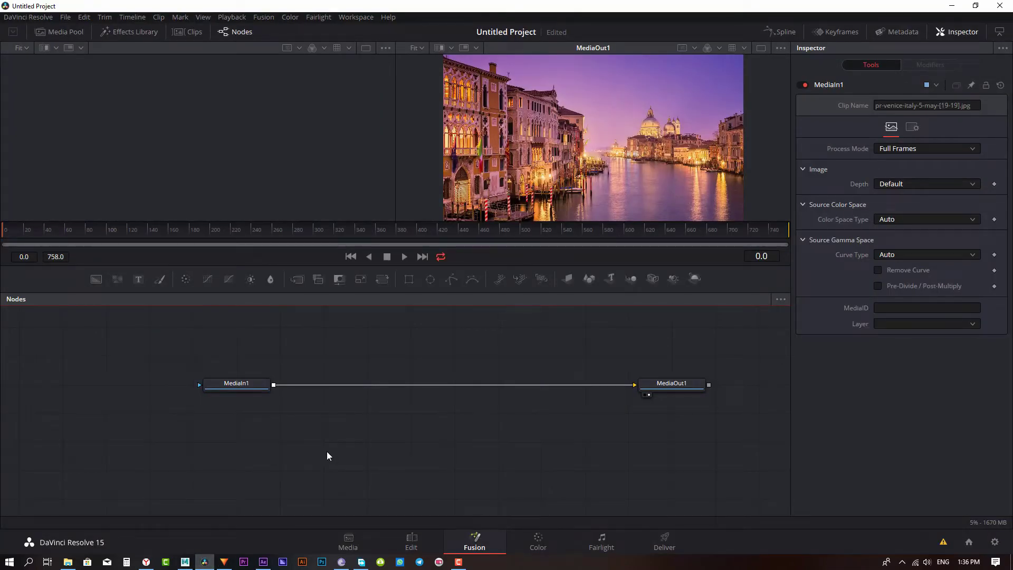
- Add a Text+ node from the tool search and place Text1 above the MediaIn1–MediaOut1 chain
key(shift+space)
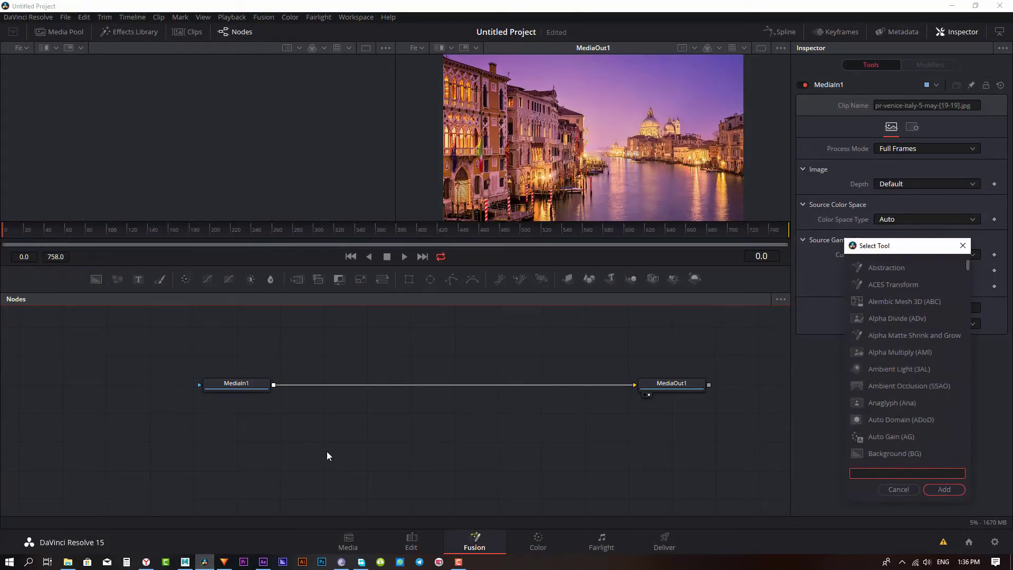
text(tex)
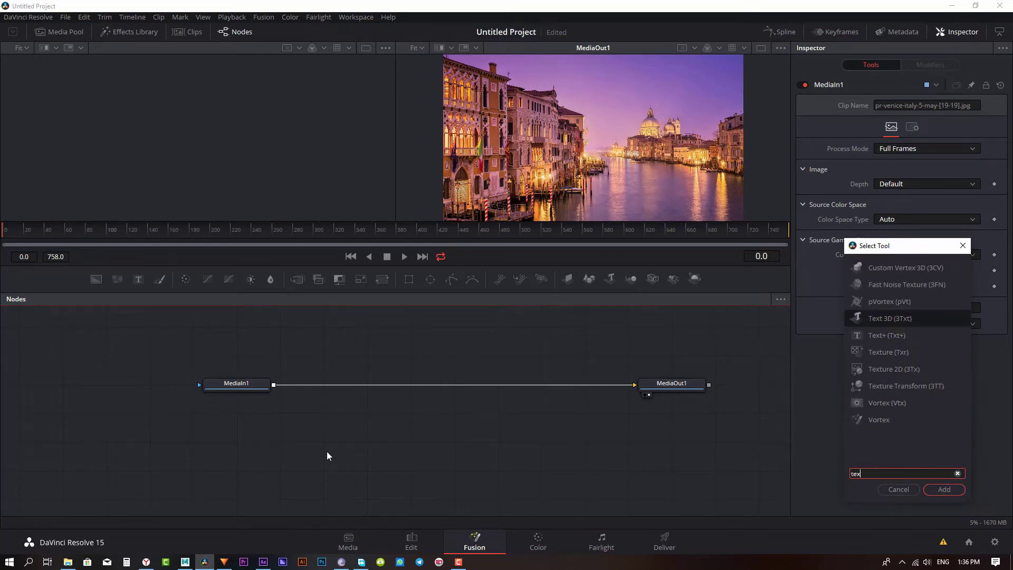
text(t)
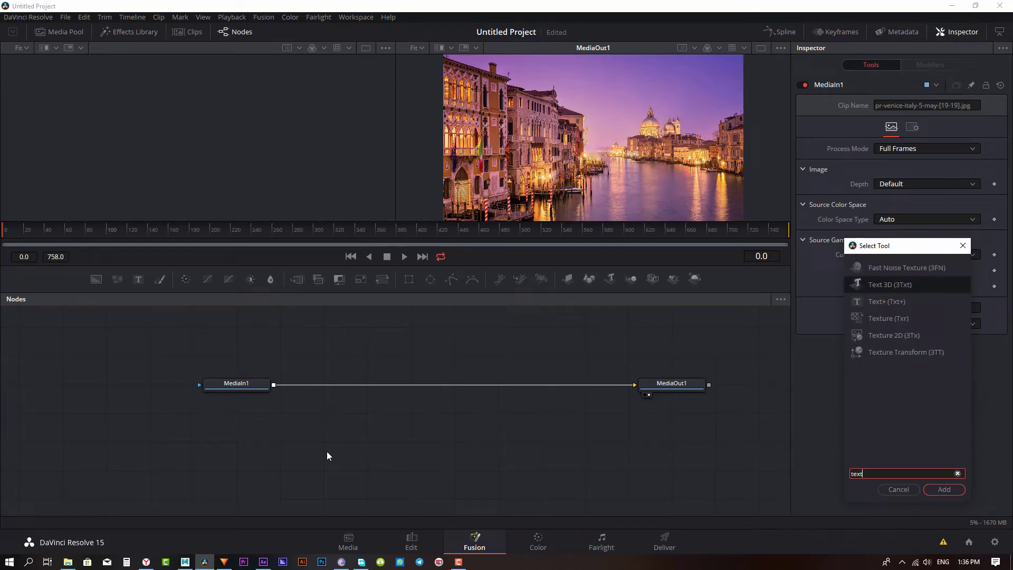
key(Down)
key(Return)
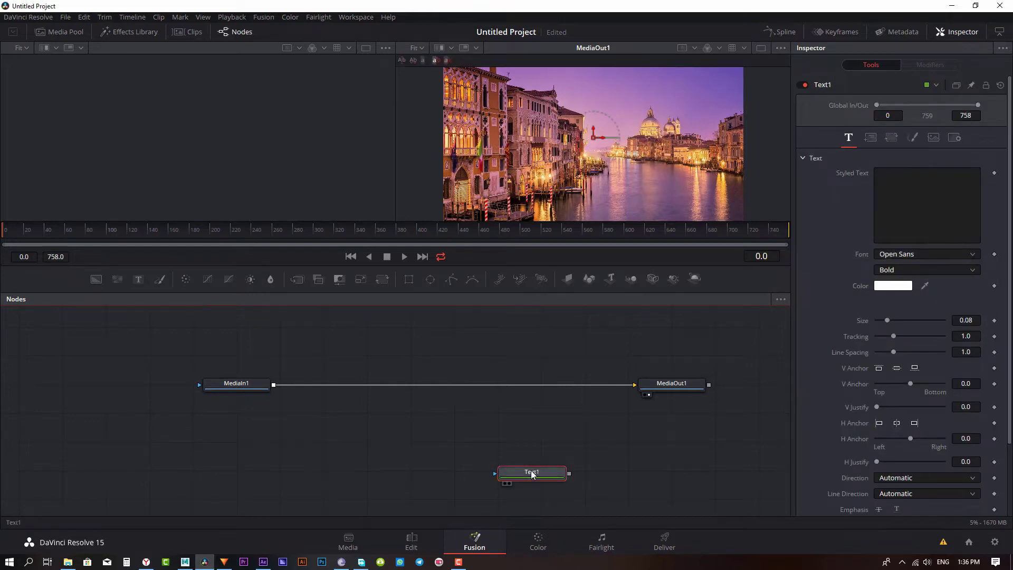
drag(530, 471, 323, 326)
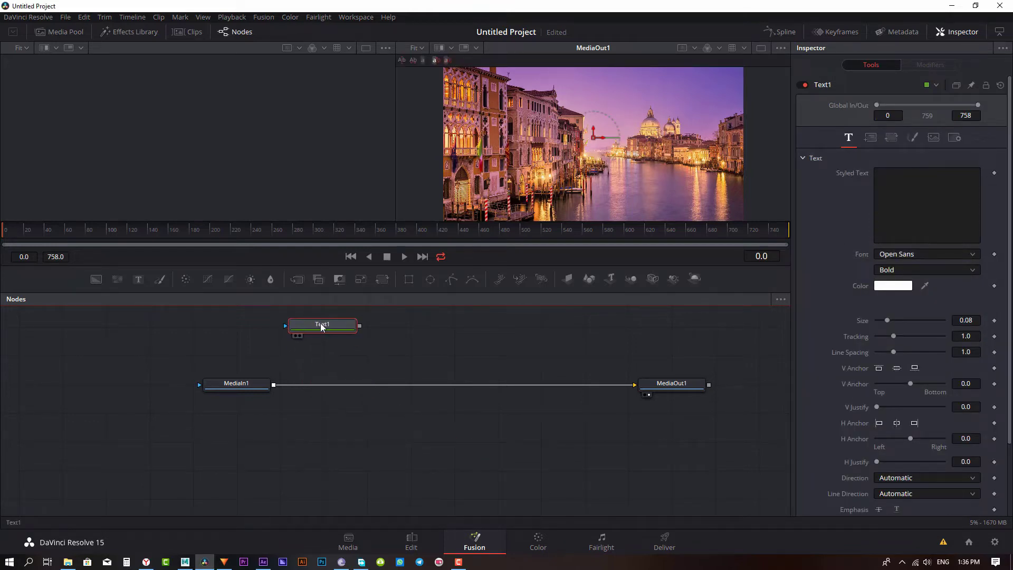
- Replace MediaIn1's link into MediaOut1 with Text1's output
click(398, 445)
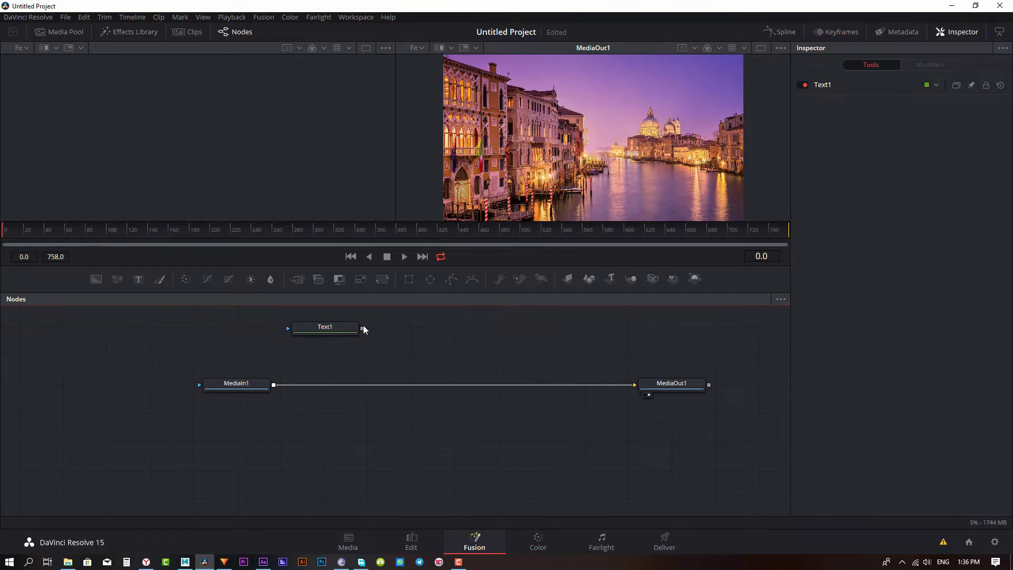
drag(362, 328, 683, 389)
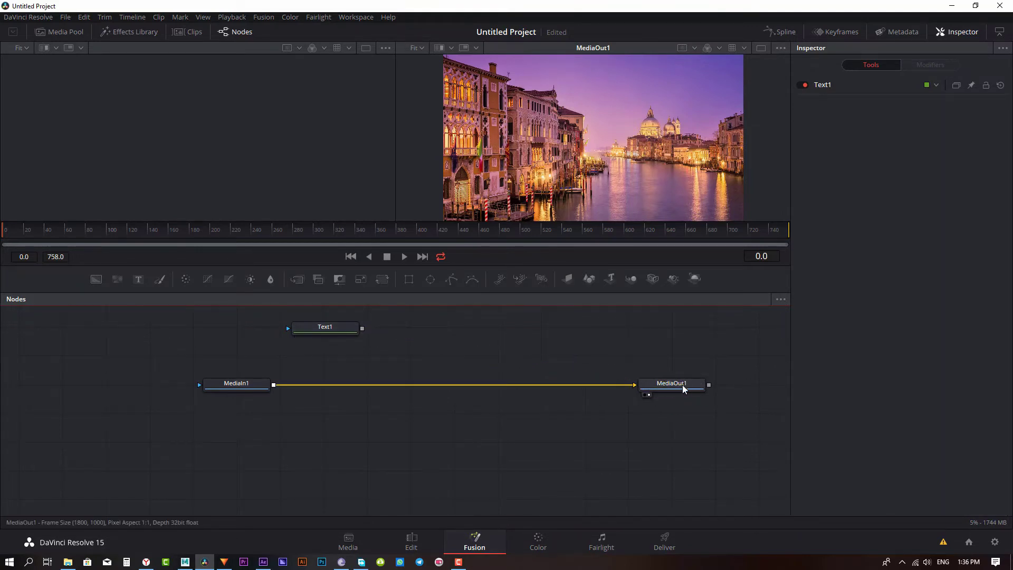
drag(598, 384, 528, 364)
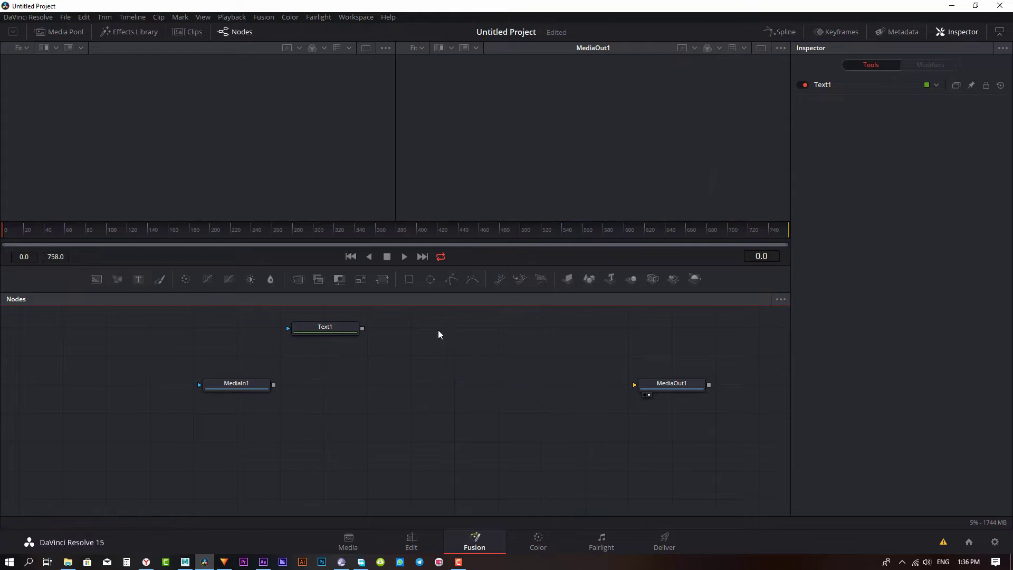
drag(362, 328, 650, 391)
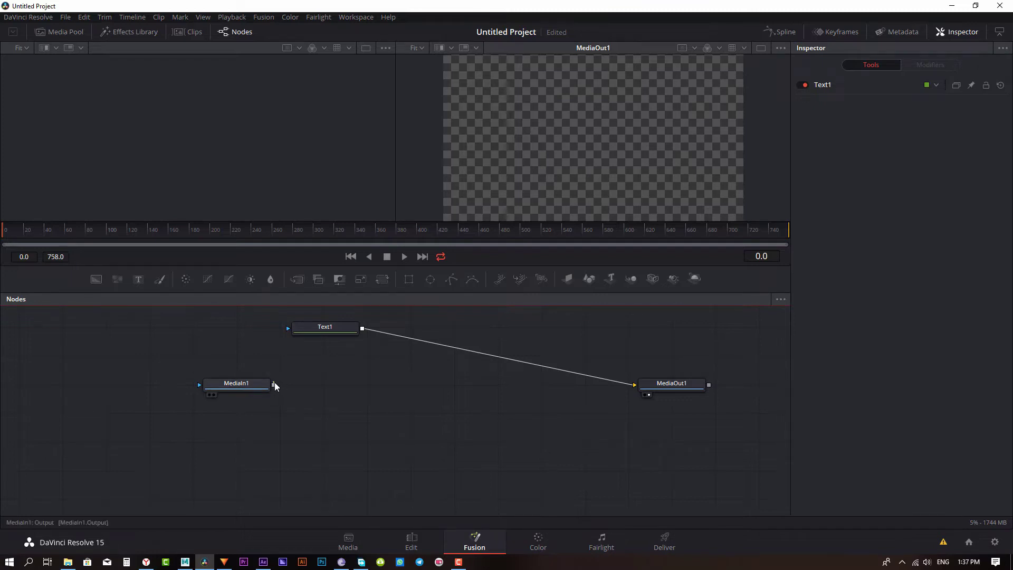
mouse_move(273, 385)
mouse_down()
mouse_move(660, 391)
mouse_move(606, 381)
mouse_up()
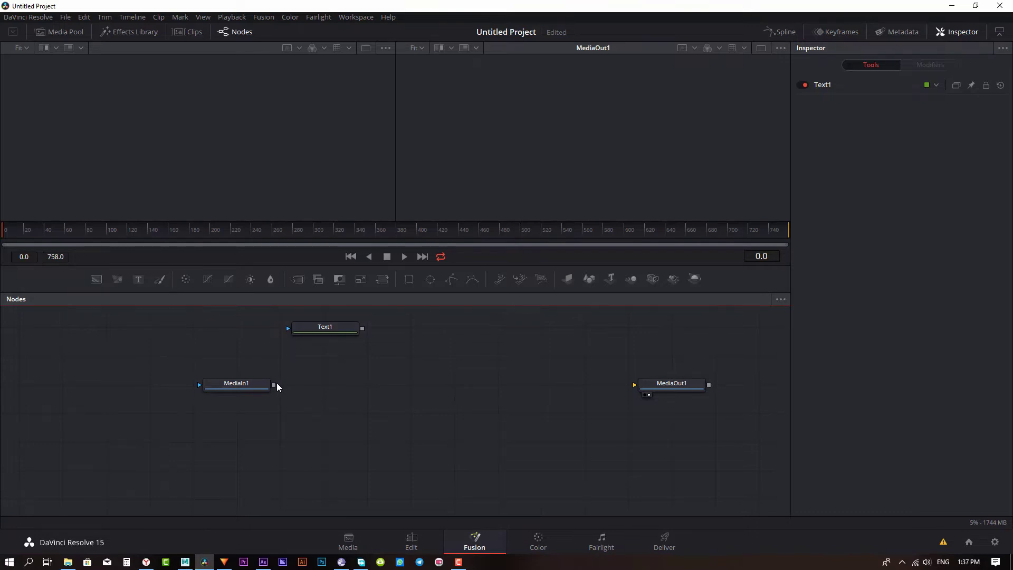
drag(276, 384, 674, 385)
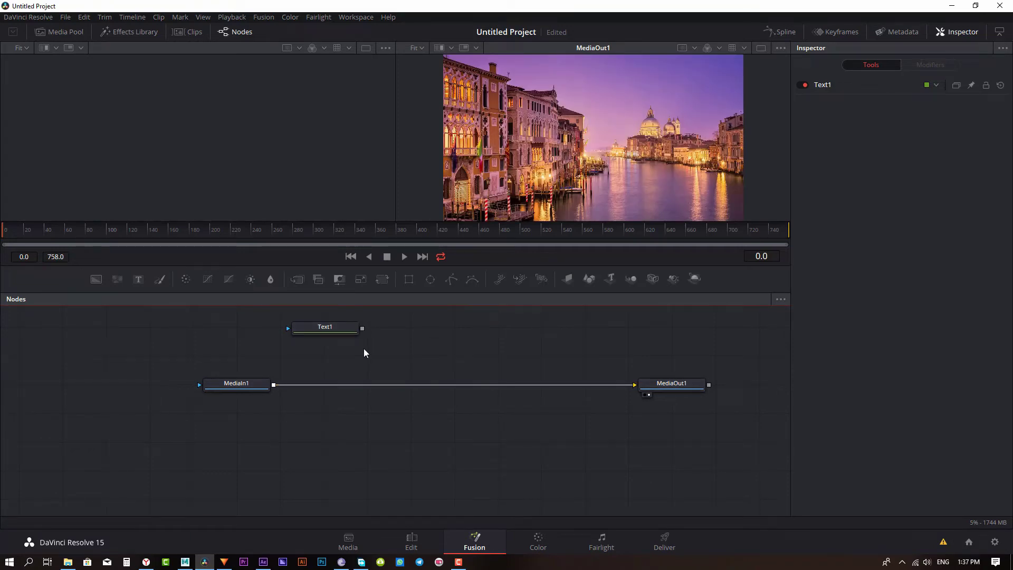
click(341, 329)
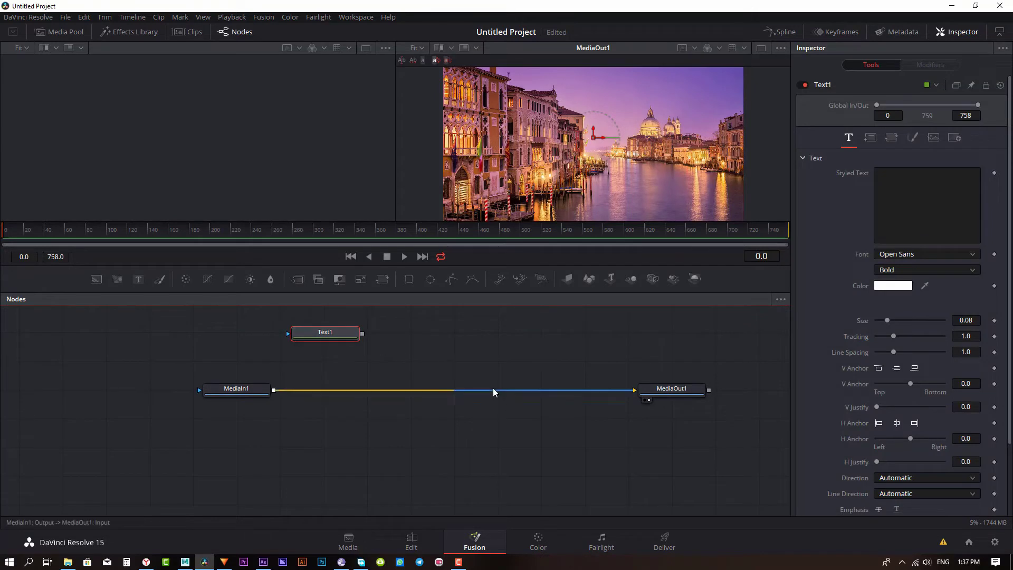
drag(493, 389, 379, 299)
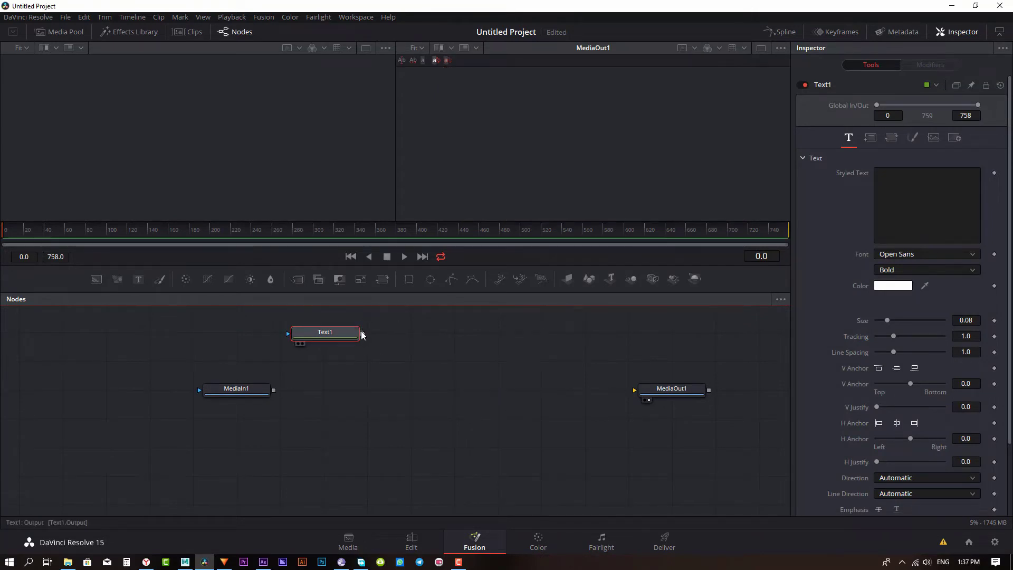
drag(363, 334, 645, 390)
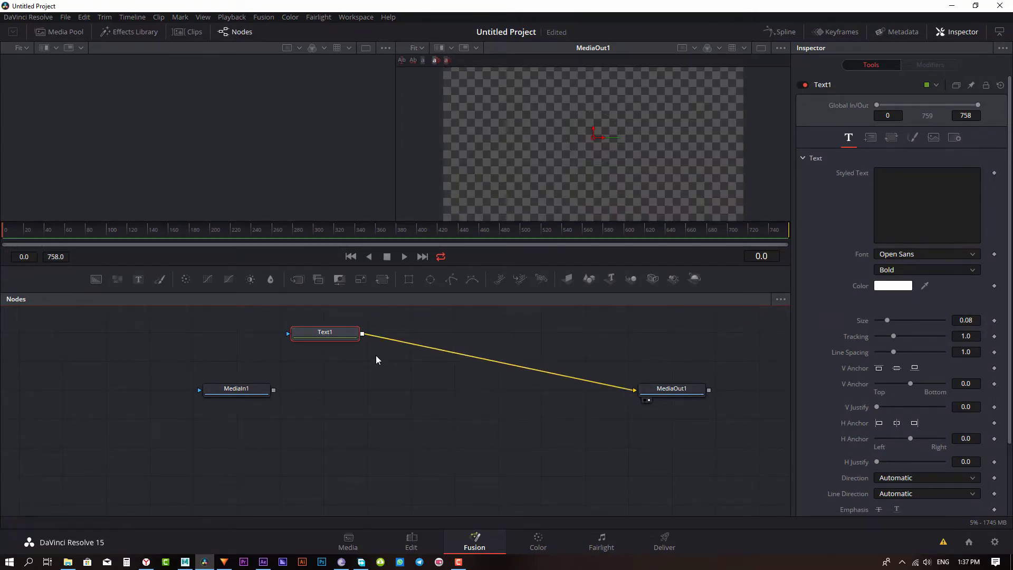
- Enter ITALY as Text1's styled text at size 0.3 and unlink Text1 from MediaOut1
click(889, 206)
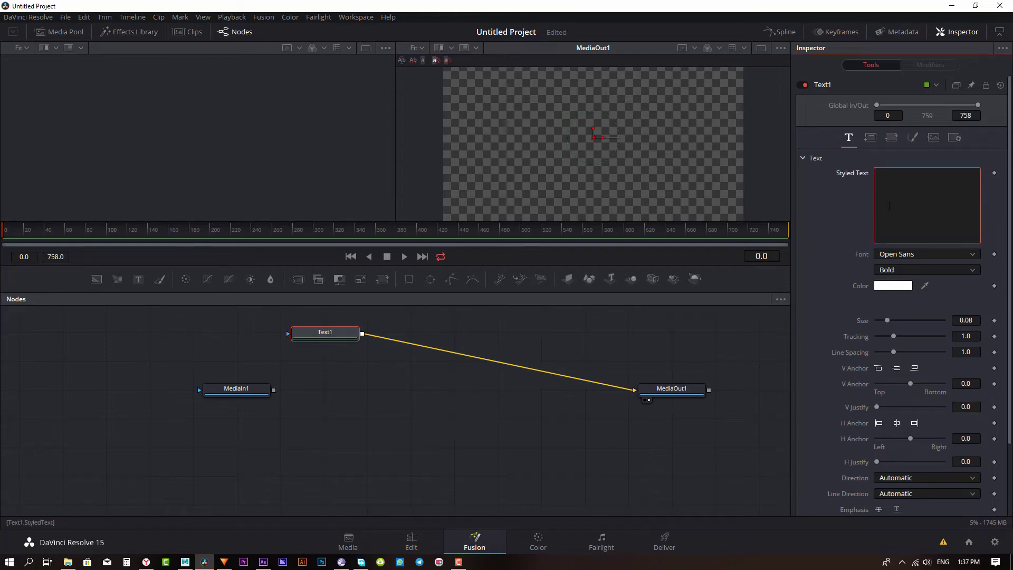
text(ITAL)
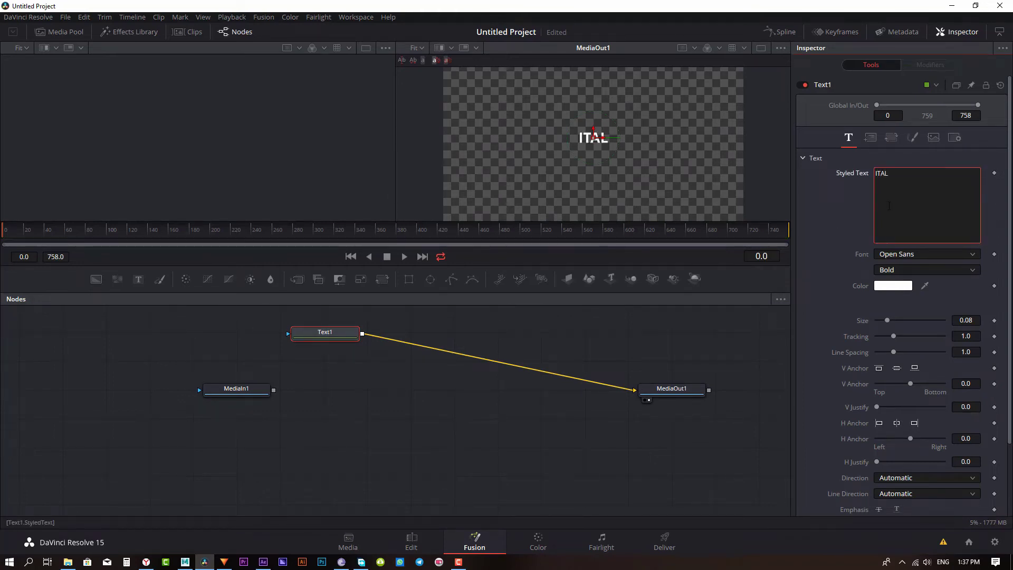
text(Y)
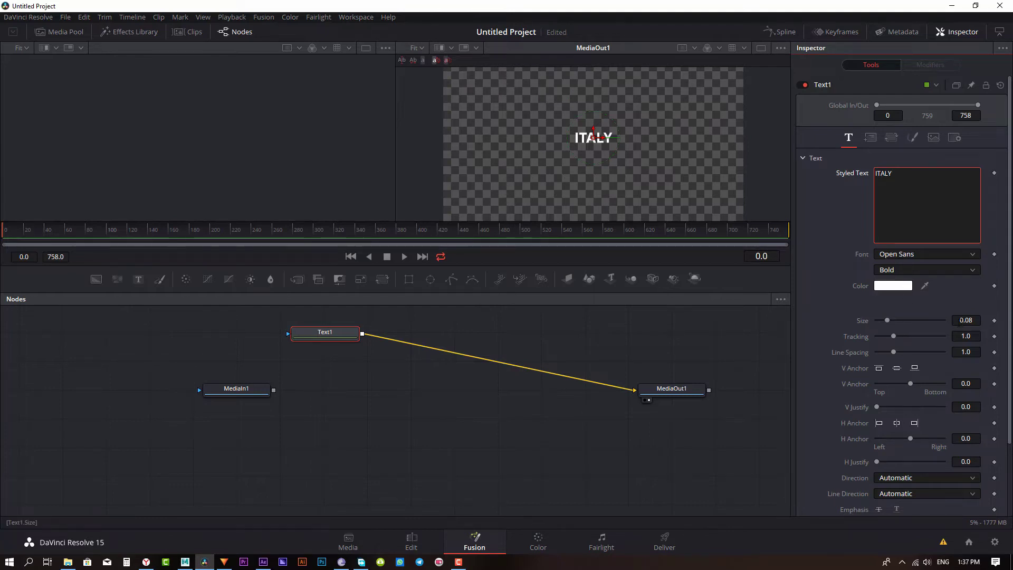
drag(887, 321, 913, 320)
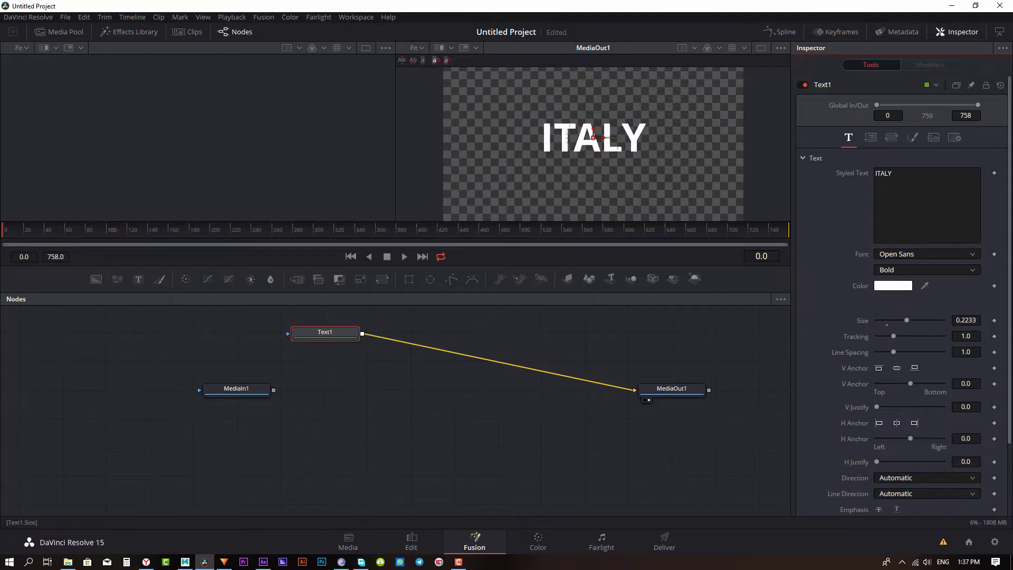
click(961, 320)
text(0.3)
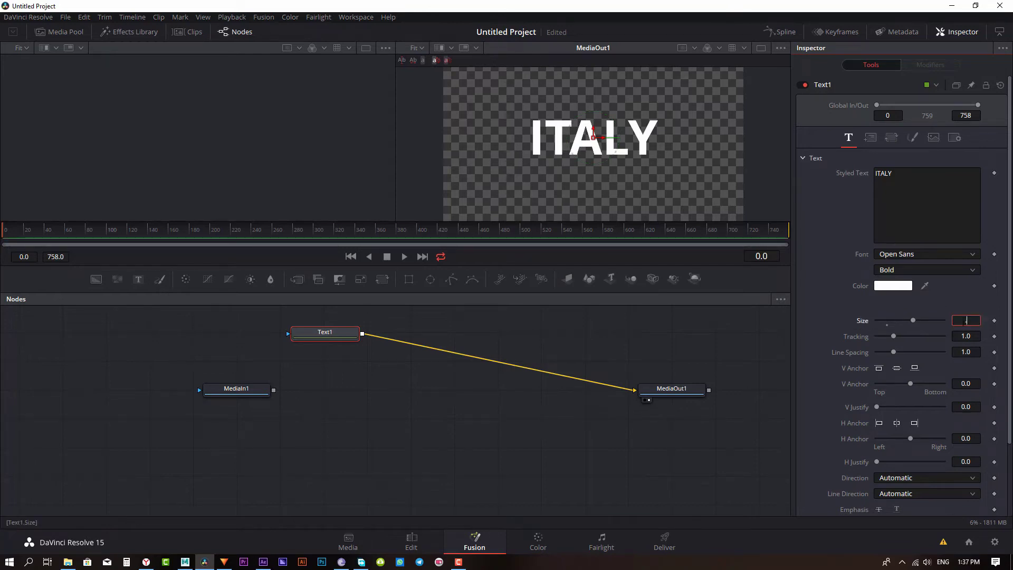
key(Tab)
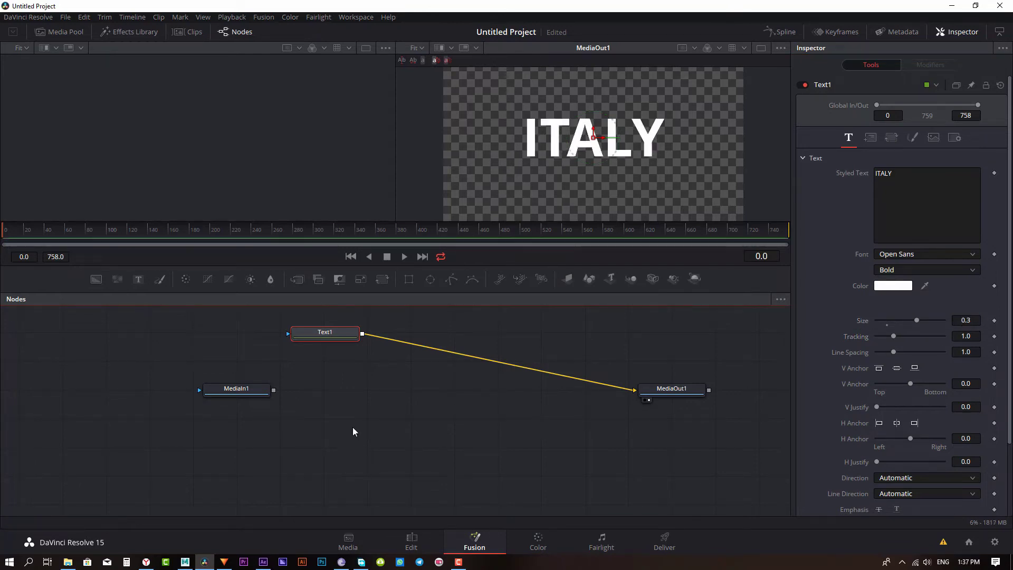
mouse_move(274, 390)
mouse_down()
mouse_move(637, 390)
mouse_move(621, 355)
mouse_up()
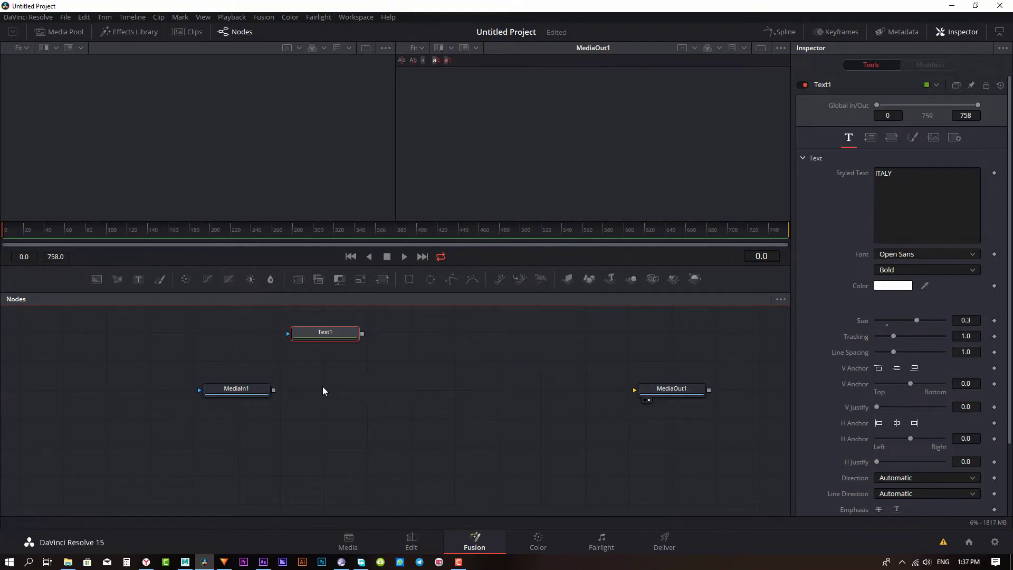
- Relink MediaIn1 to MediaOut1 and add a Merge node via the tool search
drag(274, 389, 636, 390)
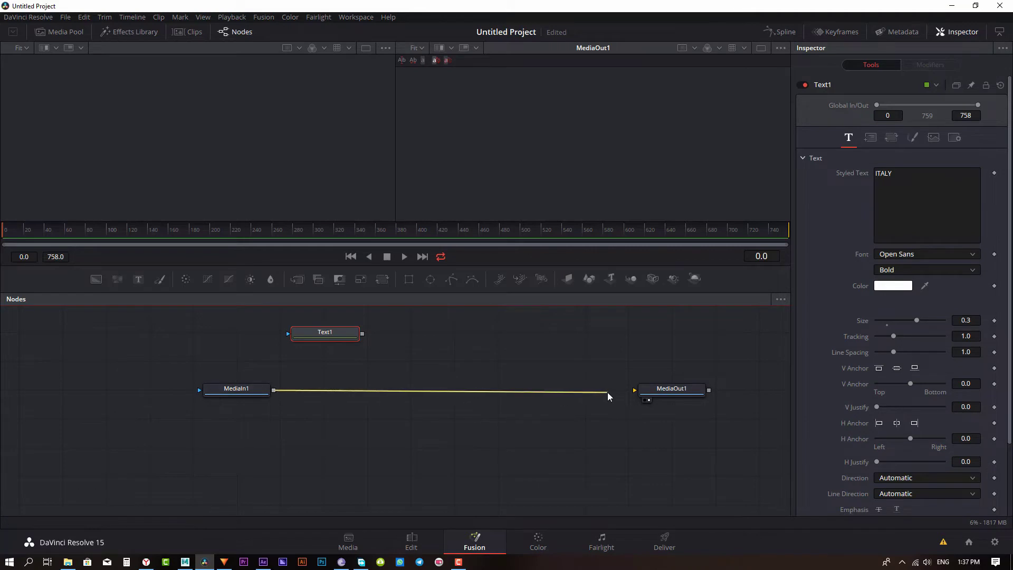
click(532, 426)
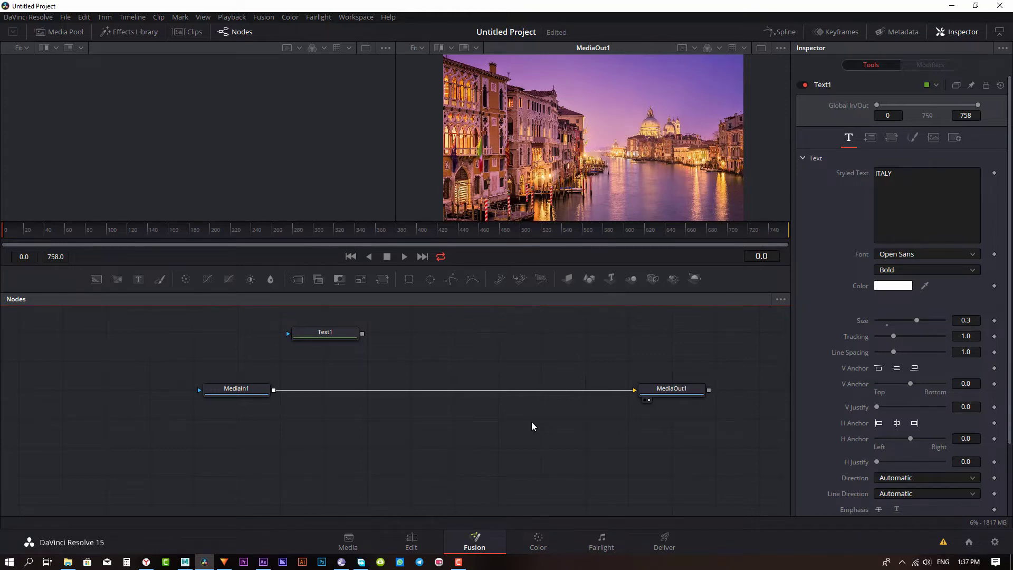
key(shift+space)
text(text)
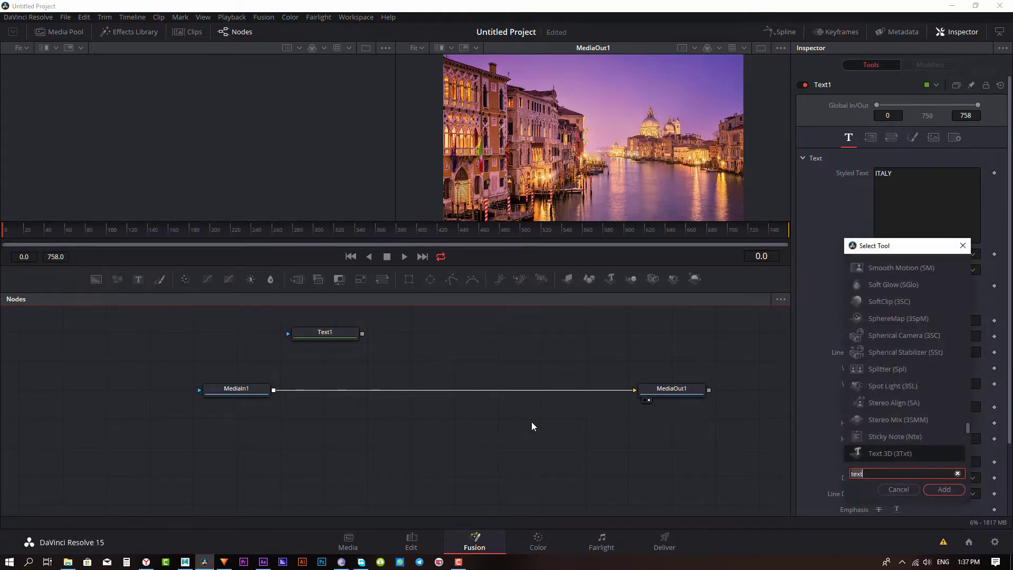
key(BackSpace)
key(BackSpace)
key(BackSpace)
text(merg)
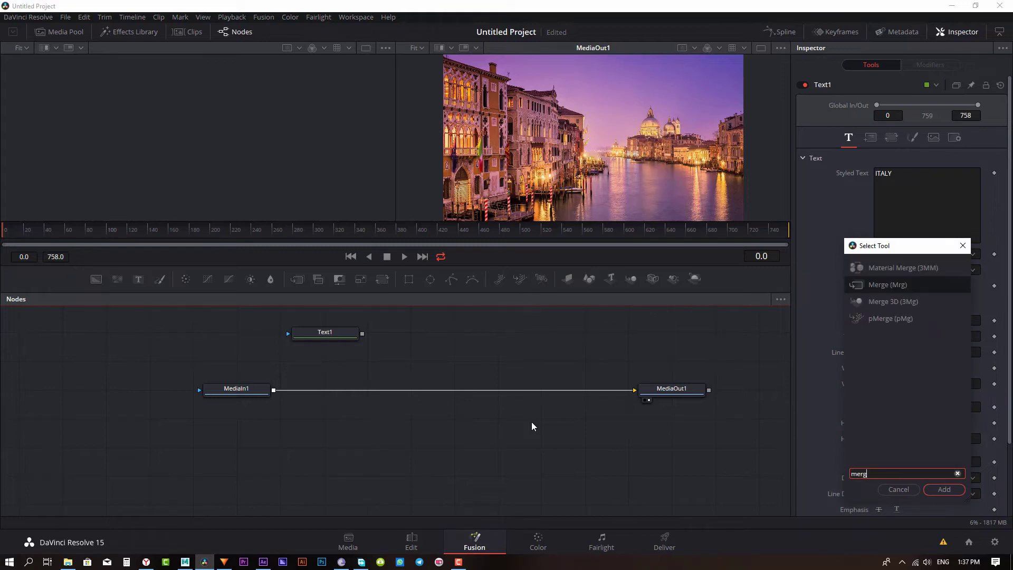
key(Return)
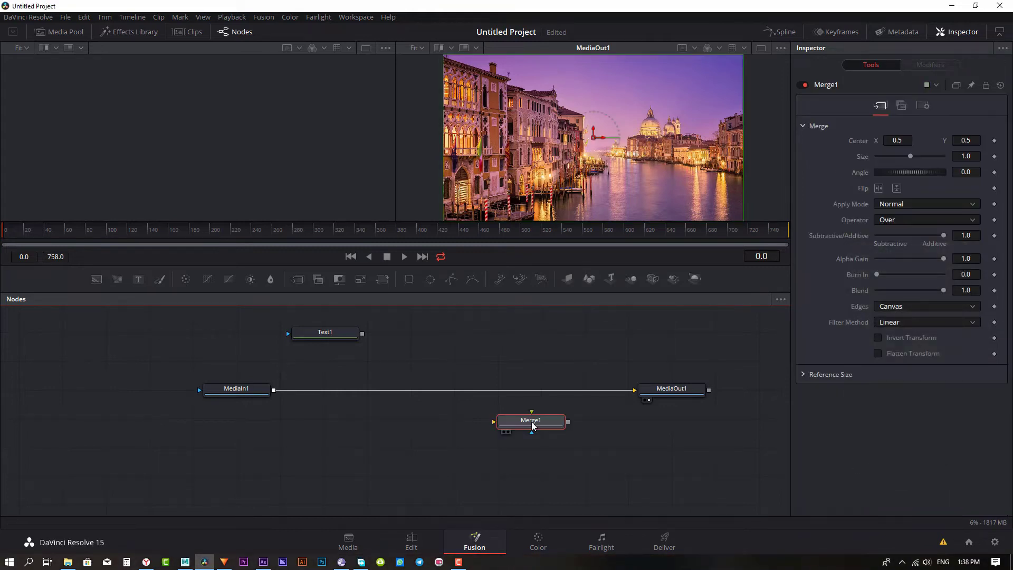
- Wire Text1 and MediaIn1 into Merge1, and Merge1 into MediaOut1
drag(532, 425, 457, 352)
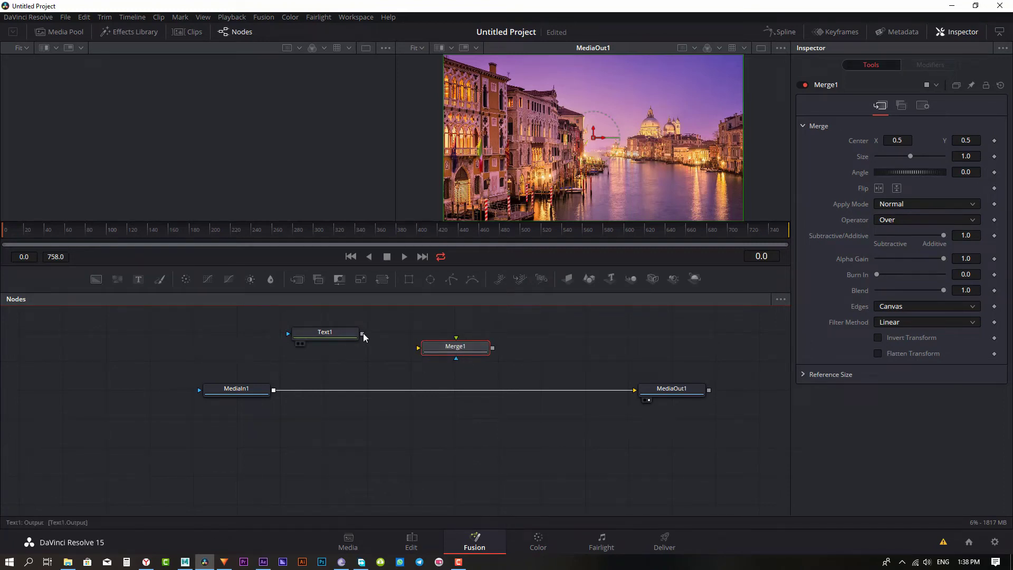
drag(363, 333, 441, 351)
mouse_move(609, 389)
mouse_down()
mouse_move(478, 389)
mouse_move(455, 359)
mouse_up()
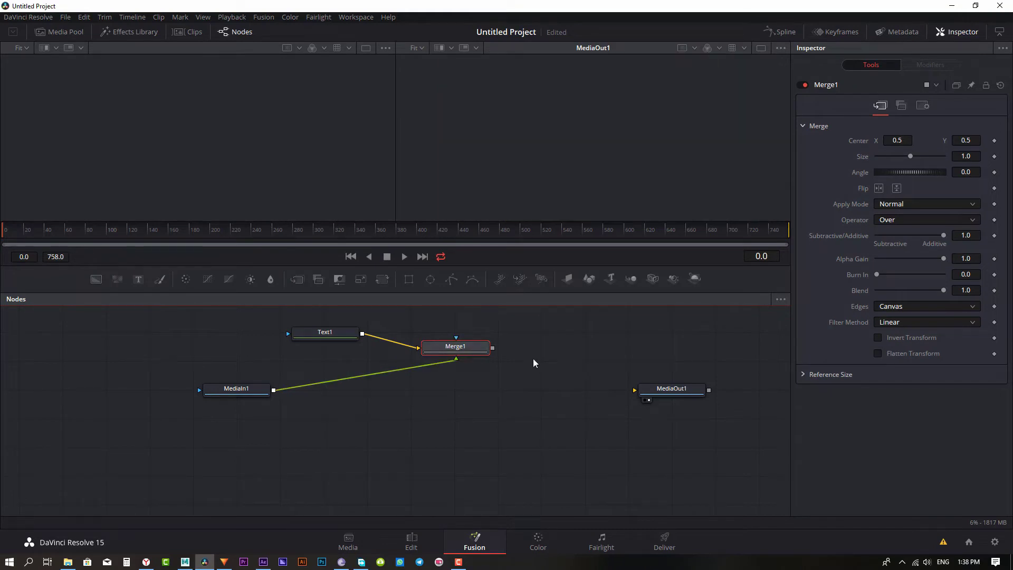
drag(492, 348, 635, 390)
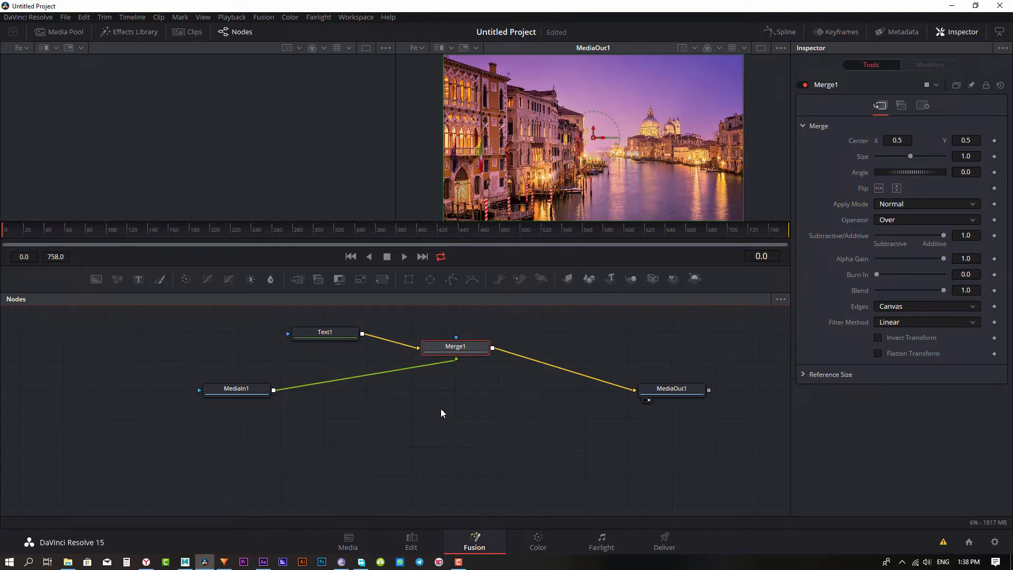
- Connect Text1 to Merge1's foreground and MediaIn1 to its background, showing Text1 alone in the left viewer
click(400, 344)
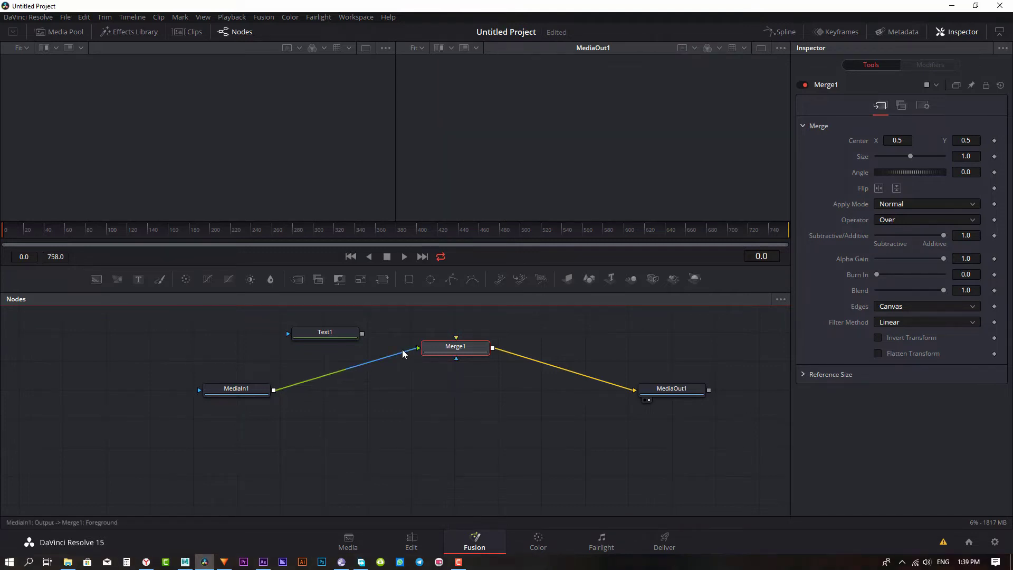
drag(402, 354, 409, 435)
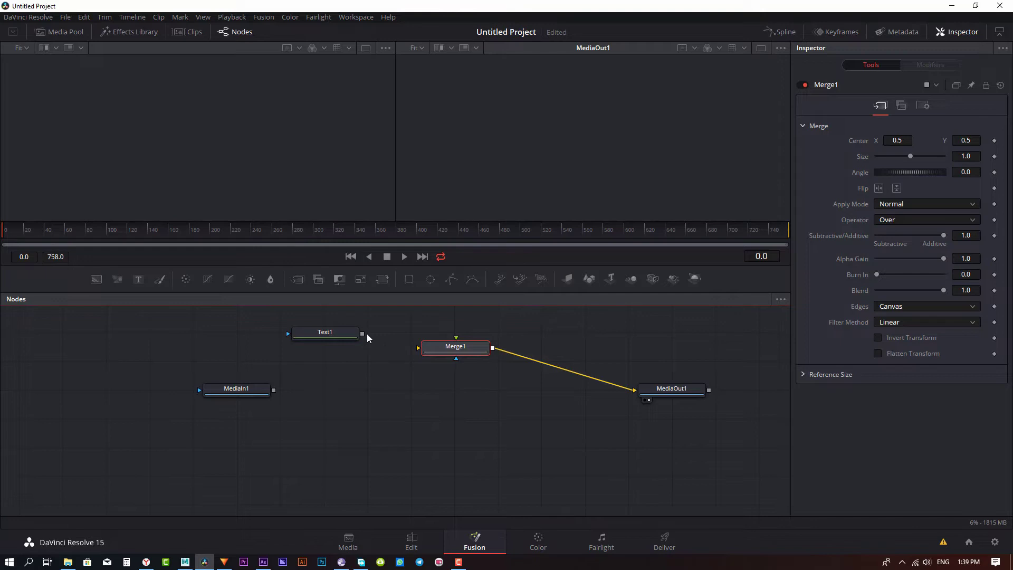
drag(362, 333, 457, 343)
drag(273, 389, 457, 341)
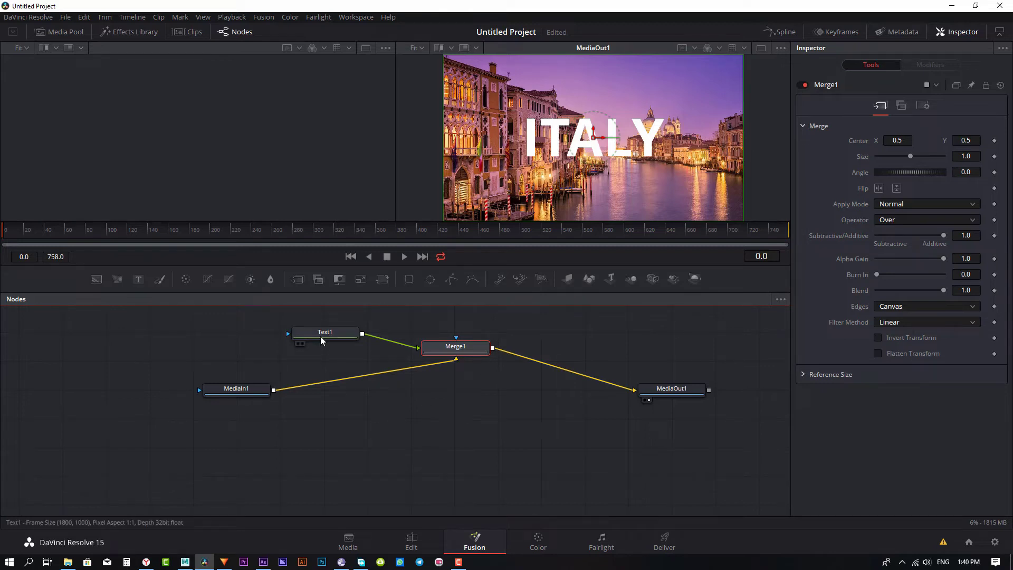
drag(321, 336, 251, 139)
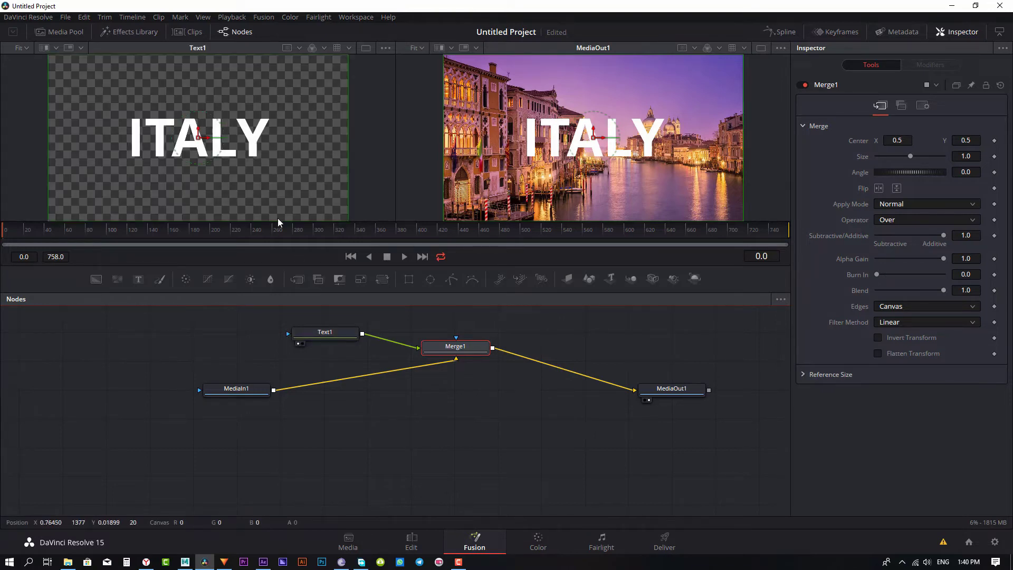
click(448, 415)
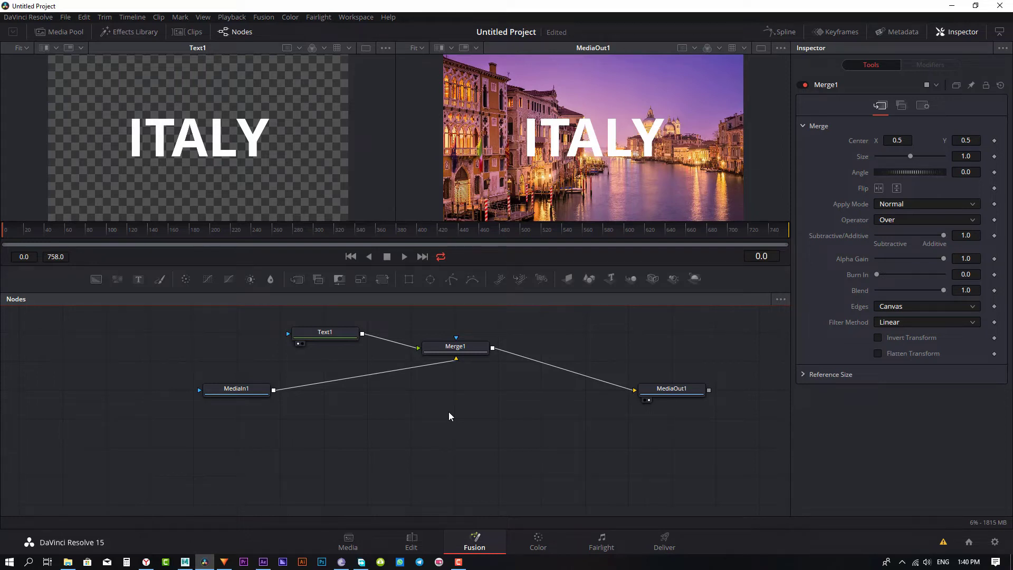
- Add a Text 3D node from the tool search
key(shift+space)
text(merg)
key(BackSpace)
key(BackSpace)
key(BackSpace)
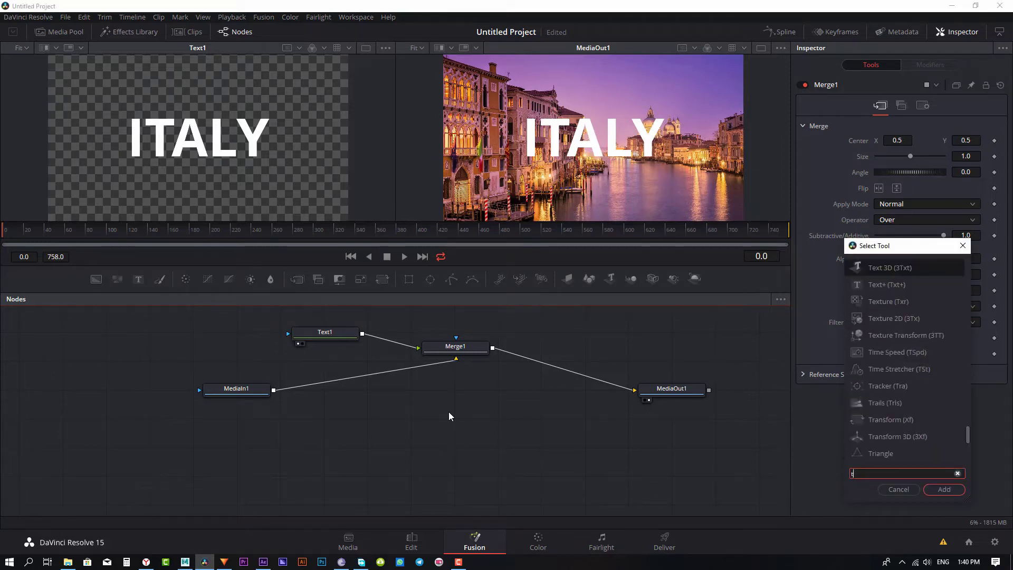
text(text)
key(Down)
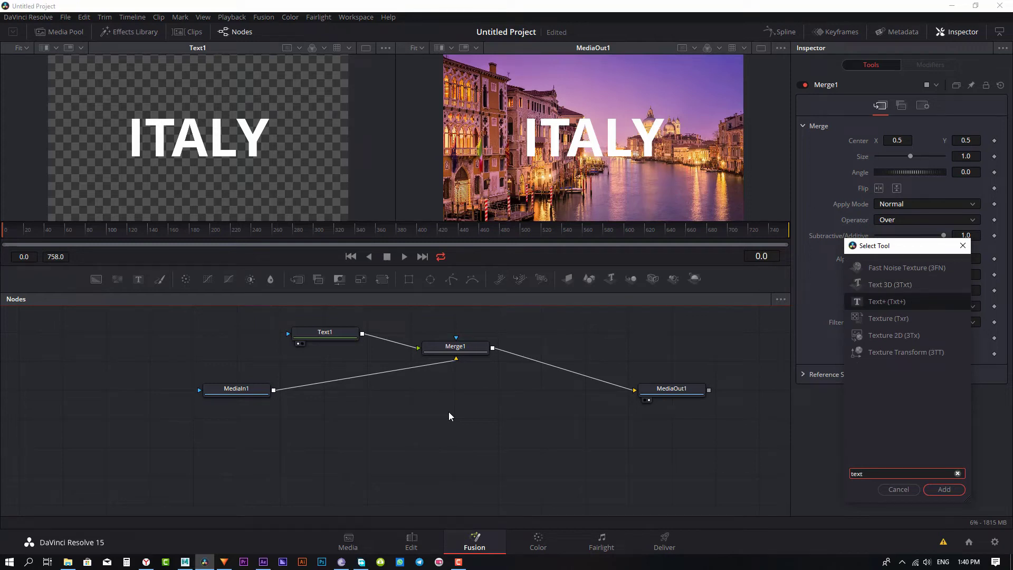
key(Up)
key(Return)
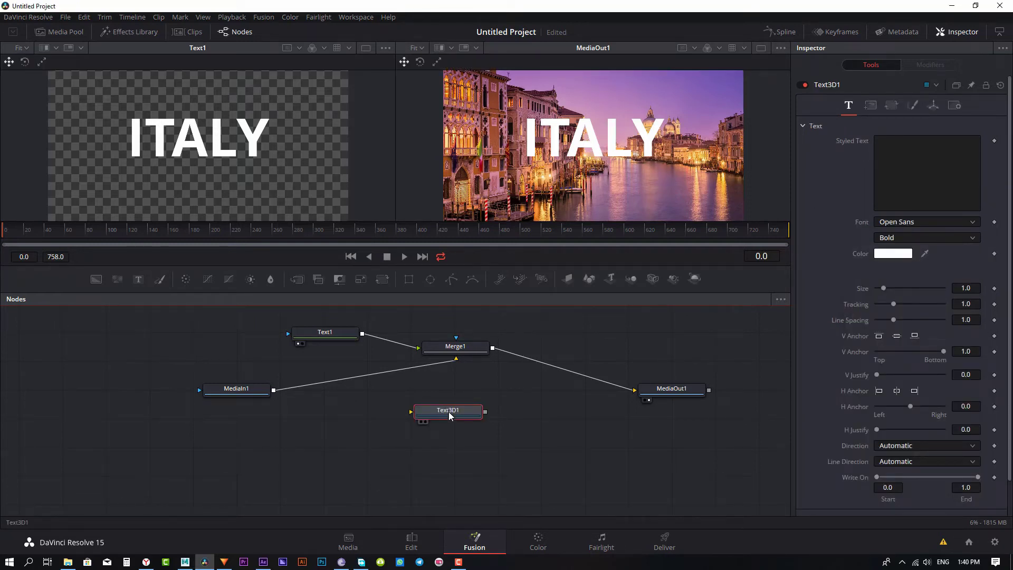
- Make Text3D1 read ITALY and display it in the left viewer
click(950, 184)
text(IT)
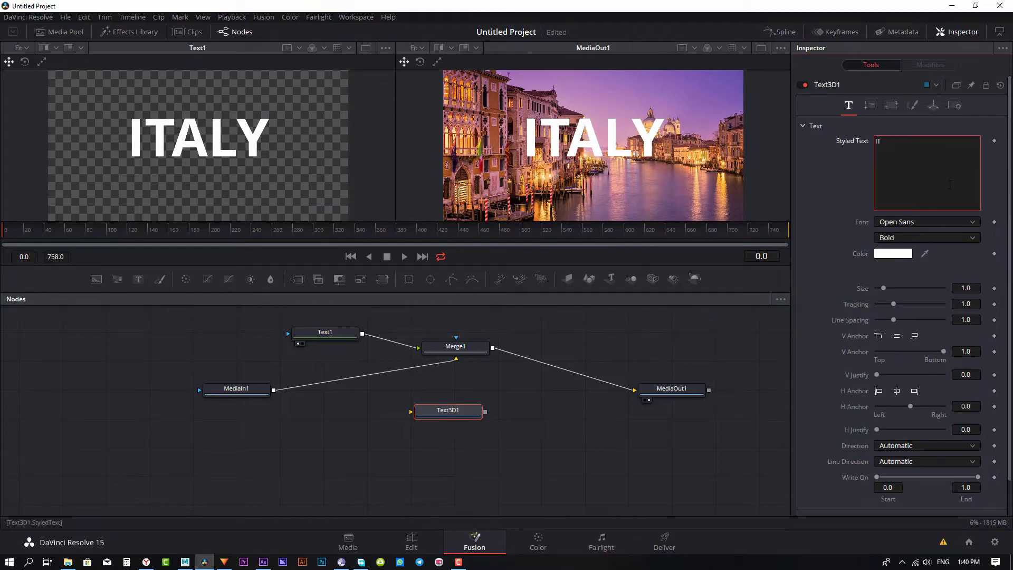
text(ALY)
click(448, 410)
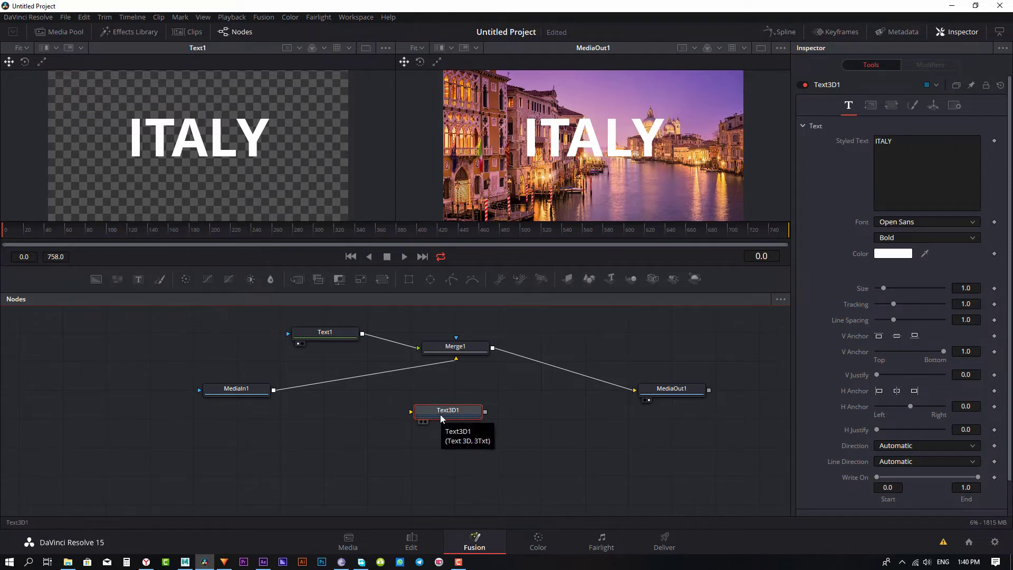
drag(455, 413, 404, 367)
key(ctrl+z)
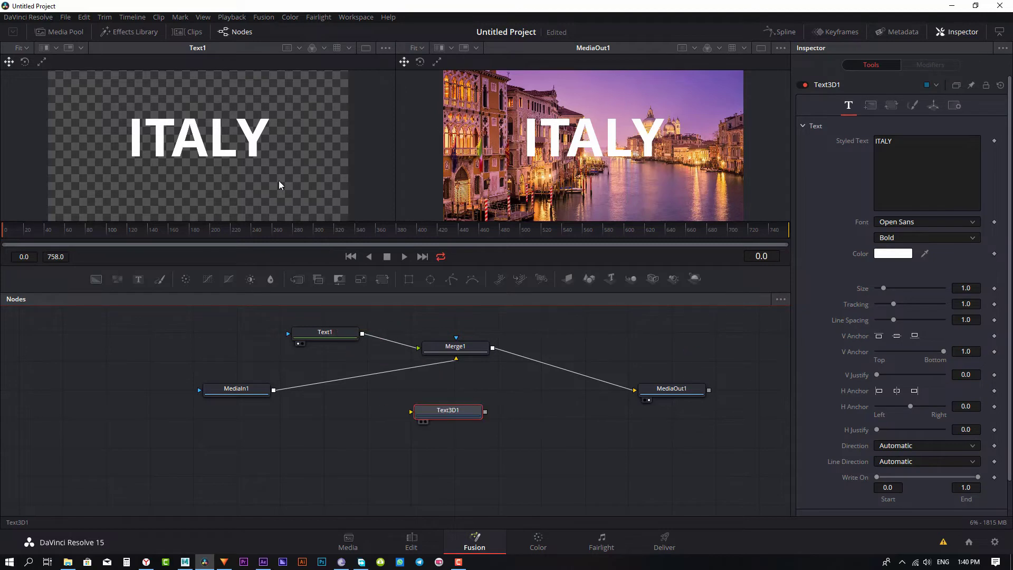
key(1)
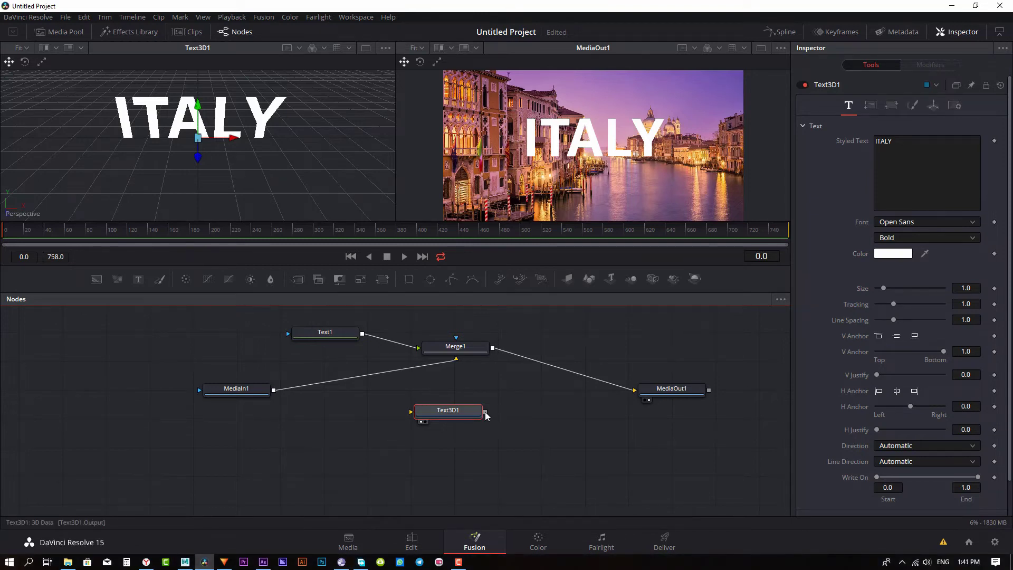
mouse_move(485, 411)
mouse_down()
mouse_move(457, 349)
mouse_move(531, 419)
mouse_up()
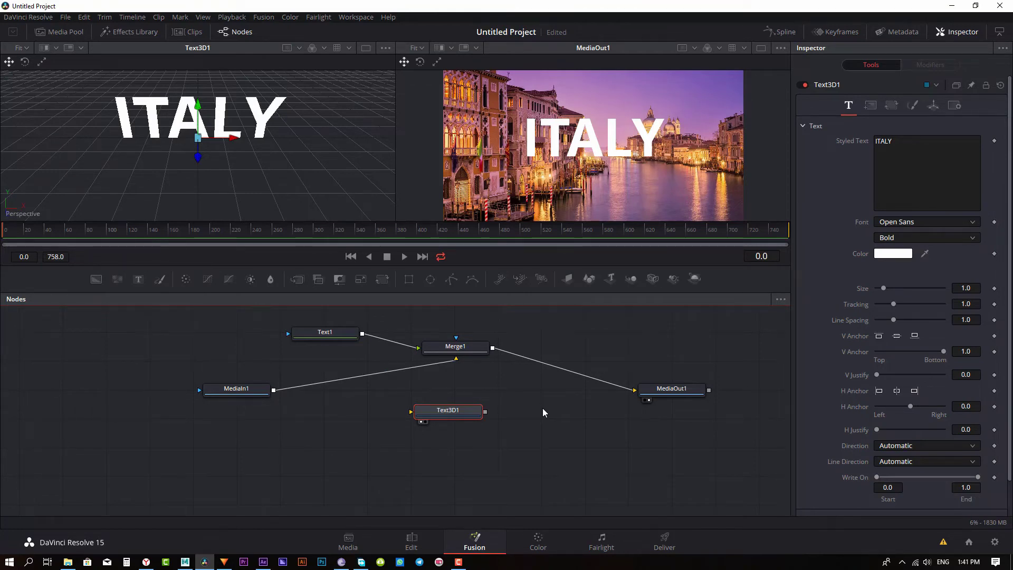
click(450, 348)
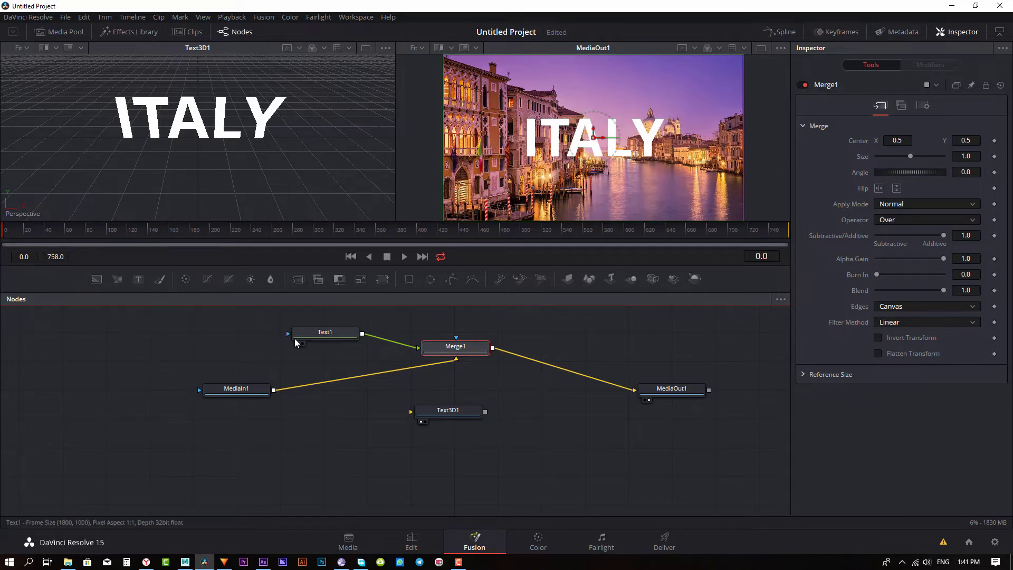
- Unlink Text1 from Merge1, delete the Text1 node, and select Text3D1
click(311, 337)
drag(418, 348, 383, 351)
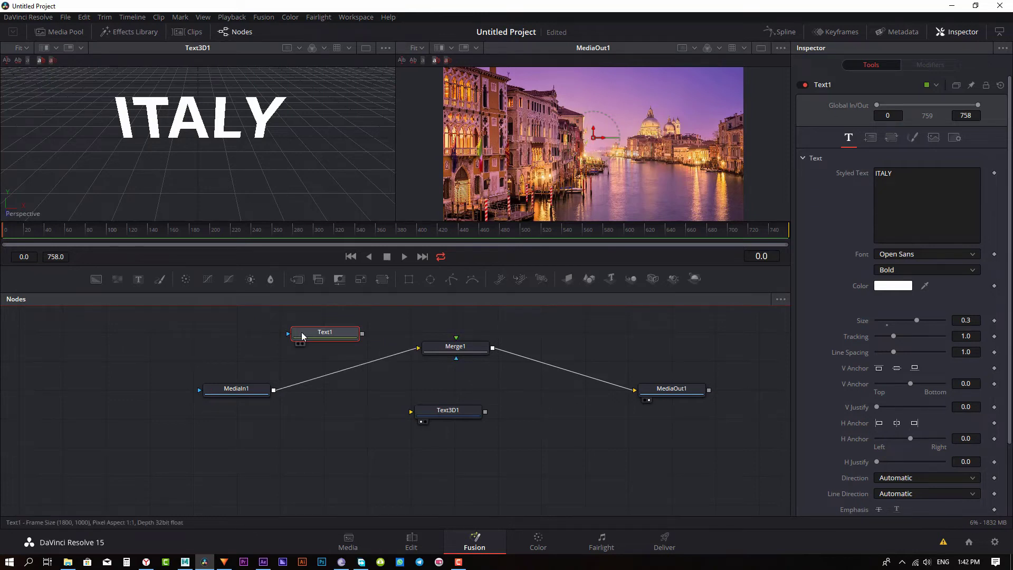
key(Delete)
click(444, 413)
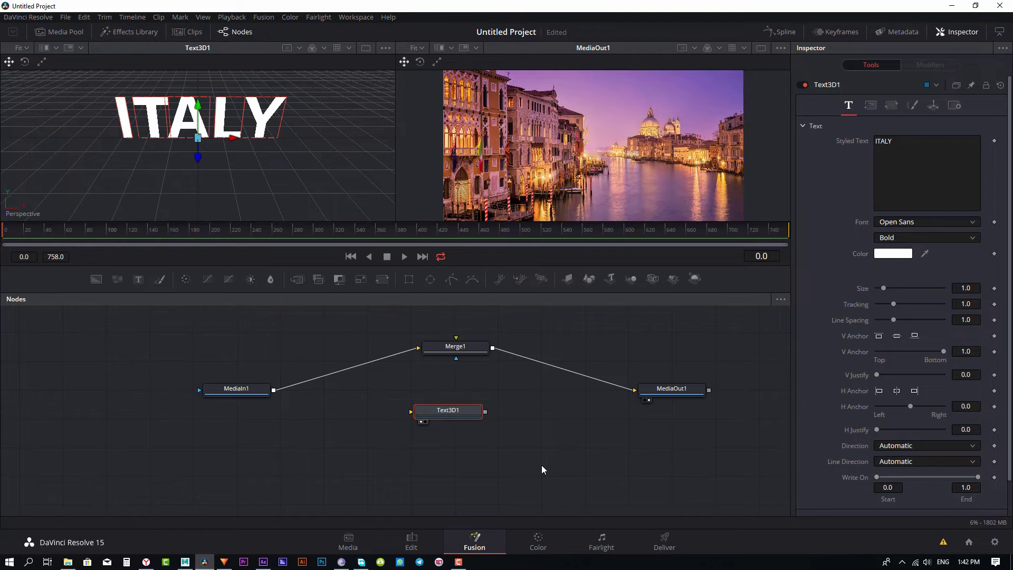
- Add a Renderer 3D node and route Text3D1 through Renderer3D1 into Merge1
click(497, 420)
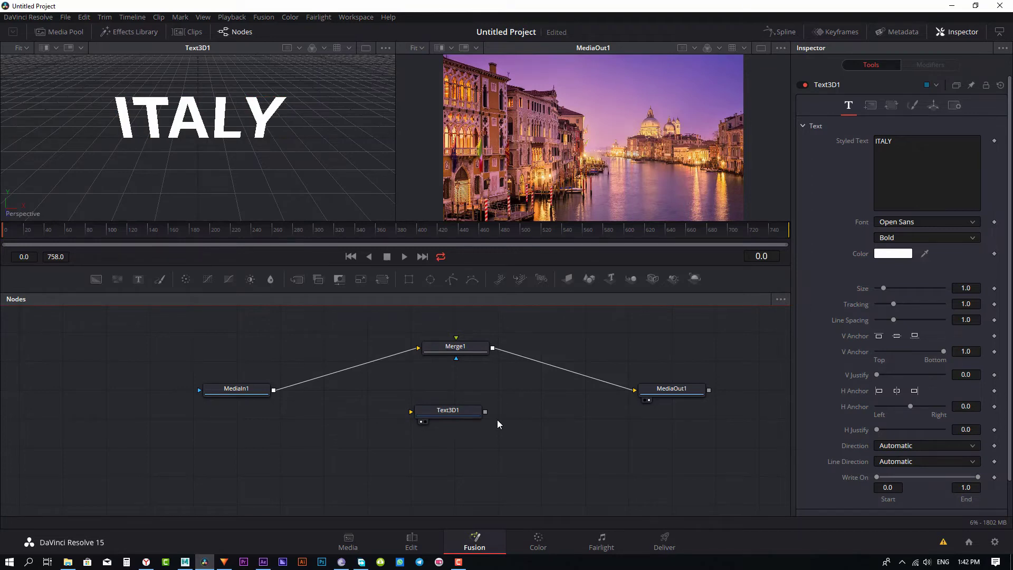
key(shift+space)
text(ren)
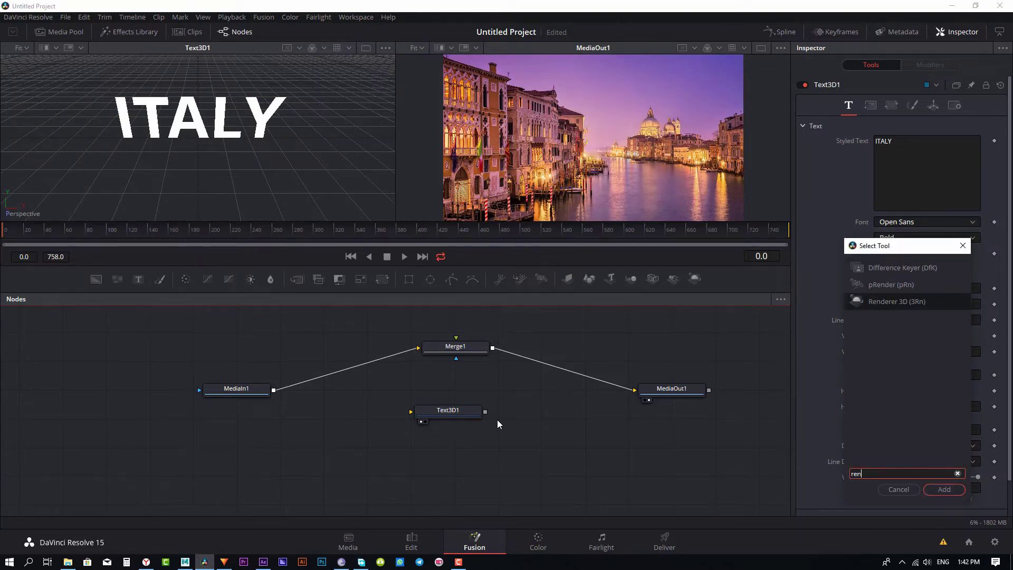
key(Return)
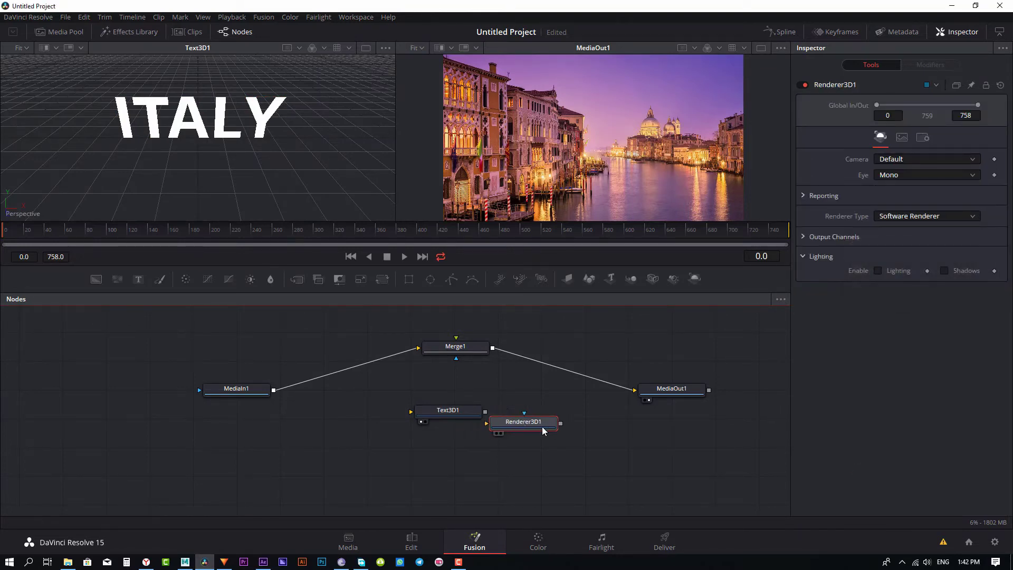
mouse_move(485, 411)
mouse_down()
mouse_move(555, 431)
mouse_move(463, 350)
mouse_up()
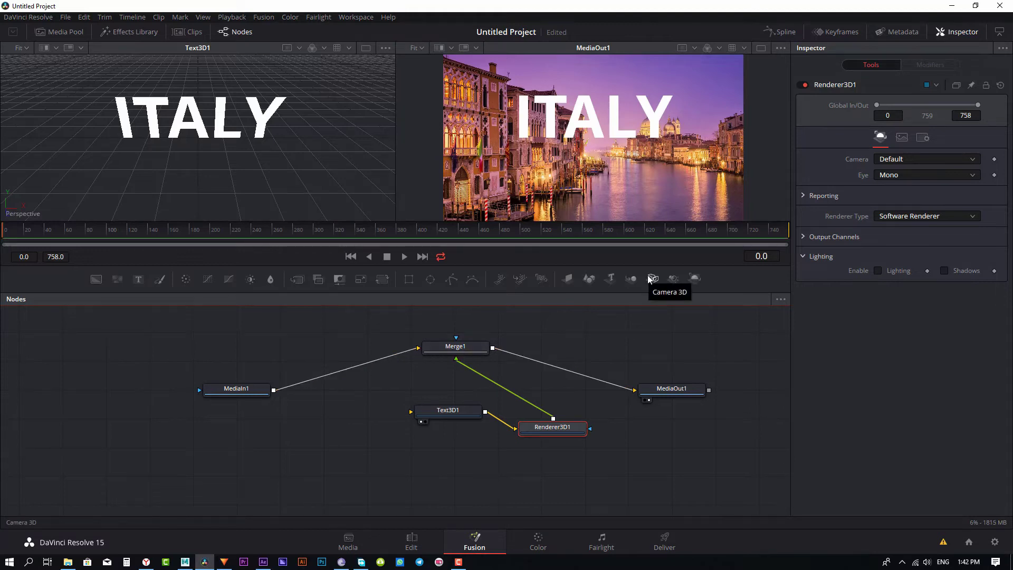
click(455, 346)
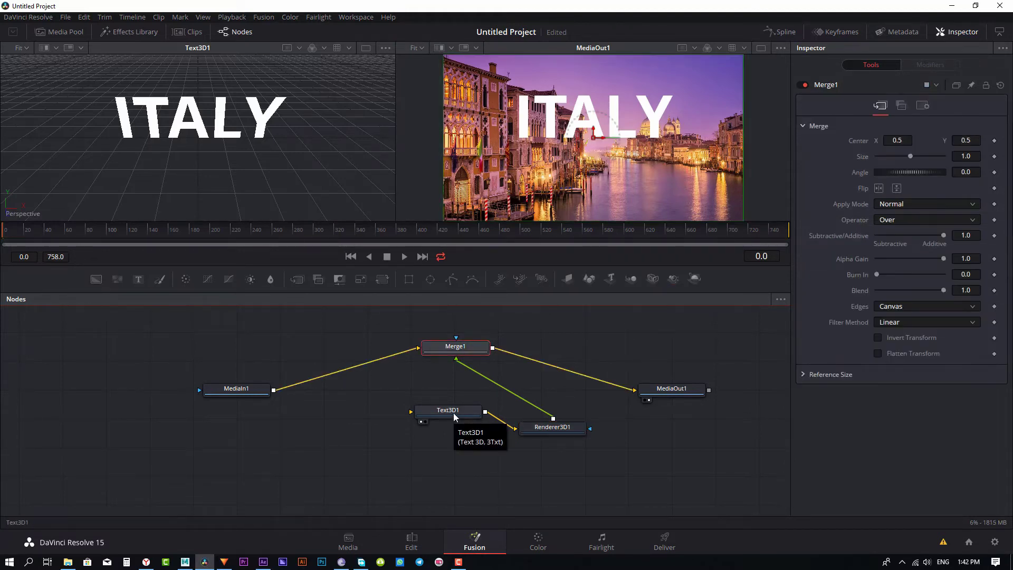
click(448, 411)
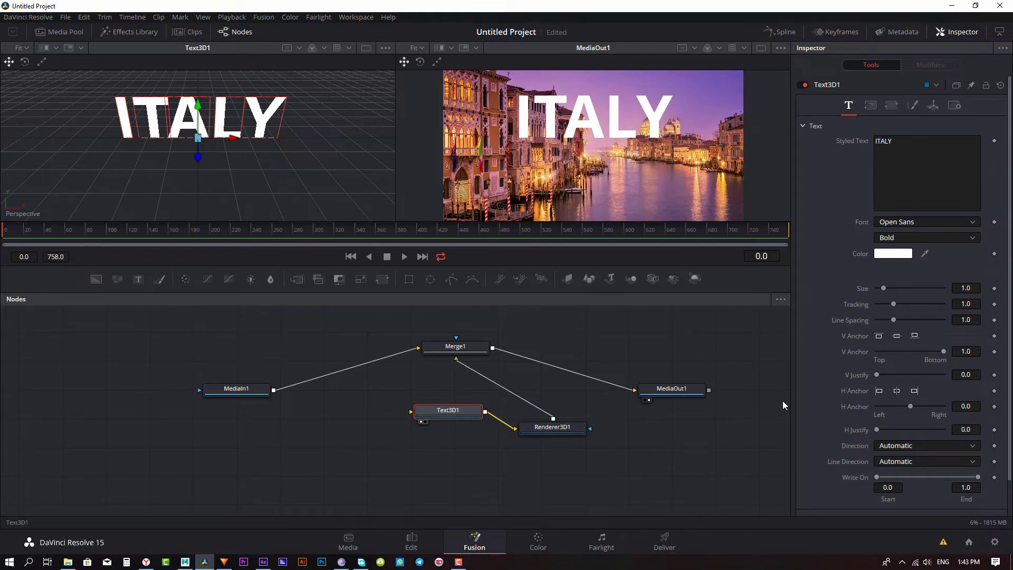
- In Text3D1's Extrusion settings, set Extrusion Depth to 0.1
scroll(980, 369, down, 1)
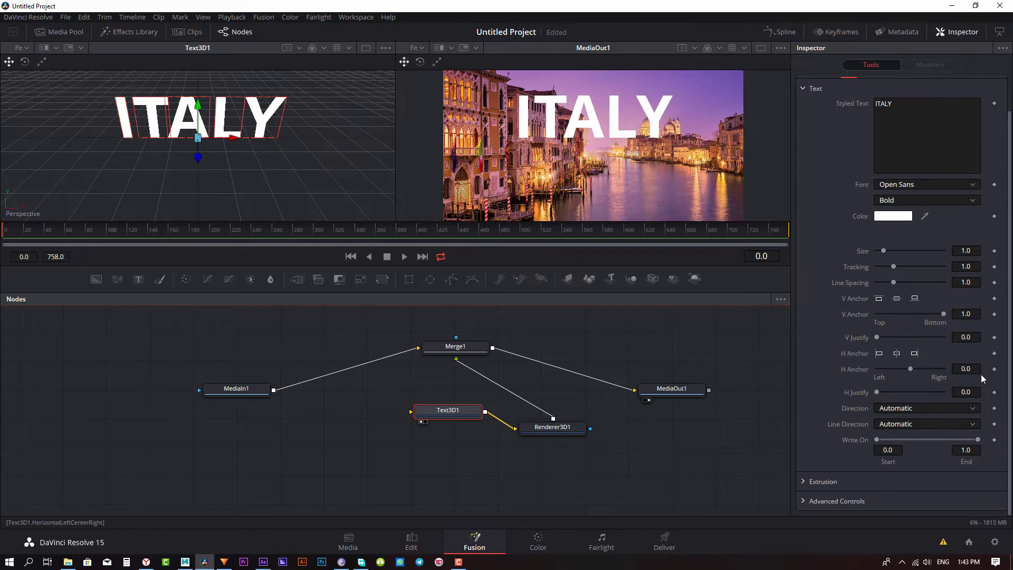
click(803, 482)
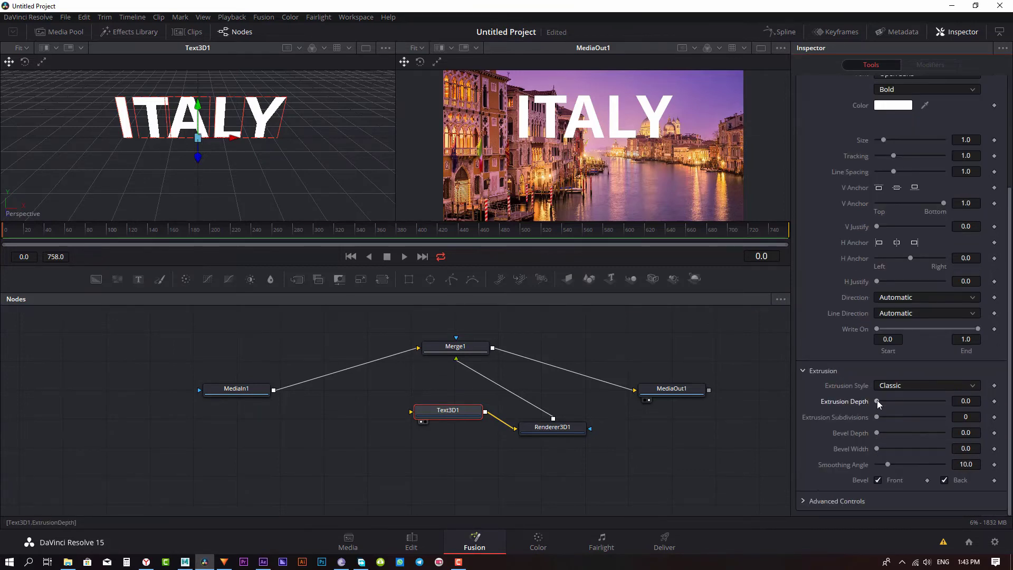
drag(877, 401, 909, 412)
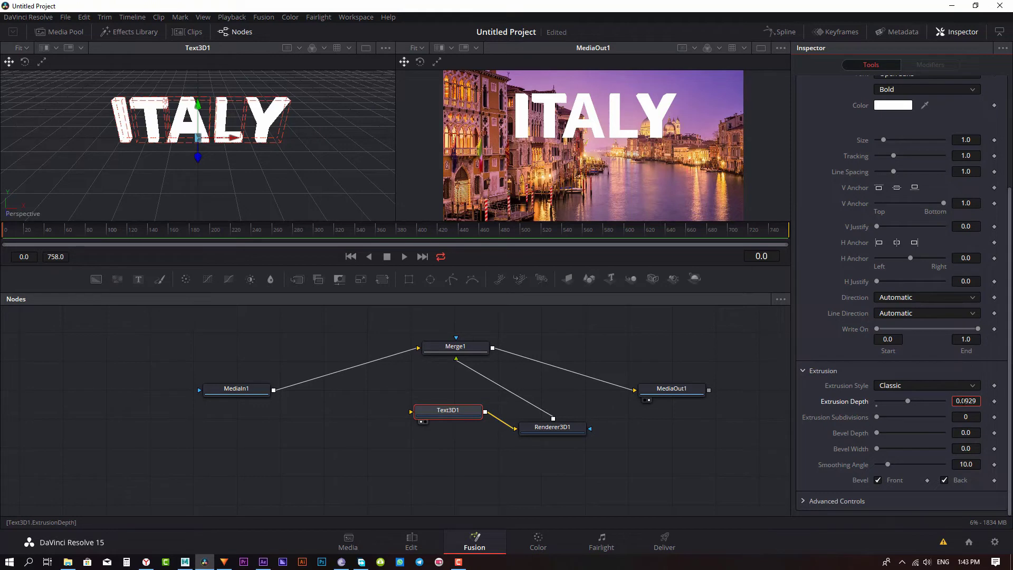
click(966, 401)
text(0.1)
key(Tab)
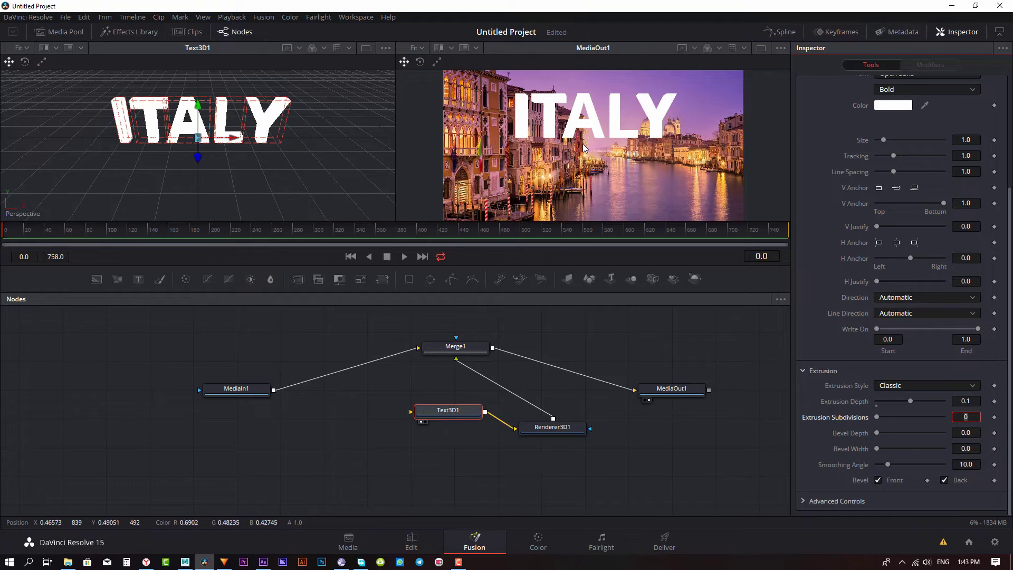
drag(464, 410, 401, 428)
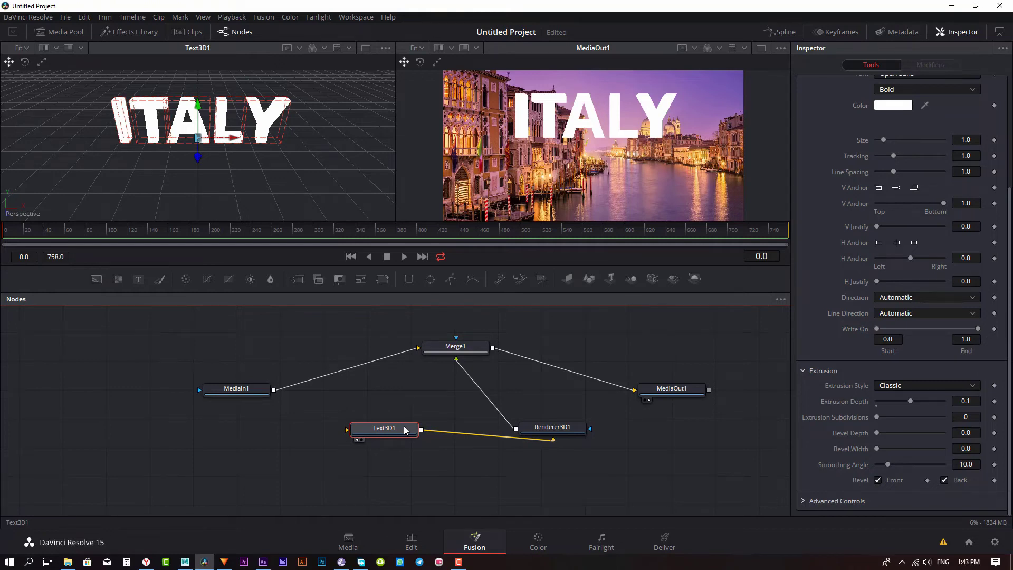
- Add a Spot Light to the 3D scene by searching for 'light'
key(shift+space)
text(light)
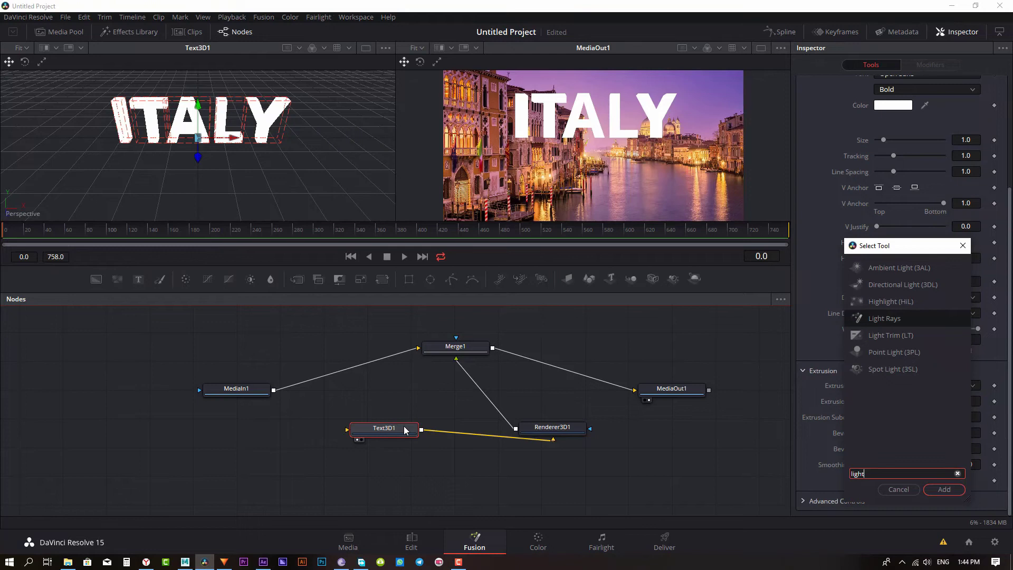
key(Down)
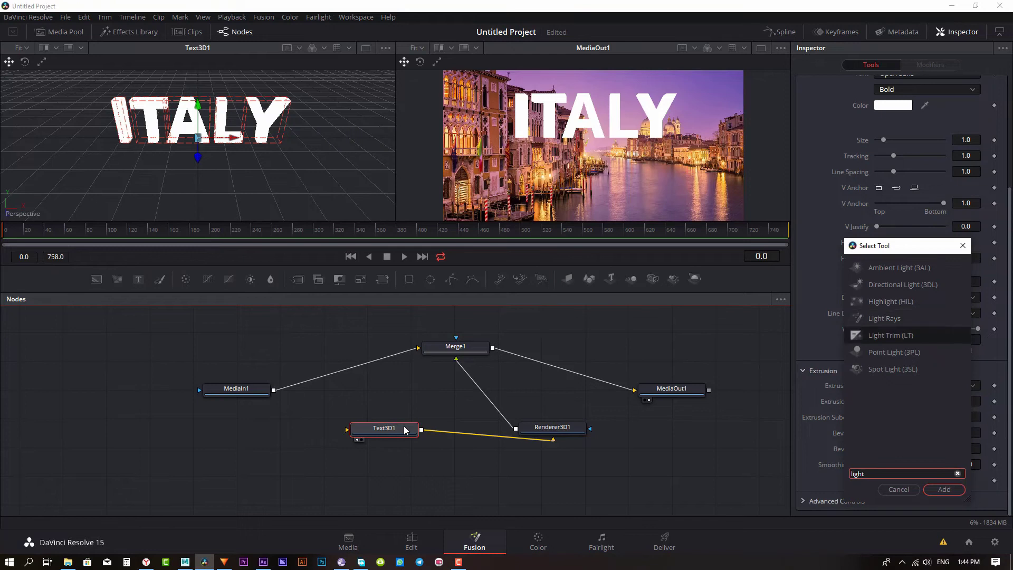
key(Down)
key(Down)
key(Return)
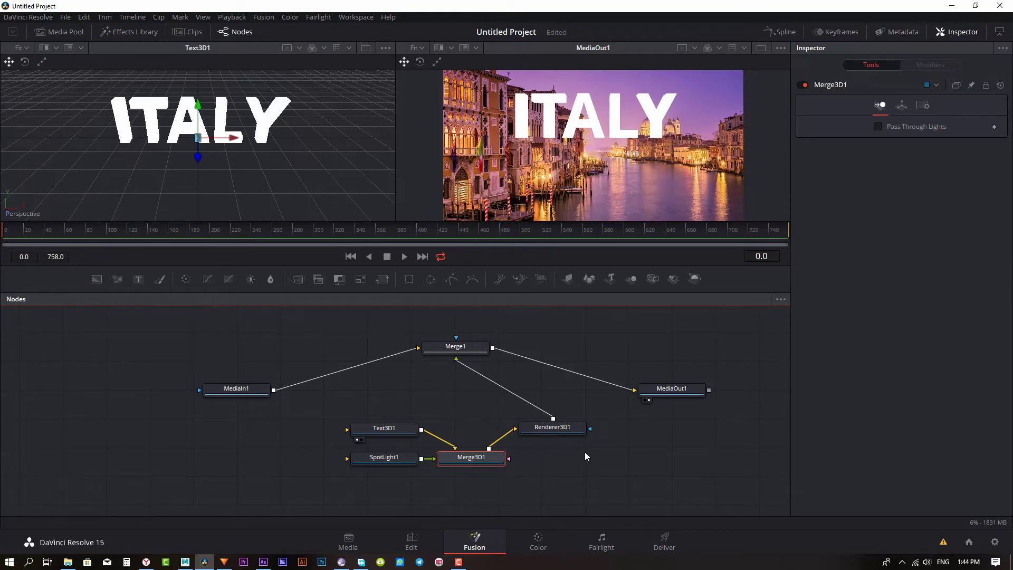
- Place SpotLight1 over the ITALY text and enable Lighting in Renderer3D1
click(385, 463)
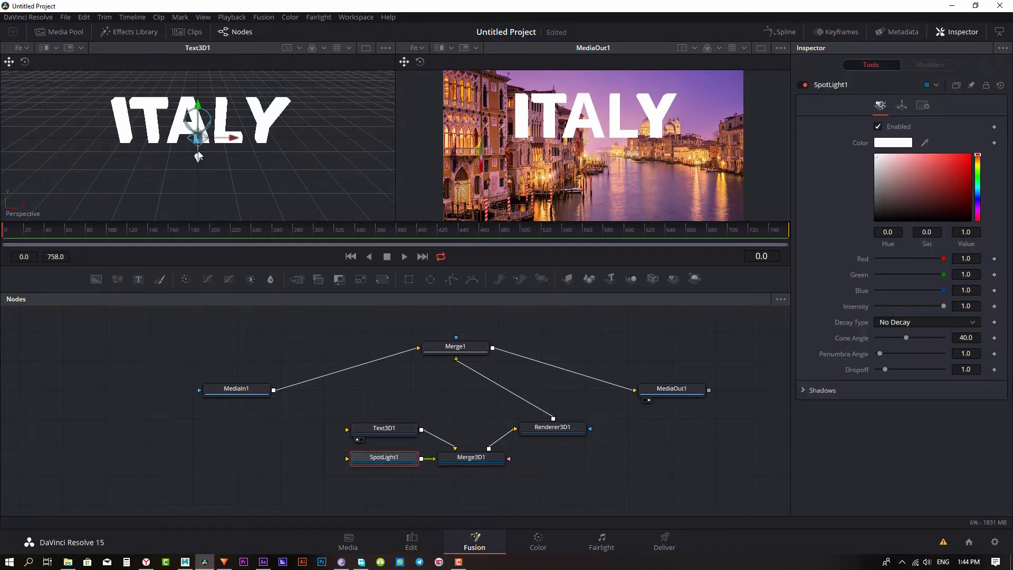
drag(199, 156, 201, 200)
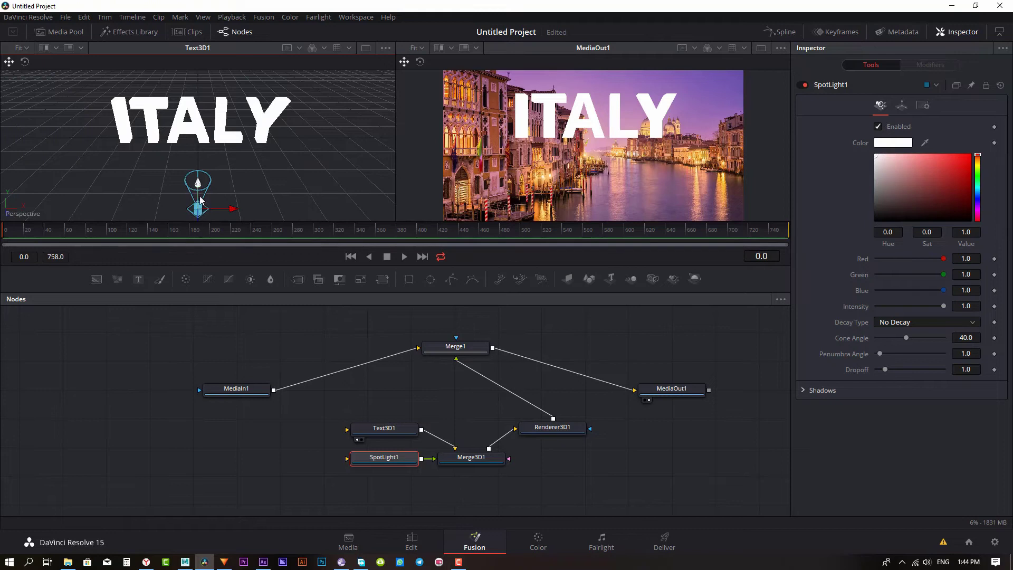
drag(198, 197, 205, 134)
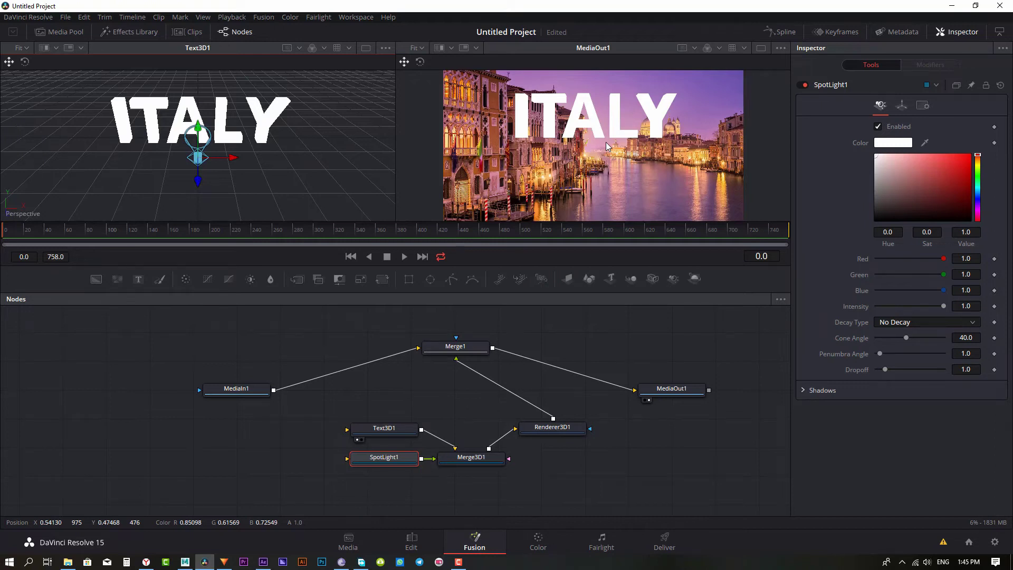
click(574, 432)
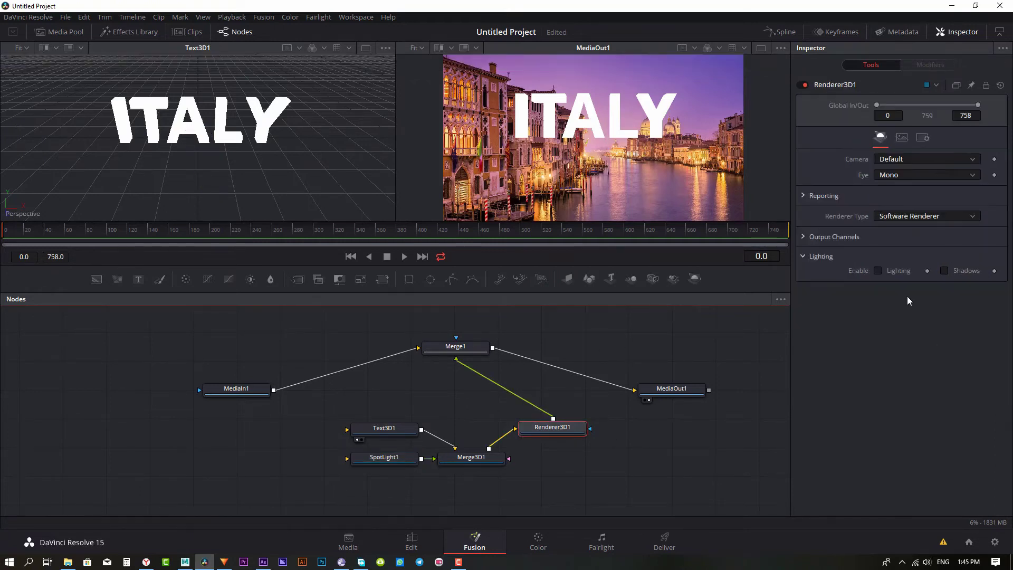
click(878, 271)
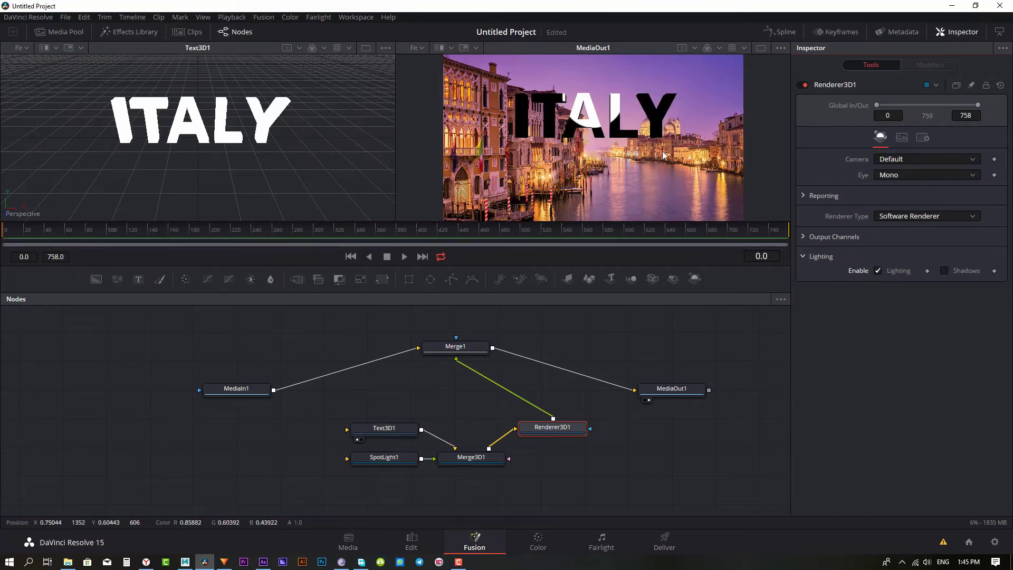
- Move SpotLight1 to the right of the text, raise it, and tilt it toward ITALY
click(401, 462)
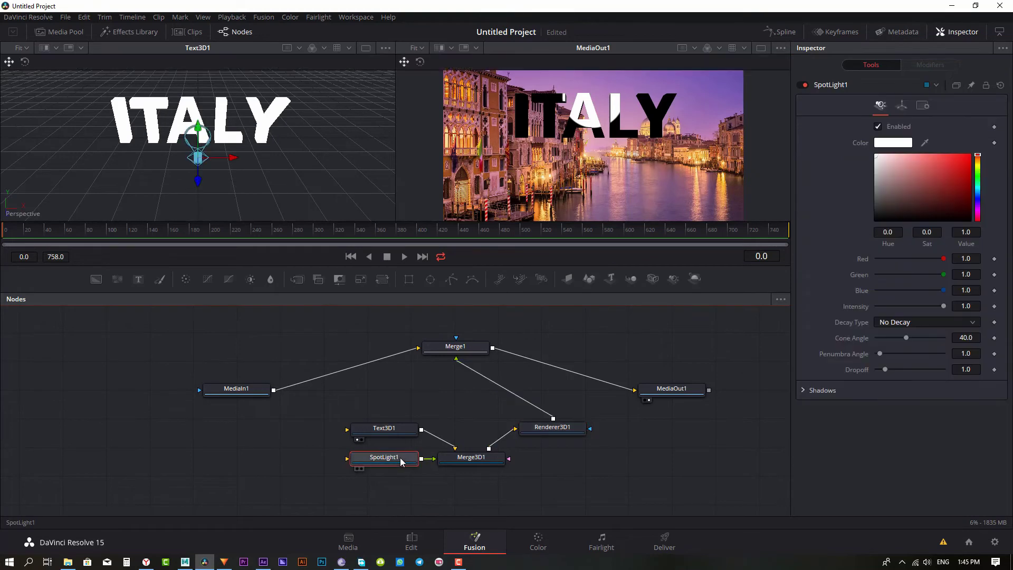
drag(235, 183, 348, 165)
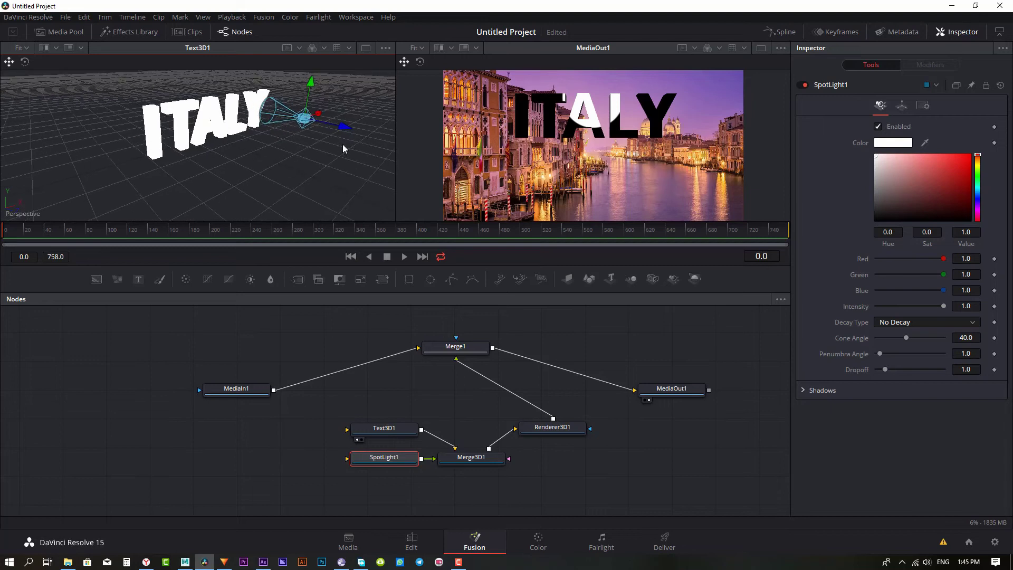
drag(348, 130, 390, 137)
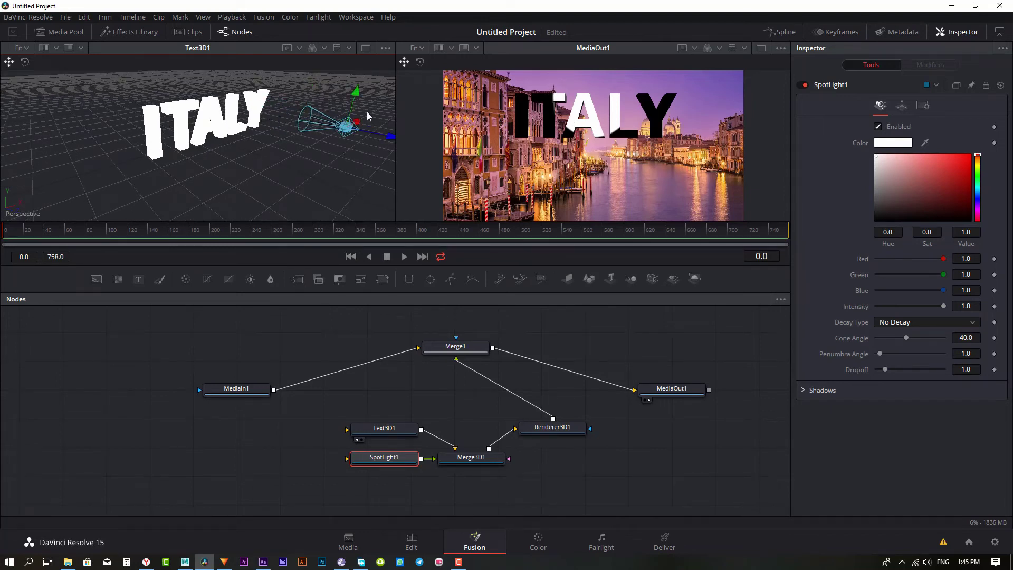
drag(359, 91, 362, 80)
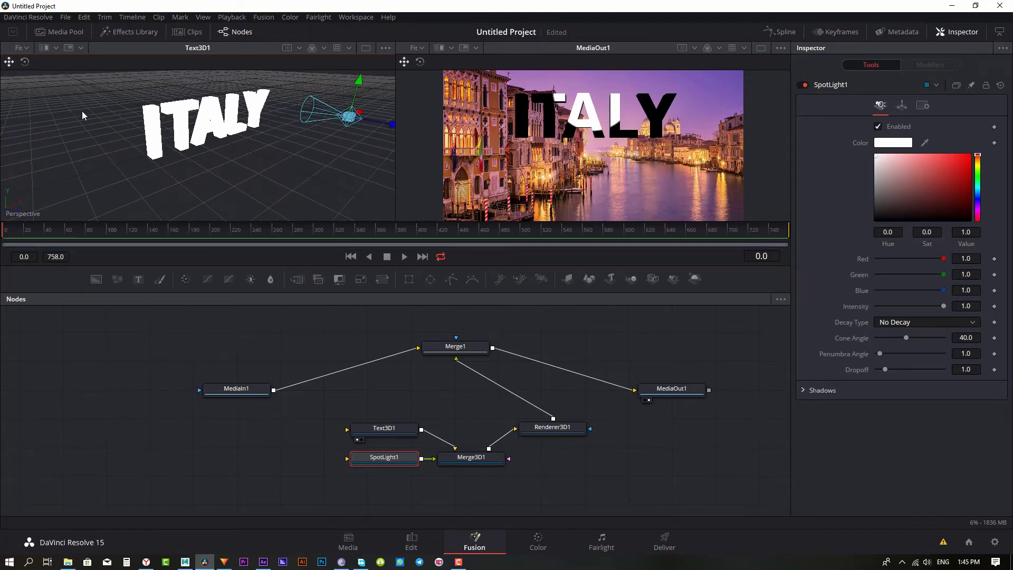
click(25, 63)
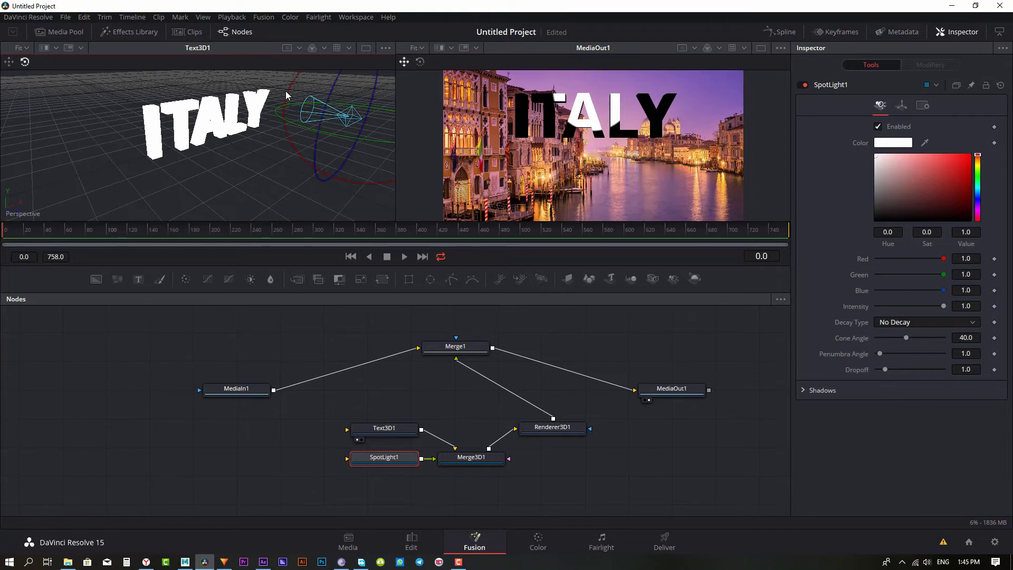
drag(286, 92, 280, 106)
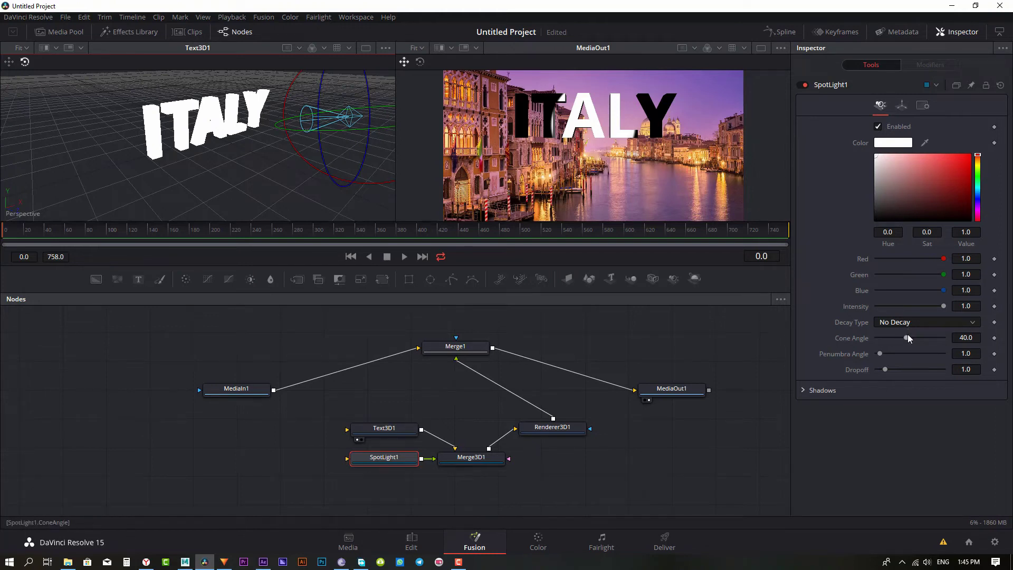
- Set SpotLight1's Cone Angle to about 48.19 and Penumbra Angle to about 14.17
drag(908, 338, 931, 338)
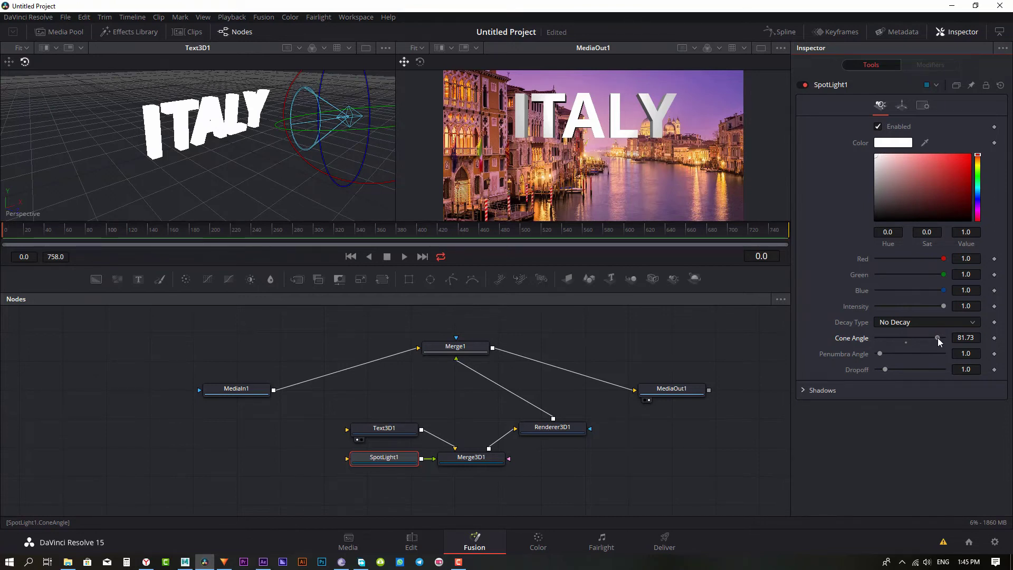
drag(939, 338, 927, 341)
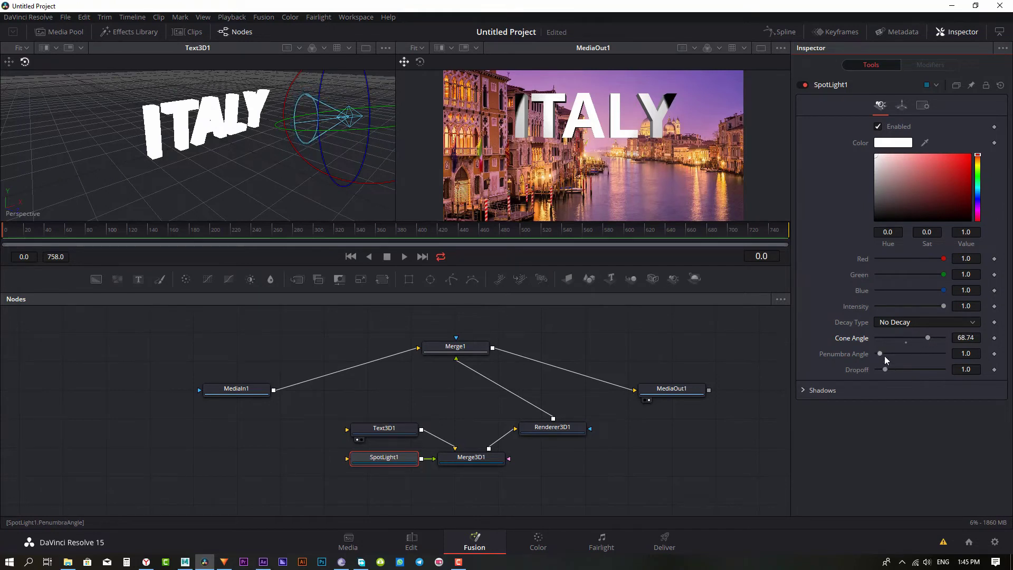
drag(876, 353, 896, 356)
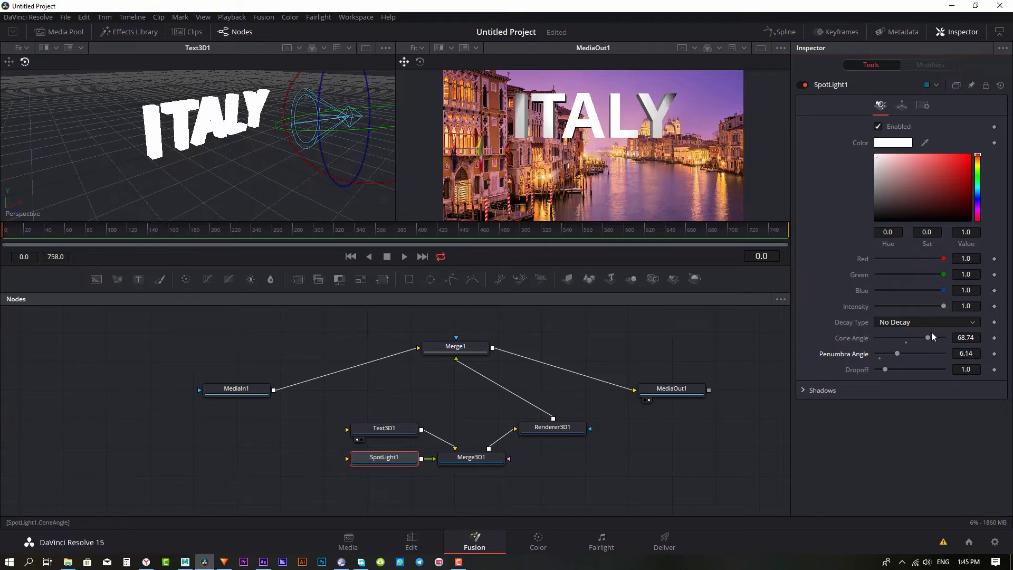
mouse_move(927, 337)
mouse_down()
mouse_move(918, 342)
mouse_move(927, 357)
mouse_up()
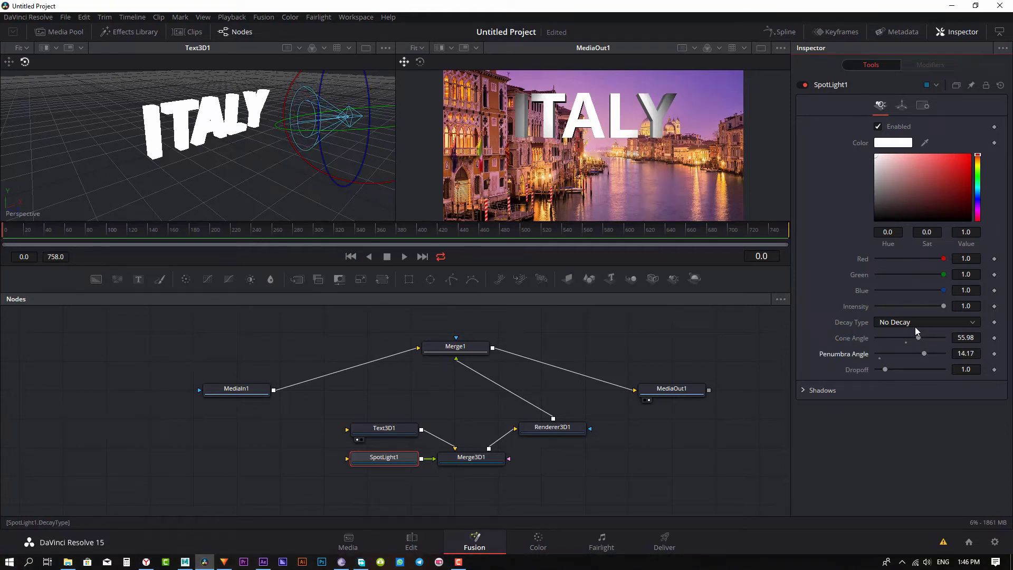
drag(918, 338, 913, 343)
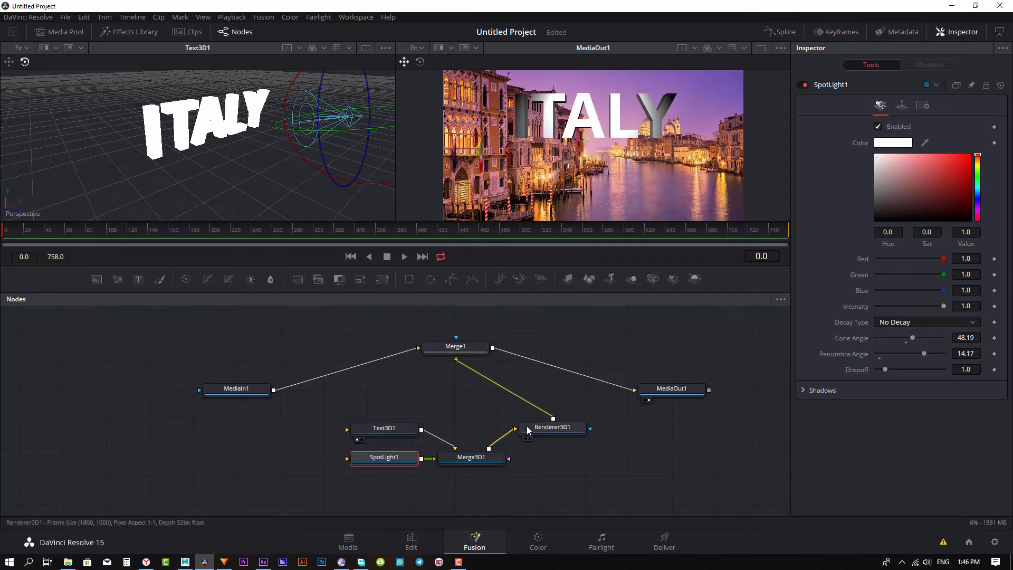
- Show Merge3D1's Transform settings, nudge Translation Y, then reset it to 0
click(485, 463)
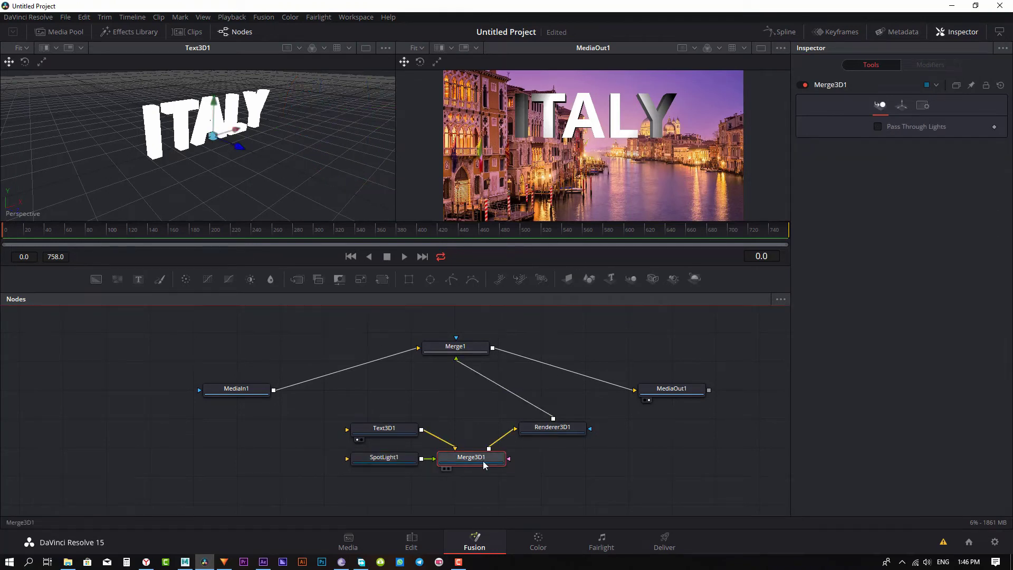
click(902, 108)
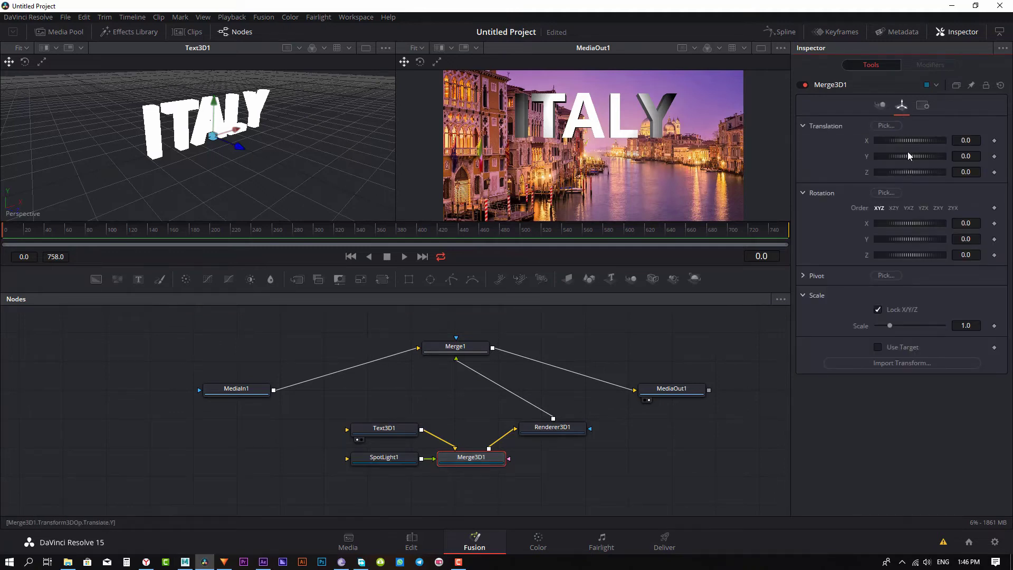
drag(905, 155, 895, 157)
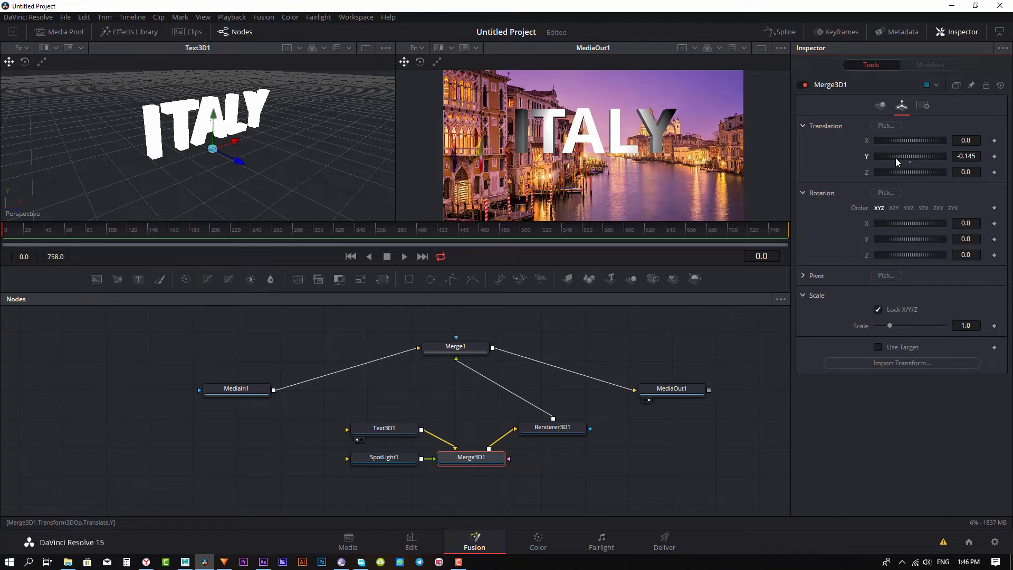
double_click(895, 157)
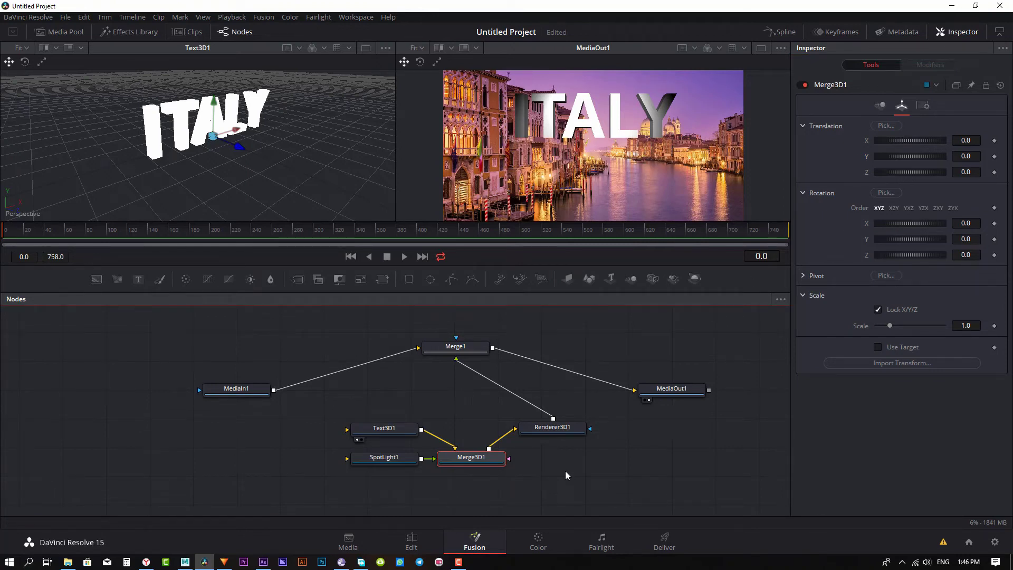
- Insert a Transform node between Renderer3D1 and Merge1 and lower its Center Y to 0.359
key(shift+space)
text(tra)
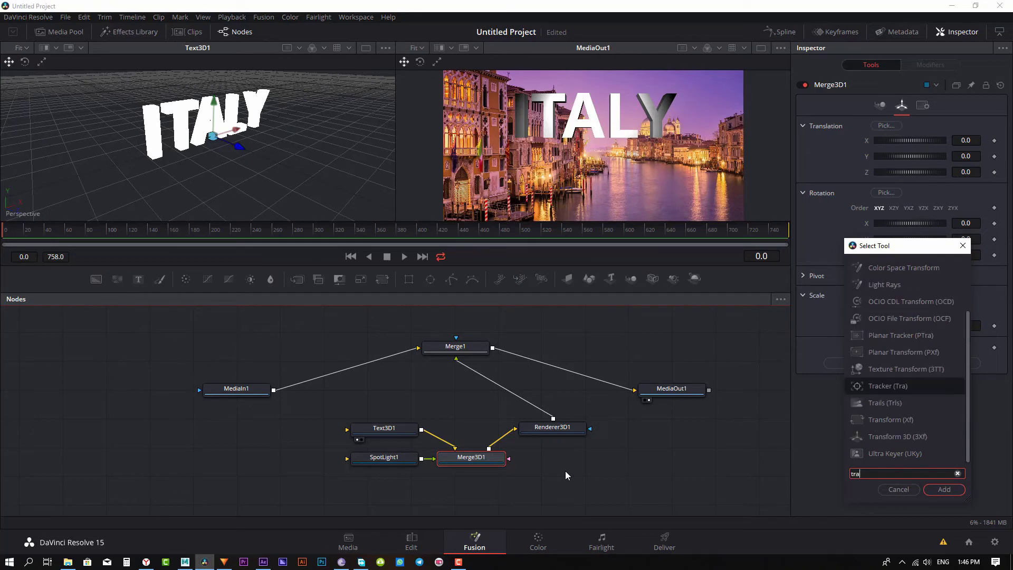
key(Down)
key(Down)
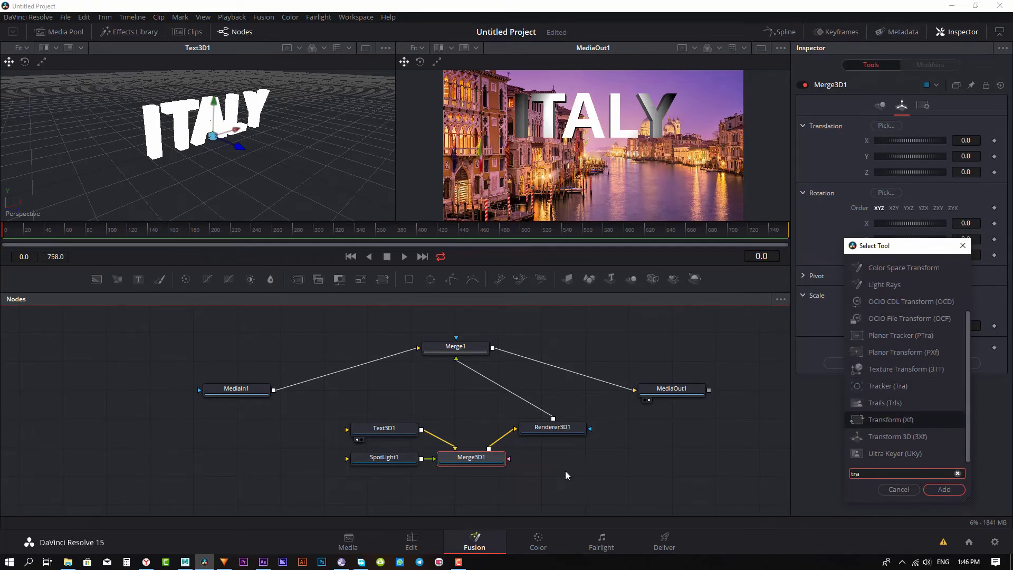
key(Return)
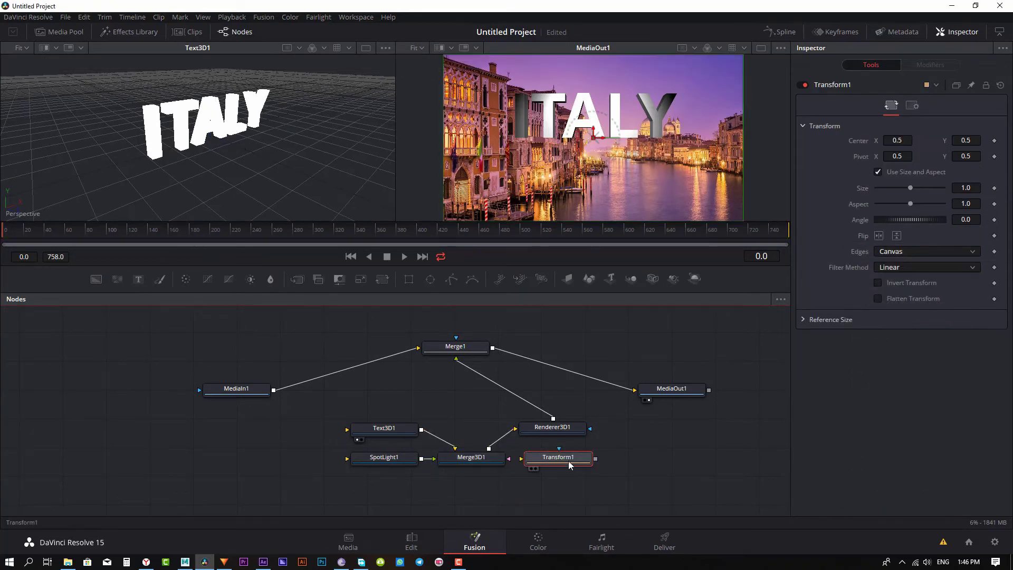
mouse_move(568, 461)
mouse_down()
mouse_move(528, 405)
mouse_move(537, 407)
mouse_up()
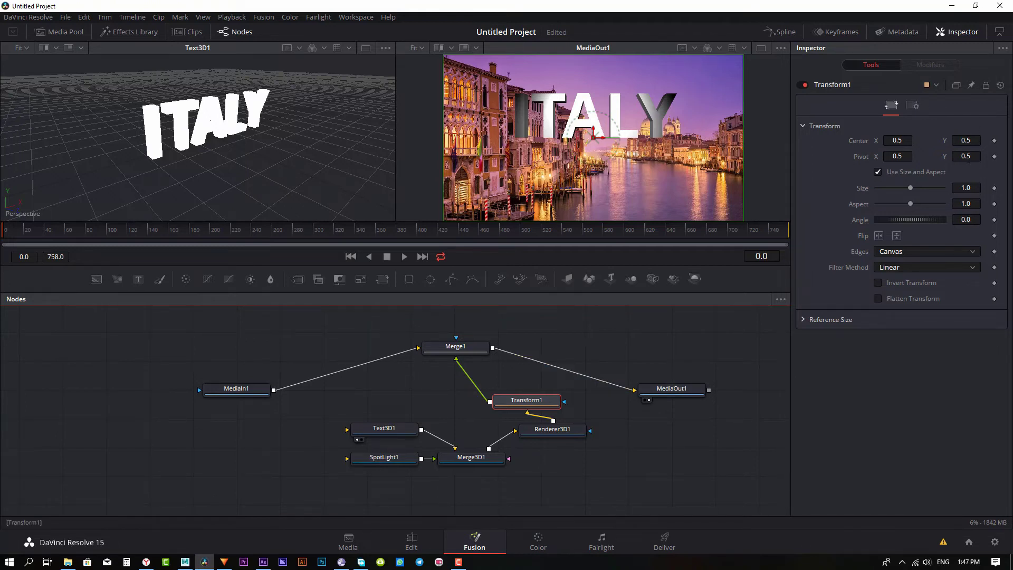
drag(968, 140, 932, 140)
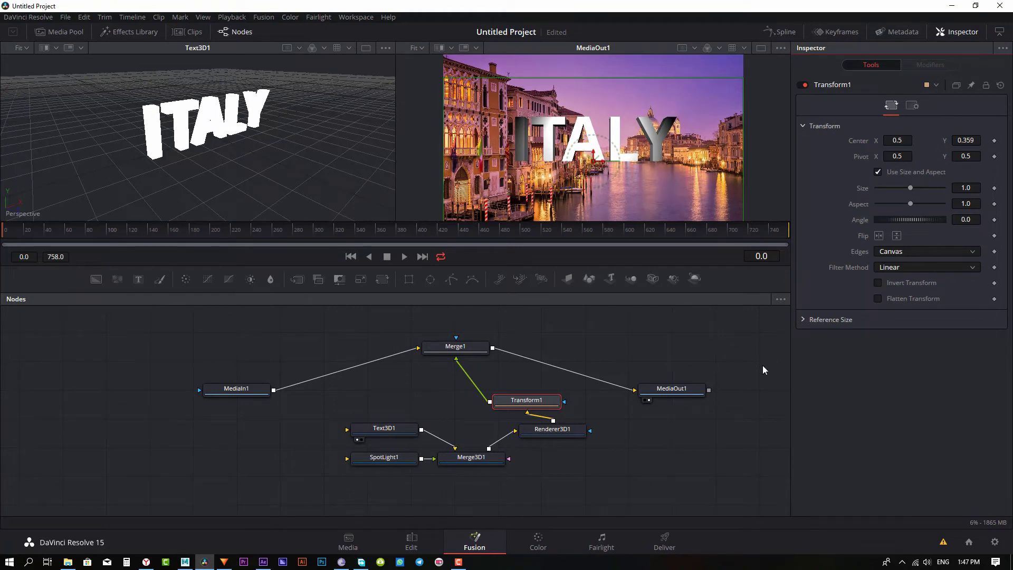
click(714, 414)
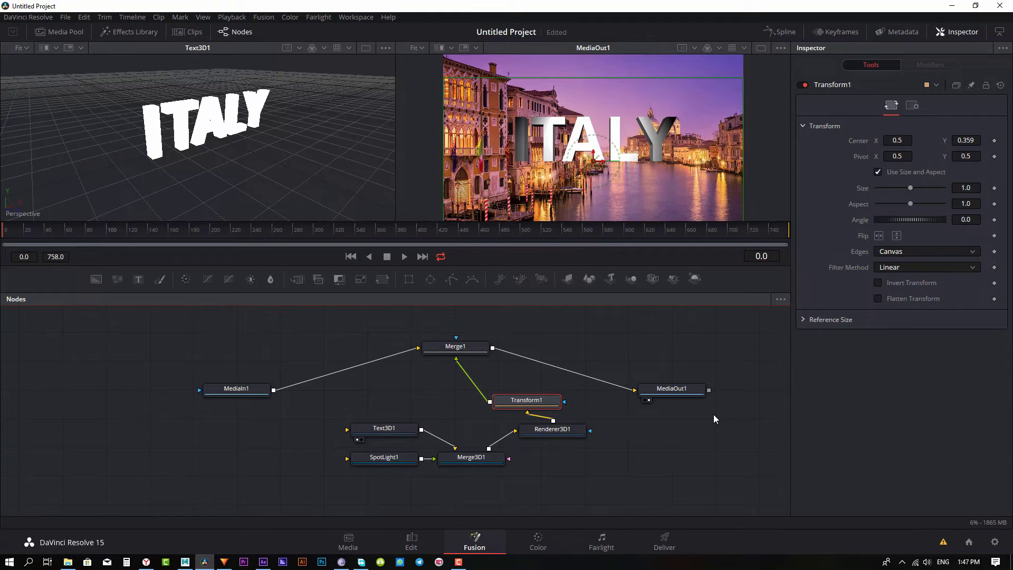
- Switch to Maya and open the Node Editor from the Windows menu, moving it into place
click(184, 562)
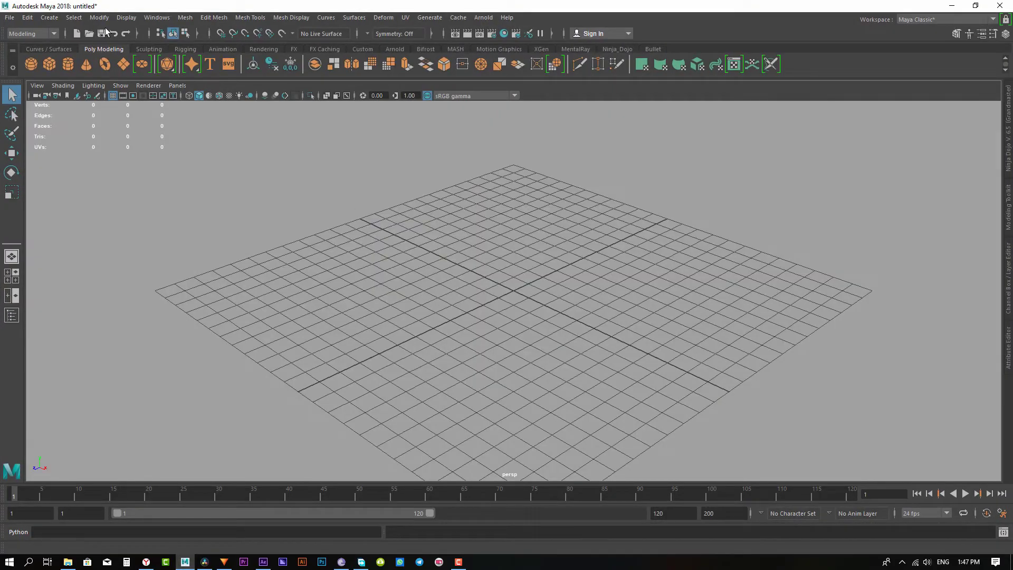
click(150, 18)
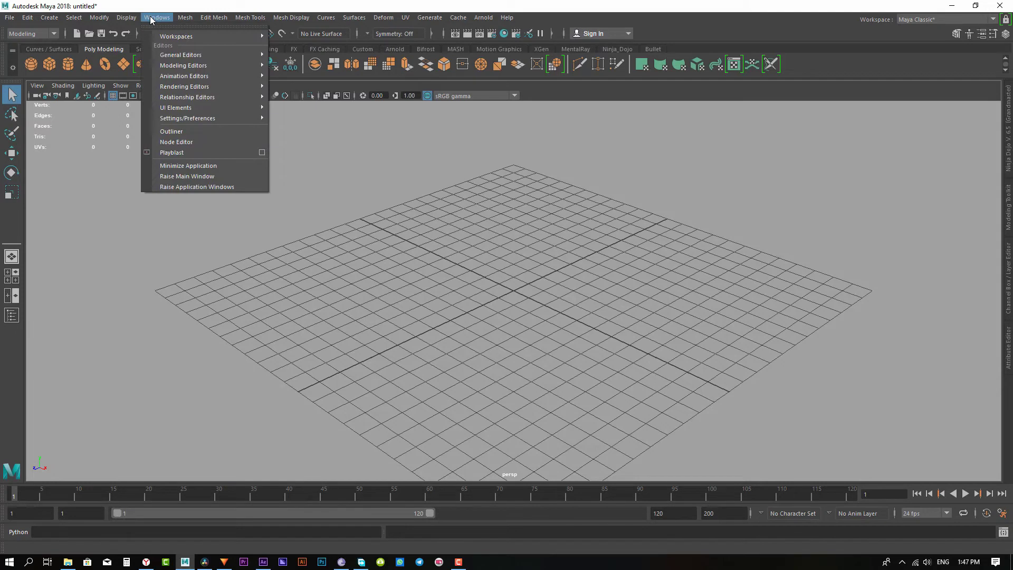
click(182, 142)
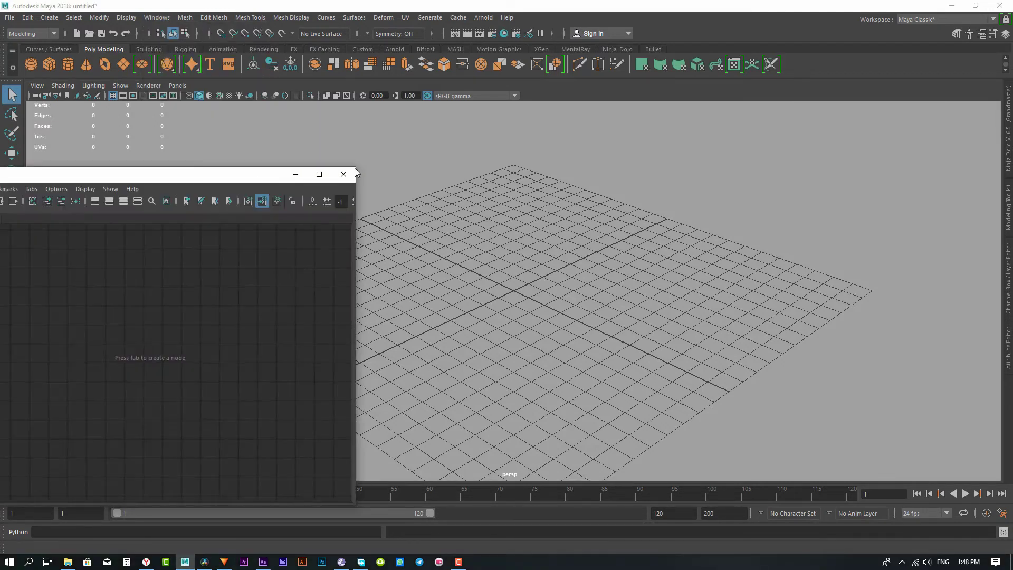
mouse_move(228, 180)
mouse_down()
mouse_move(338, 156)
mouse_move(351, 278)
mouse_move(338, 194)
mouse_up()
click(727, 281)
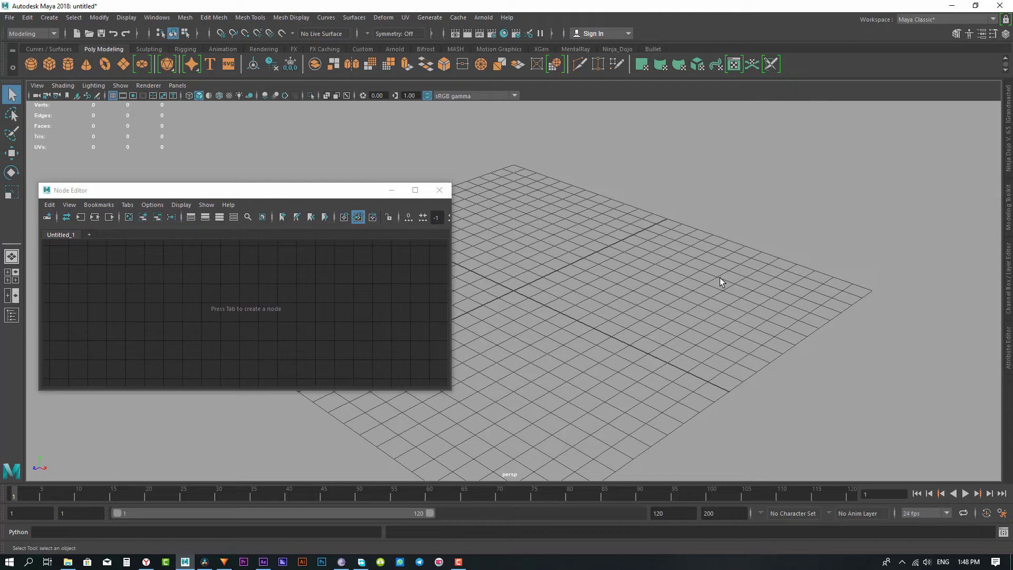
- Delete the old cube and create a new polygon cube, pCube1
right_click(720, 277)
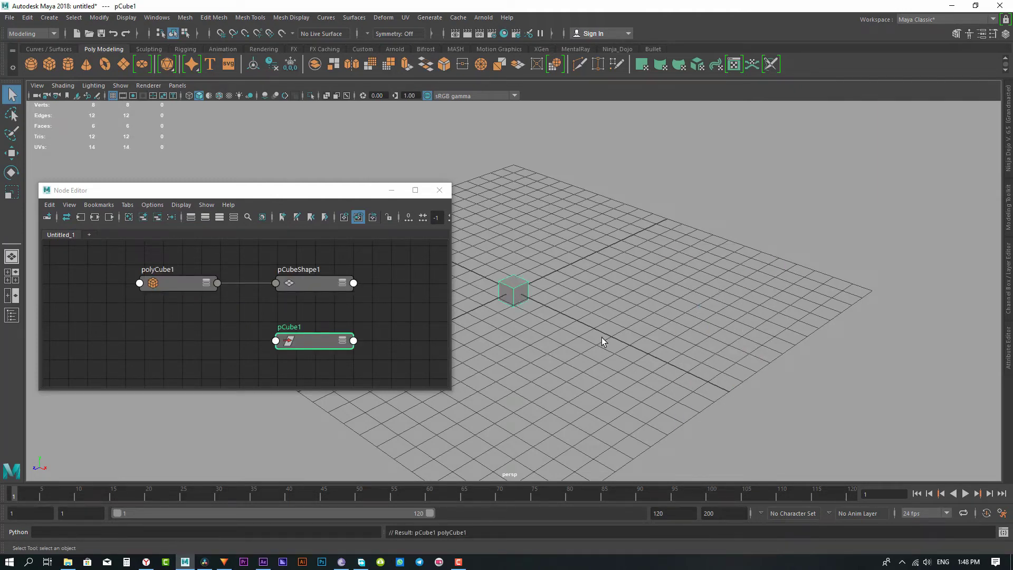
key(Delete)
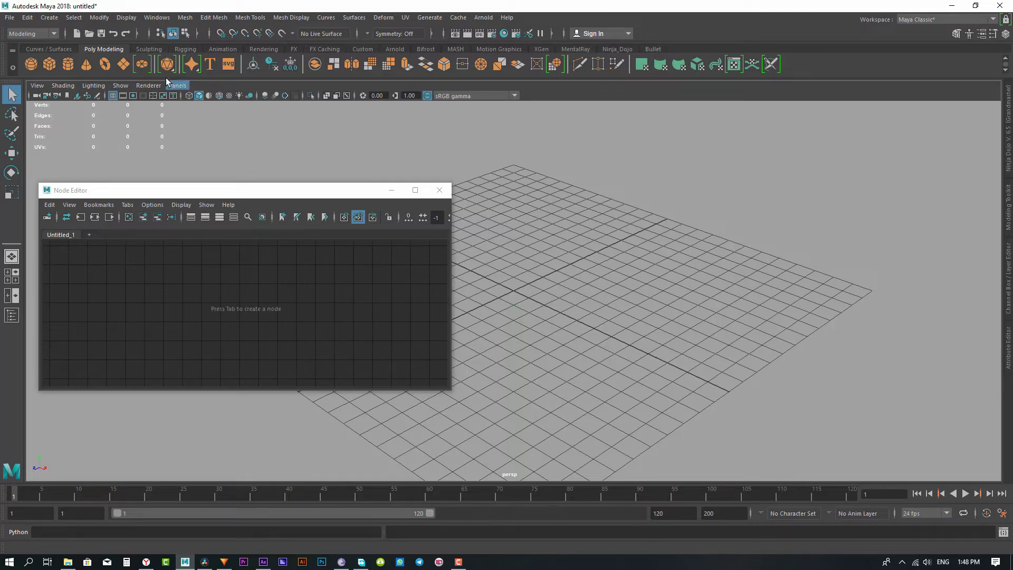
click(45, 21)
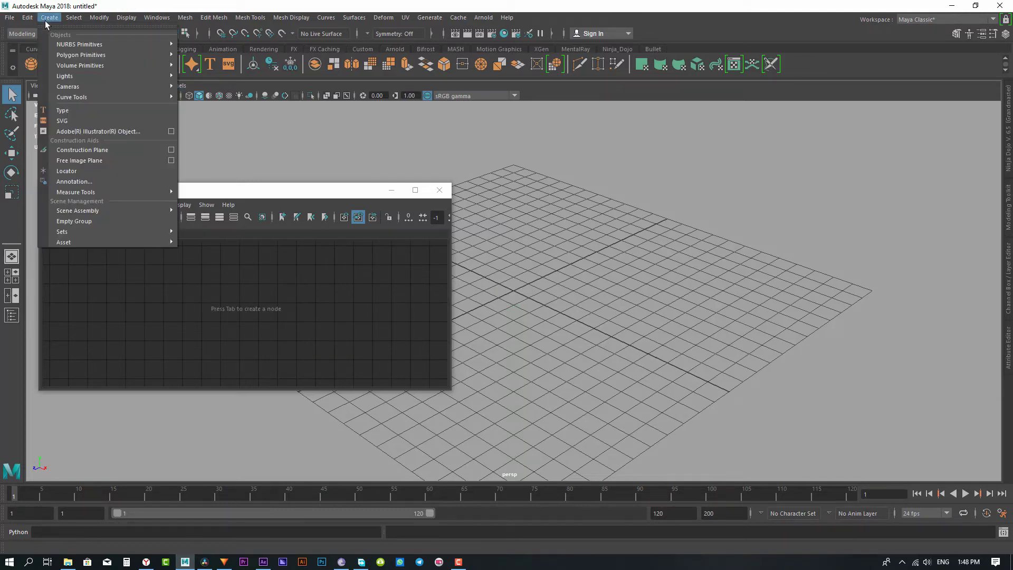
mouse_move(73, 56)
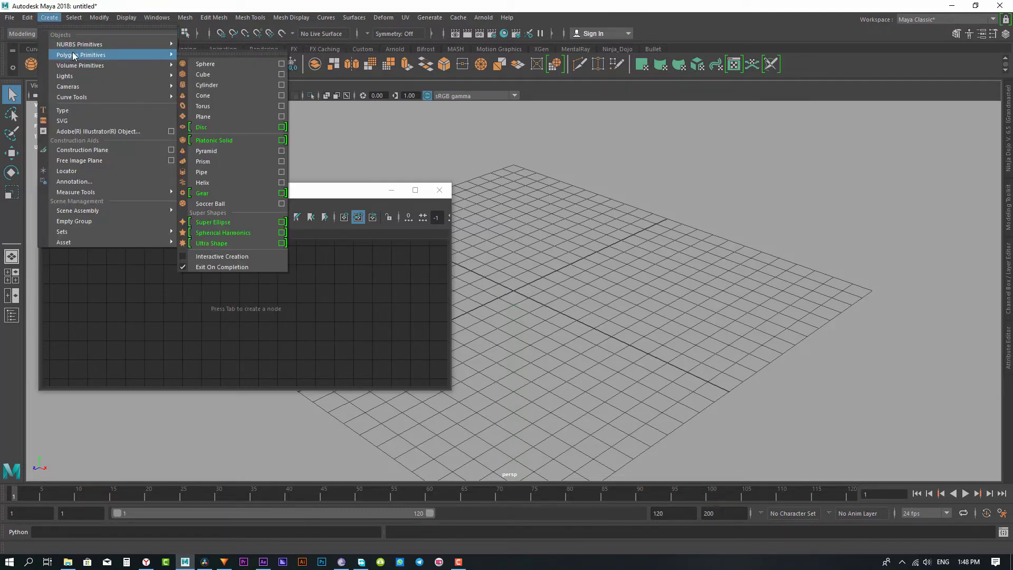
click(203, 74)
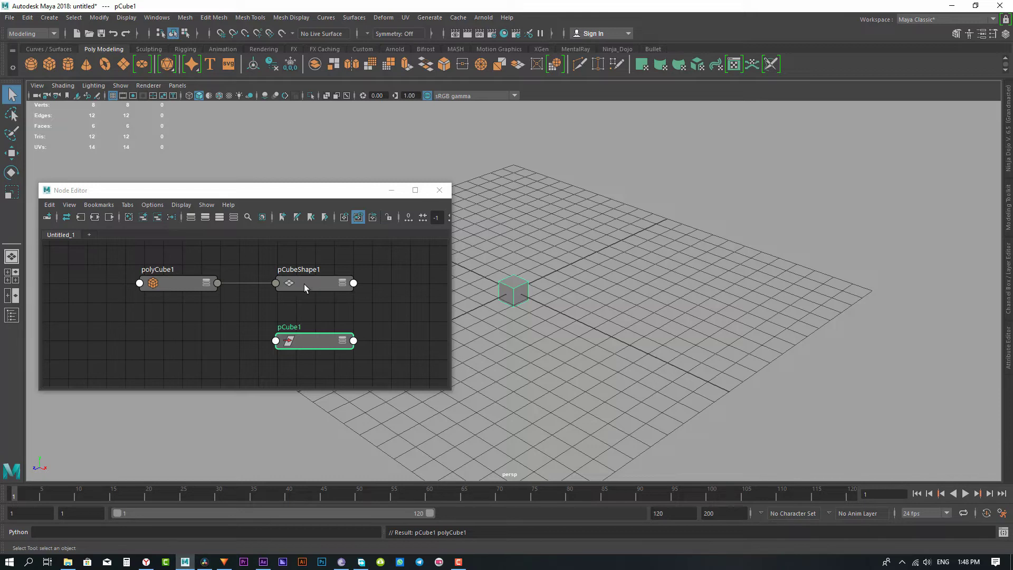
- Turn off viewport colour management and pan and zoom in on the cube
click(510, 291)
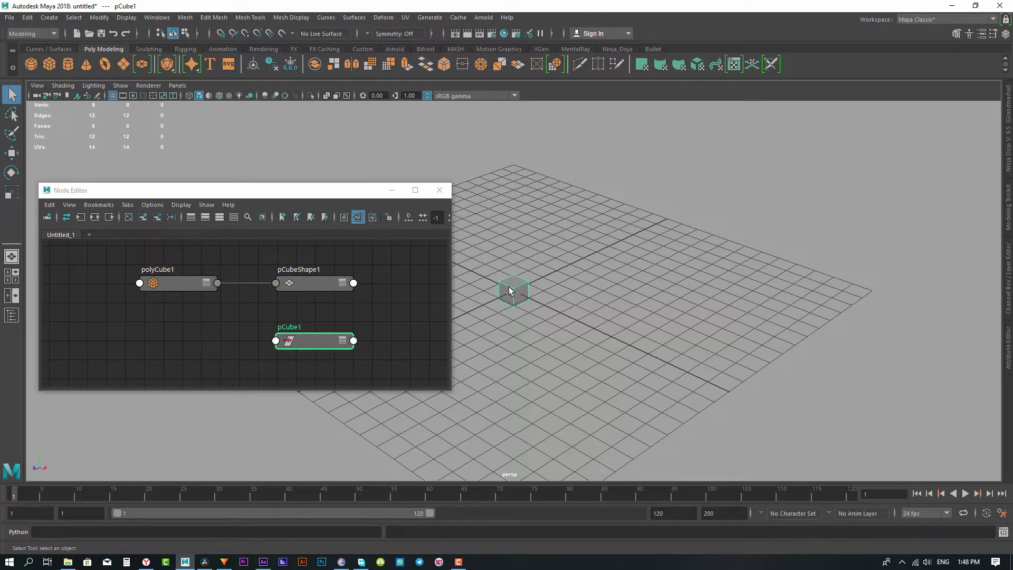
click(429, 97)
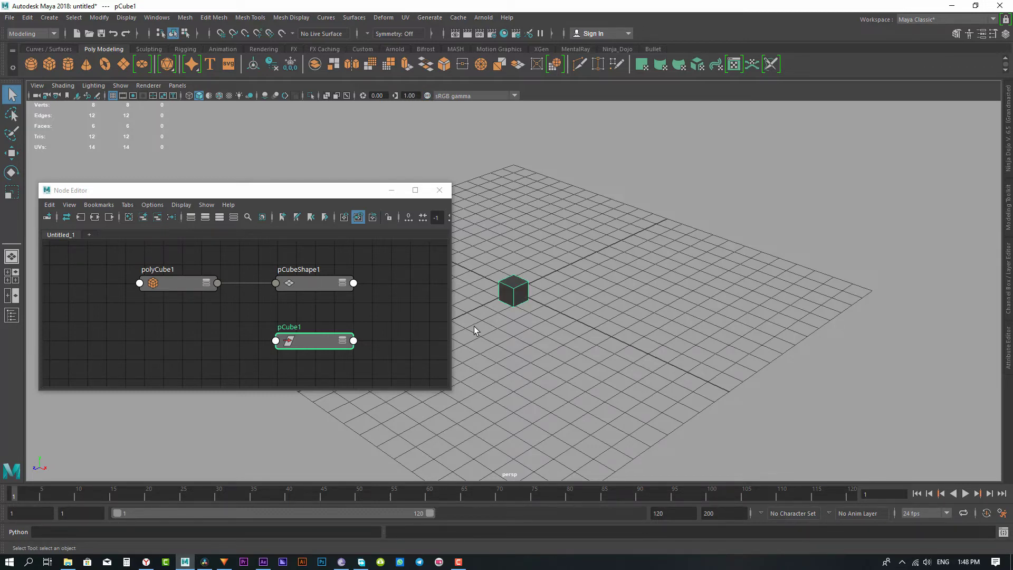
mouse_move(474, 327)
mouse_down()
mouse_move(724, 309)
mouse_move(719, 322)
mouse_up()
scroll(719, 321, up, 3)
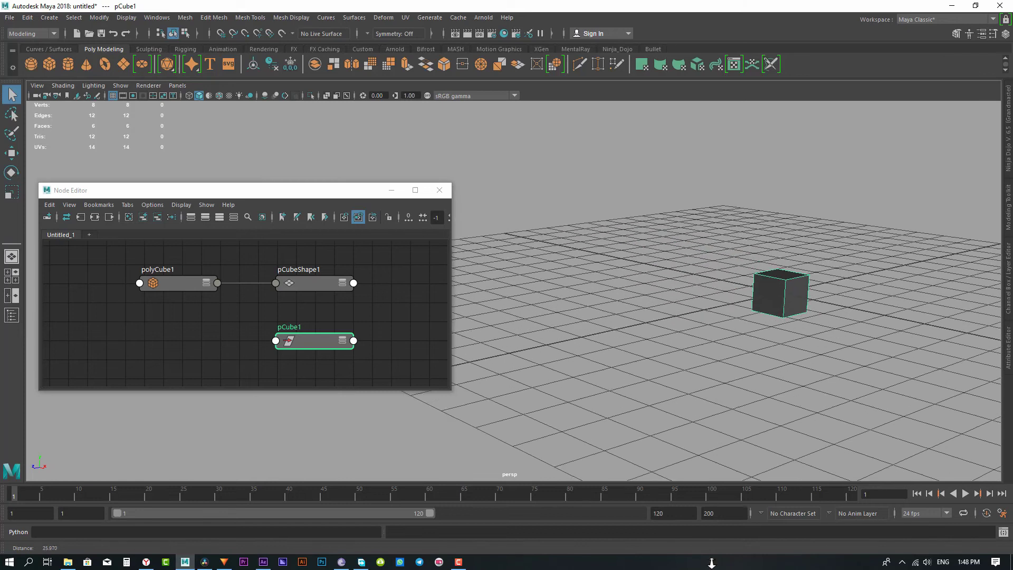
scroll(844, 316, up, 3)
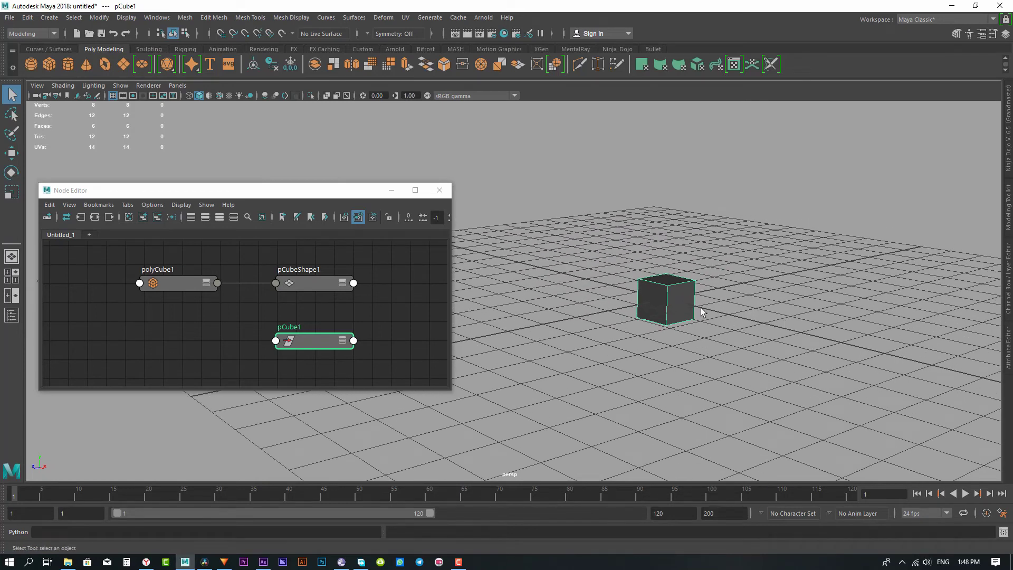
- Extrude the cube's front face and pull it outward
right_click(653, 303)
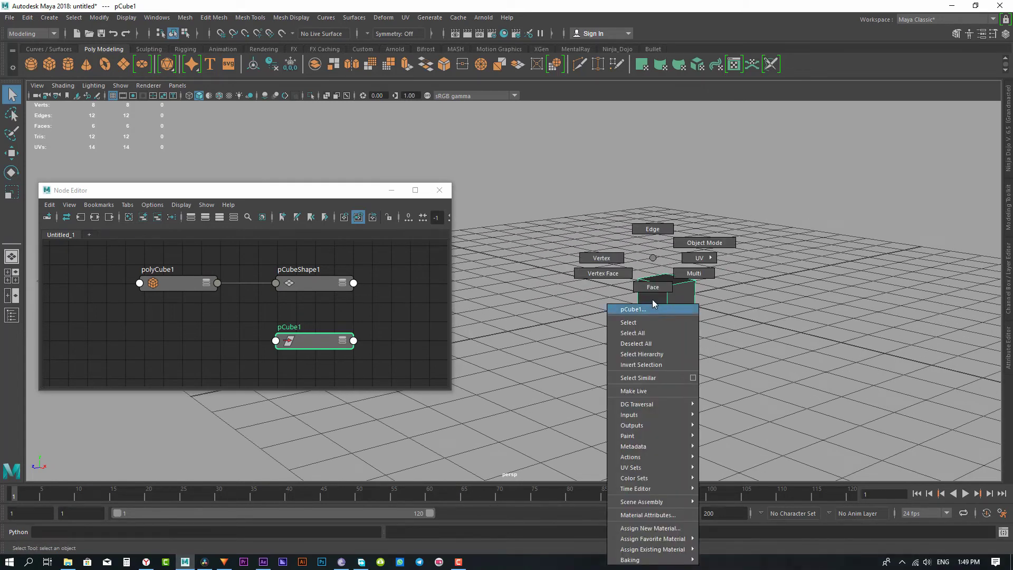
click(654, 321)
click(653, 321)
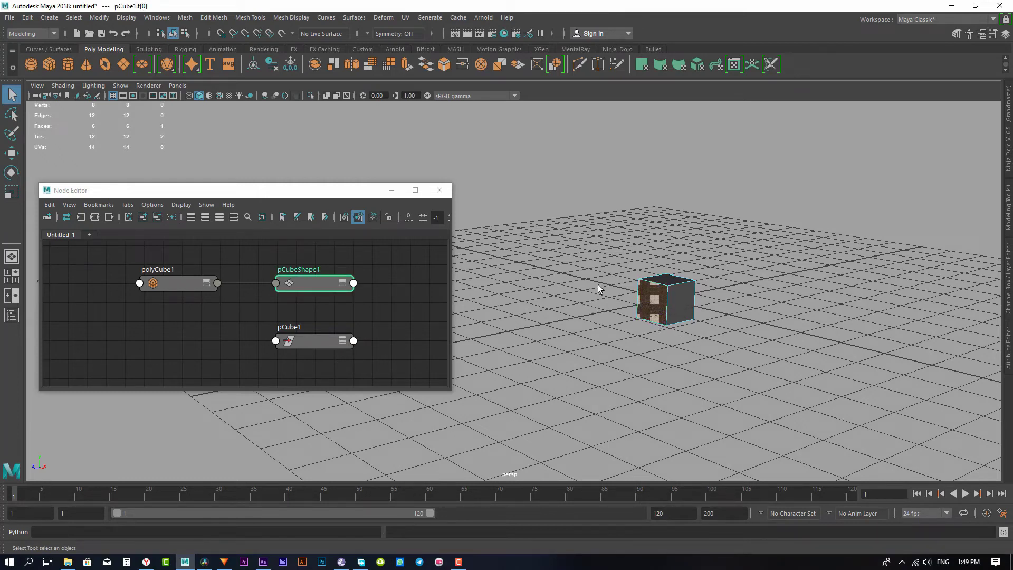
shift+right_click(780, 218)
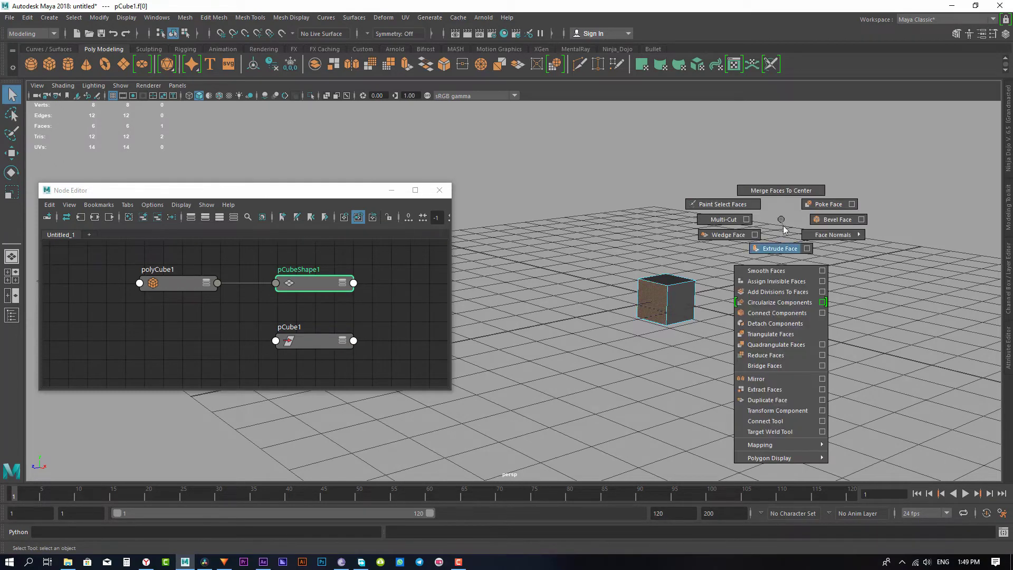
click(783, 240)
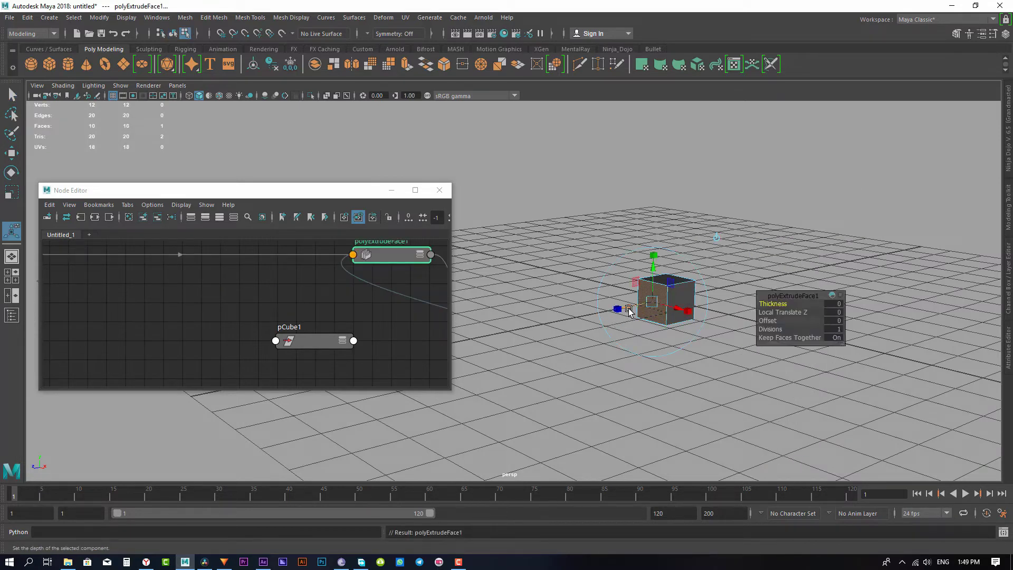
drag(624, 308, 602, 314)
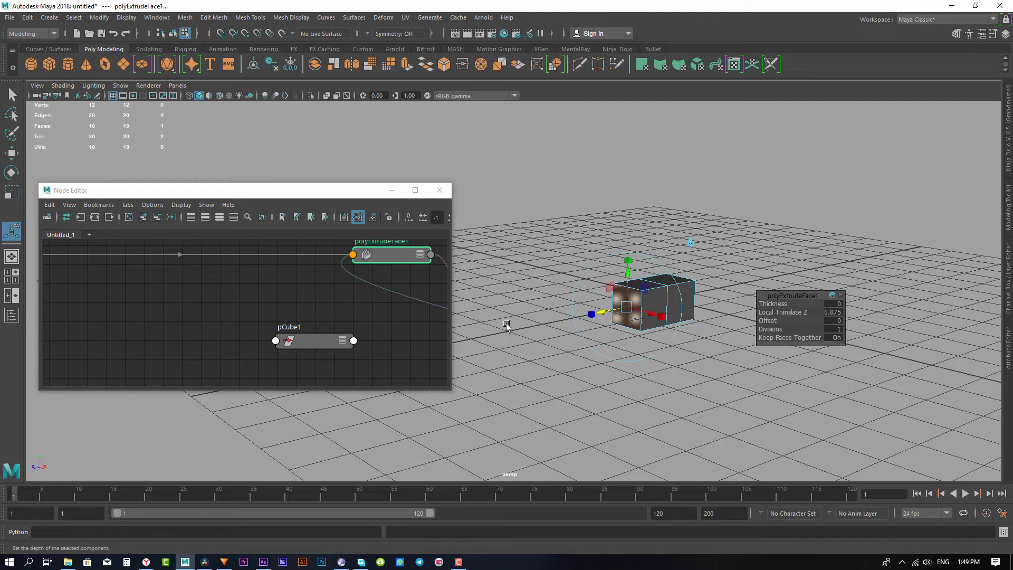
- Return to object mode, reselect the whole cube and frame its nodes
right_click(654, 298)
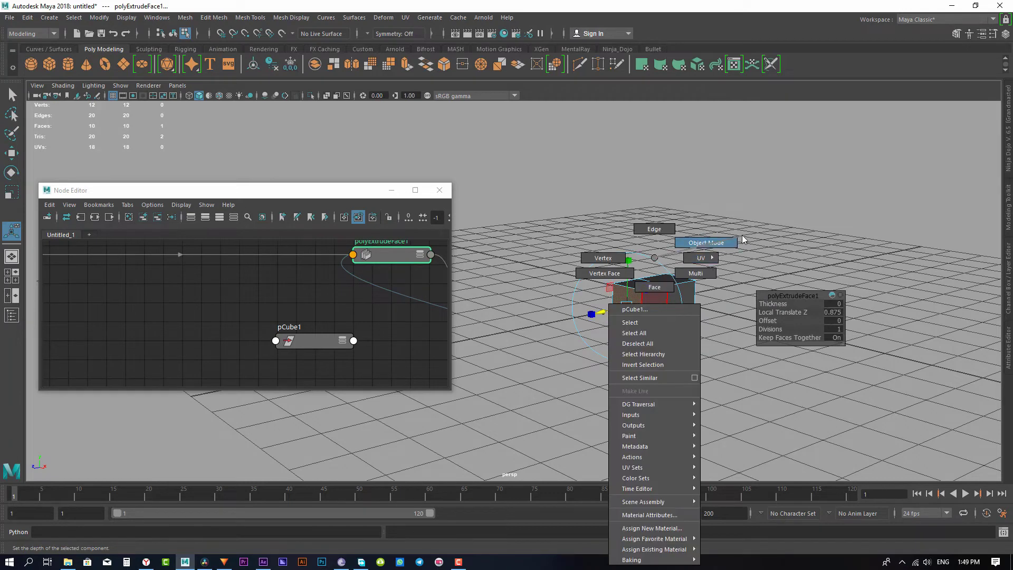
click(706, 245)
click(417, 311)
scroll(417, 311, down, 3)
drag(417, 311, 300, 307)
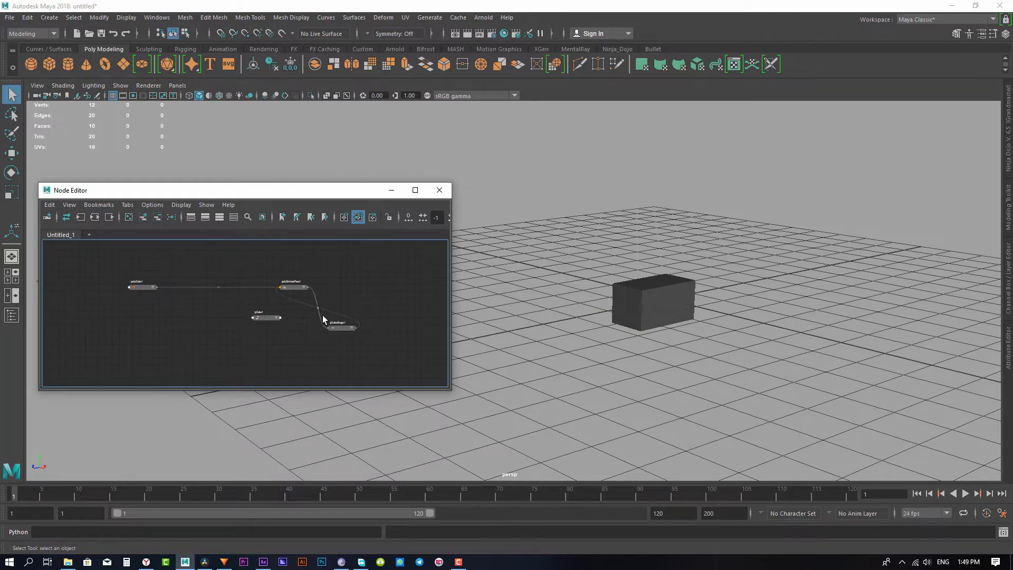
click(680, 315)
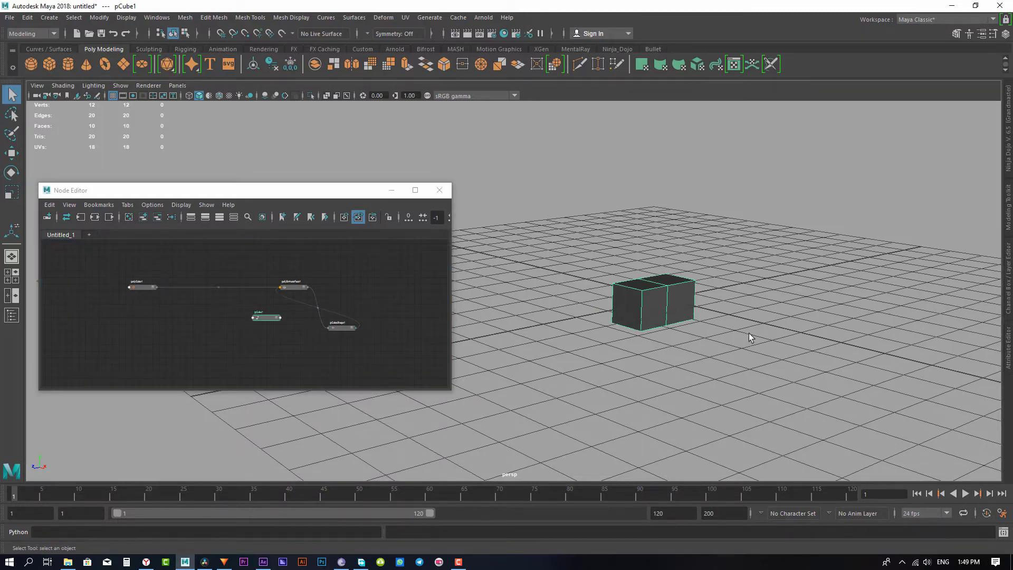
mouse_move(784, 331)
alt+mouse_down()
mouse_move(670, 310)
mouse_move(591, 327)
alt+mouse_up()
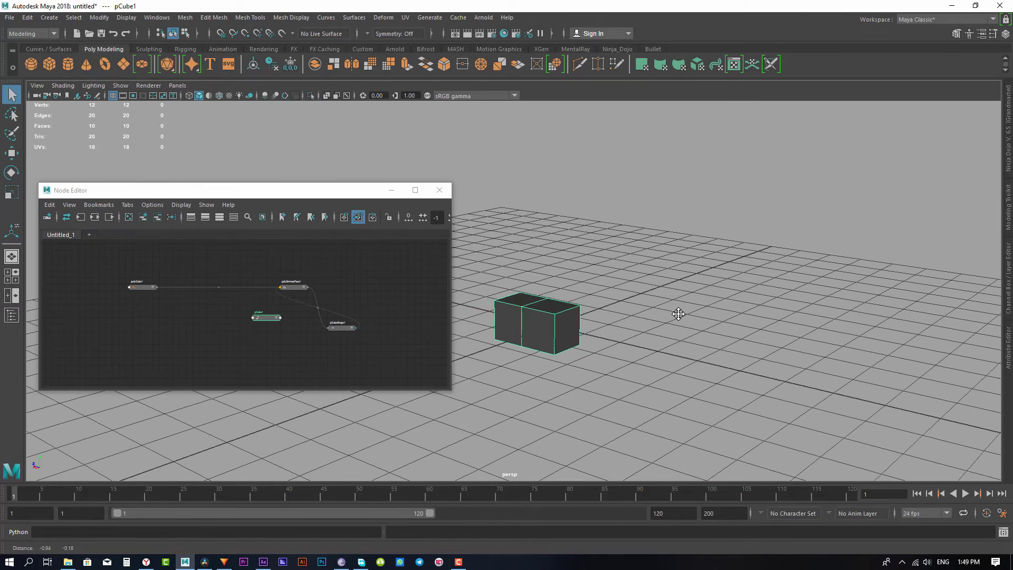
- Move the end face out to lengthen the box, then select both long side faces
right_click(572, 329)
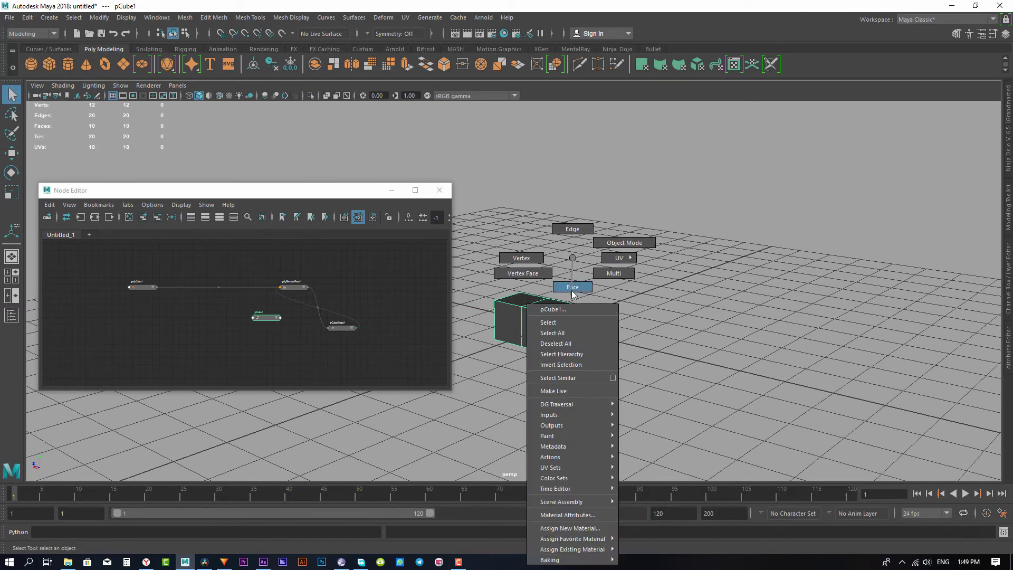
click(566, 302)
click(570, 332)
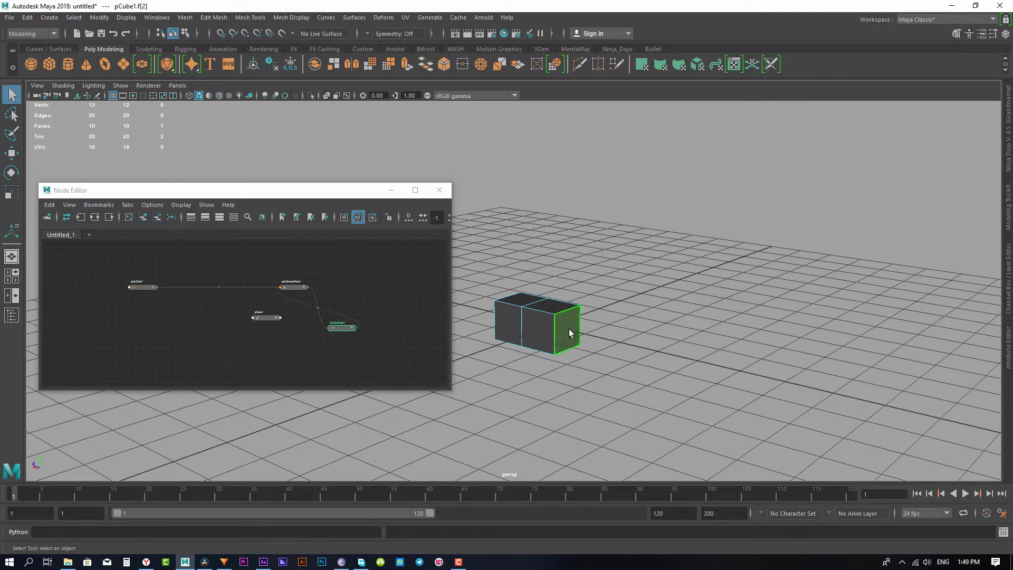
key(w)
drag(533, 324, 632, 349)
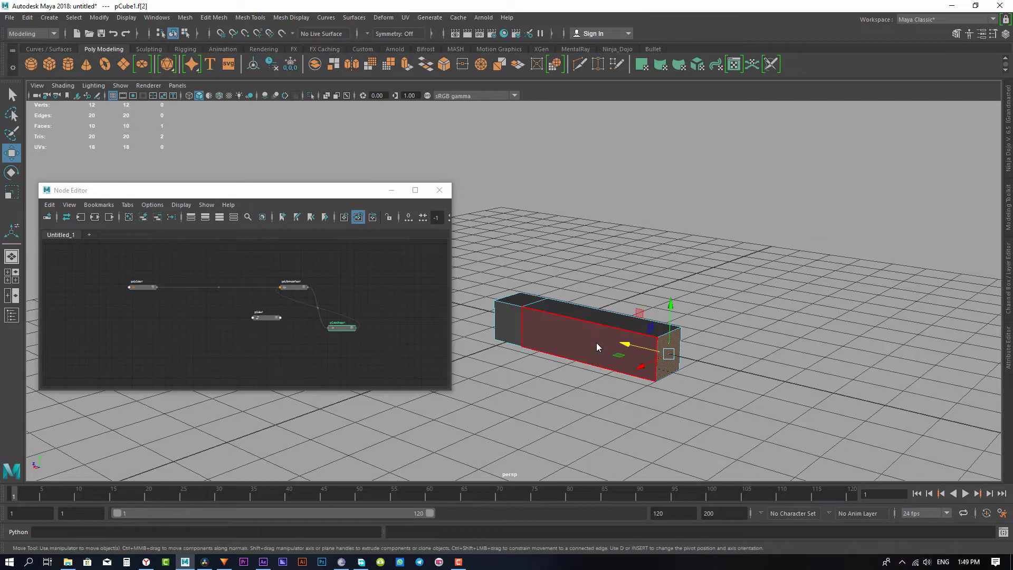
click(552, 339)
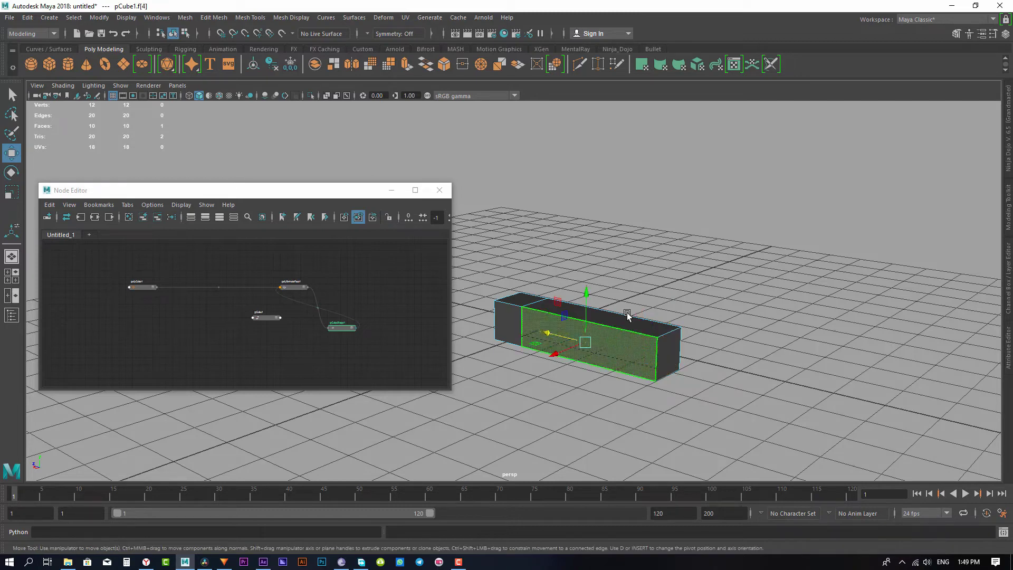
alt+drag(640, 321, 528, 265)
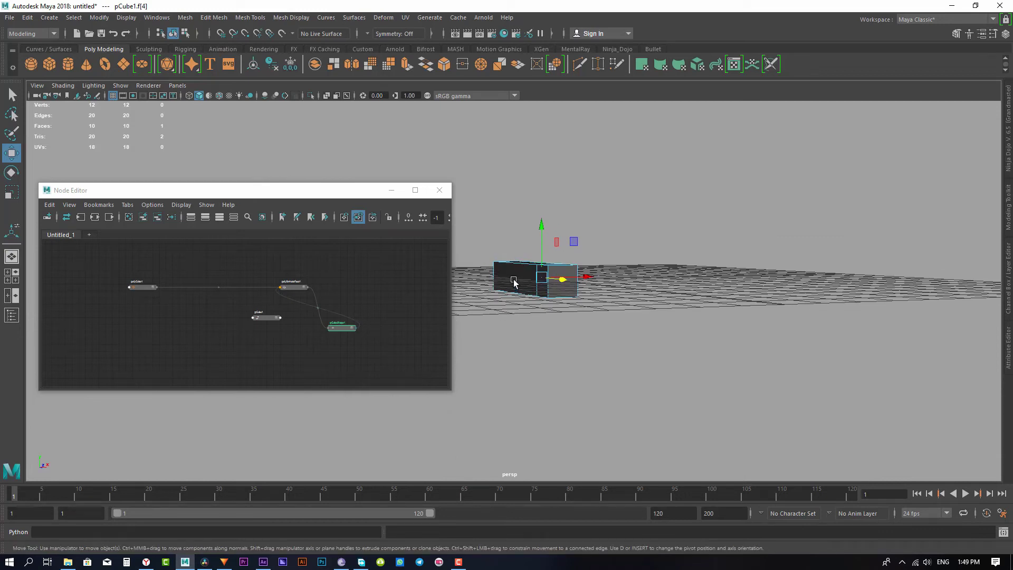
shift+click(514, 282)
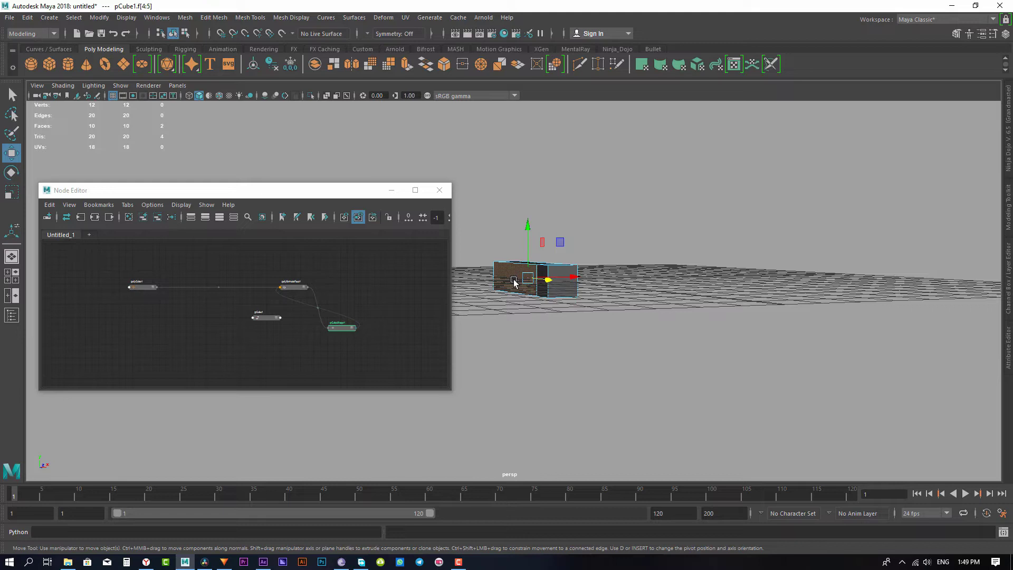
- Extrude the two side faces, flatten them vertically and scale them inward into an inset
shift+right_click(514, 282)
click(517, 300)
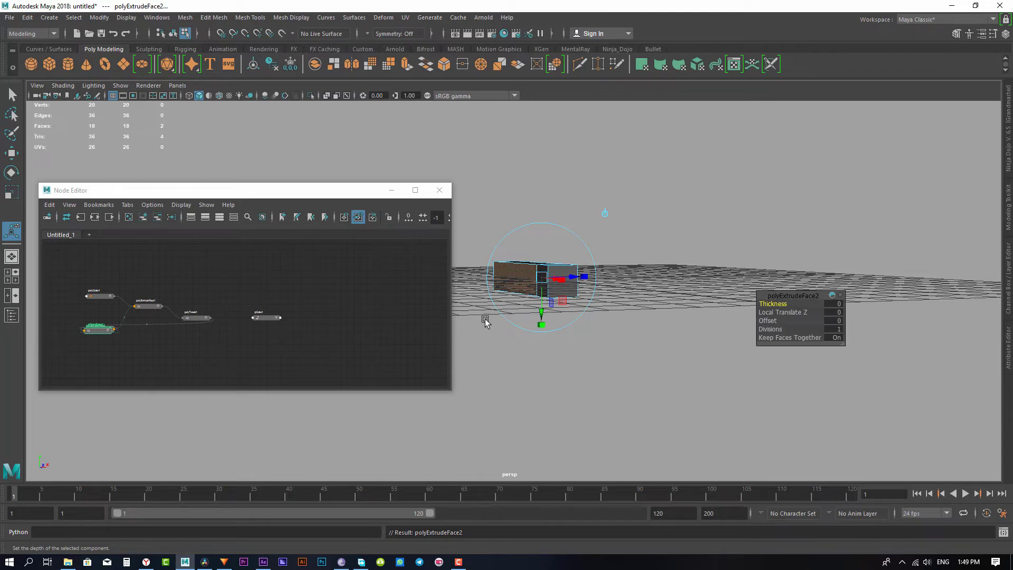
click(543, 318)
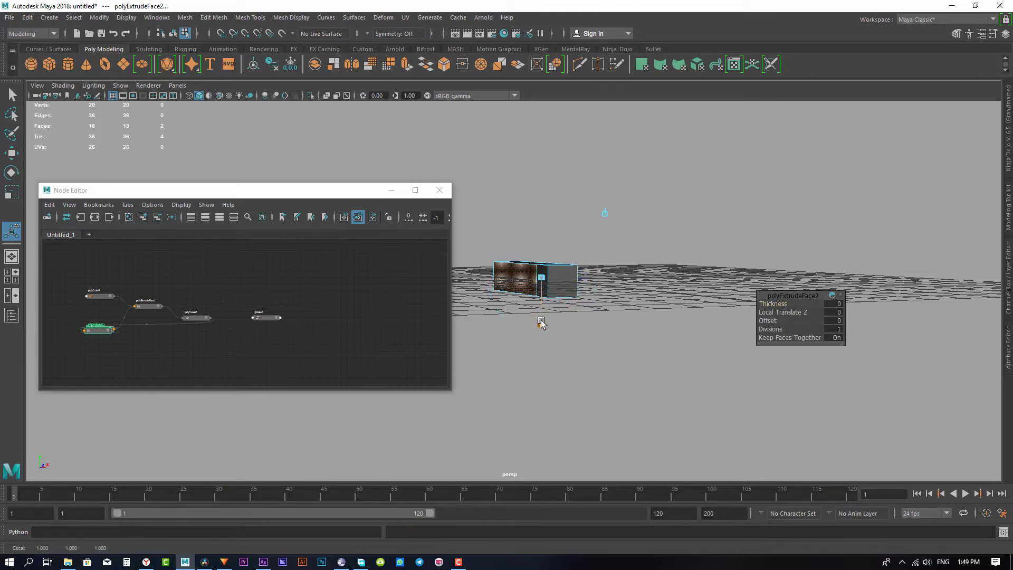
mouse_move(545, 320)
mouse_down()
mouse_move(544, 287)
mouse_move(653, 309)
mouse_move(698, 351)
mouse_up()
click(617, 315)
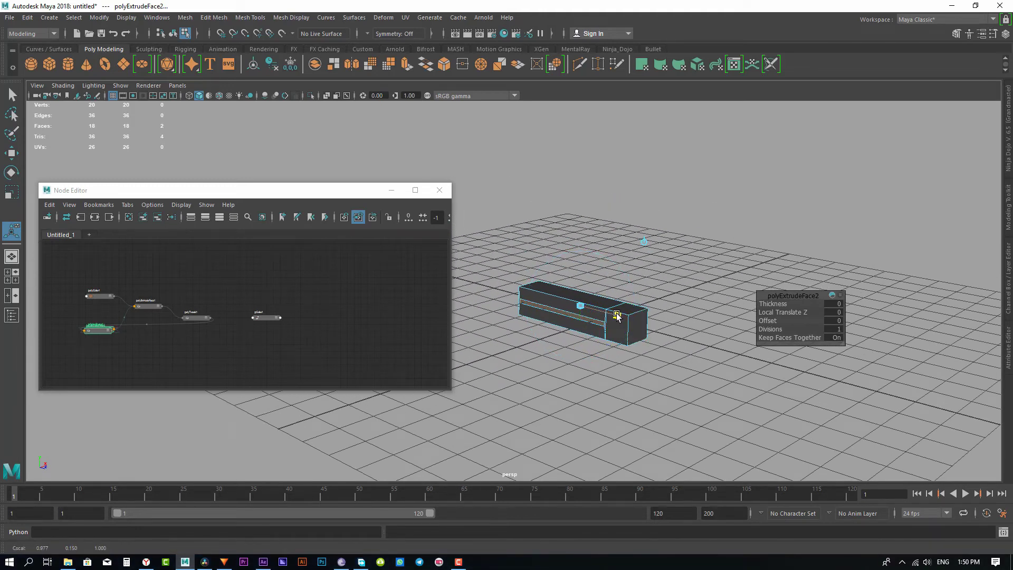
drag(617, 315, 611, 315)
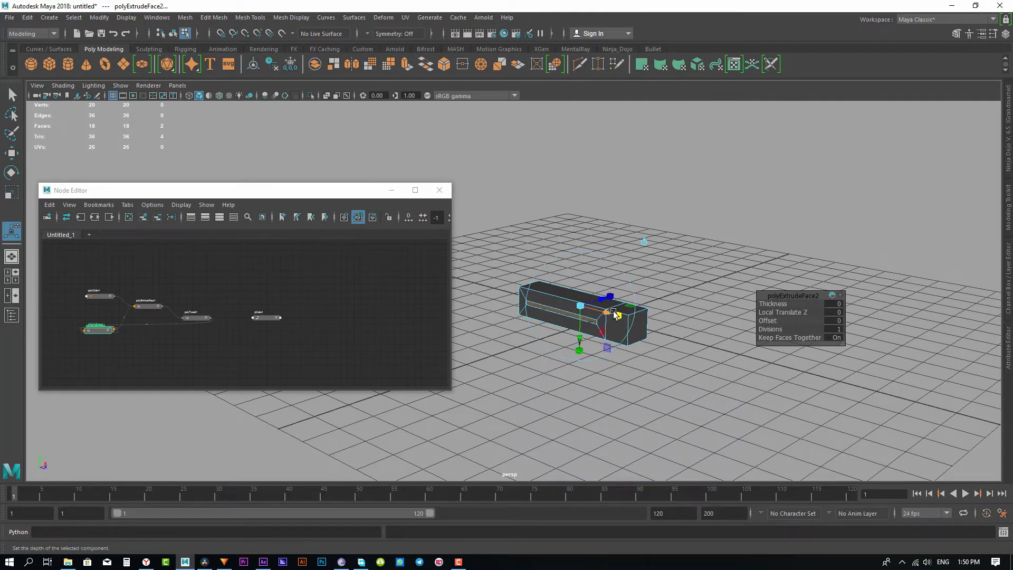
- Extrude the inset side faces again and stretch them outward into long flat slabs
shift+right_click(627, 198)
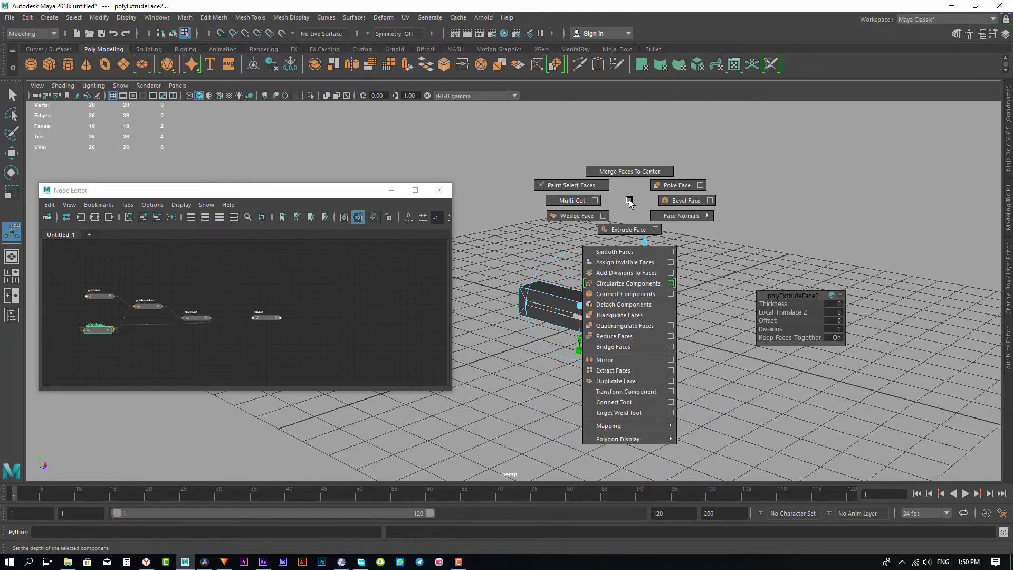
click(632, 224)
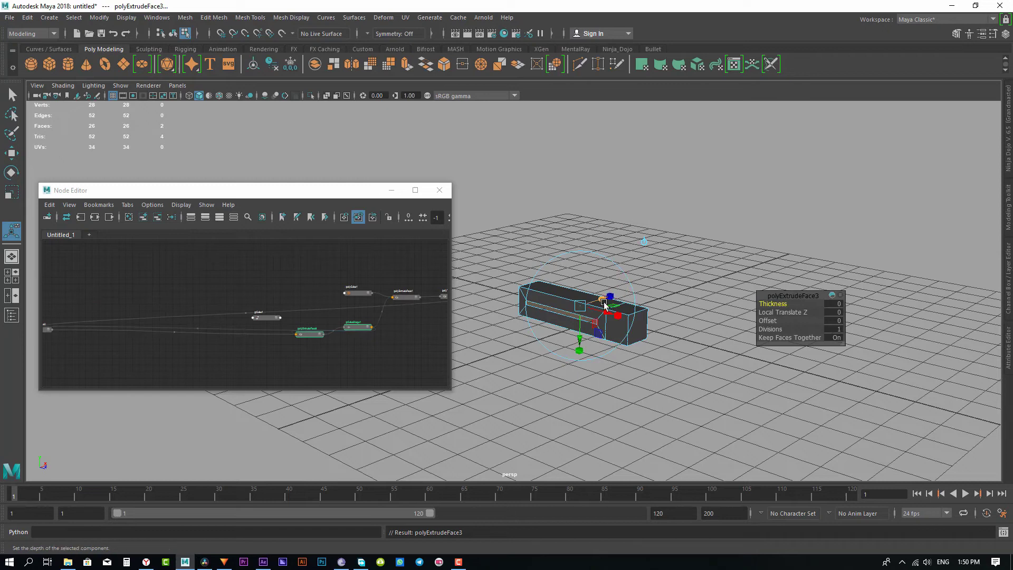
drag(603, 302, 637, 292)
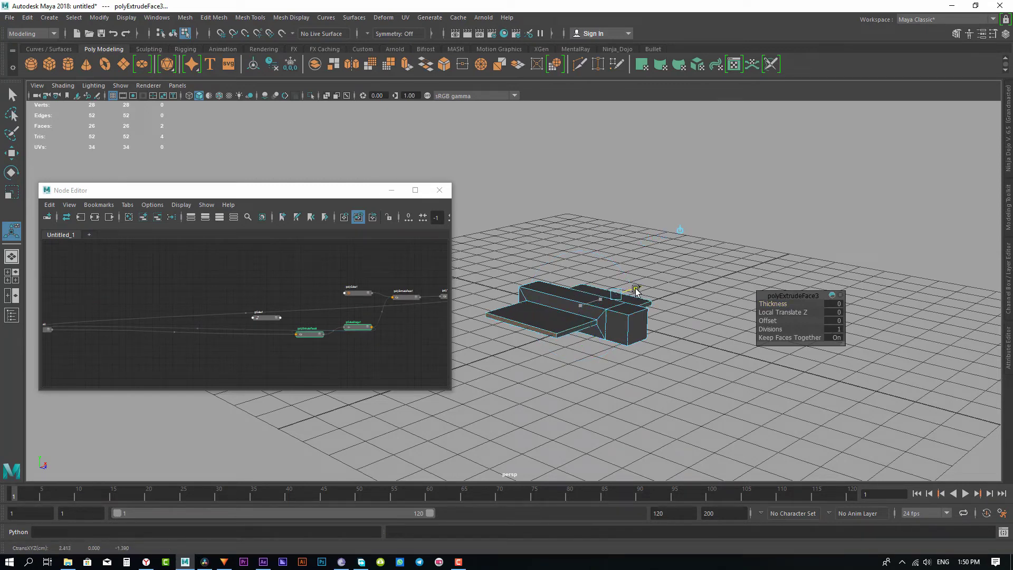
drag(637, 292, 634, 290)
click(620, 338)
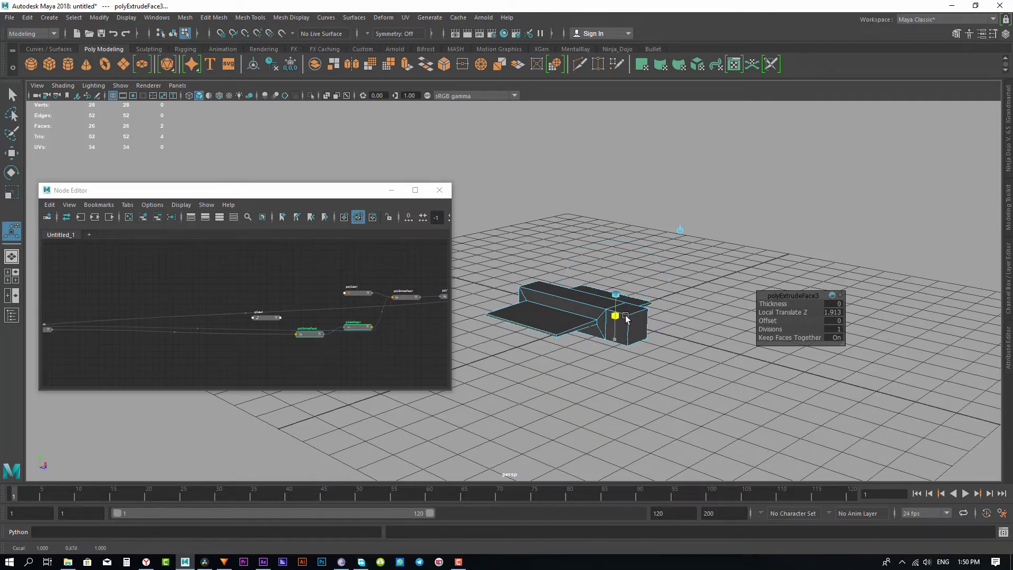
drag(645, 305, 608, 296)
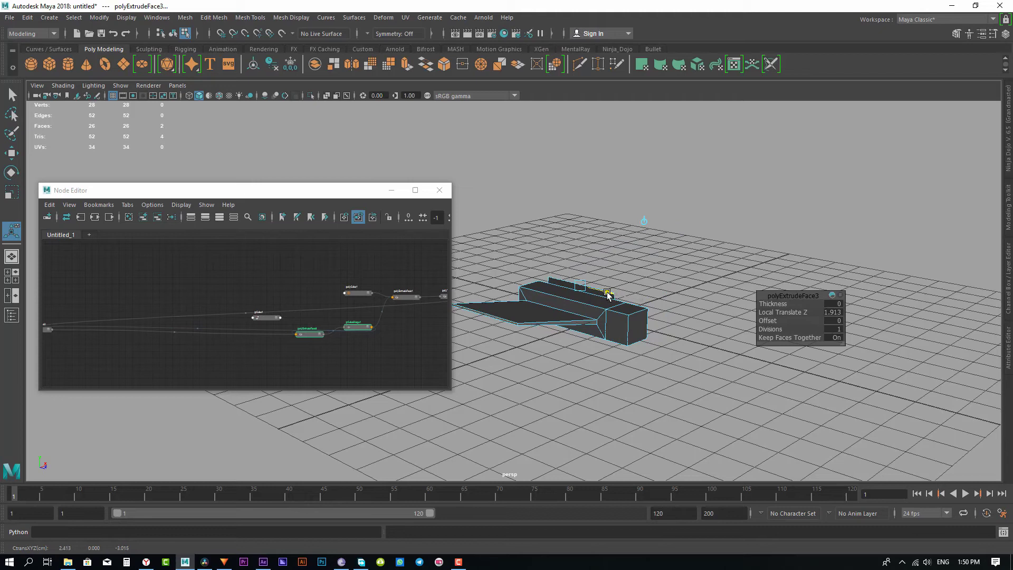
- Move and scale down the box's front end face to taper it
click(637, 323)
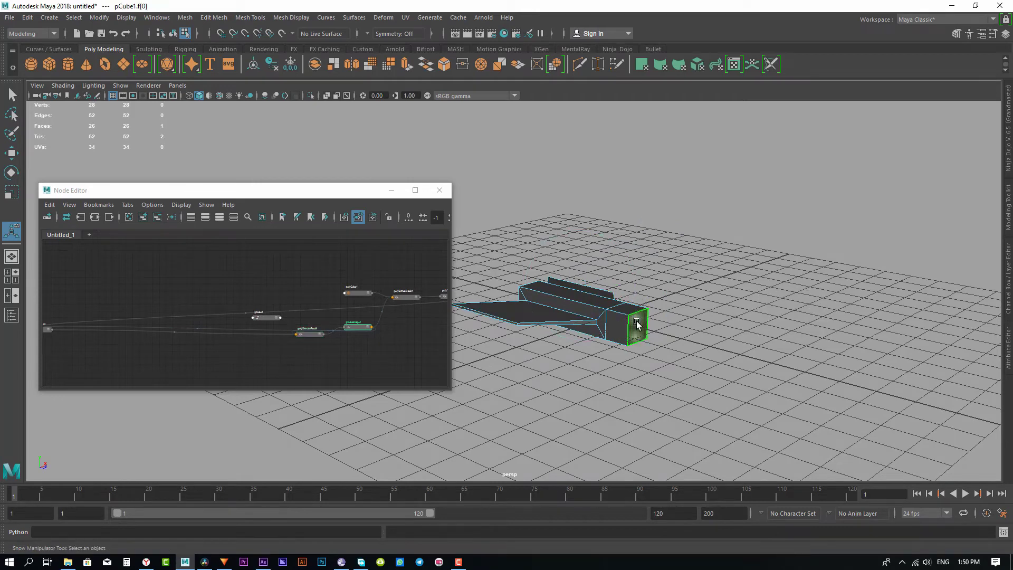
key(w)
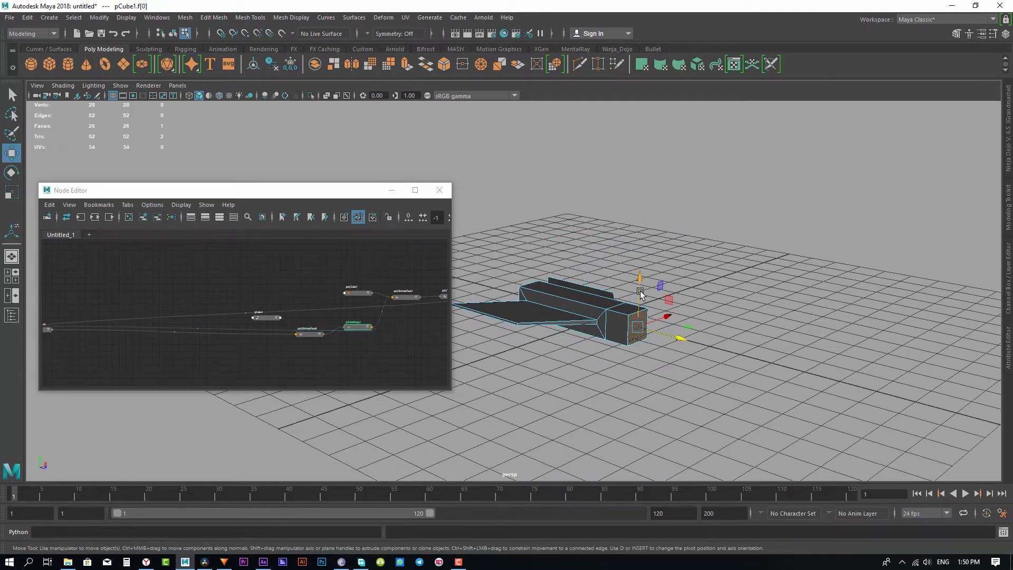
drag(640, 297, 640, 305)
key(r)
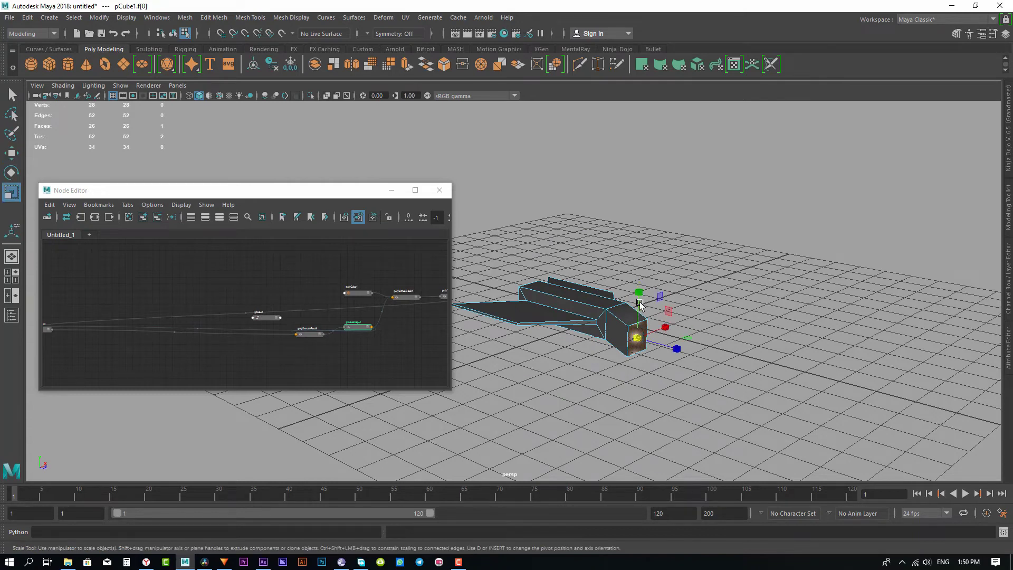
drag(634, 344, 629, 341)
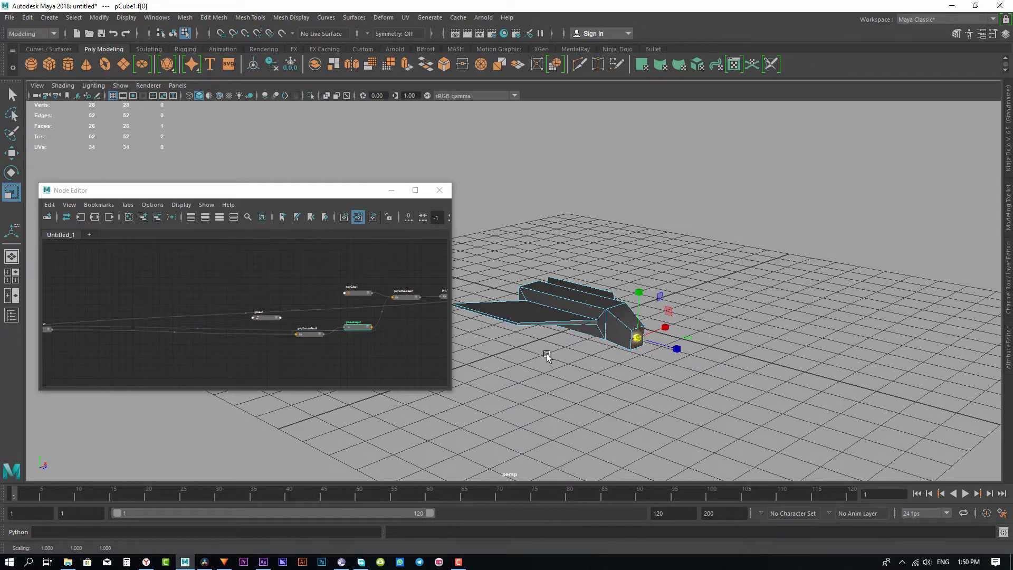
- Extrude the box's top face and scale it along X into a narrow strip
alt+drag(547, 355, 793, 367)
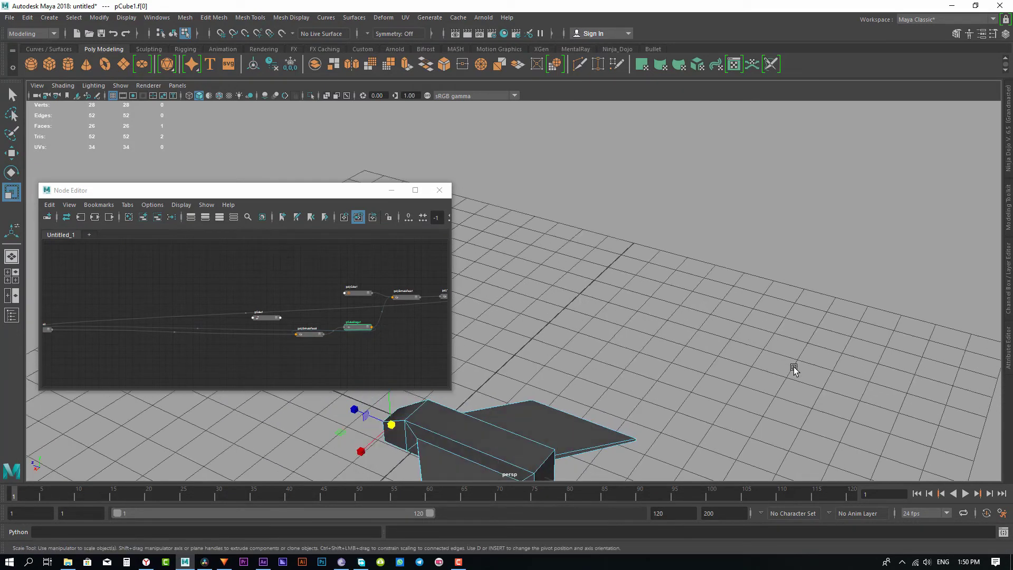
alt+drag(723, 363, 865, 248)
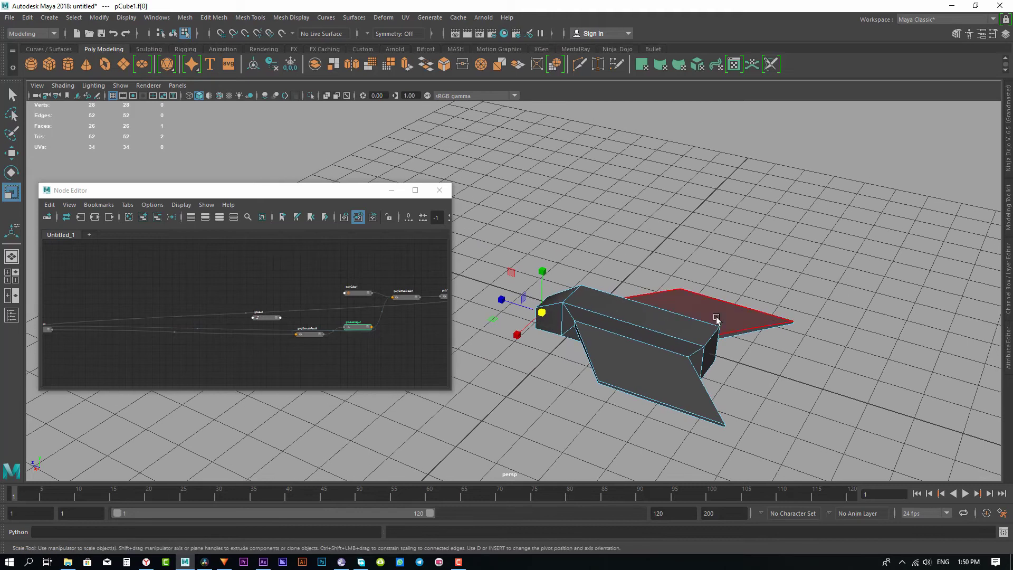
click(687, 330)
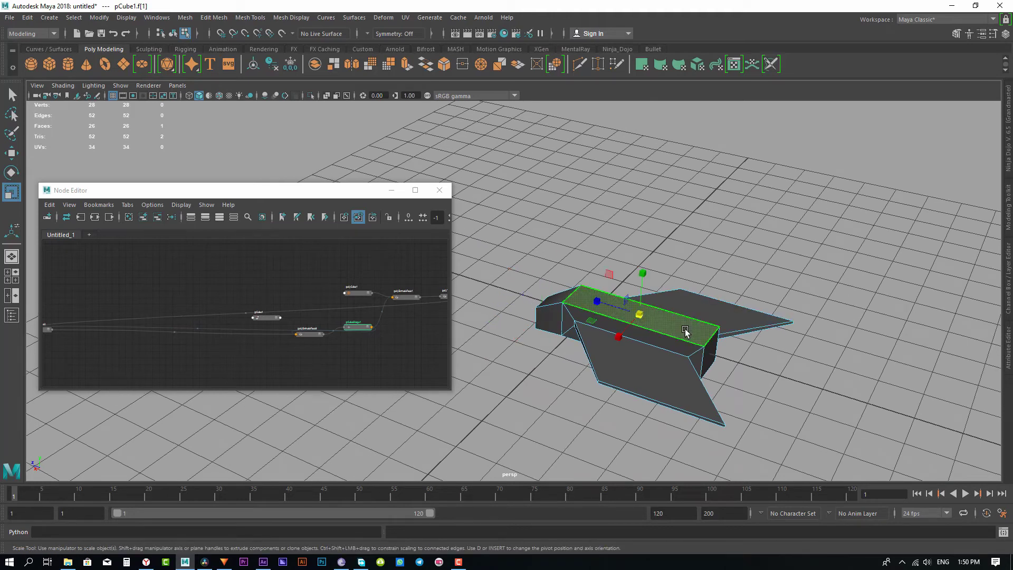
shift+right_click(686, 330)
click(682, 350)
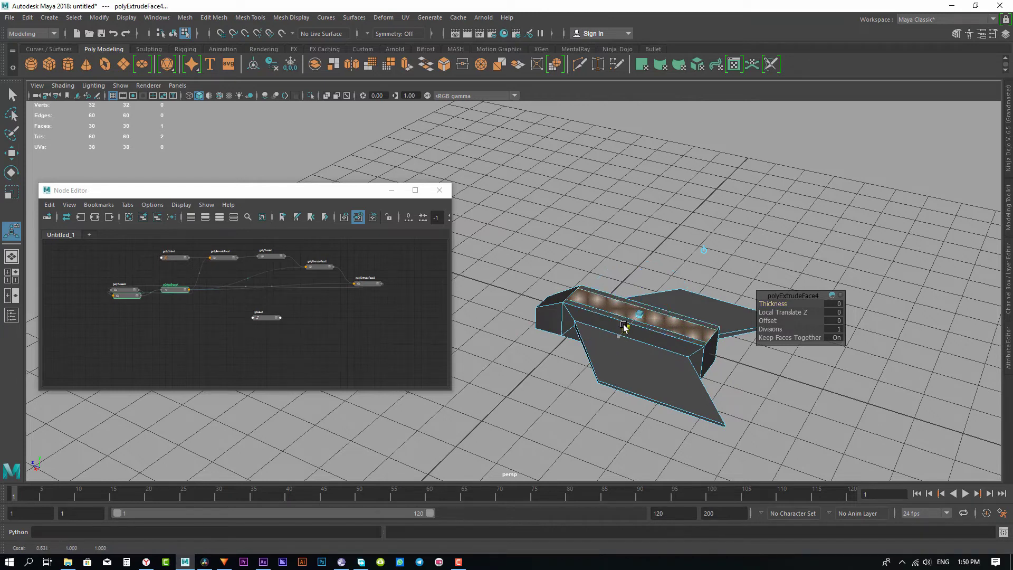
mouse_move(618, 338)
mouse_down()
mouse_move(627, 311)
mouse_move(674, 331)
mouse_move(619, 342)
mouse_move(623, 332)
mouse_move(694, 328)
mouse_up()
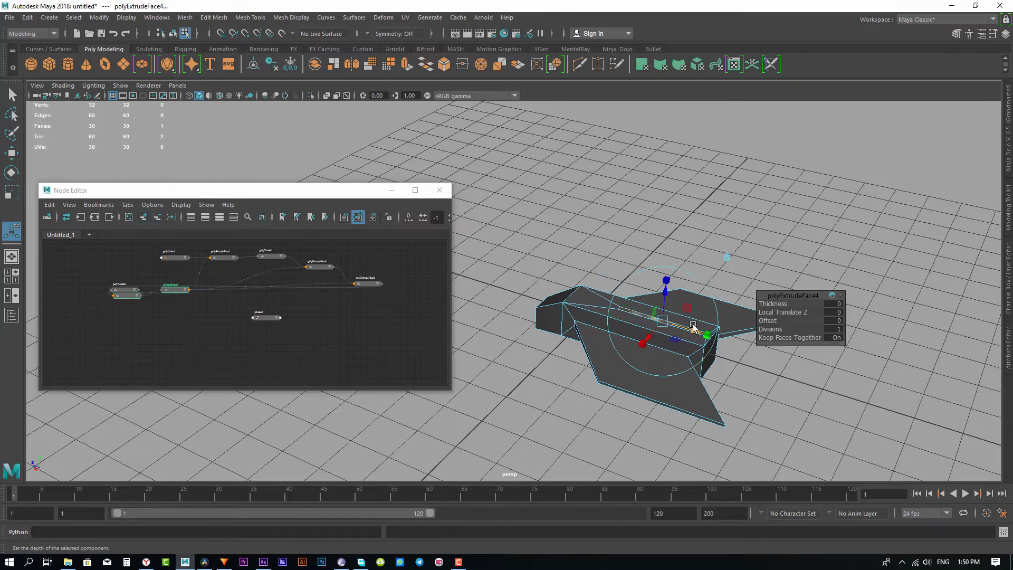
- Extrude the top strip again and pull it into a tall swept-back tail fin (Local Translate Z 1.437)
shift+right_click(693, 327)
click(686, 351)
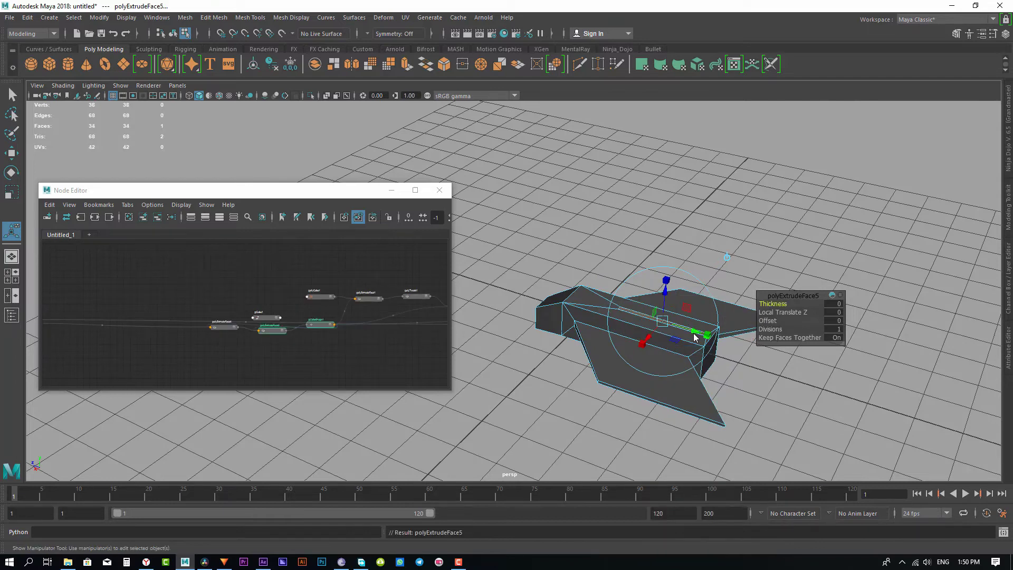
drag(673, 313, 669, 254)
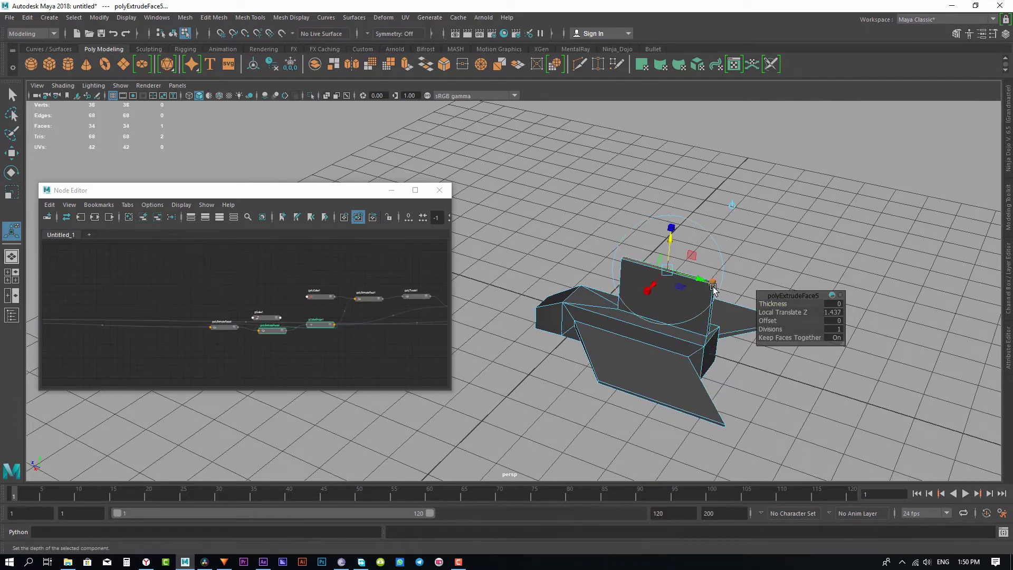
mouse_move(701, 278)
mouse_down()
mouse_move(704, 288)
mouse_move(683, 282)
mouse_move(755, 300)
mouse_up()
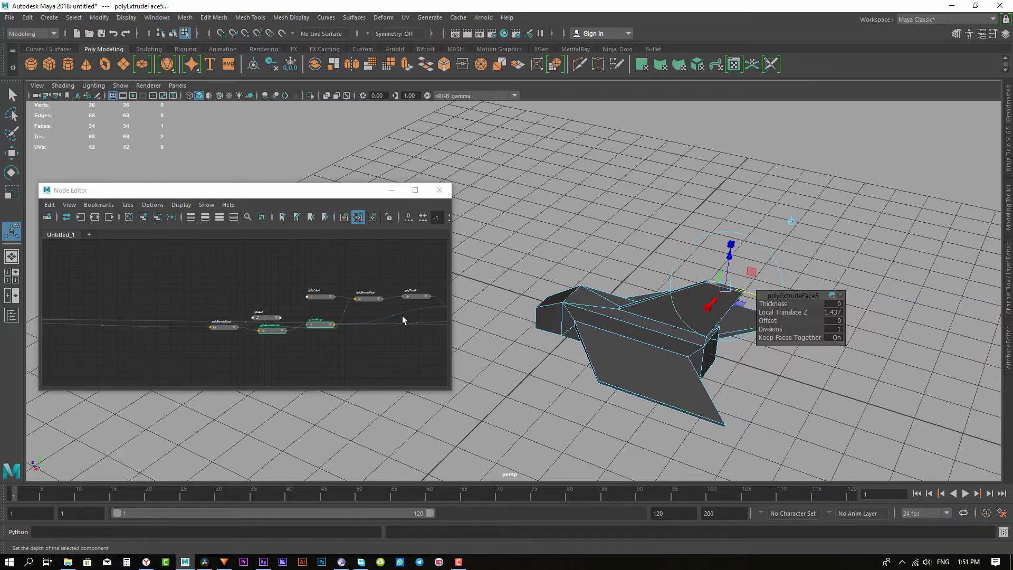
scroll(325, 311, down, 2)
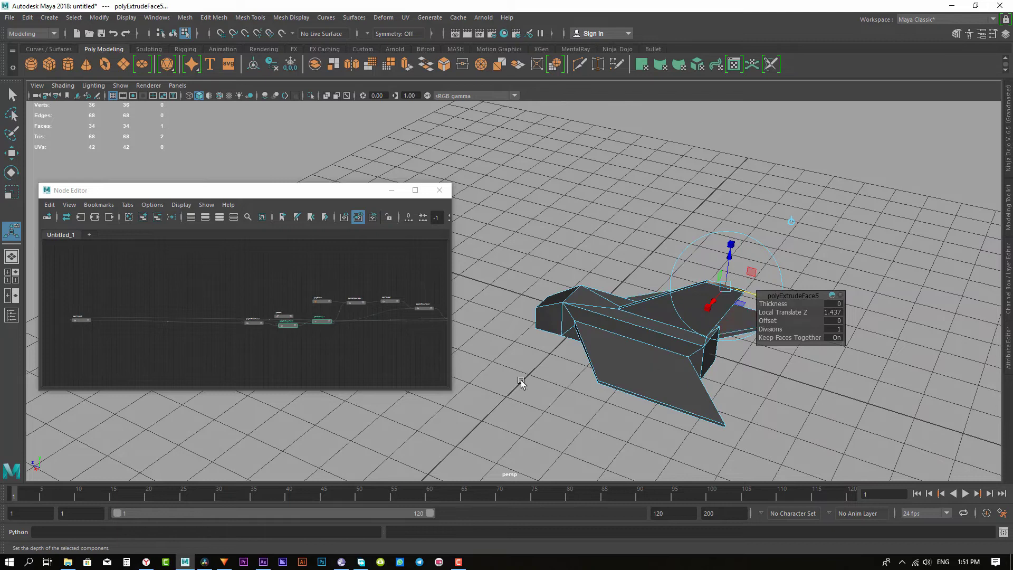
mouse_move(531, 349)
alt+mouse_down()
mouse_move(687, 290)
mouse_move(611, 369)
alt+mouse_up()
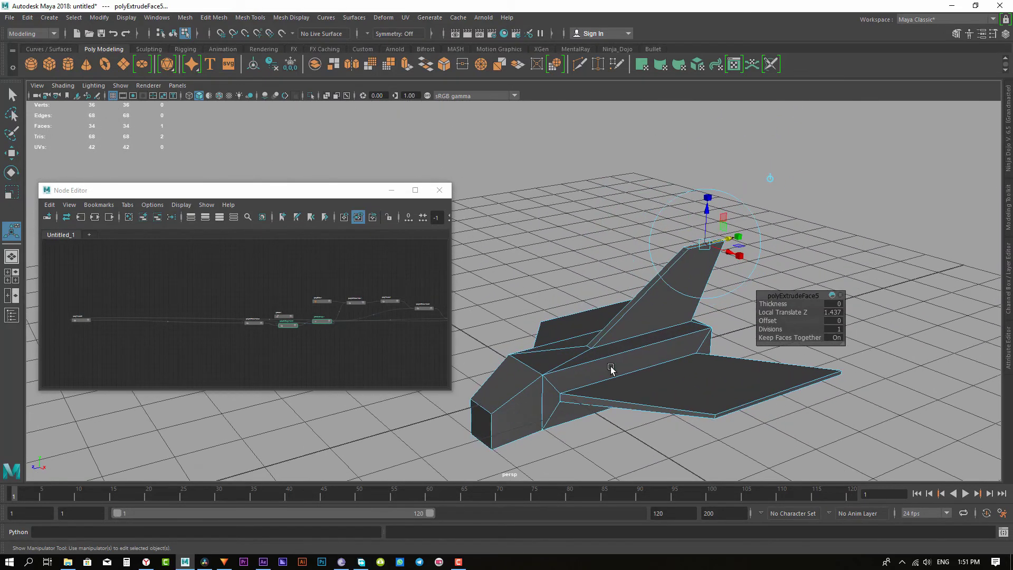
- Slide the edge at the tail fin's base along its axis to reshape the fin
right_click(611, 369)
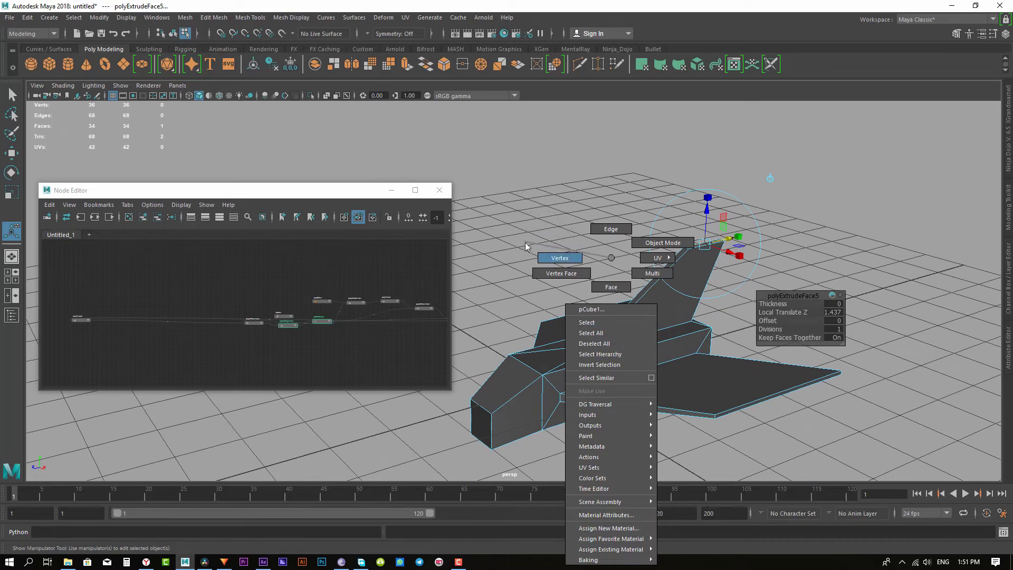
click(591, 225)
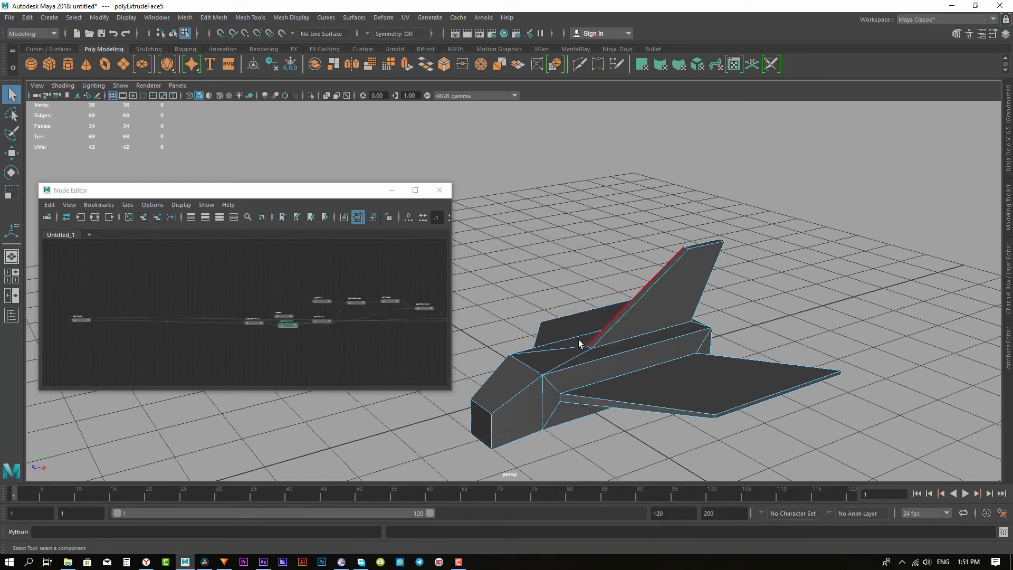
click(589, 349)
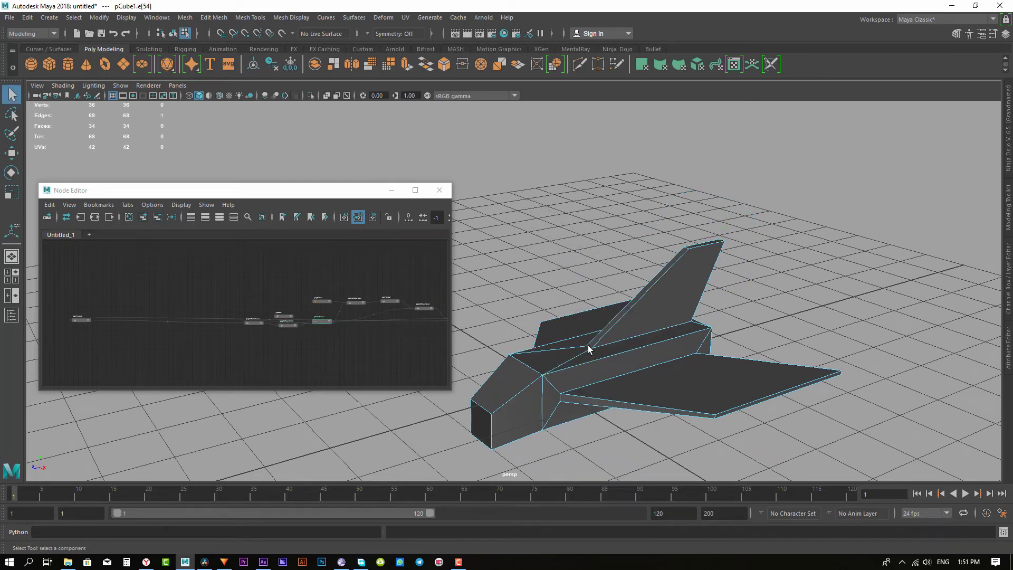
key(w)
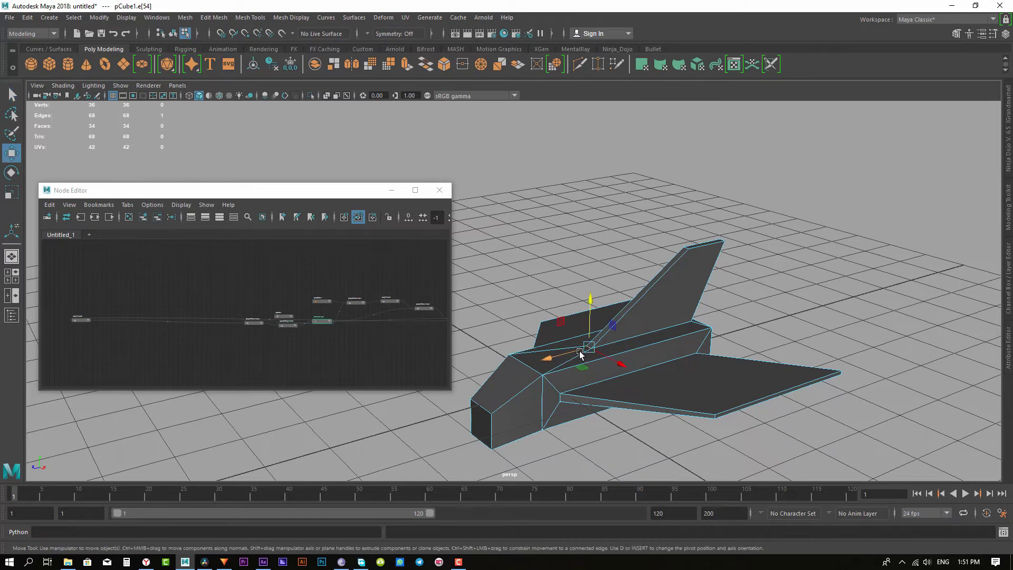
drag(581, 349, 606, 344)
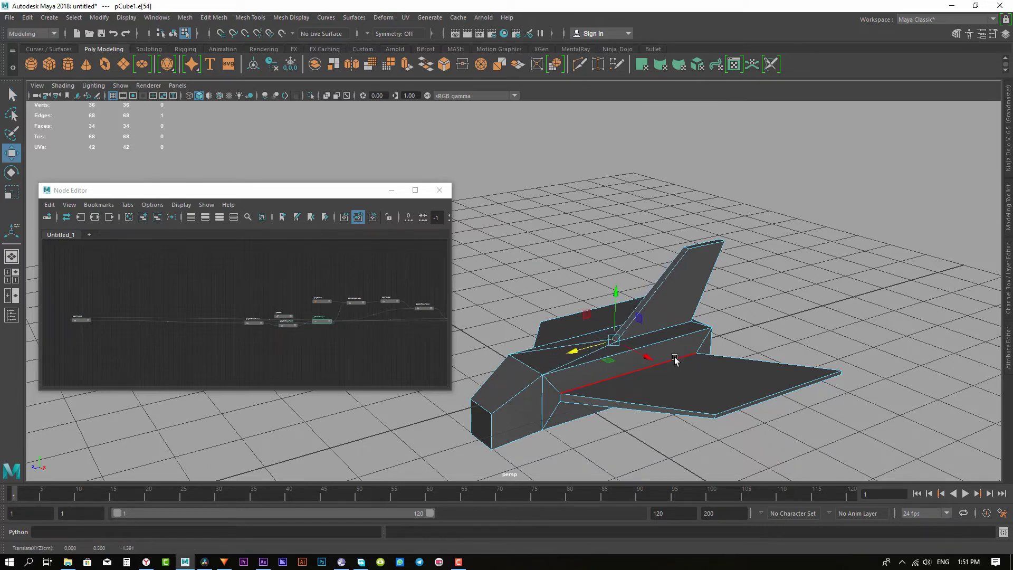
alt+drag(674, 355, 630, 363)
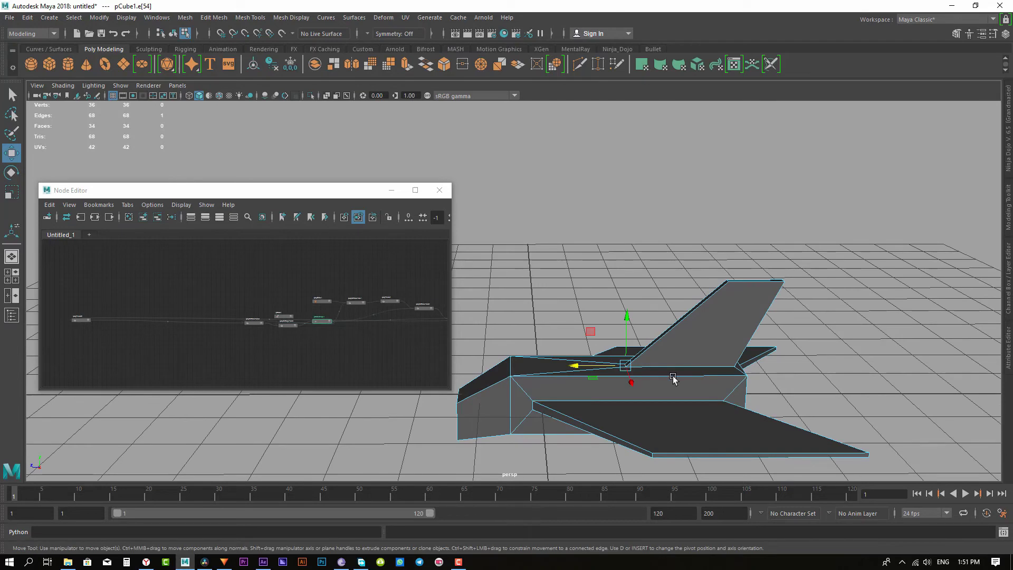
- Return to Object Mode and reselect the whole ship
right_click(674, 378)
click(744, 243)
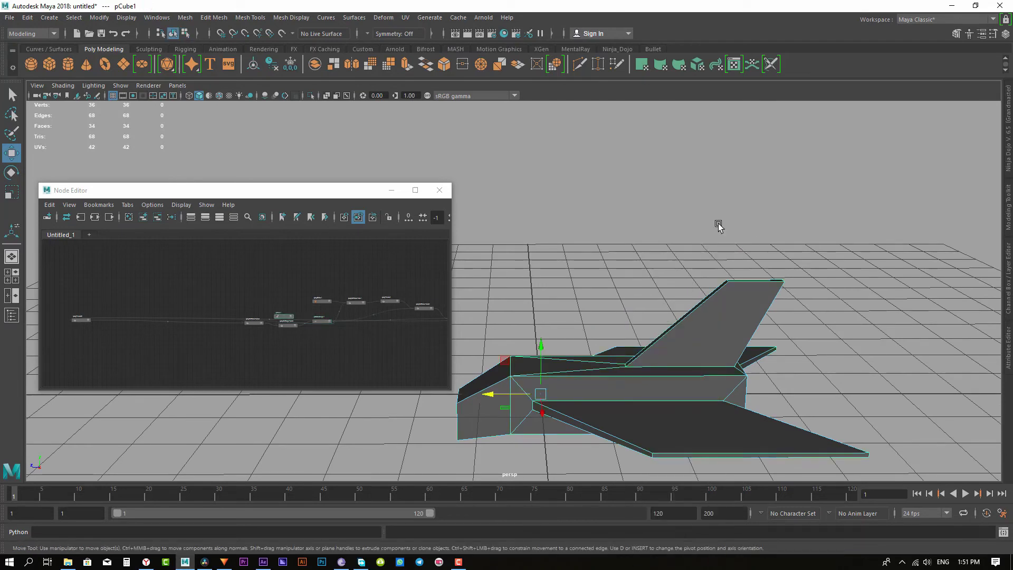
click(583, 276)
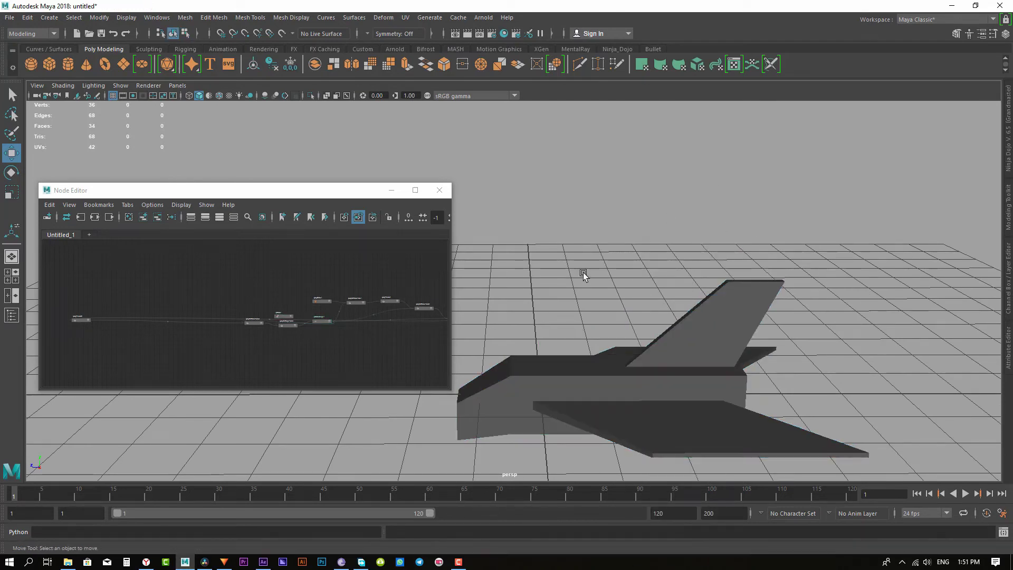
click(583, 379)
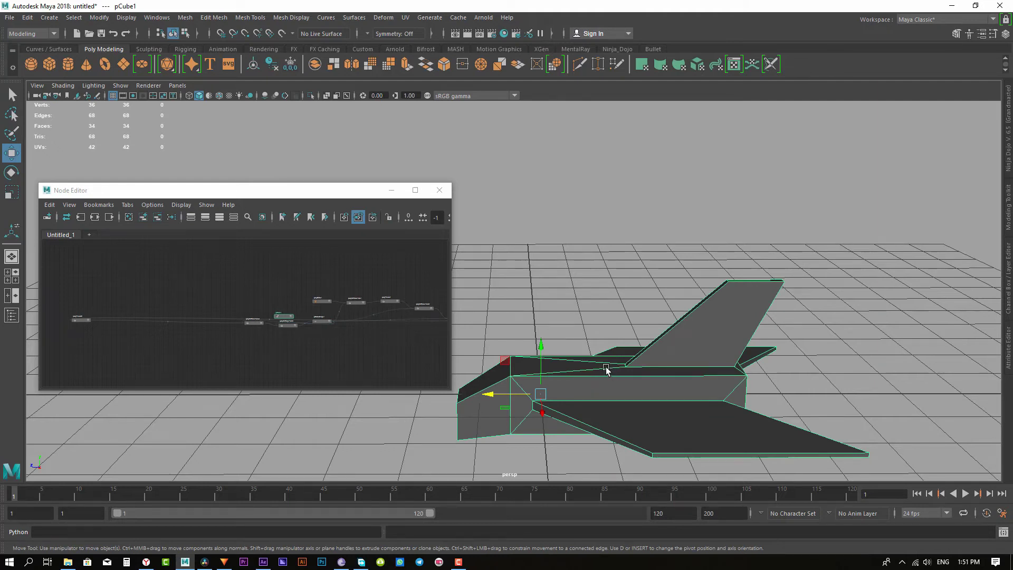
alt+drag(606, 367, 652, 361)
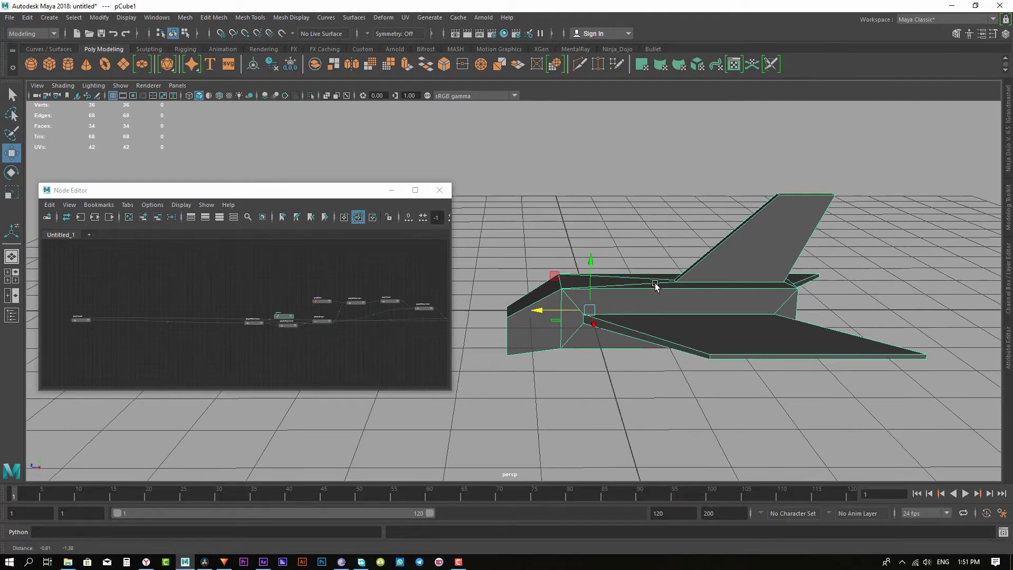
click(642, 363)
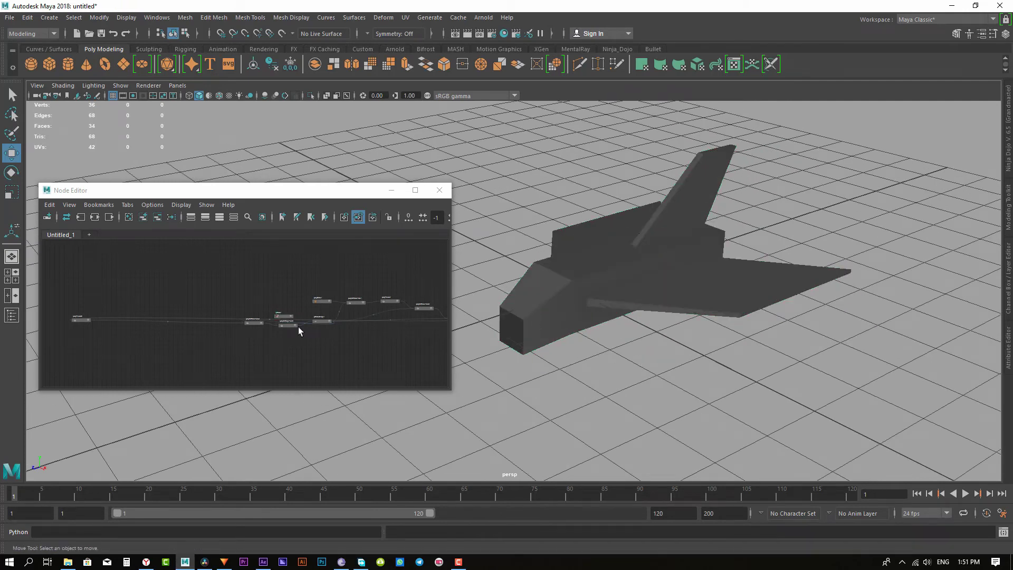
mouse_move(348, 317)
mouse_down()
mouse_move(302, 321)
mouse_move(327, 328)
mouse_up()
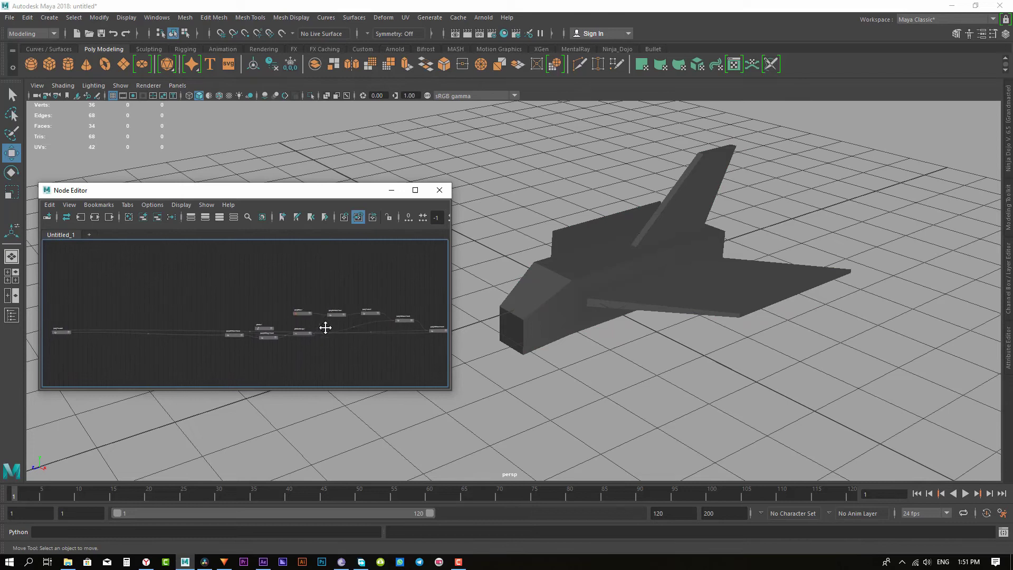
mouse_move(101, 335)
mouse_down()
mouse_move(43, 363)
mouse_move(189, 321)
mouse_up()
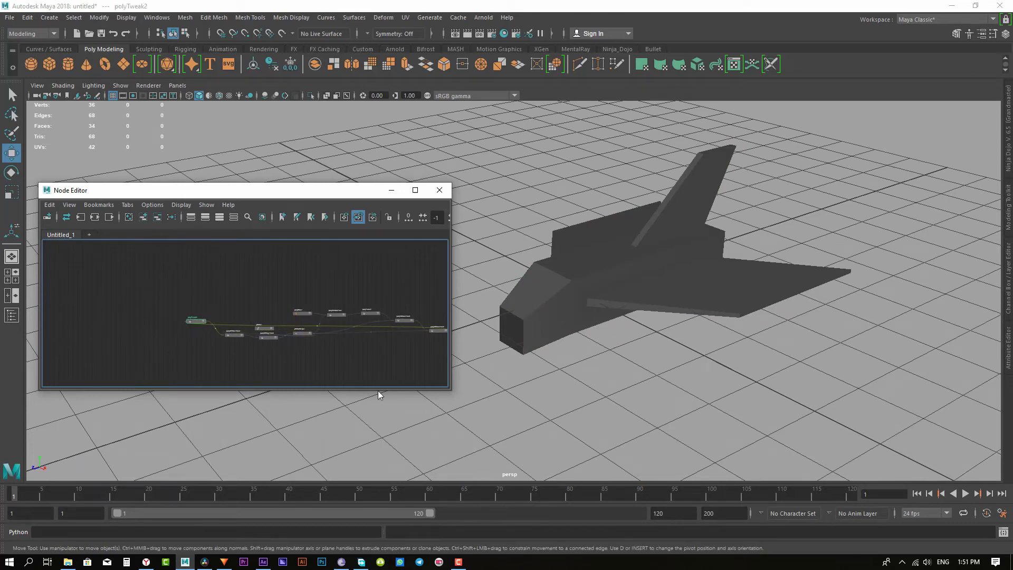
drag(380, 376, 338, 358)
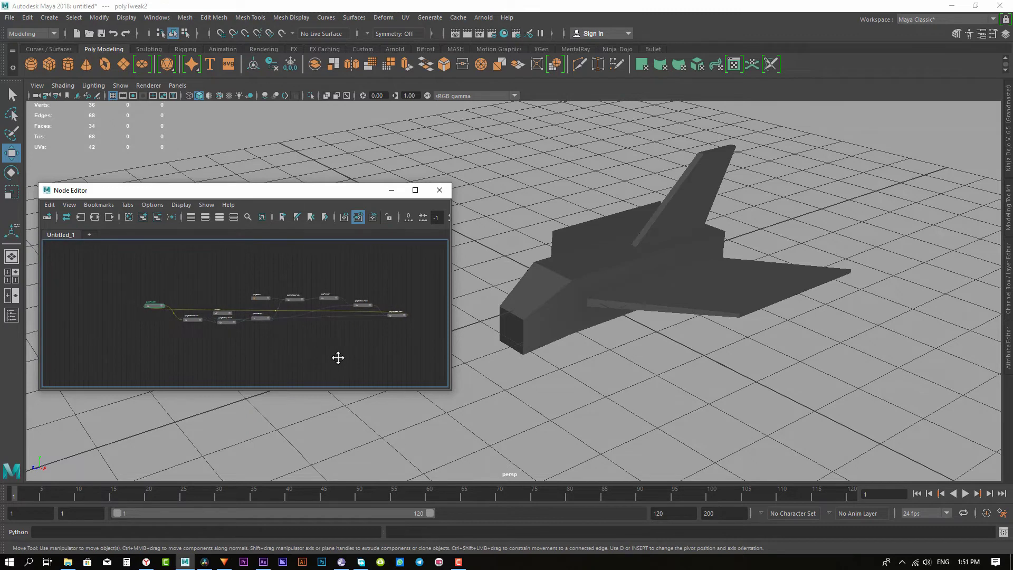
click(151, 20)
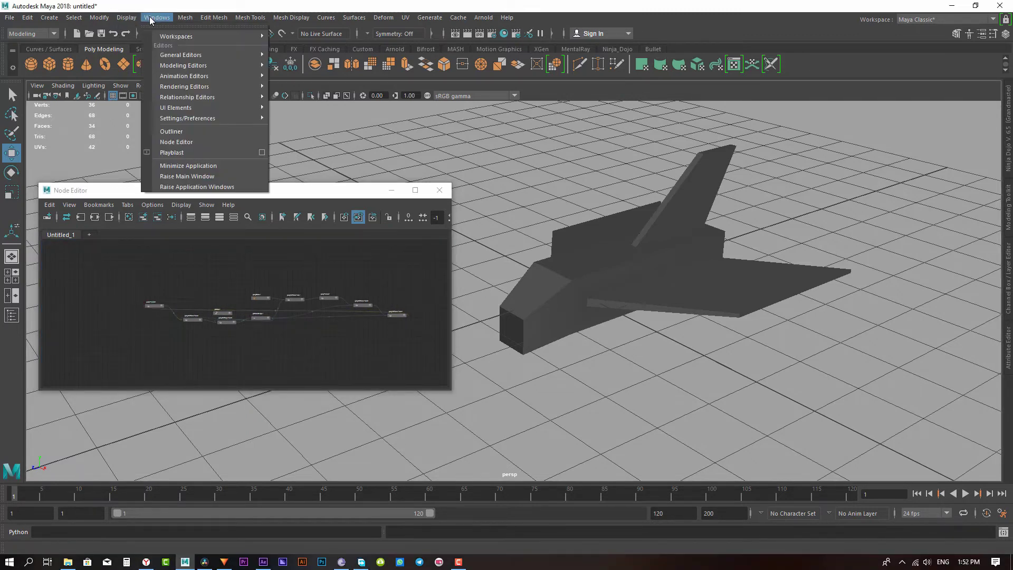
- Show pCube1's input and output connections in the Hypergraph and select its node
mouse_move(201, 57)
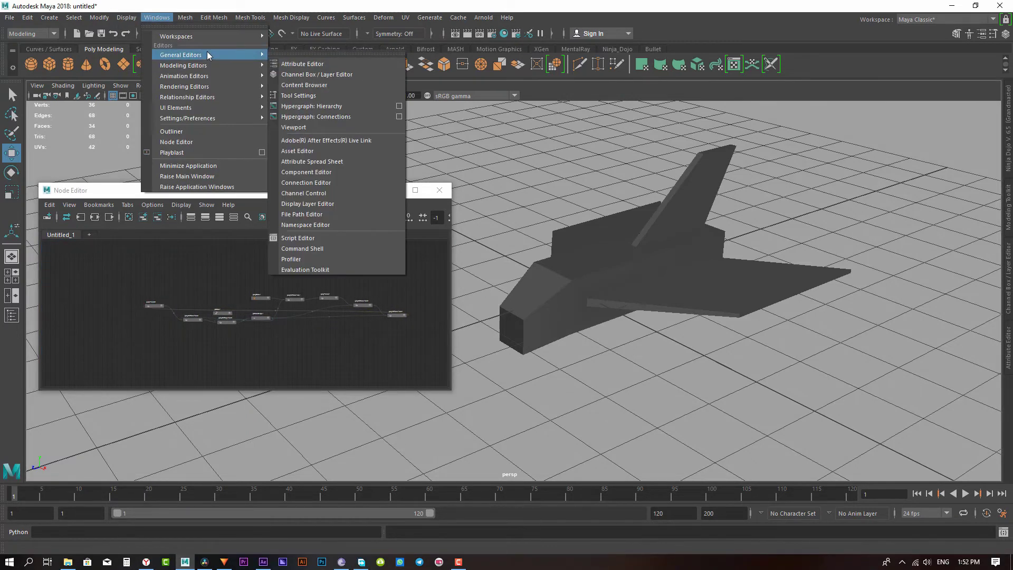
click(342, 107)
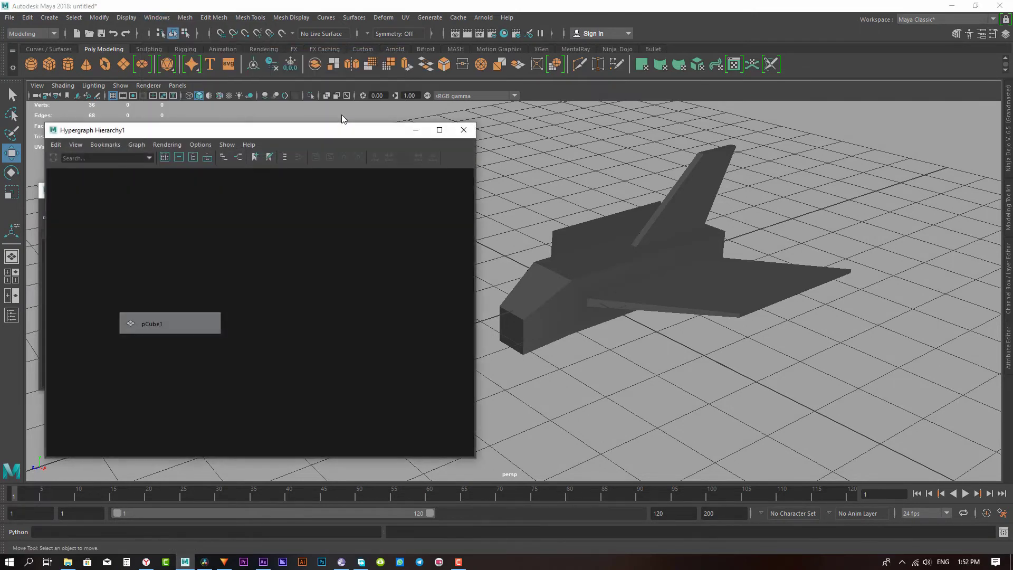
click(196, 325)
click(239, 158)
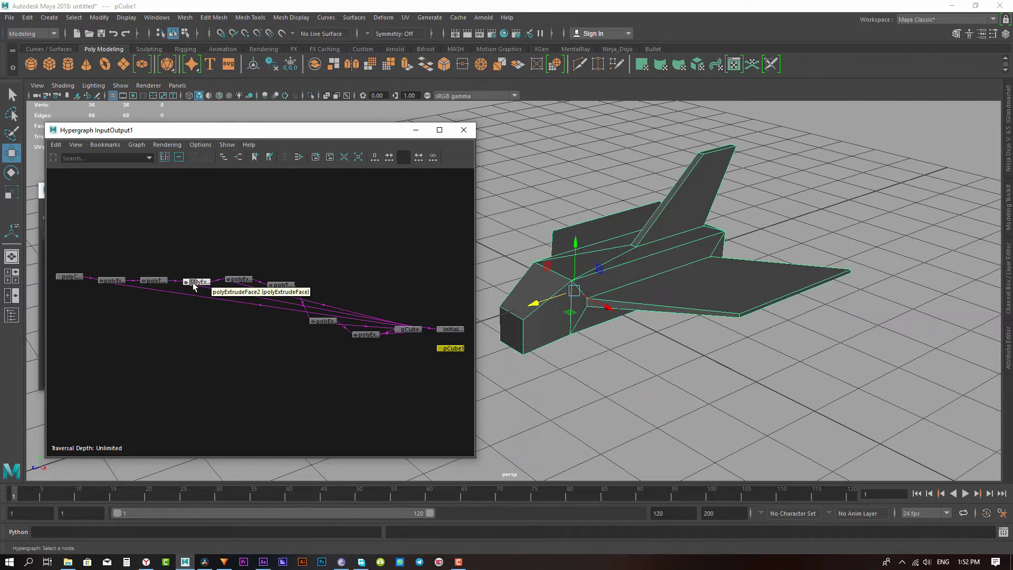
click(448, 347)
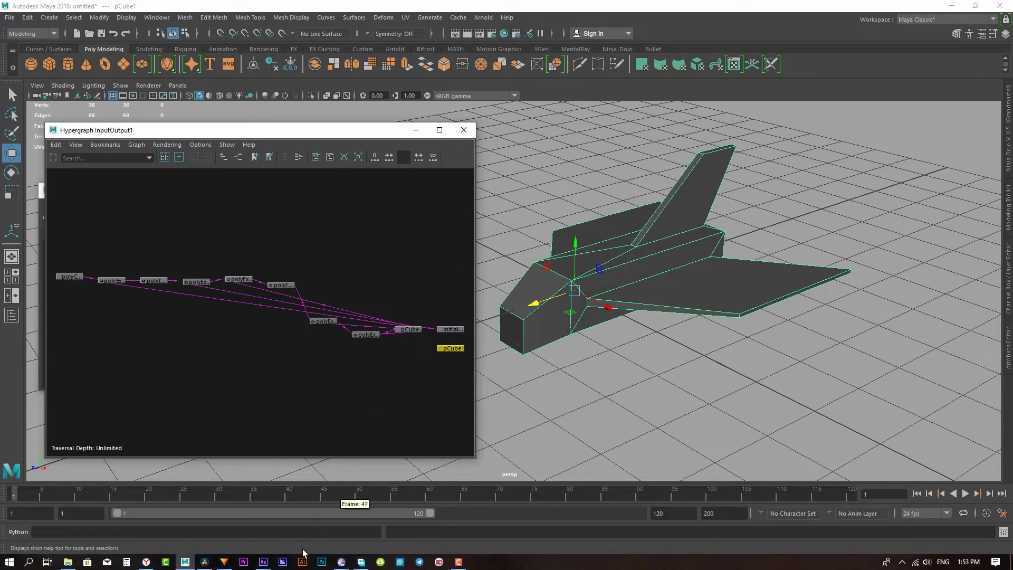
- Look at the ITALY composition in After Effects, then return to DaVinci Resolve's Fusion page
click(268, 564)
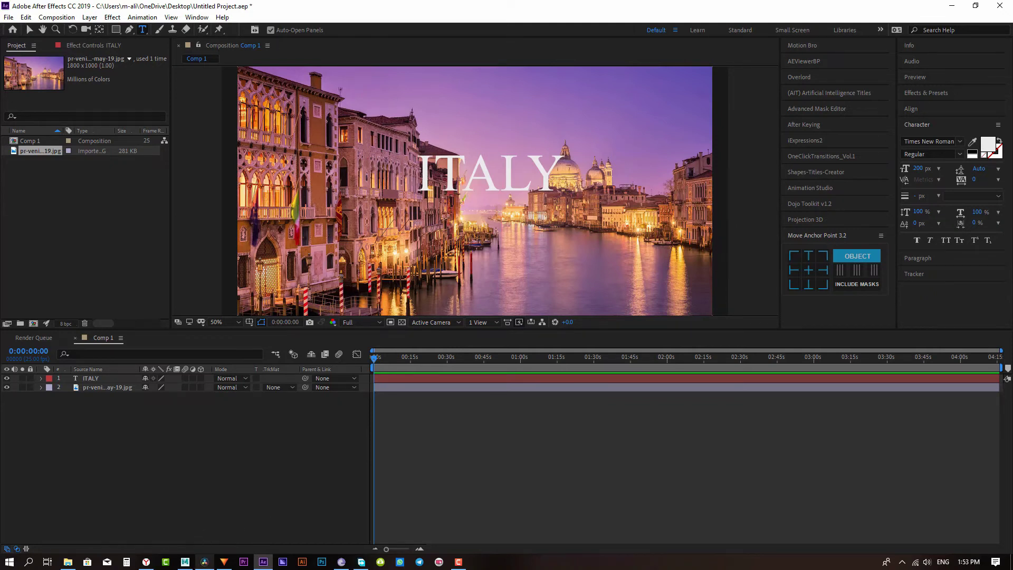
click(204, 562)
drag(280, 478, 254, 480)
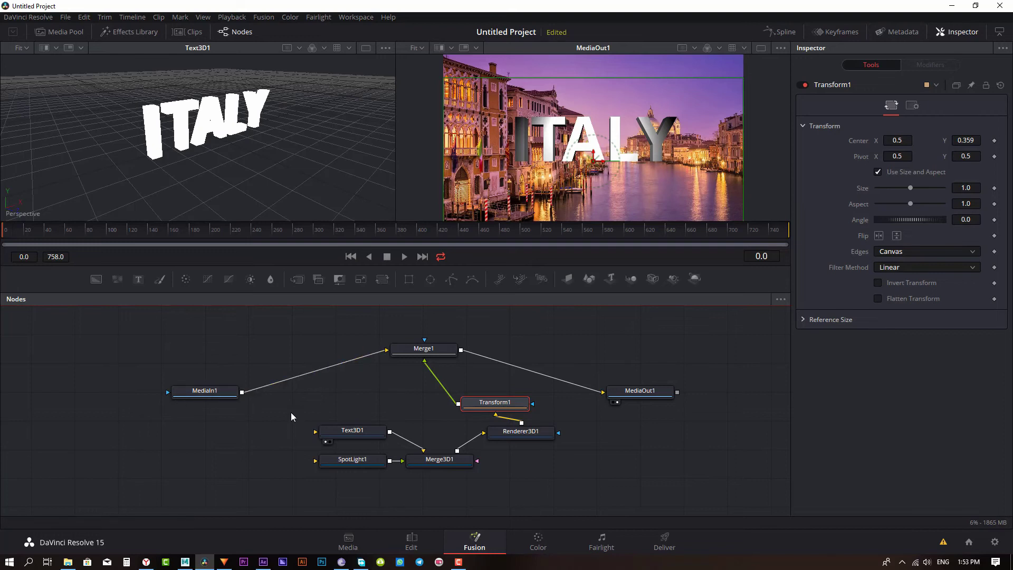
- Group Transform1 and the four 3D title nodes into Group1 placed under Merge1
drag(193, 402, 244, 355)
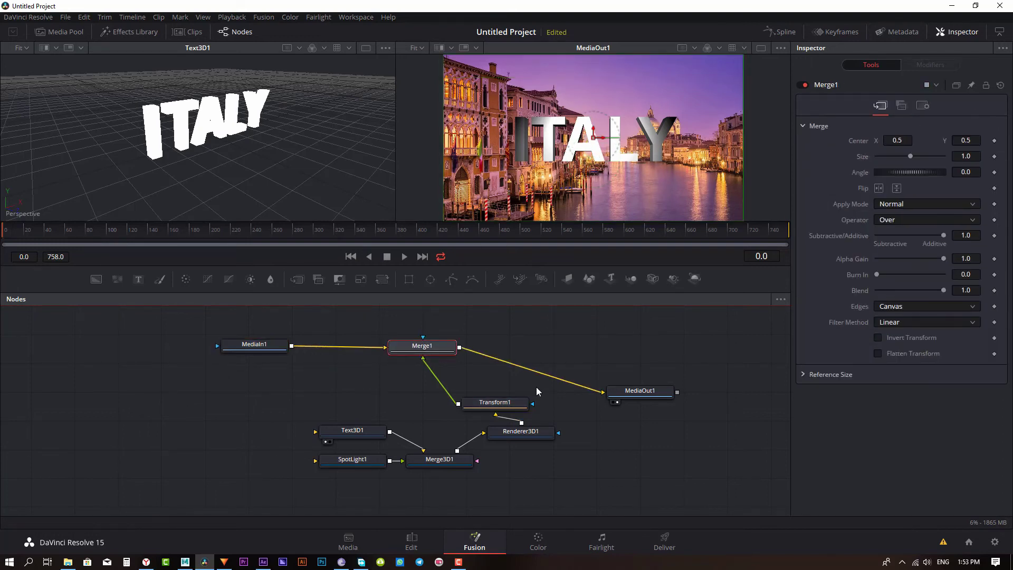
drag(565, 403, 292, 479)
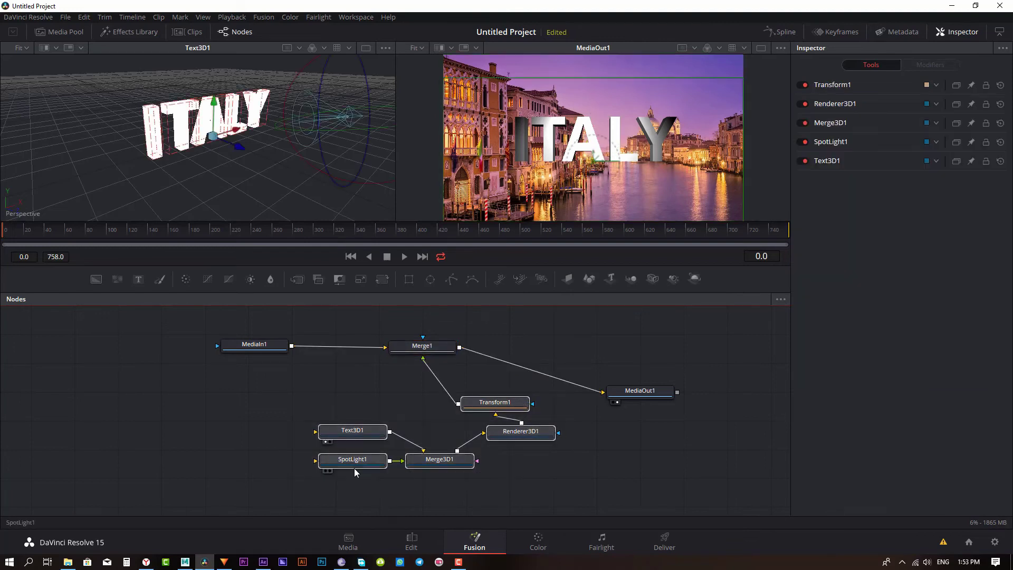
right_click(362, 468)
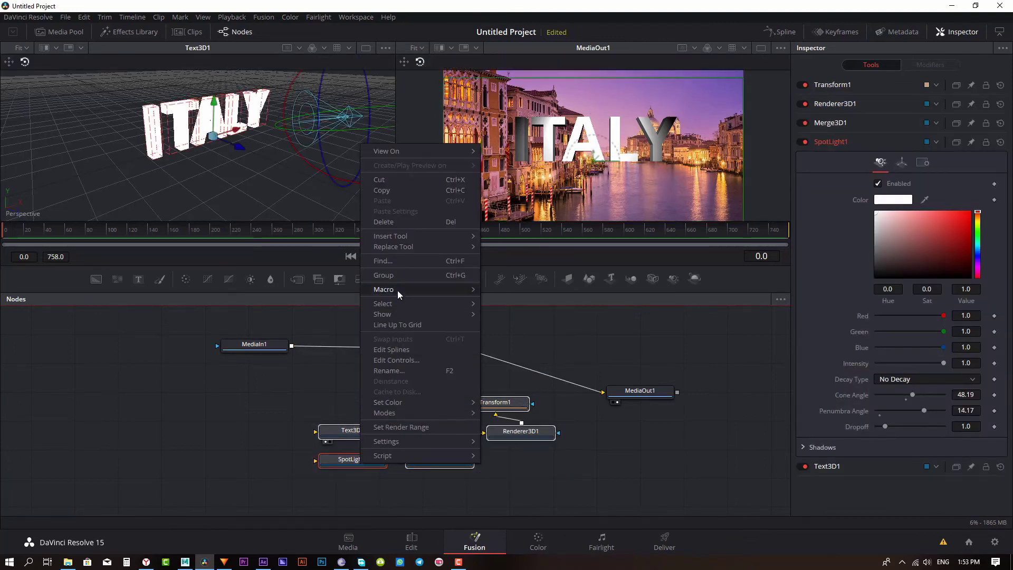
click(400, 276)
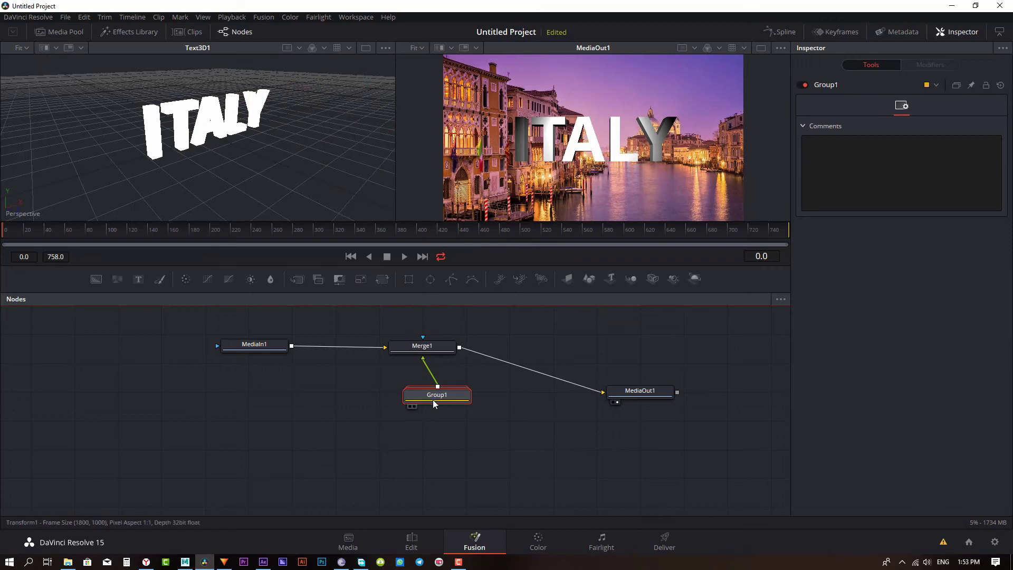
mouse_move(433, 400)
mouse_down()
mouse_move(387, 395)
mouse_move(389, 418)
mouse_up()
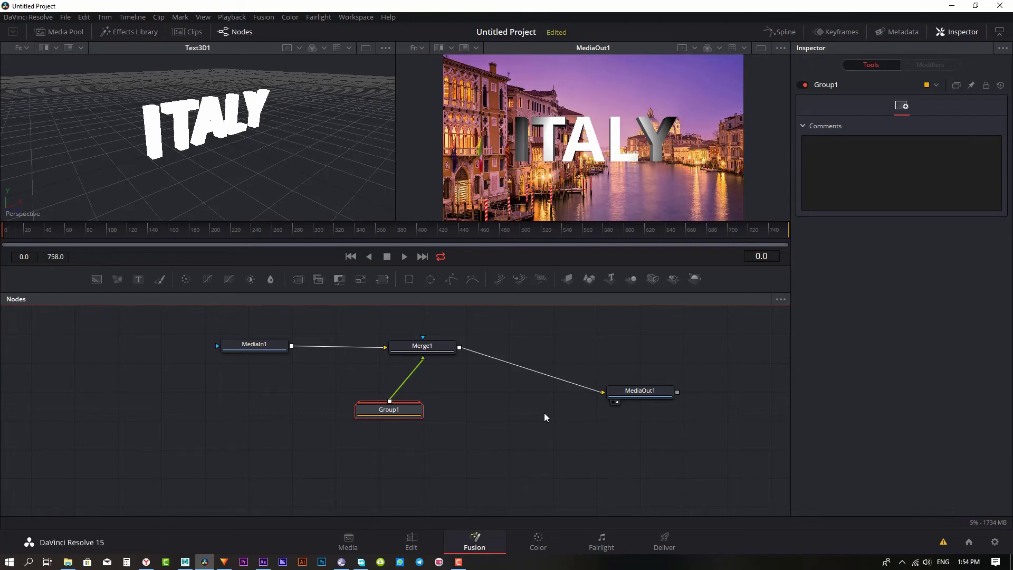
- Expand Group1 to inspect the nodes inside, then collapse it again
scroll(544, 412, down, 3)
scroll(543, 413, up, 3)
scroll(547, 412, down, 2)
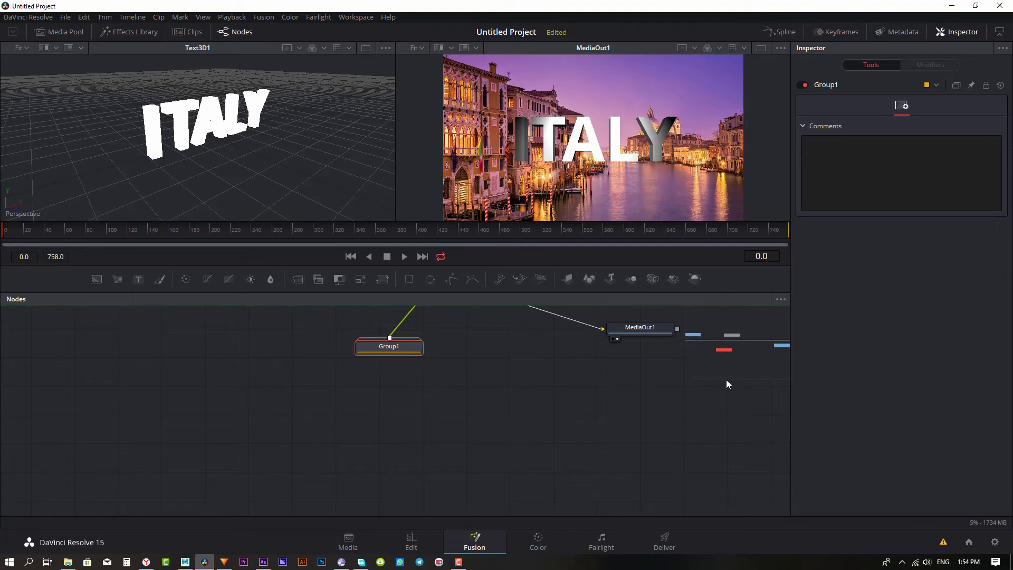
mouse_move(742, 338)
mouse_down()
mouse_move(805, 340)
mouse_move(763, 354)
mouse_move(705, 351)
mouse_up()
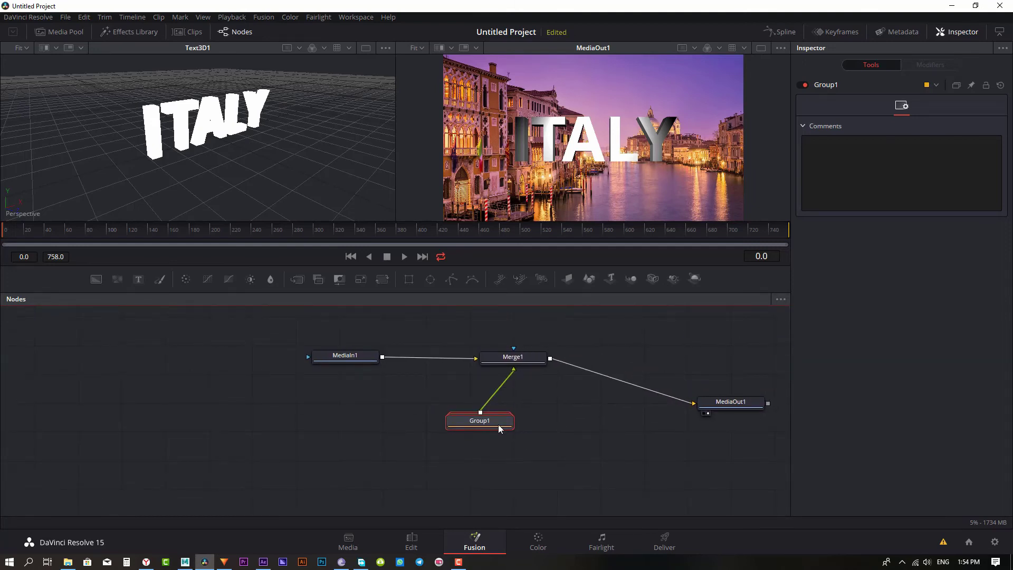
double_click(498, 424)
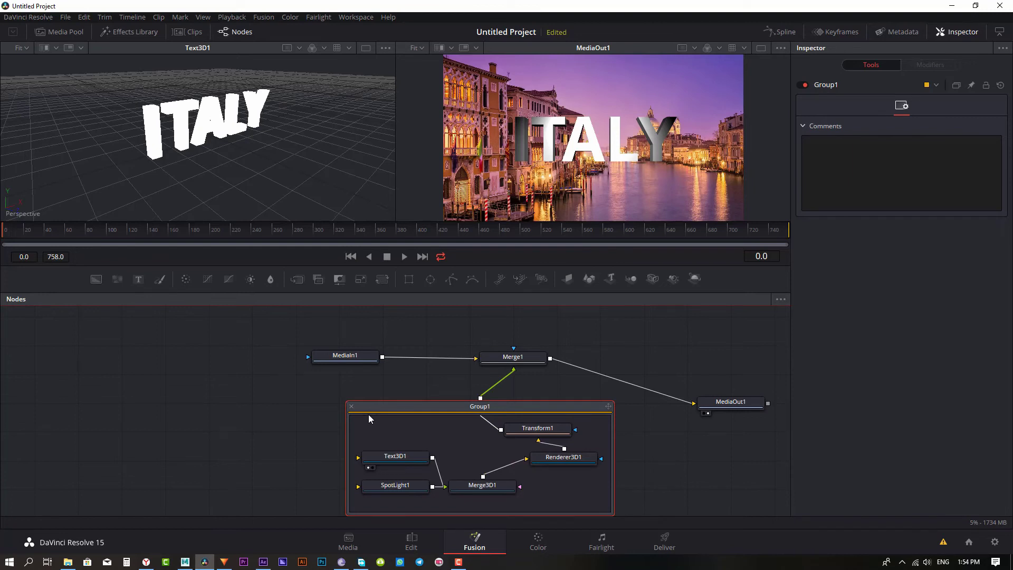
click(352, 406)
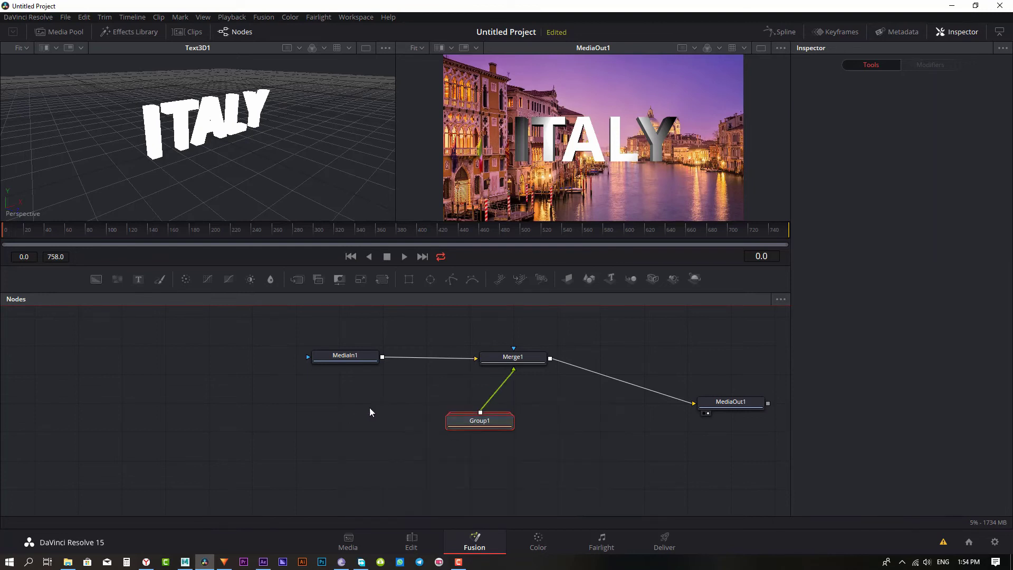
- Ungroup Group1 into its separate nodes and clear the selection
right_click(481, 422)
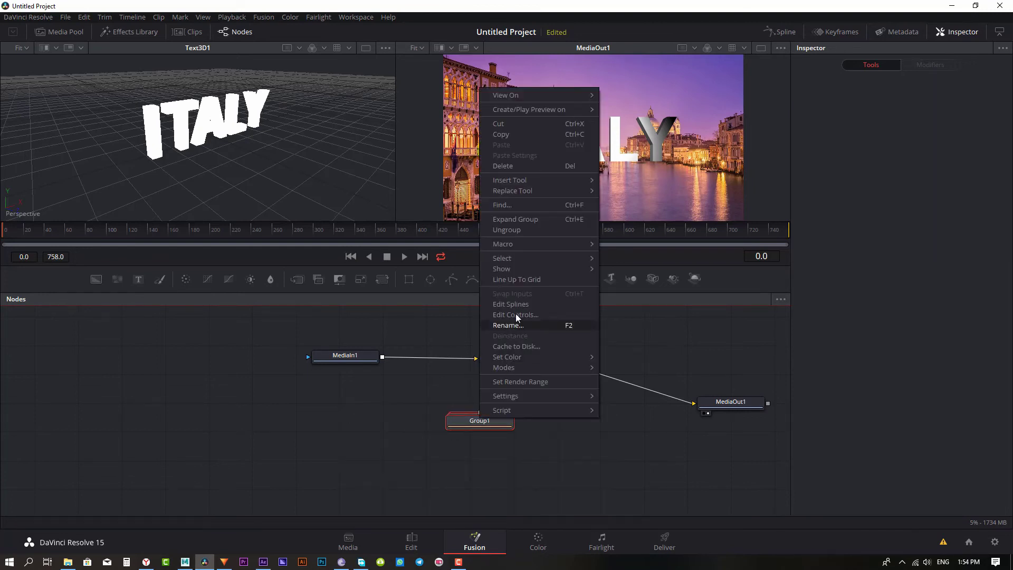
click(530, 233)
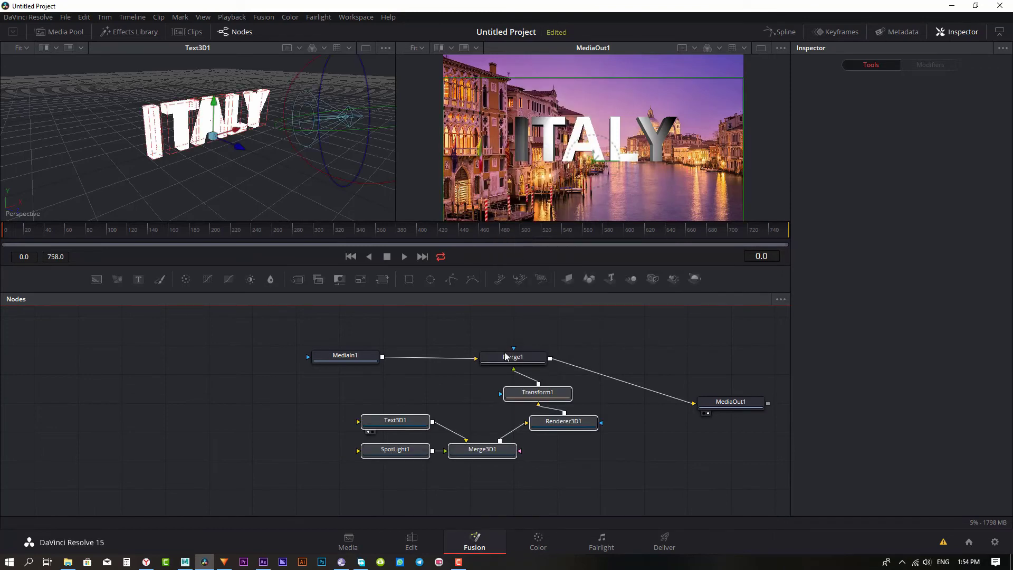
click(644, 450)
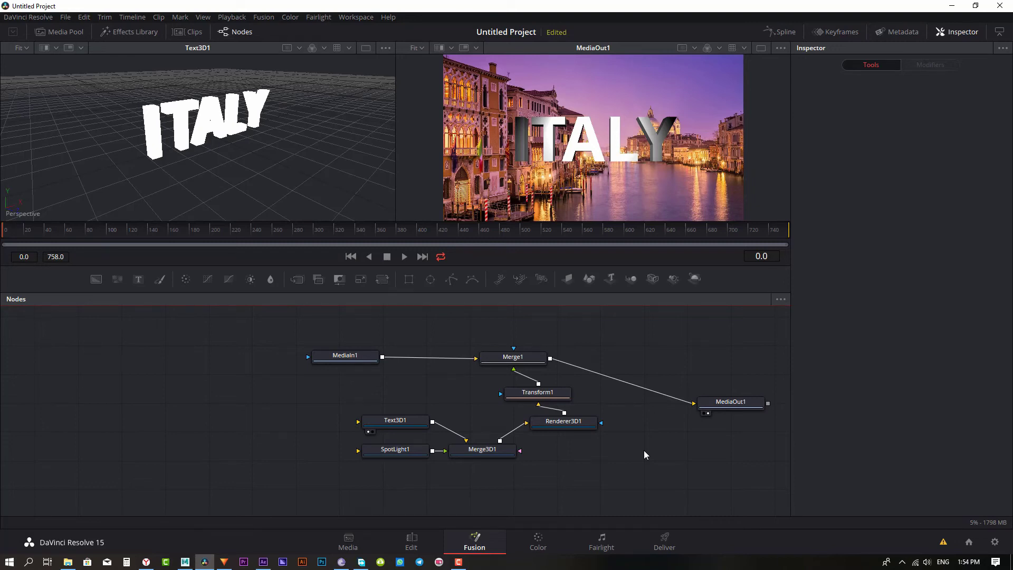
- In Maya, close the Hypergraph and start a new scene without saving the spaceship
click(185, 562)
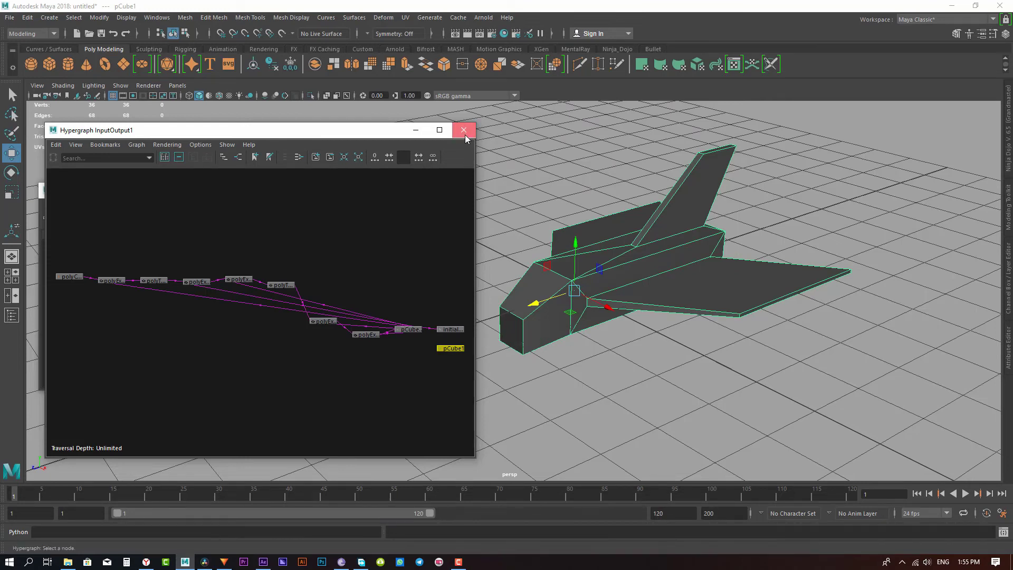
click(463, 130)
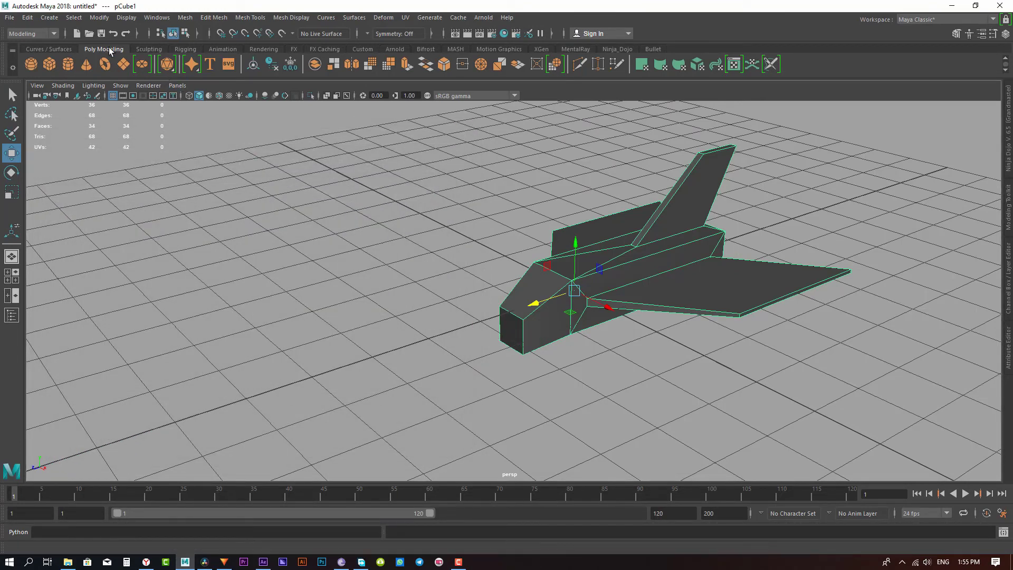
click(80, 38)
click(506, 284)
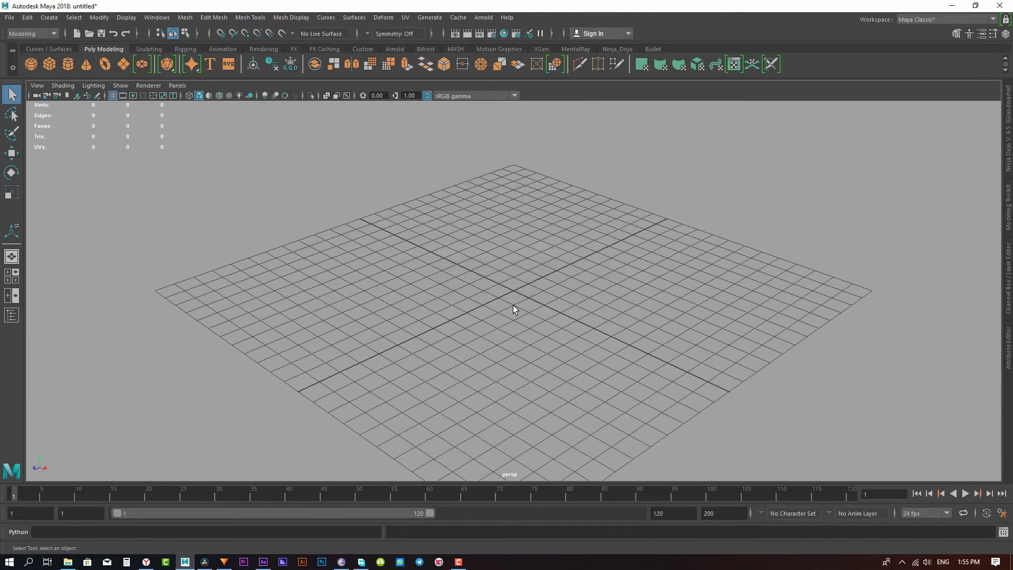
- Create a polygon plane with subdivisions reduced from 10 to 1 in both directions
shift+right_click(513, 305)
click(444, 278)
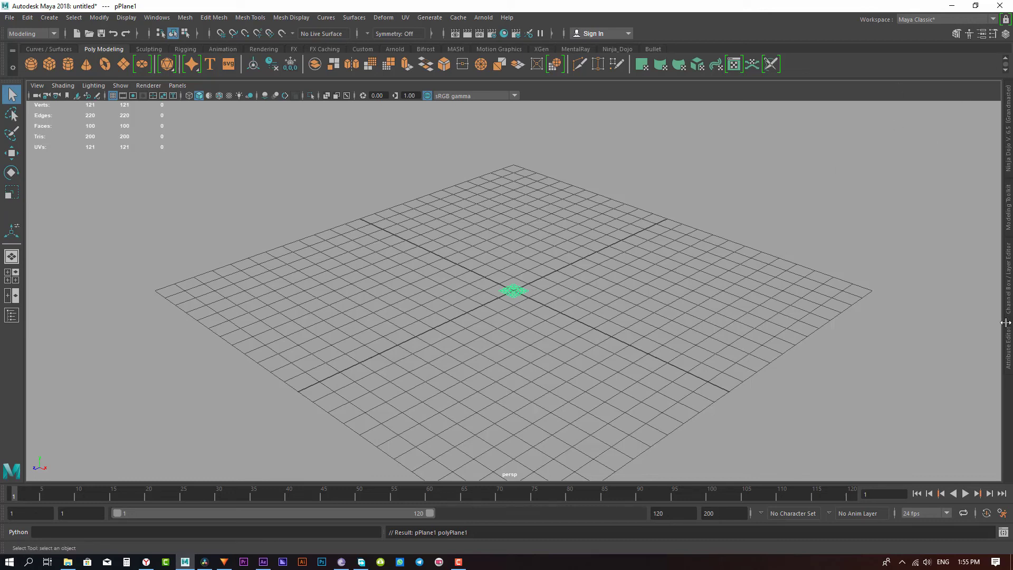
click(1009, 296)
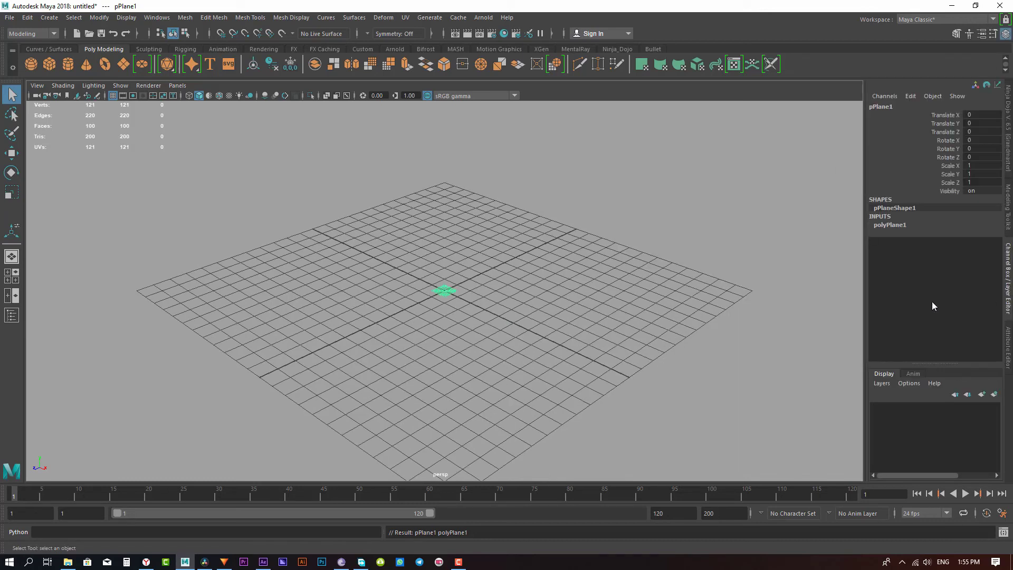
click(894, 225)
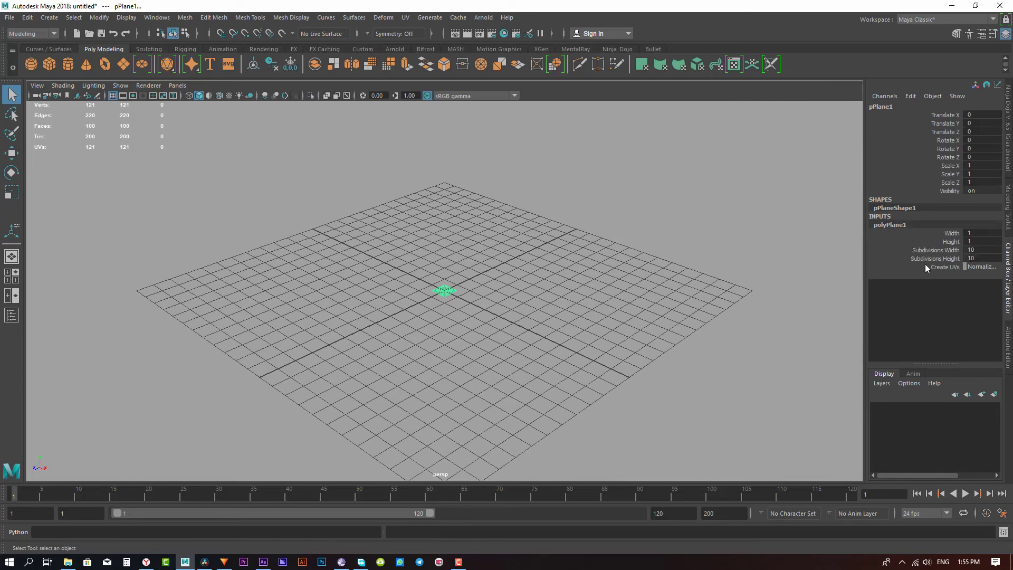
drag(925, 250, 923, 257)
drag(822, 256, 709, 239)
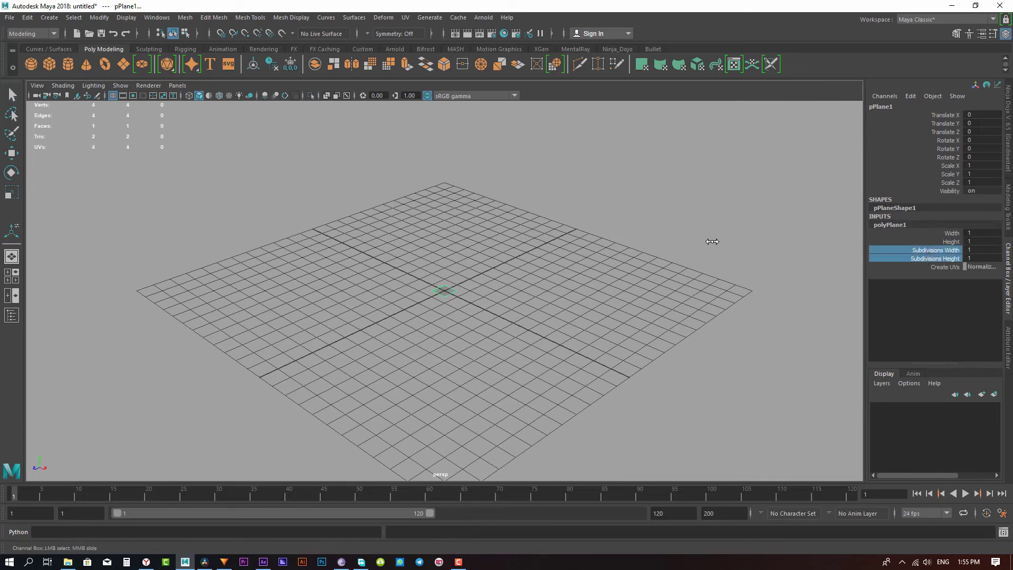
click(1008, 274)
- Scale the plane up to about 25.145 and hide the scene grid
key(r)
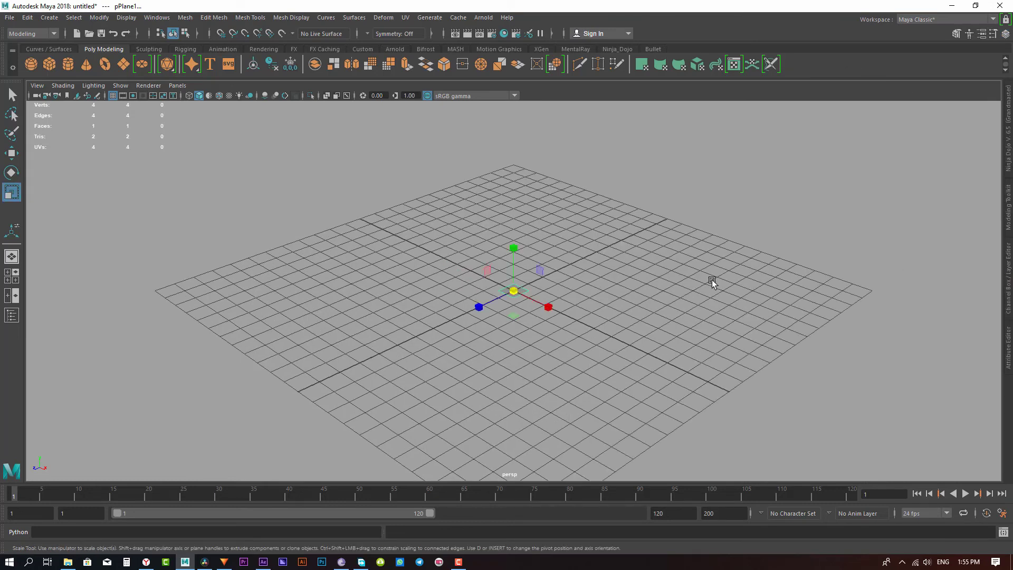
drag(514, 292, 887, 287)
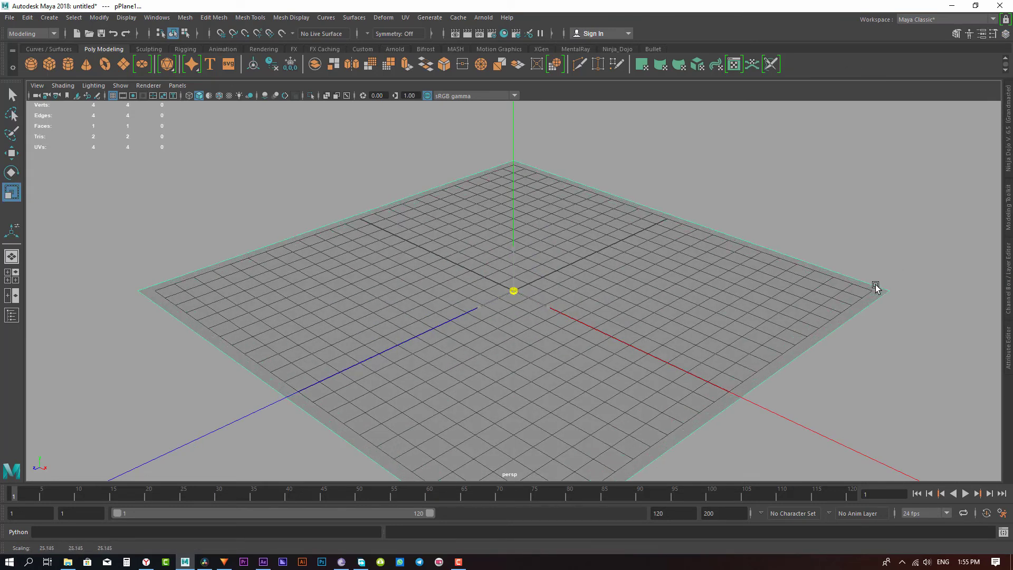
click(428, 95)
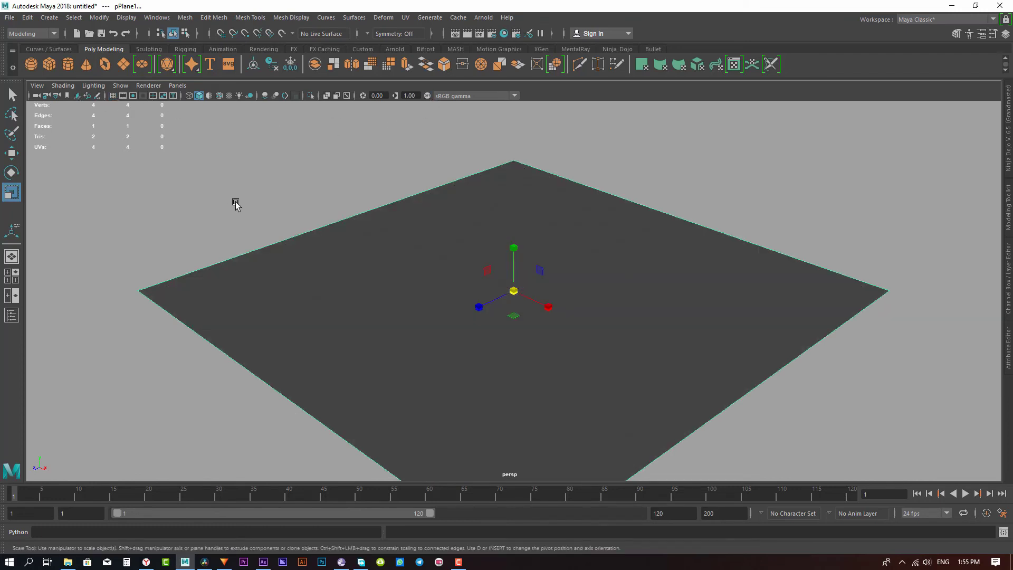
click(11, 95)
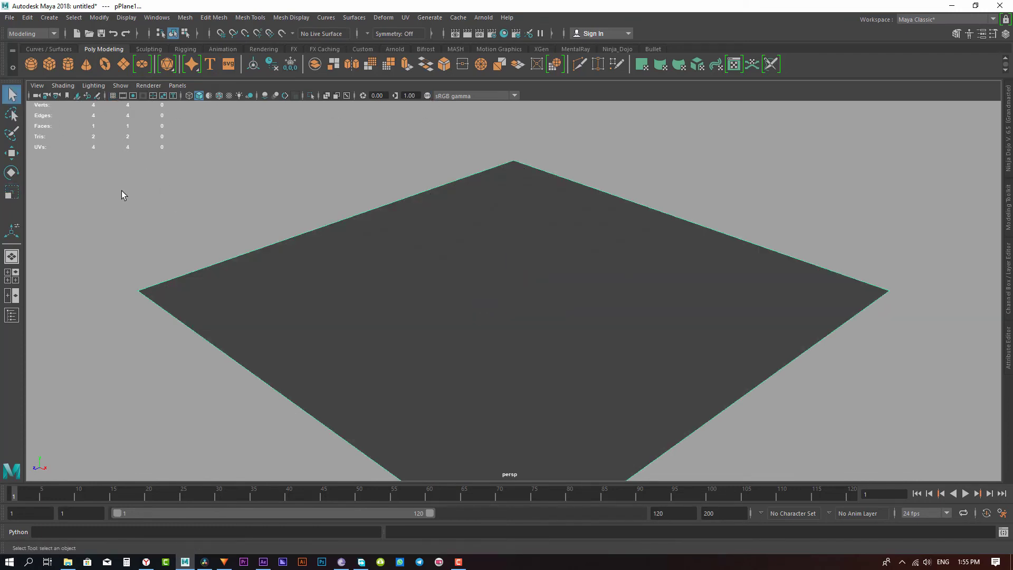
- Create a polygon sphere and position it resting on the plane's surface using the side view
click(189, 204)
shift+right_click(188, 202)
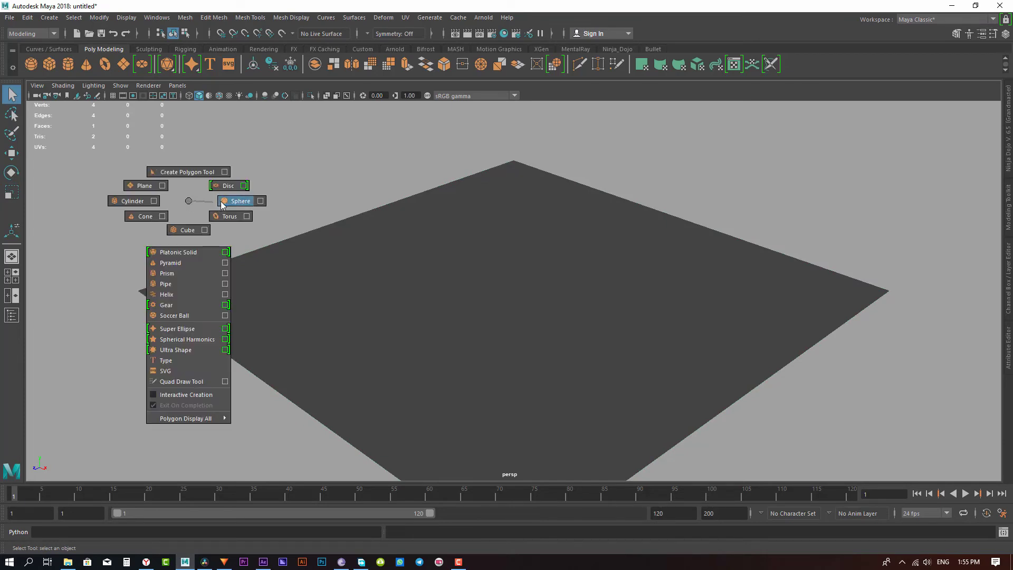
click(225, 205)
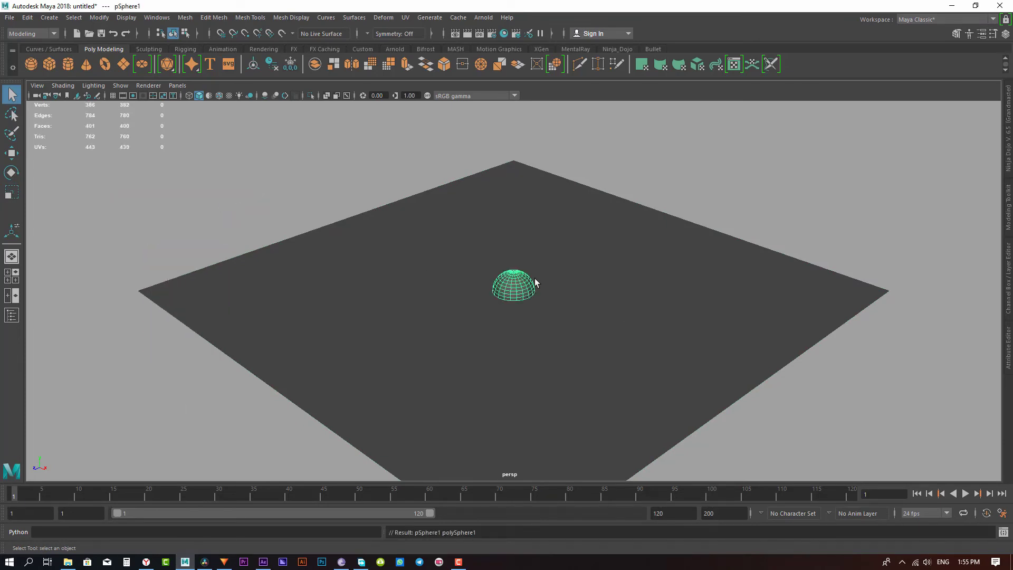
key(w)
drag(513, 244, 516, 223)
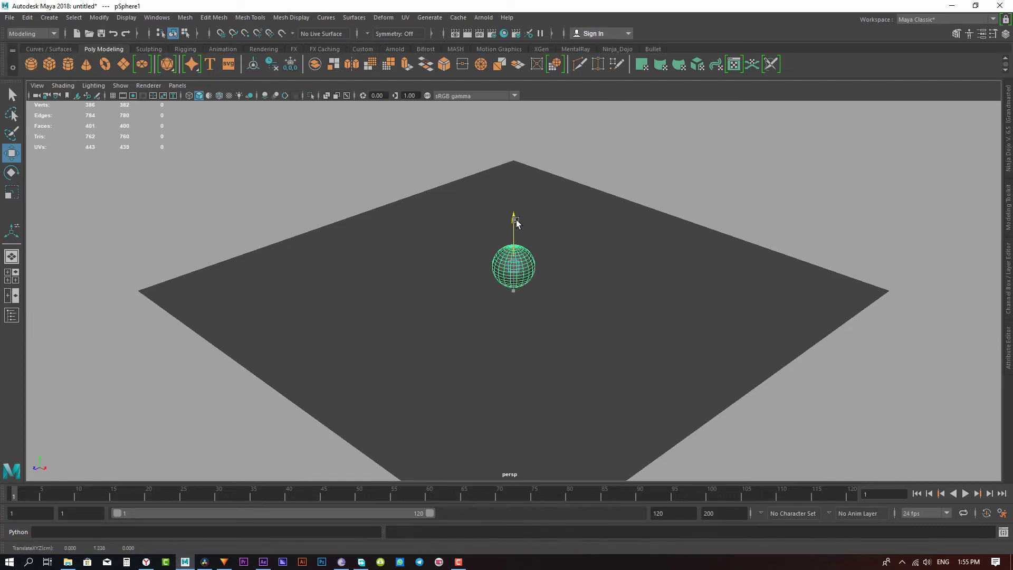
key(space)
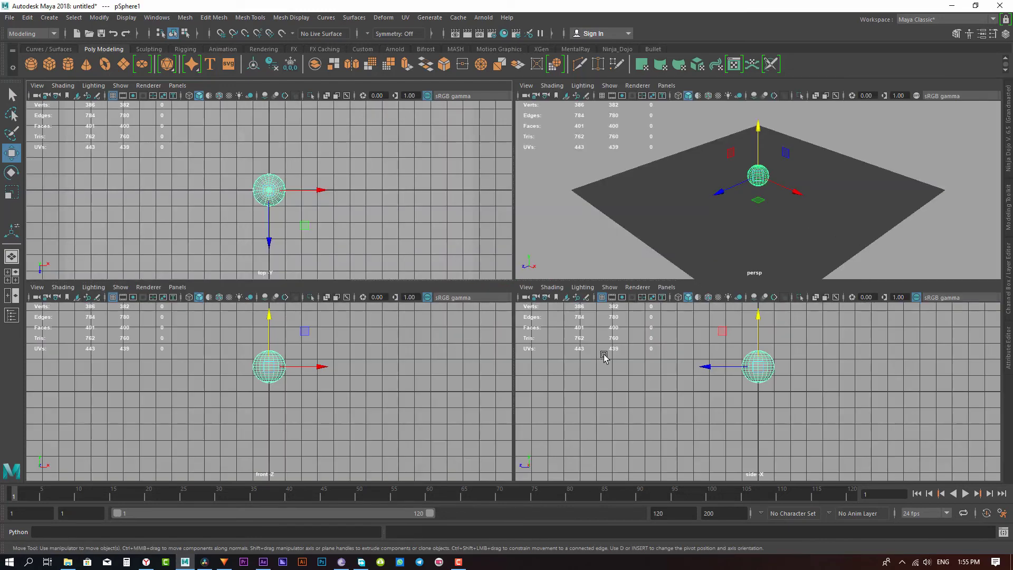
key(space)
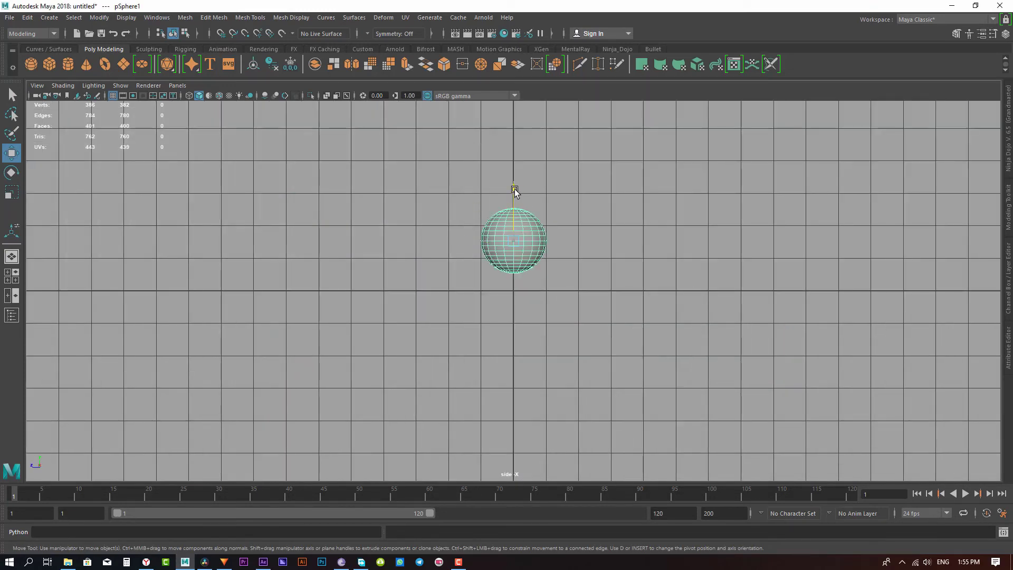
drag(515, 191, 502, 209)
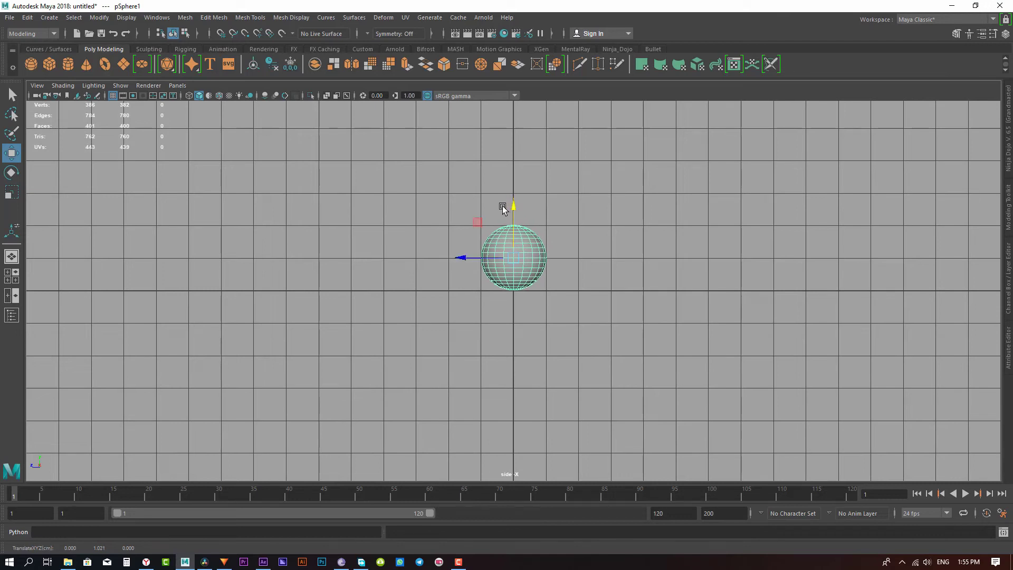
key(space)
key(space)
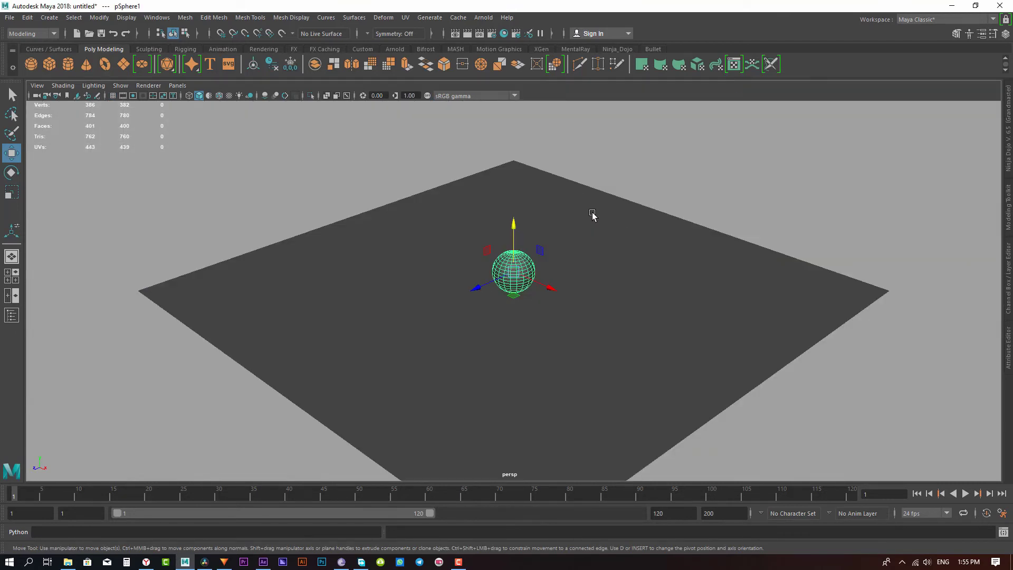
- Move the sphere to the plane's lower right and key it at frame 1
key(q)
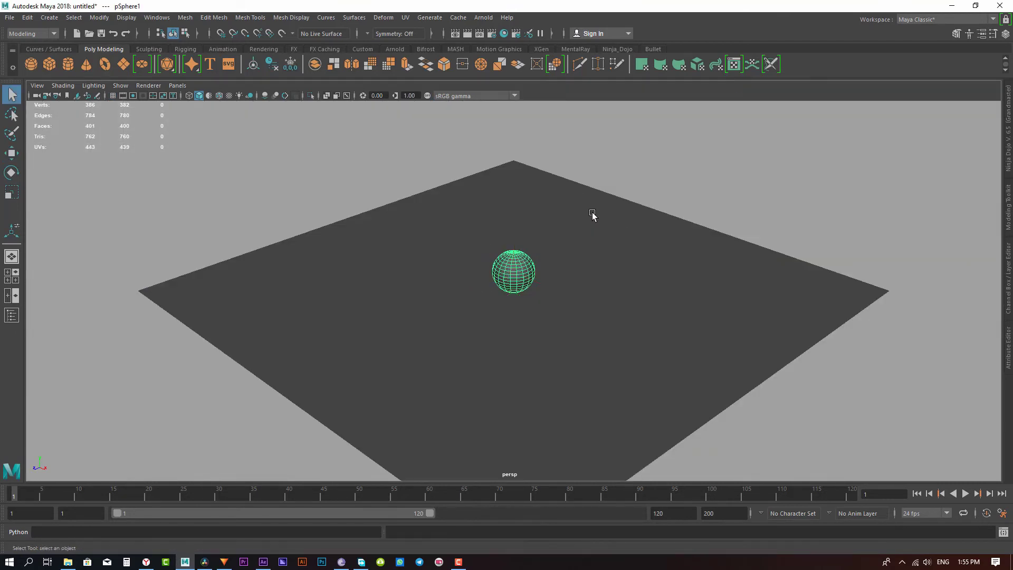
key(w)
drag(548, 287, 717, 362)
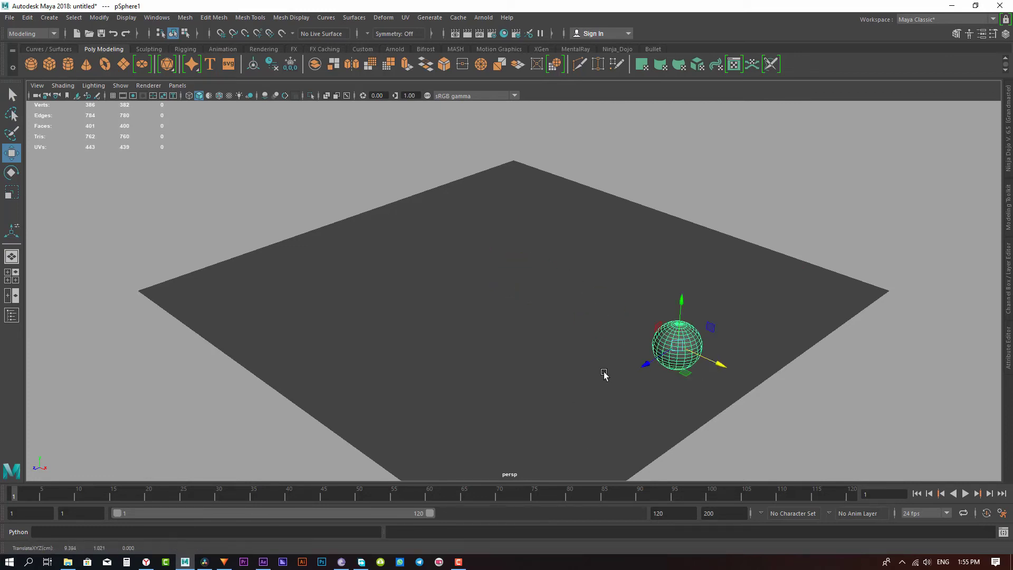
key(s)
- At frame 35, move the sphere to the plane's upper middle and key it
key(alt+v)
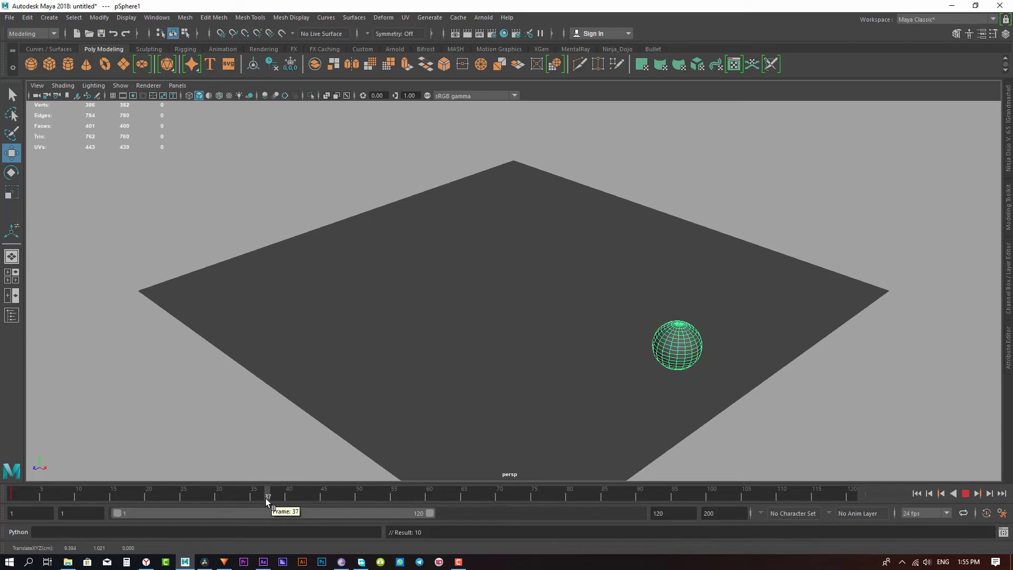
click(253, 498)
key(ctrl+z)
drag(705, 361, 425, 280)
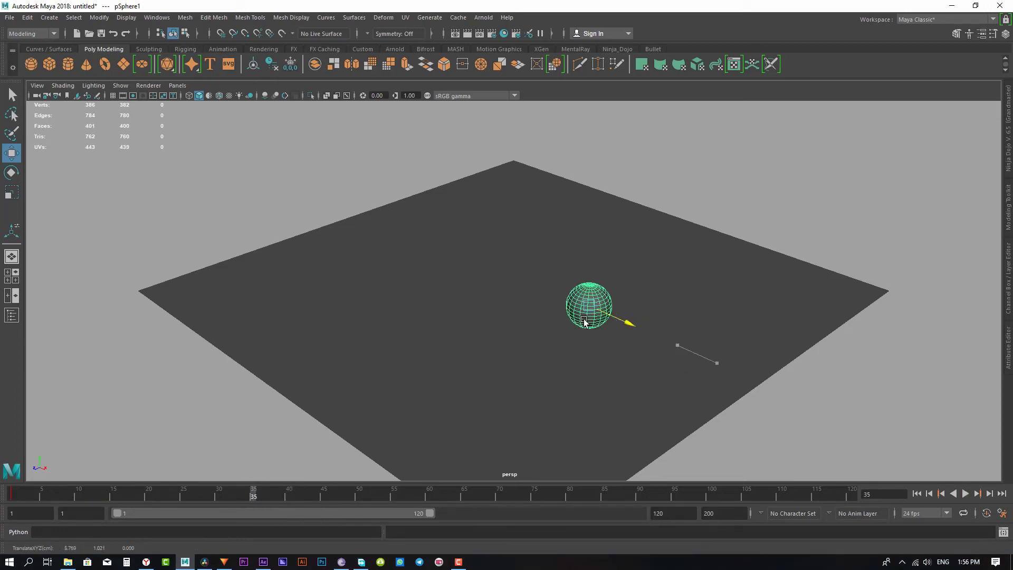
key(s)
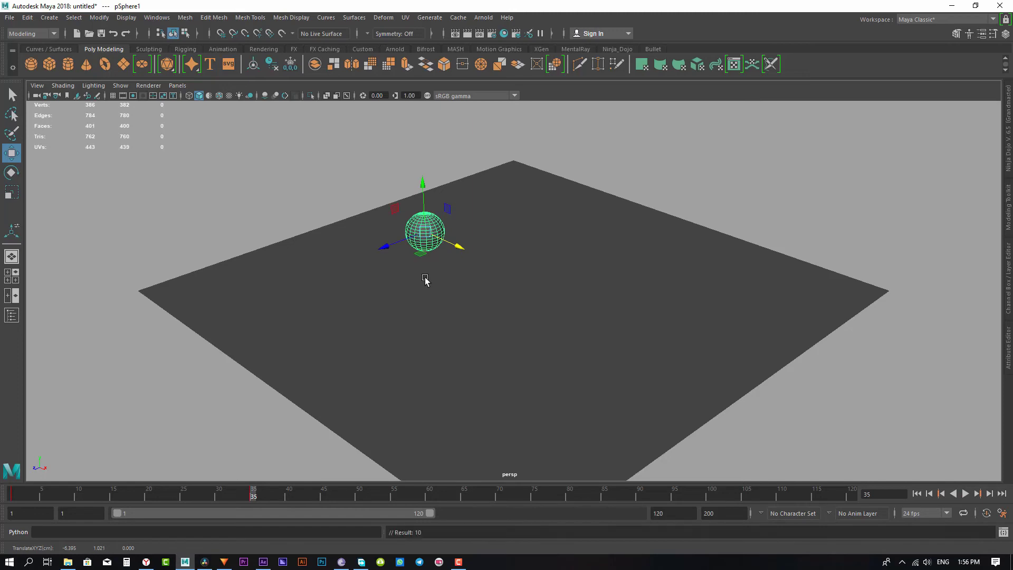
- Play the sphere's animation back from frame 1
key(q)
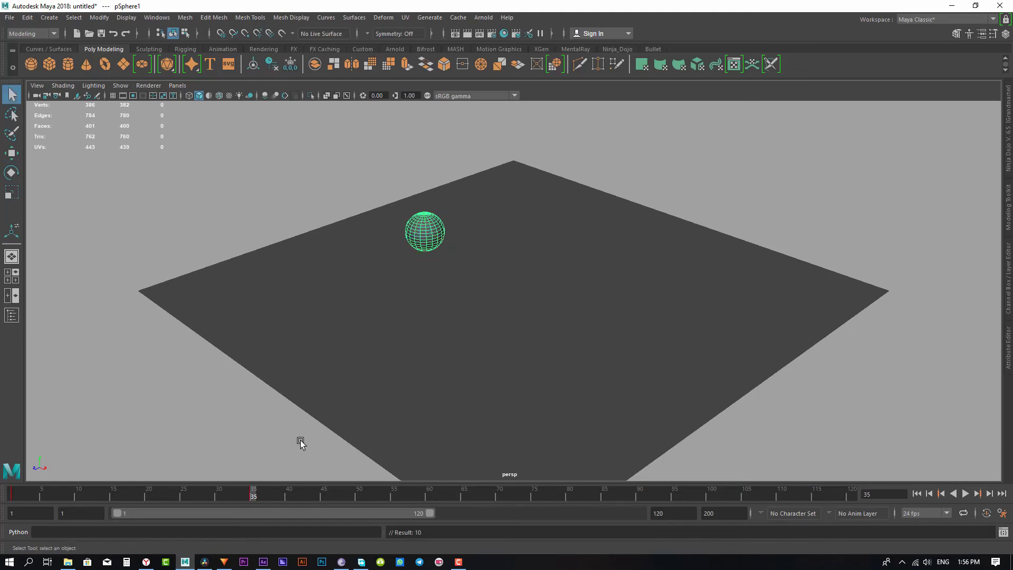
drag(150, 491, 12, 491)
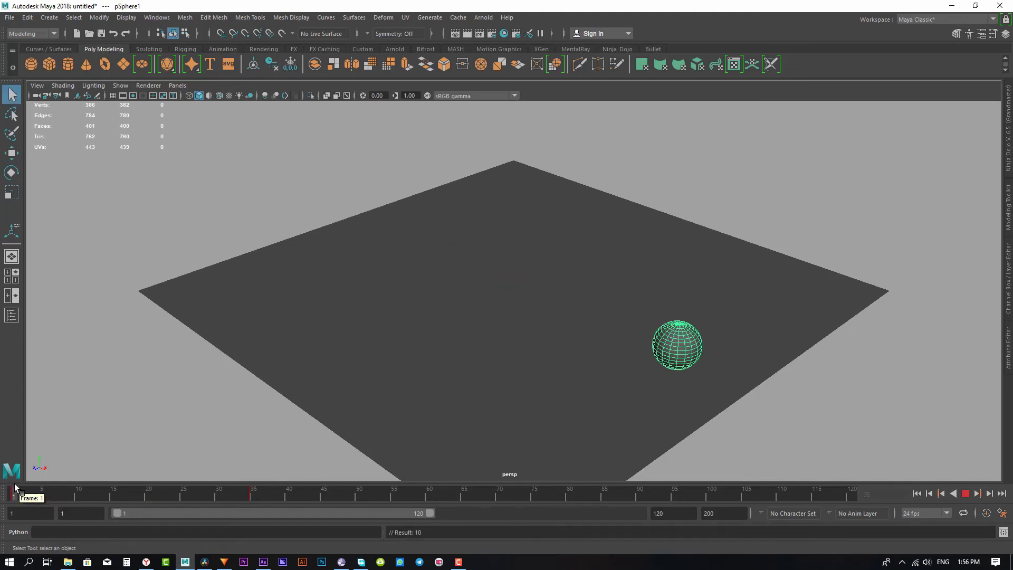
key(alt+v)
key(Escape)
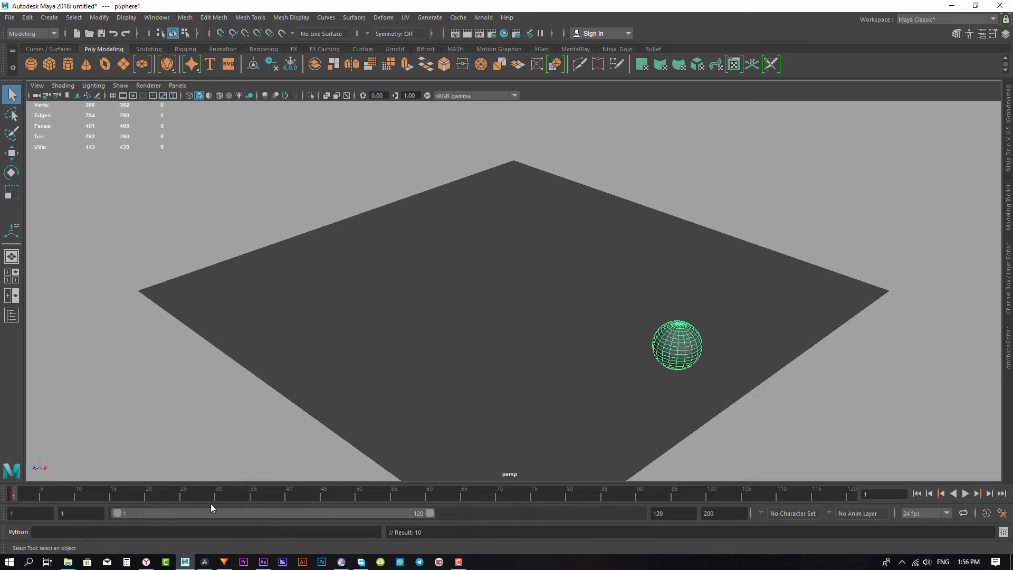
- Select all the sphere's animation curves in the Graph Editor, then switch to After Effects
click(156, 17)
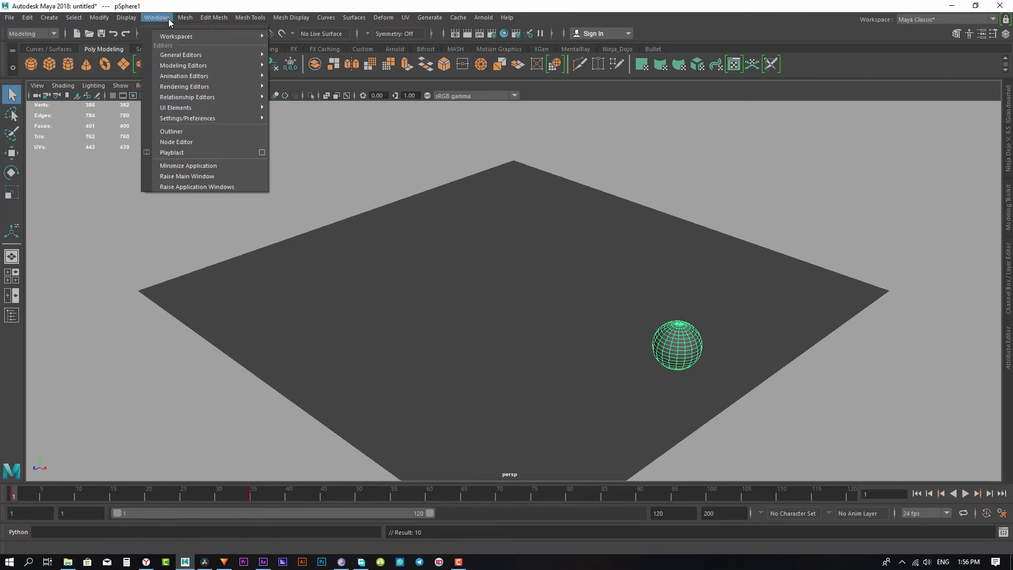
mouse_move(175, 56)
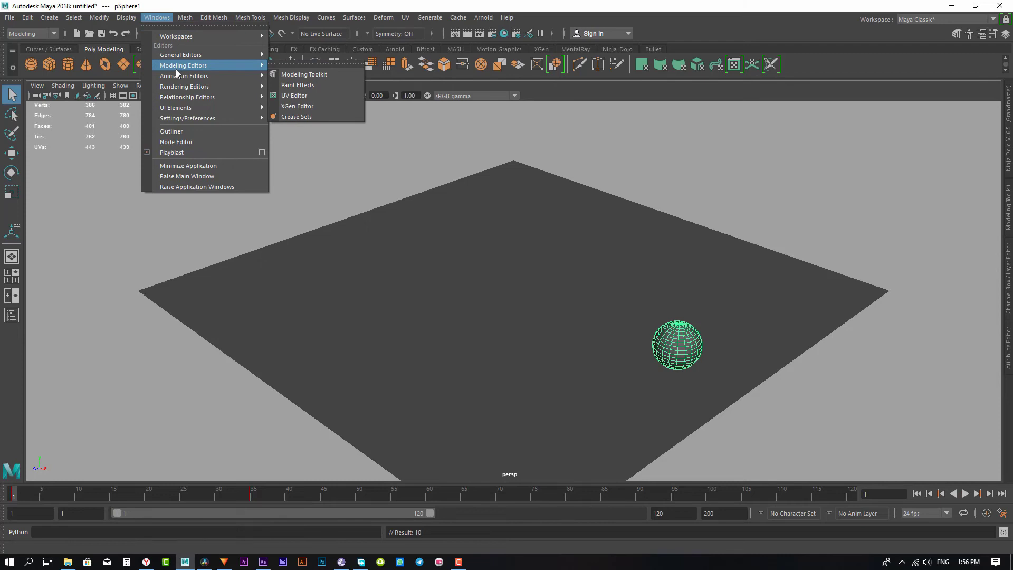
click(296, 83)
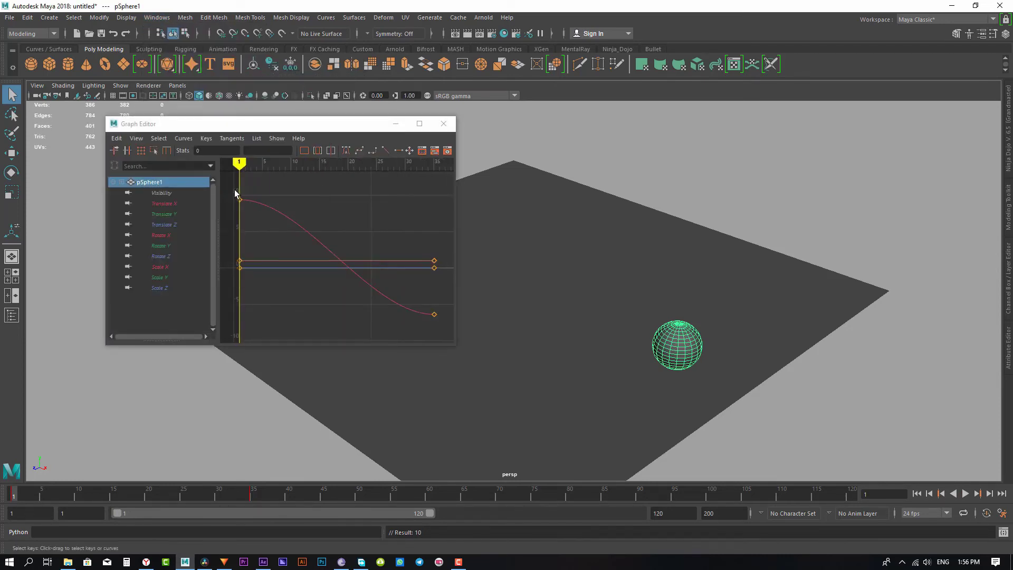
drag(238, 185, 446, 331)
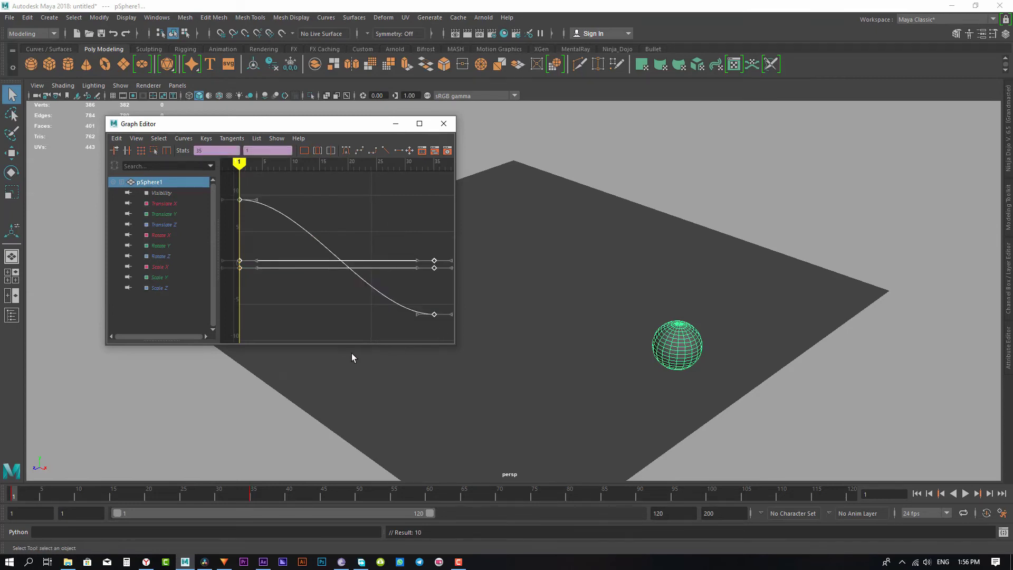
click(263, 563)
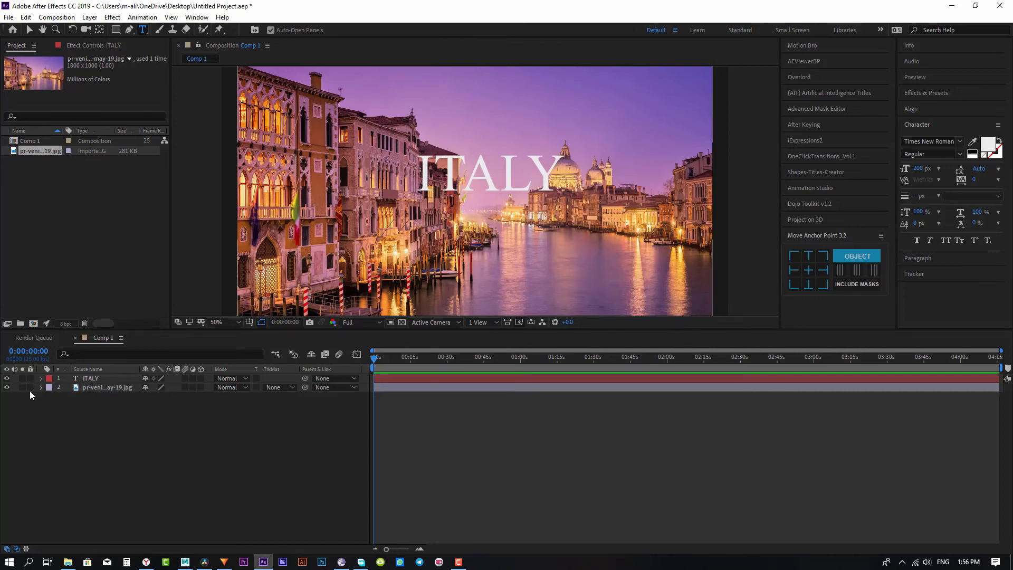
- Hide the Venice photo layer and set a Position keyframe on ITALY at 0s (738,538)
click(7, 388)
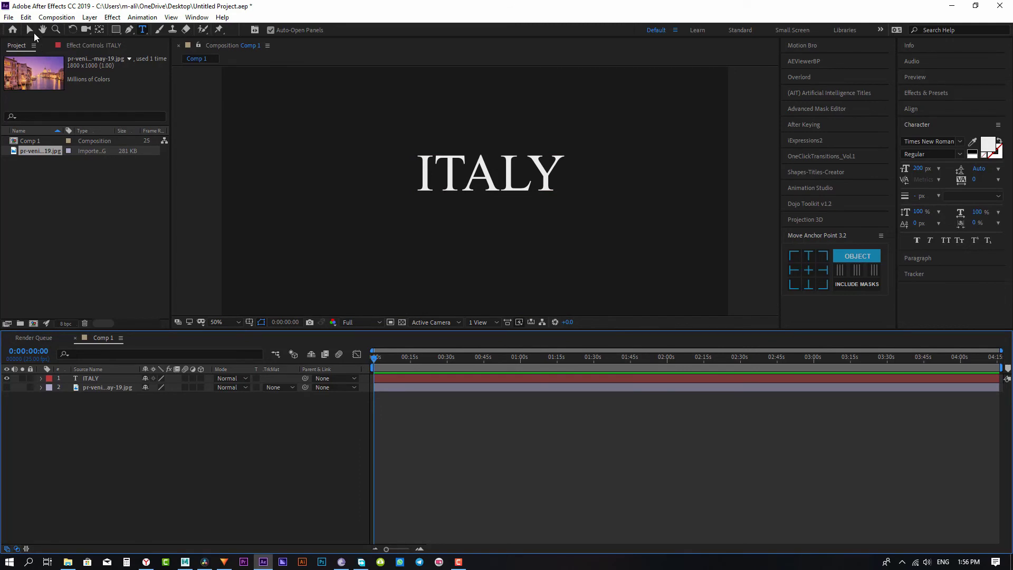
click(29, 30)
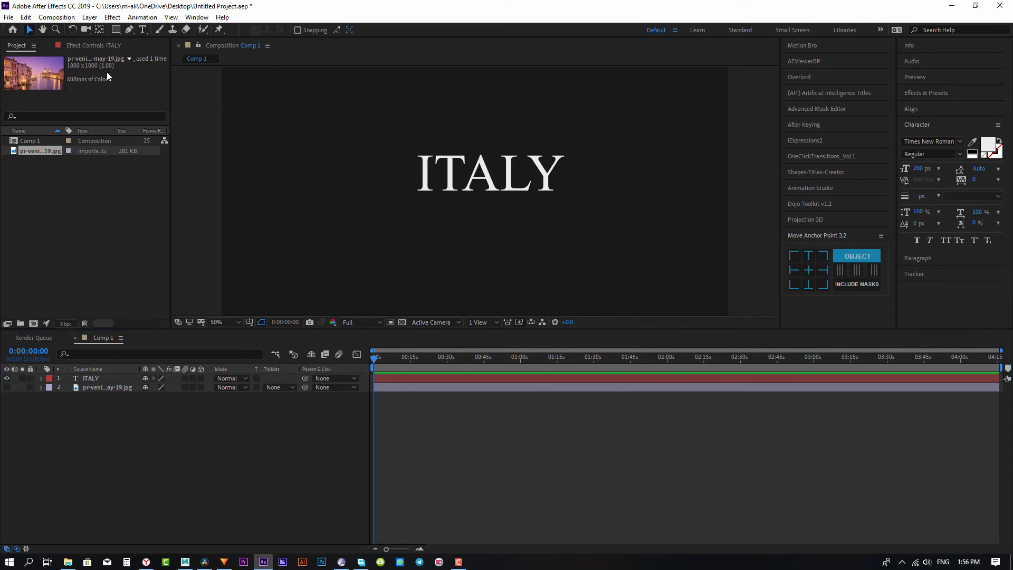
click(521, 175)
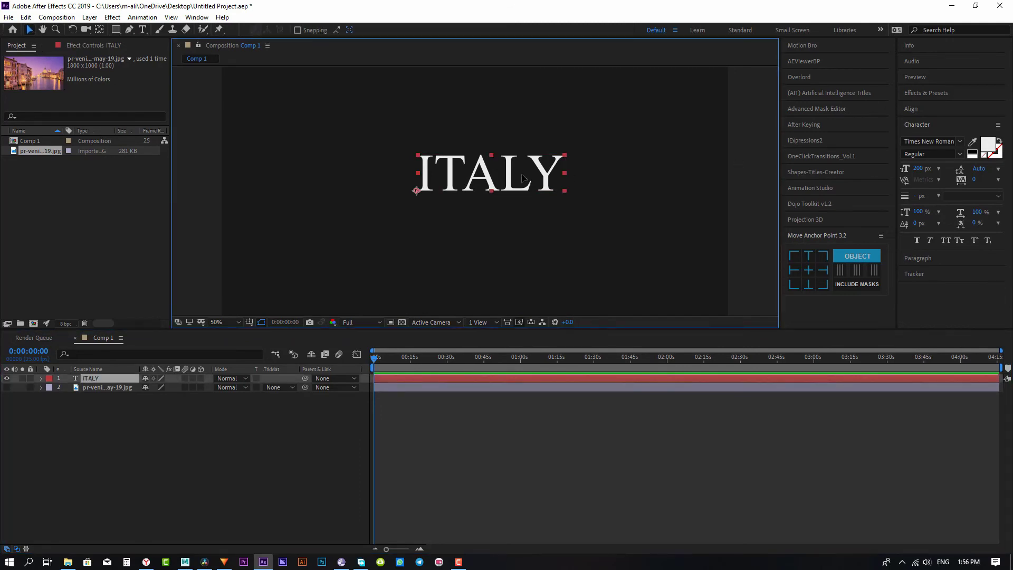
key(p)
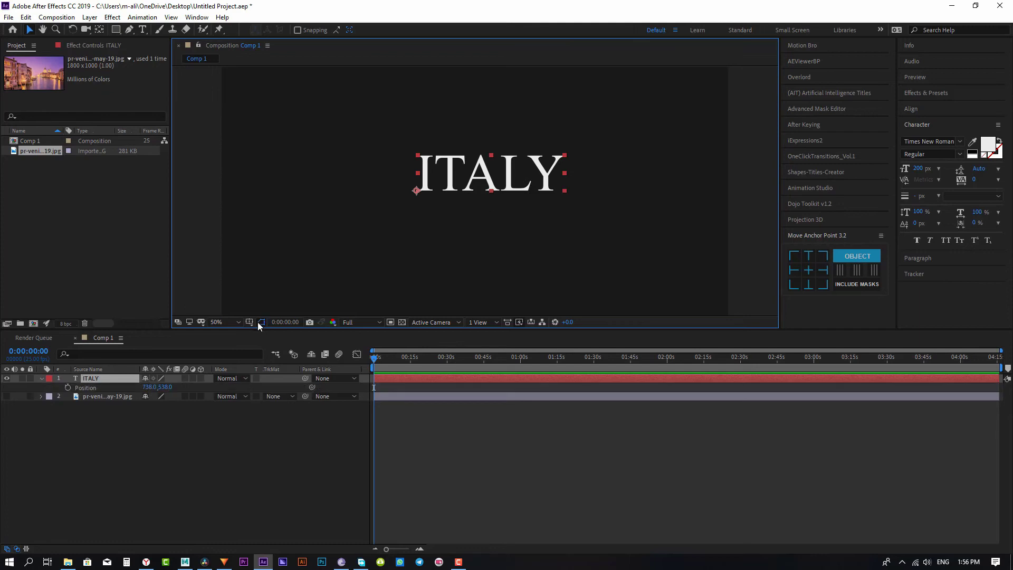
click(68, 388)
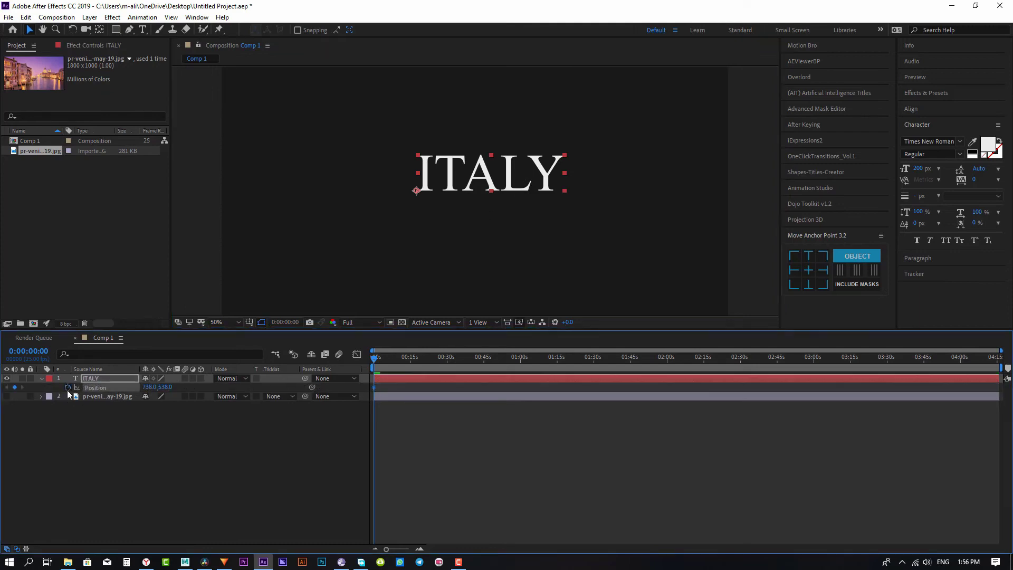
- Key ITALY sliding right to about 1361,538 at 0:00:31:02, preview it, and show its curves
click(409, 358)
drag(408, 358, 450, 359)
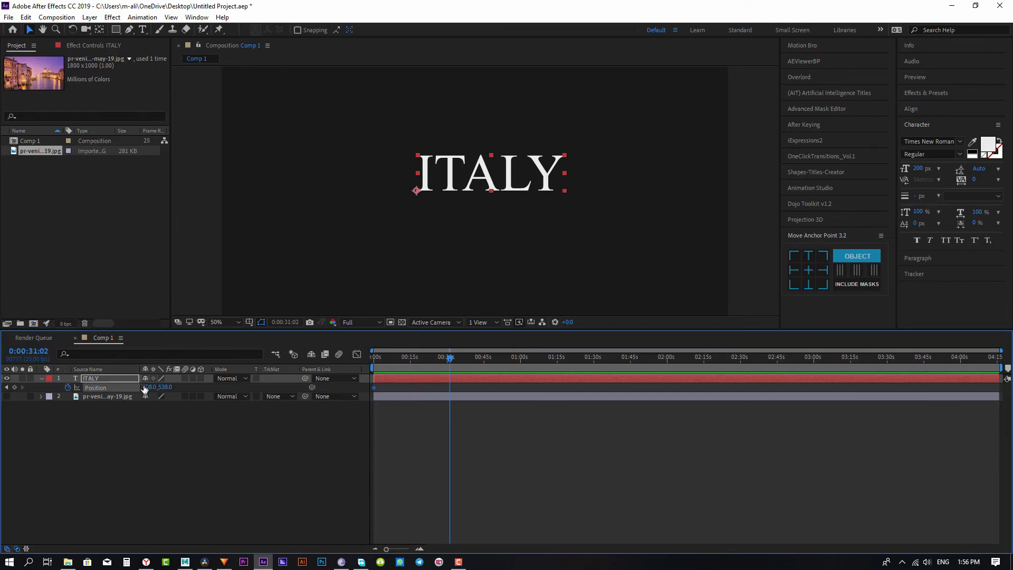
drag(150, 387, 468, 417)
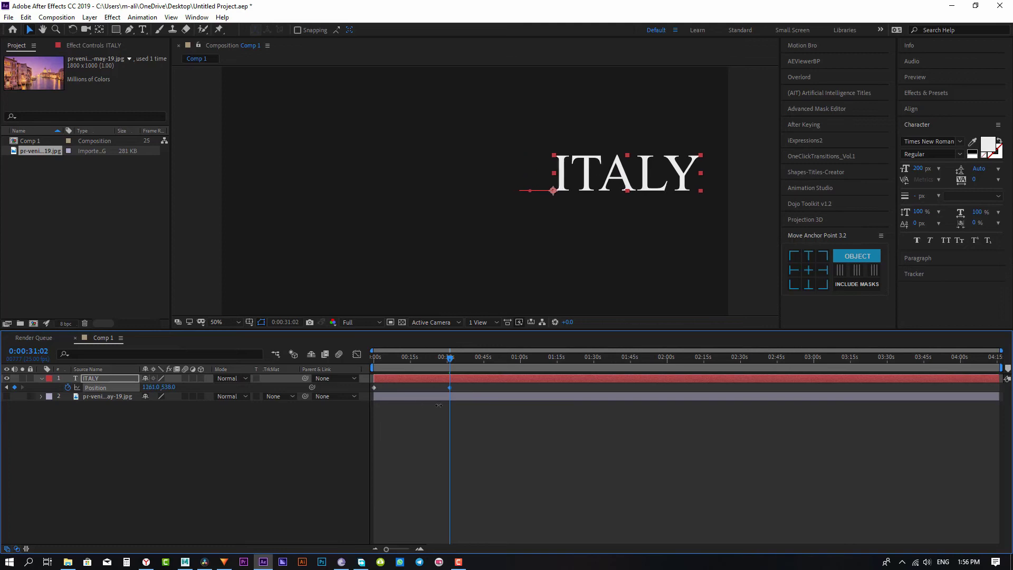
key(space)
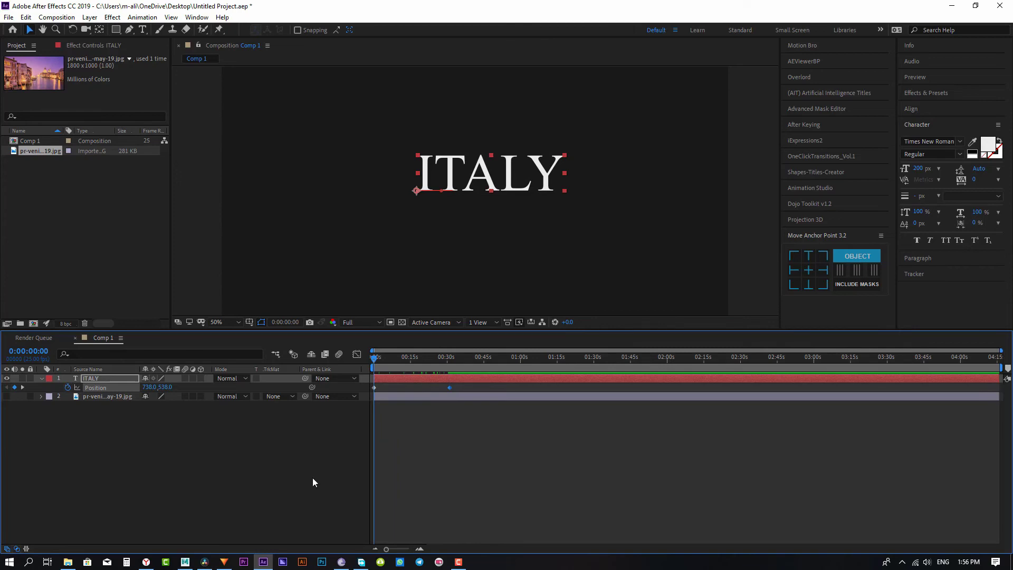
click(358, 355)
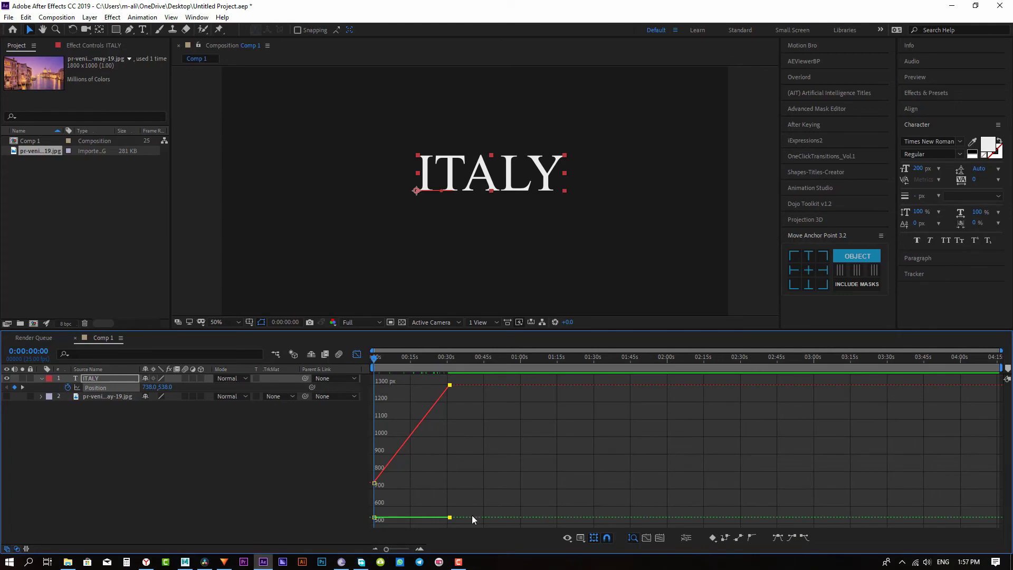
- Apply Easy Ease to both ITALY Position keyframes, then switch through Maya to DaVinci Resolve's Fusion page
drag(495, 378, 357, 499)
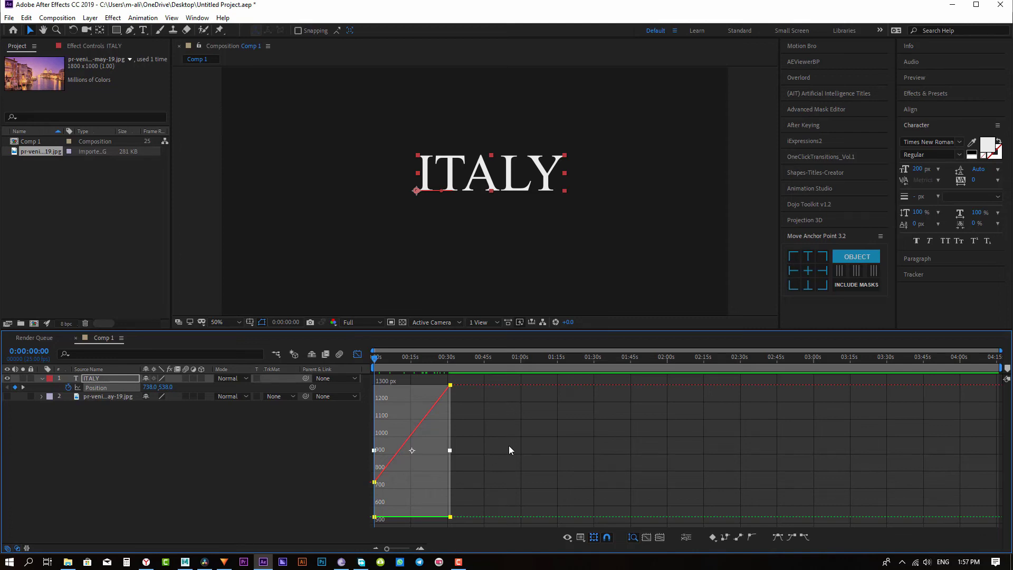
click(778, 536)
click(184, 562)
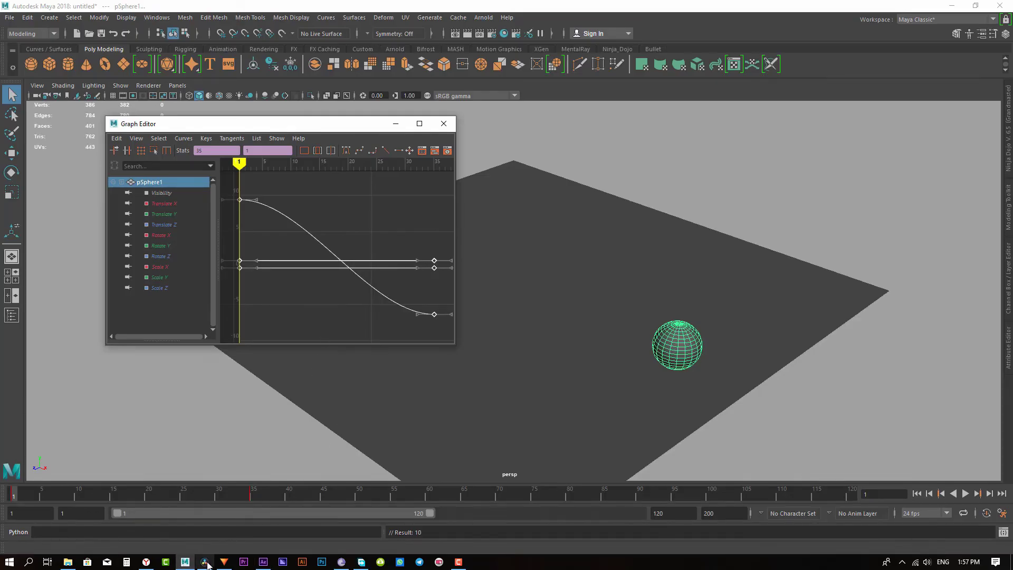
click(205, 562)
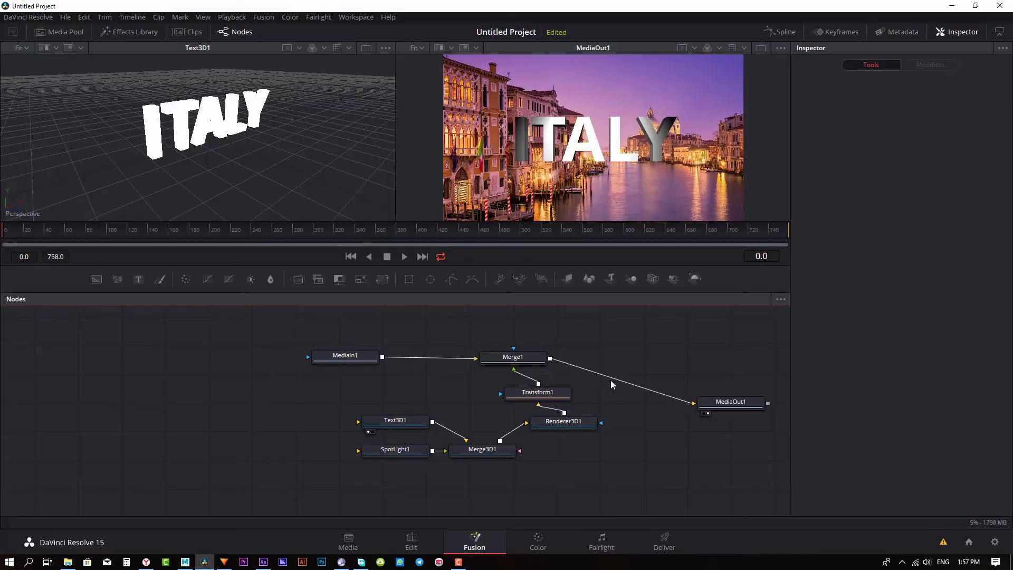
- Keyframe Transform1's Center X at 0.294, then set it to 0.67 at frame 55, and open Spline
click(554, 395)
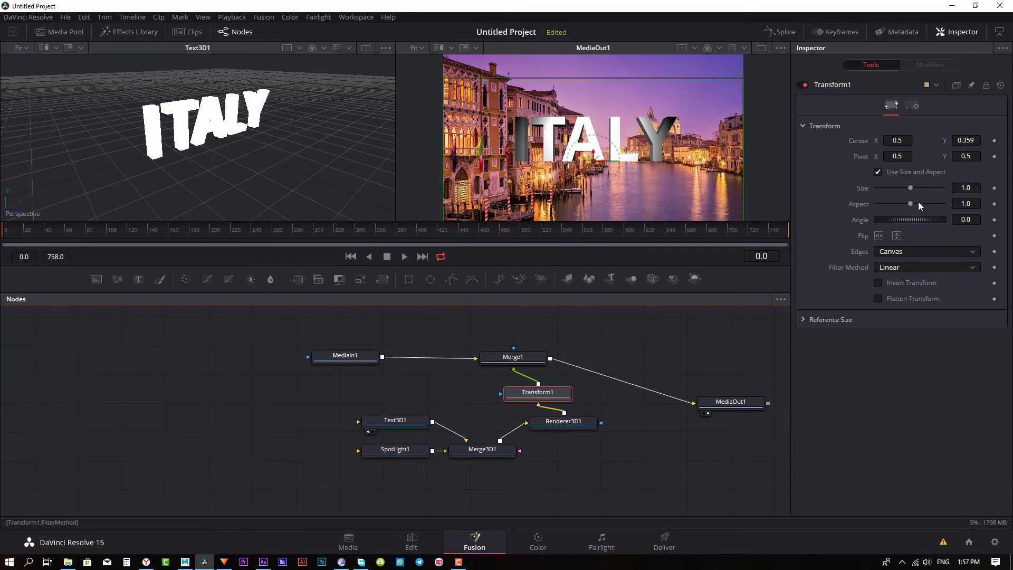
drag(900, 140, 853, 141)
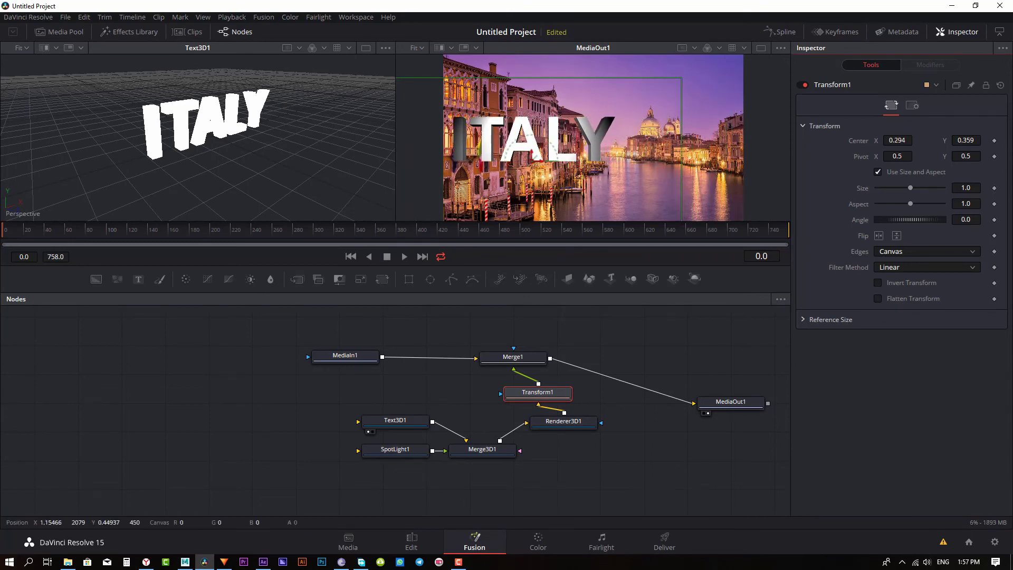
click(995, 140)
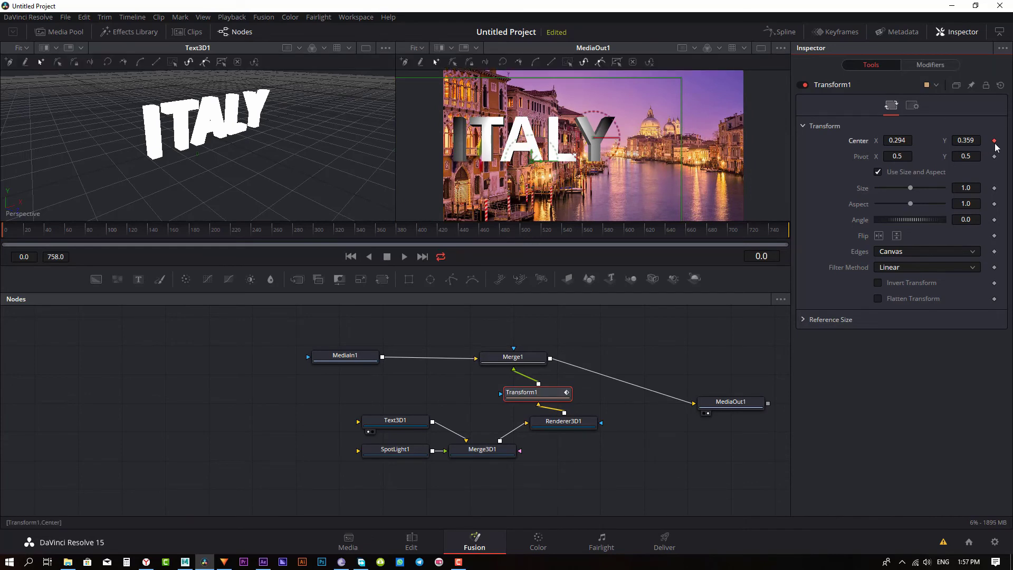
drag(21, 235, 62, 238)
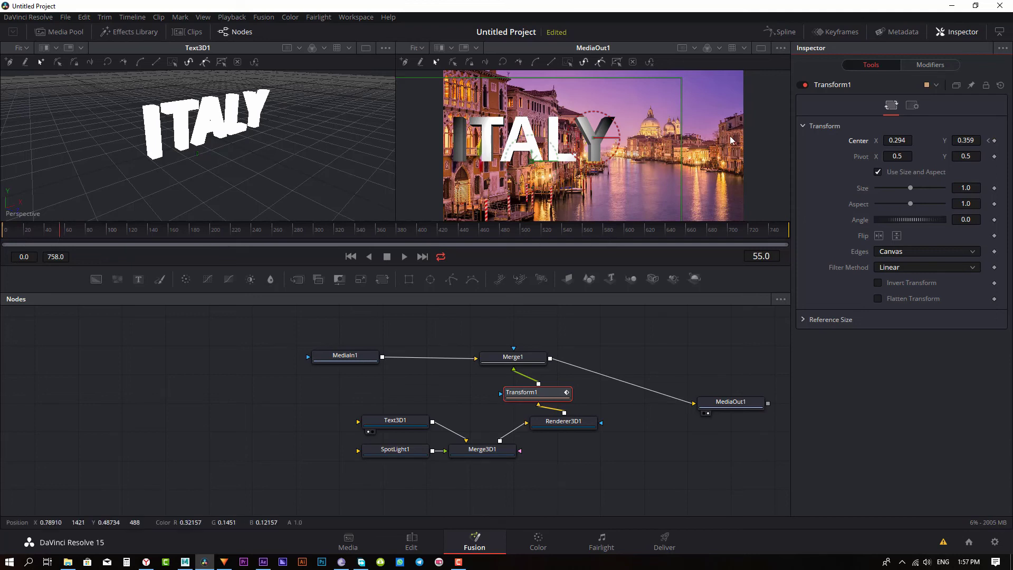
drag(900, 140, 950, 140)
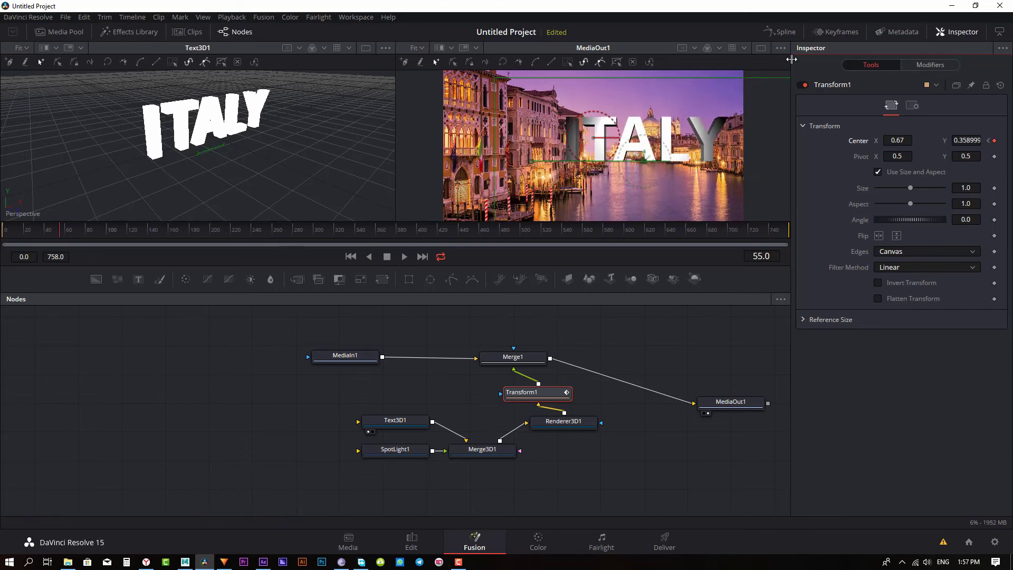
click(786, 32)
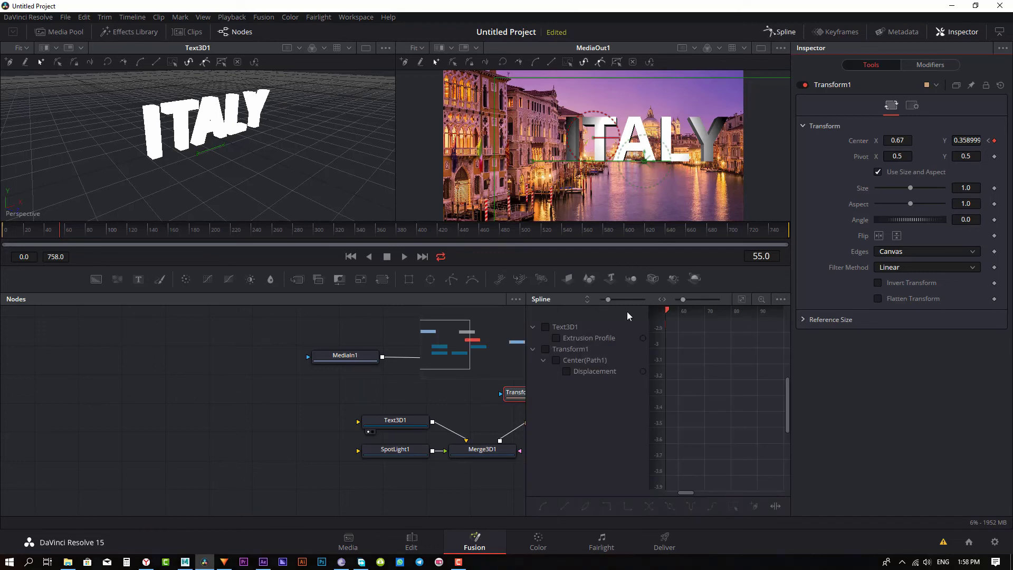
- Show Transform1's Center Displacement curve, fit it, smooth both keys into an S-curve, and return to After Effects
click(584, 363)
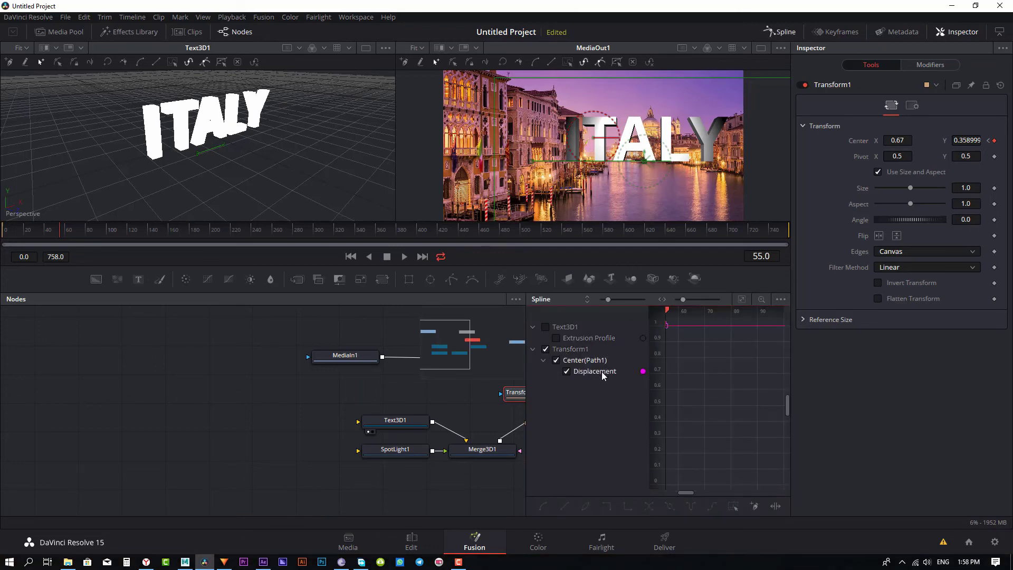
click(693, 490)
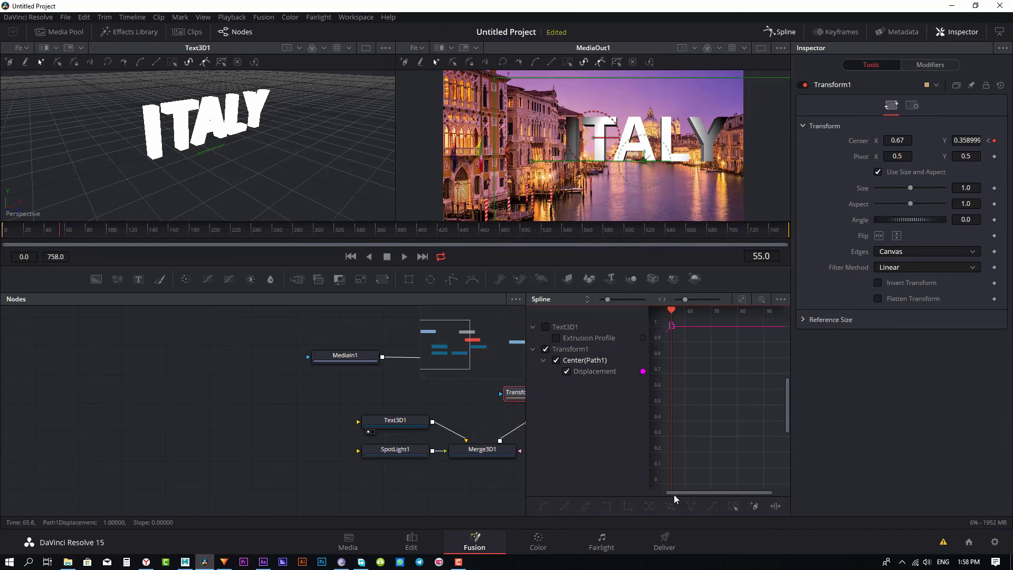
click(742, 299)
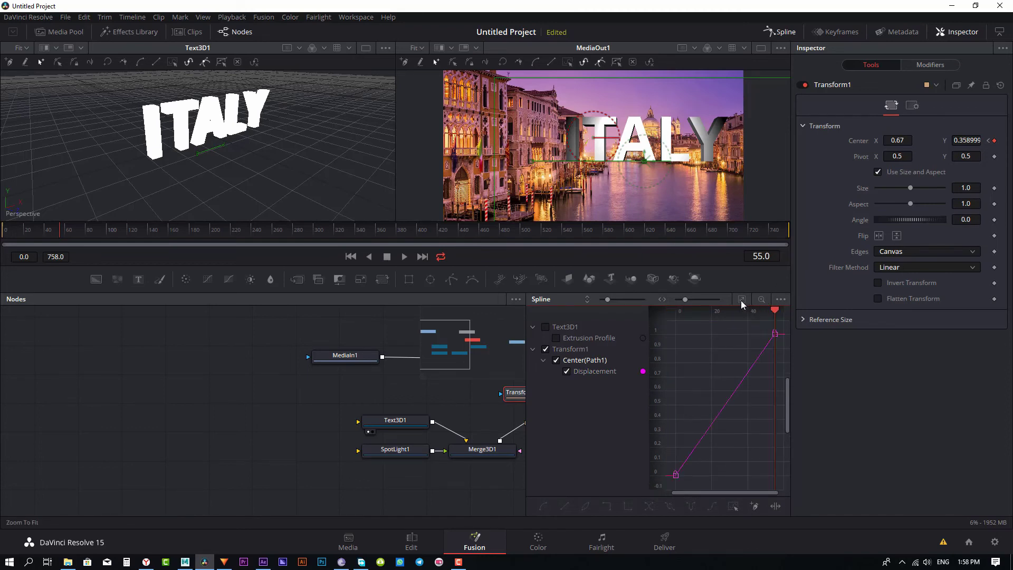
drag(778, 323, 654, 478)
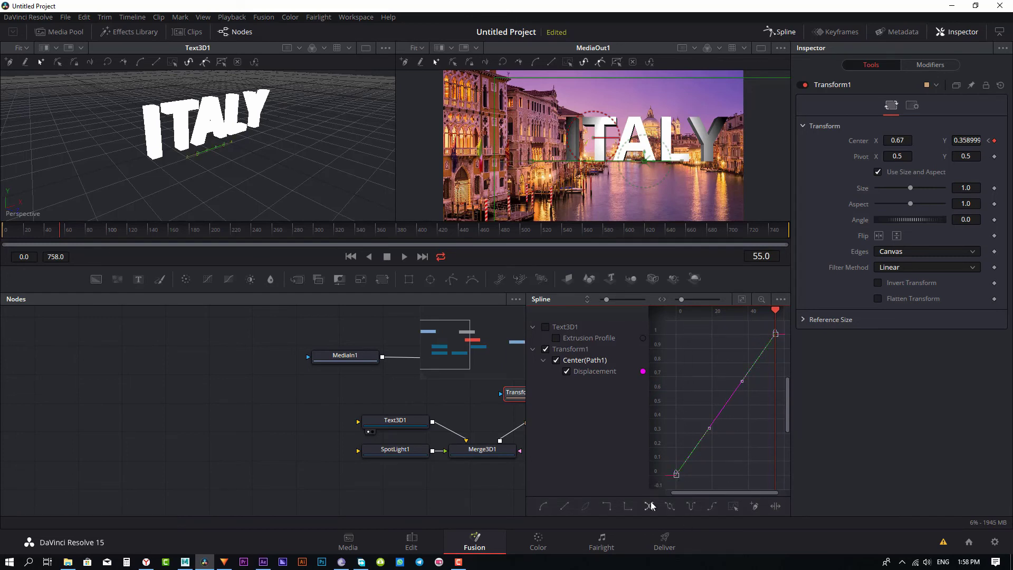
click(545, 507)
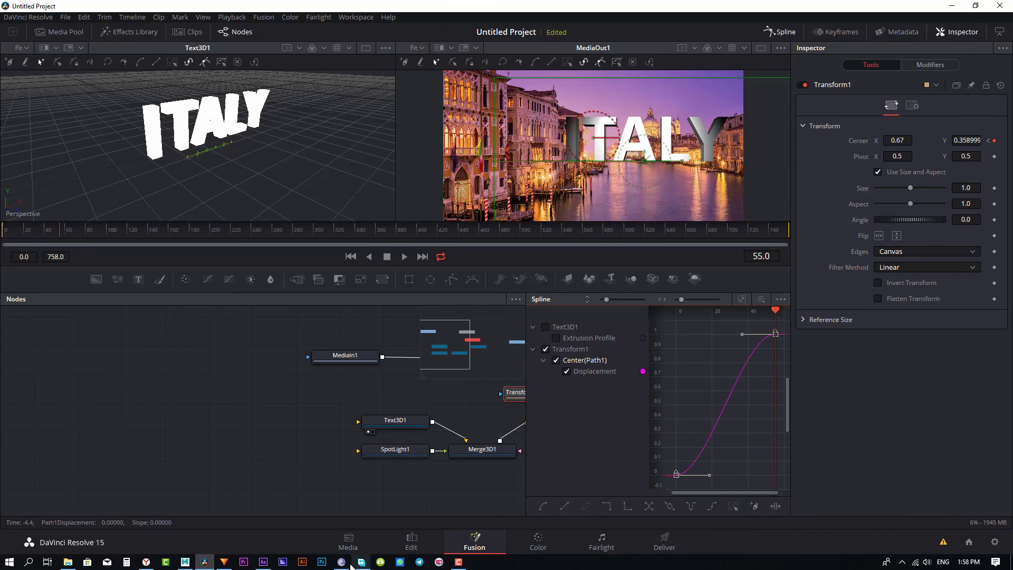
click(264, 562)
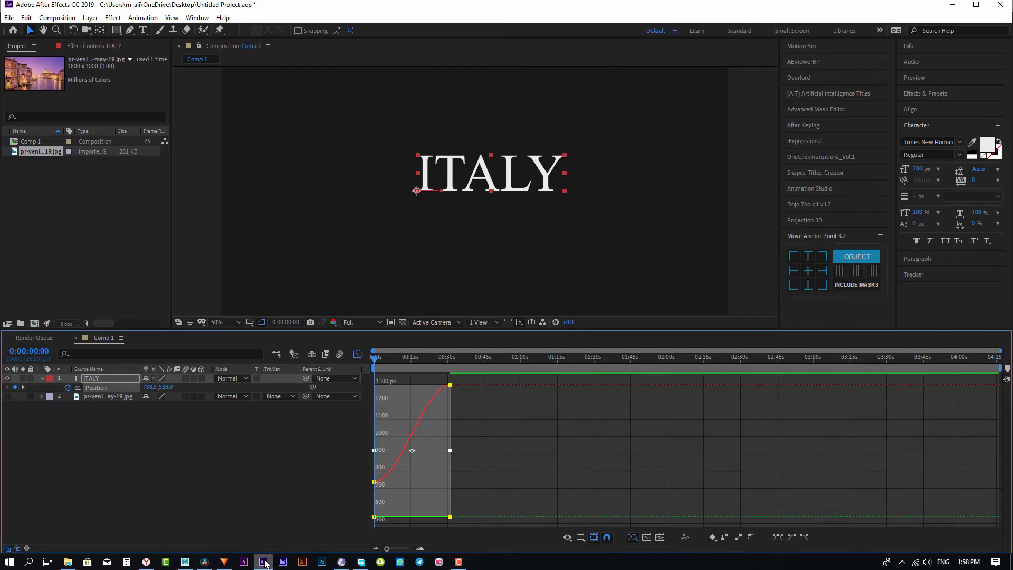
- Bring Maya's Graph Editor with pSphere1's eased animation curve back to the front via DaVinci Resolve
click(264, 563)
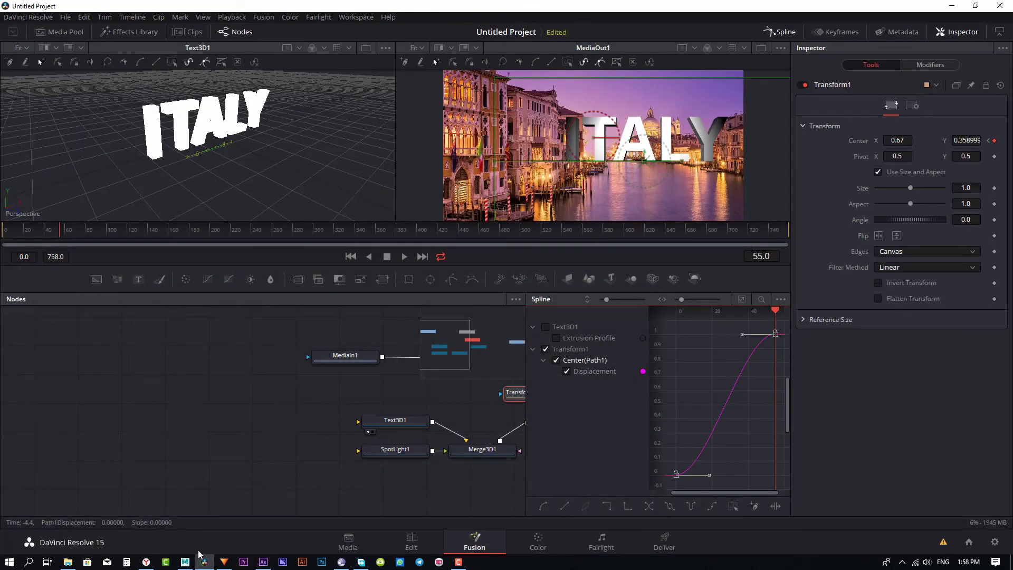
click(184, 562)
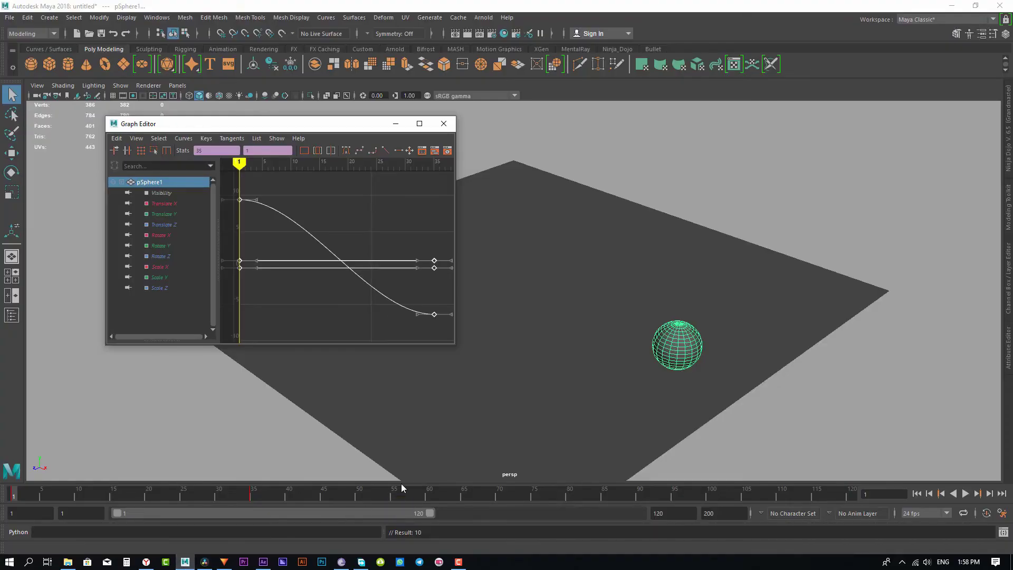
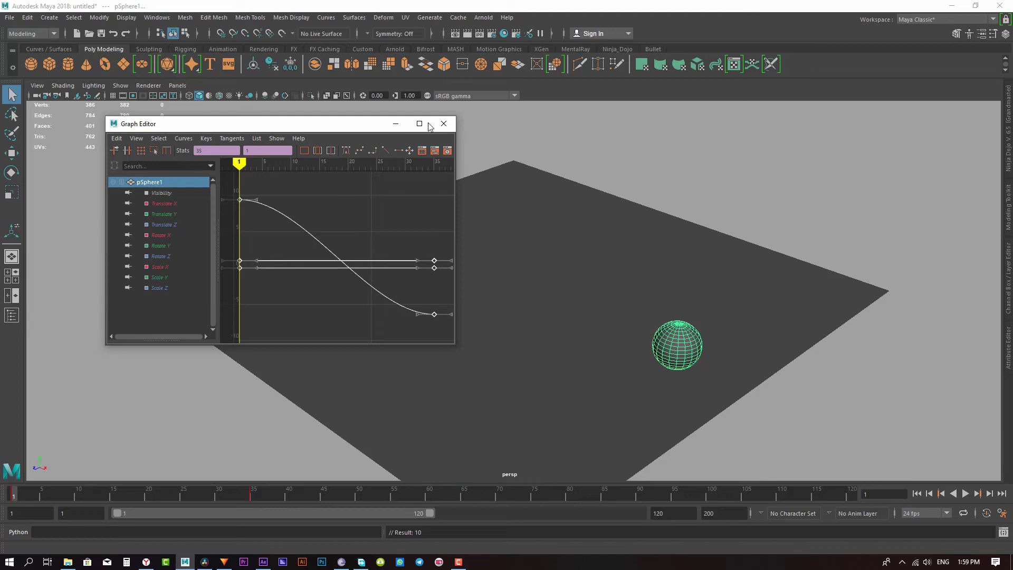
- Delete the sphere's animation keys on frames 1–38 so it stays put on the plane's right side
click(442, 124)
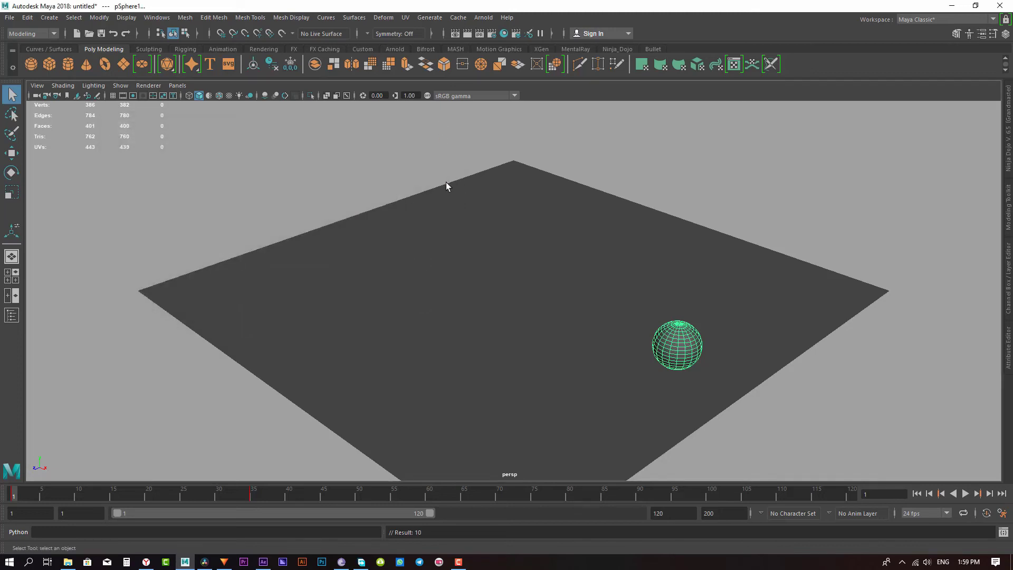
click(126, 494)
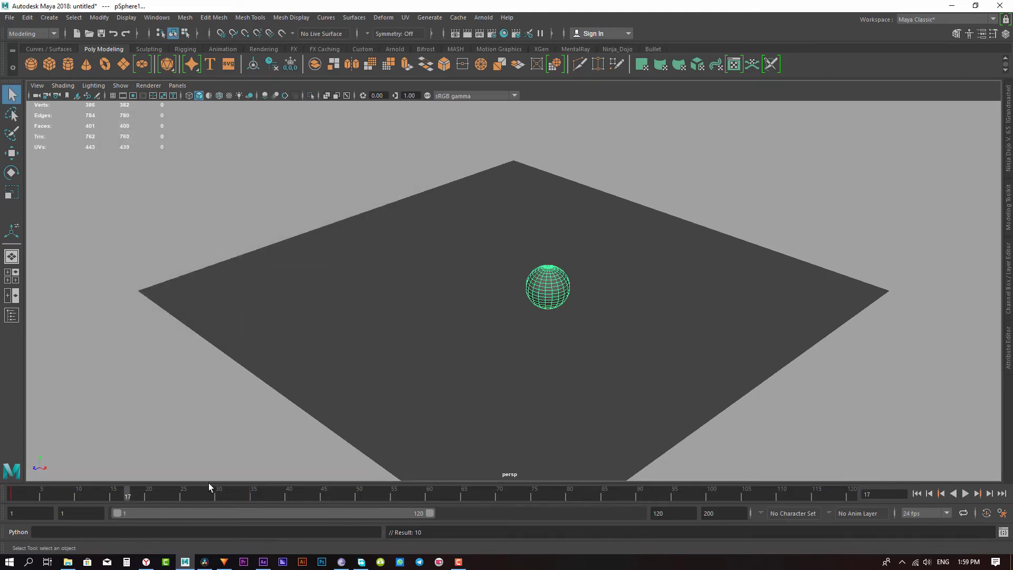
click(264, 496)
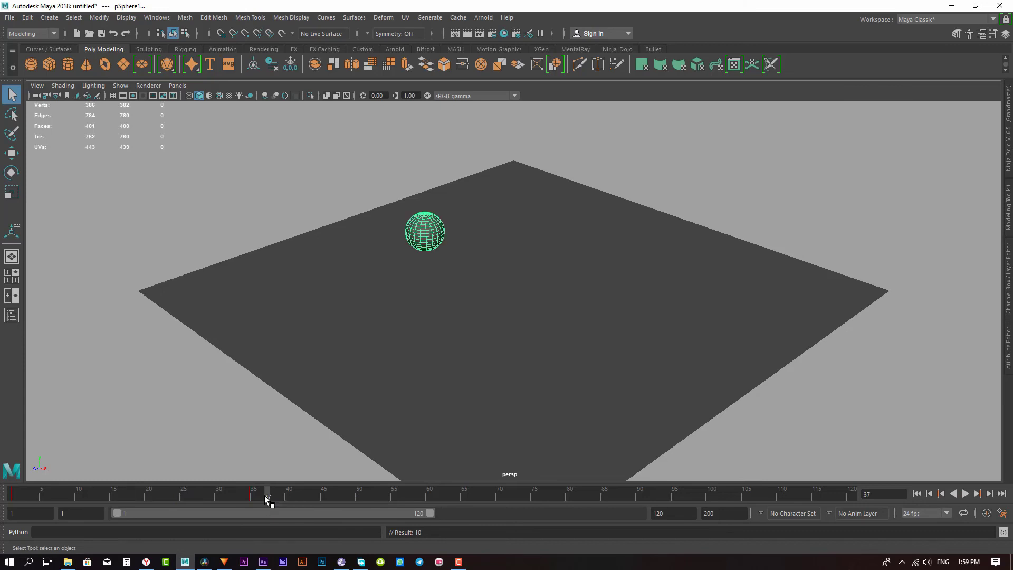
drag(265, 495, 12, 496)
right_click(177, 496)
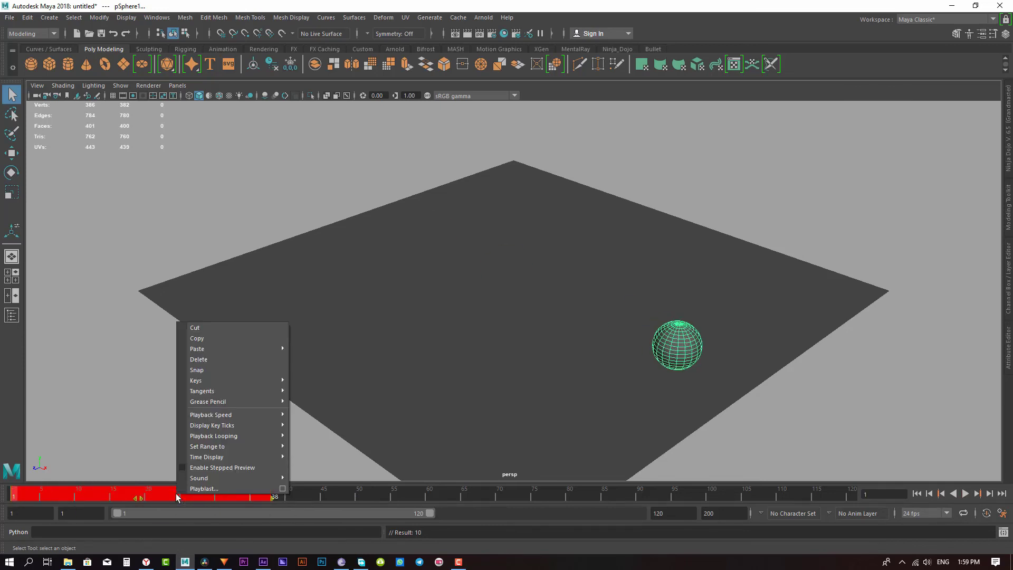
click(251, 360)
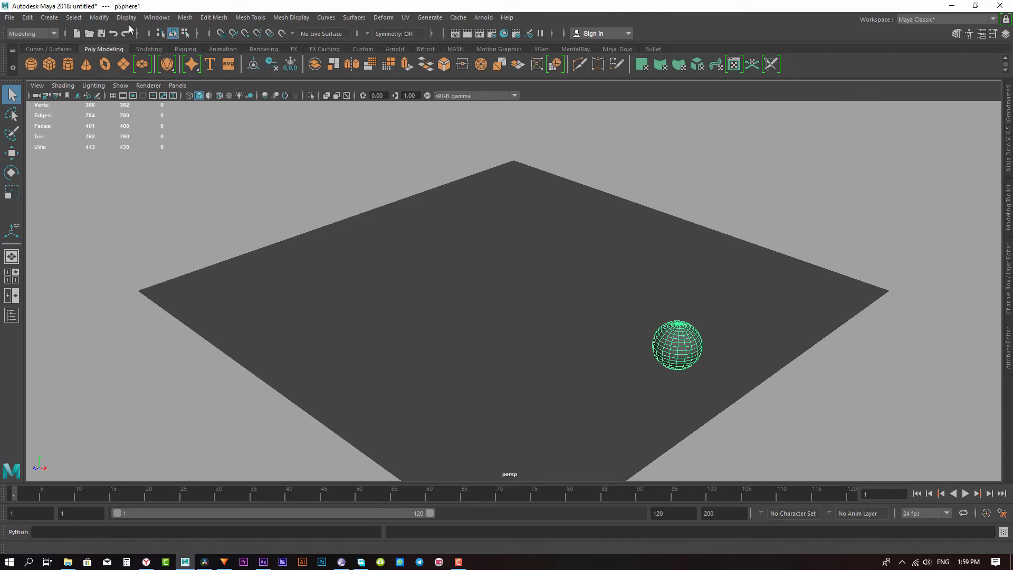
- Reset the sphere's transformations to the plane's centre and lift it on Y to rest on the ground
click(100, 17)
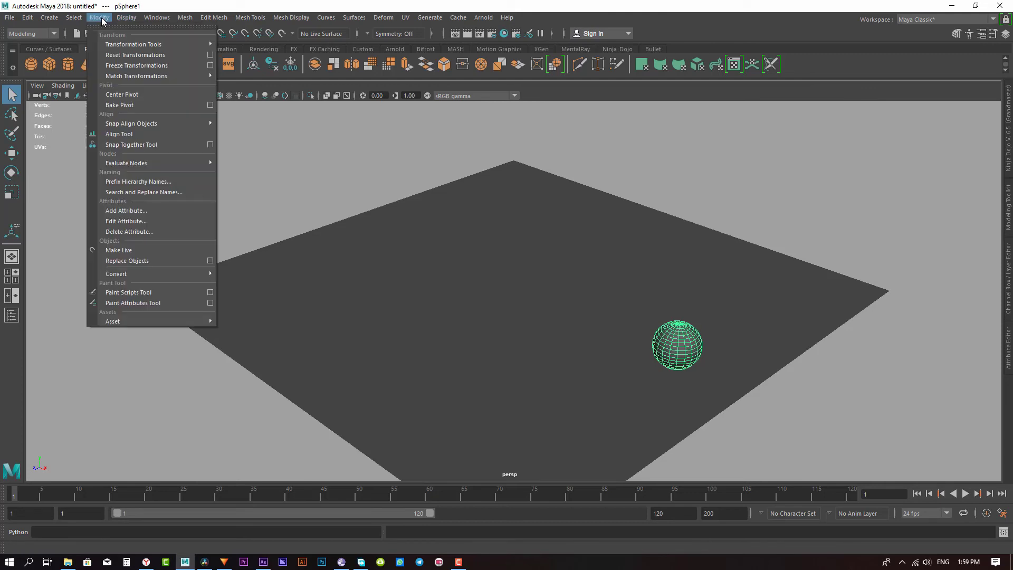
click(143, 58)
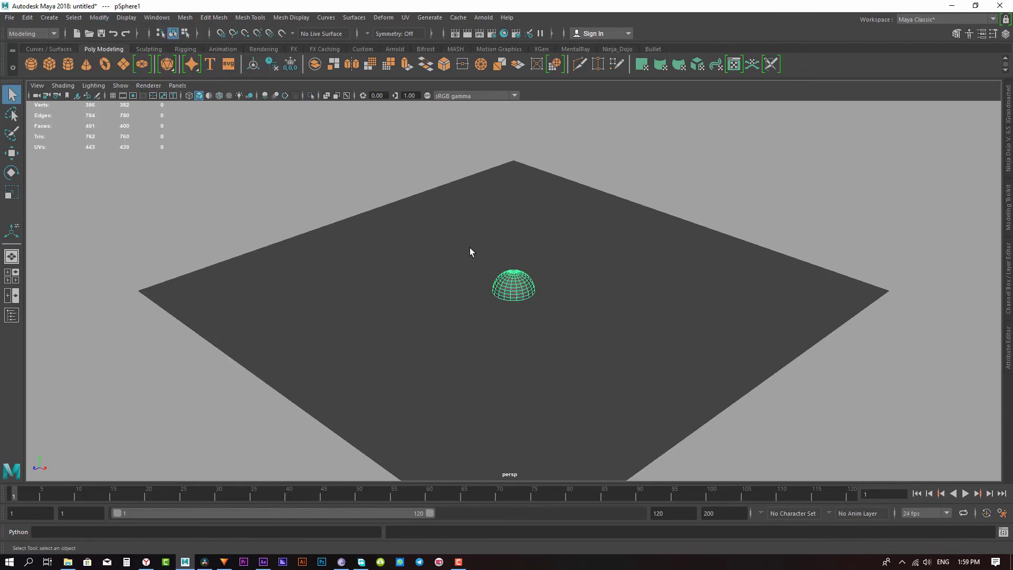
key(w)
mouse_move(513, 244)
mouse_down()
mouse_move(515, 221)
mouse_move(511, 230)
mouse_up()
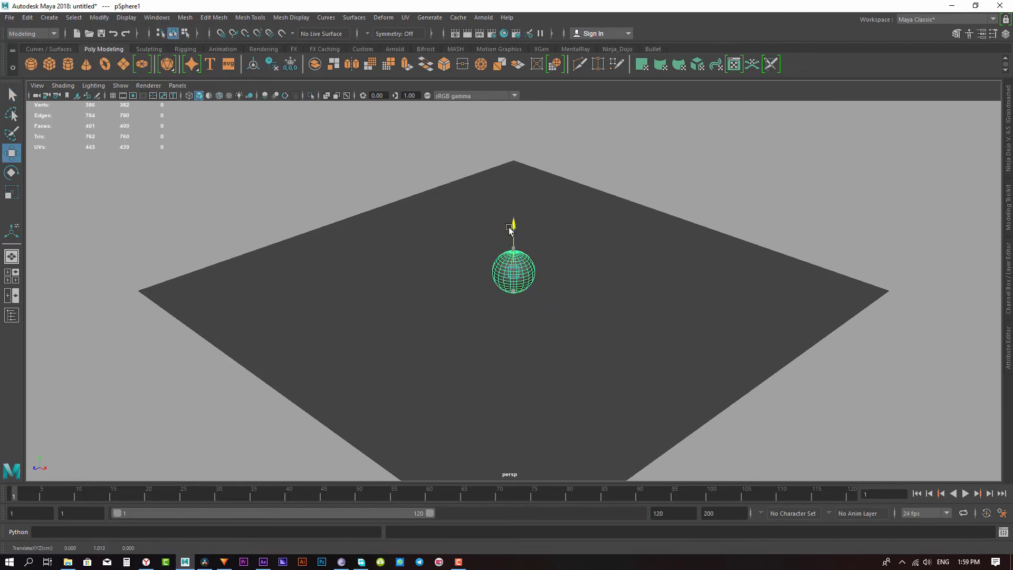
click(347, 182)
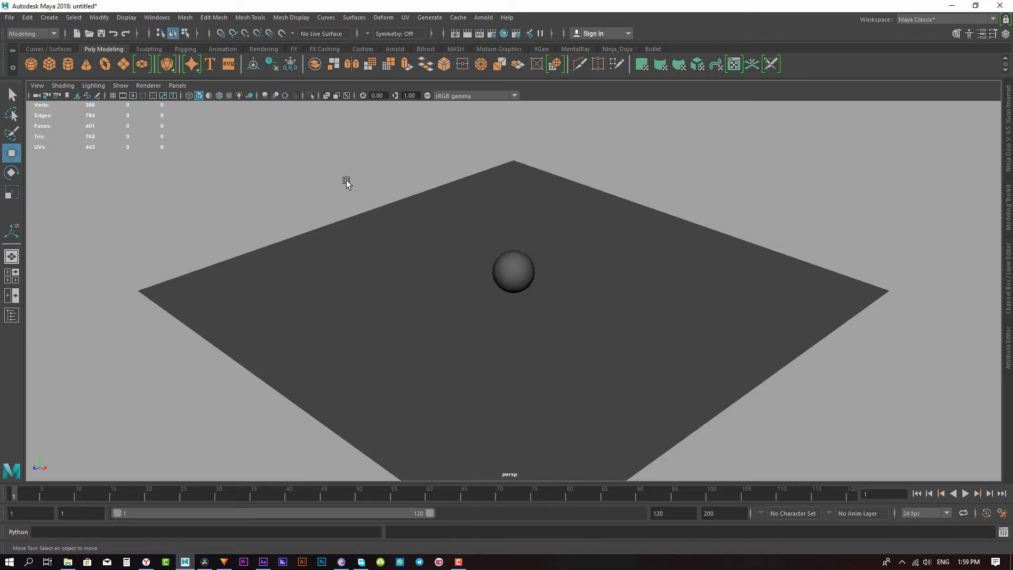
- Add a spot light from a torn-off Lights panel and place it above the plane beside the sphere
click(49, 18)
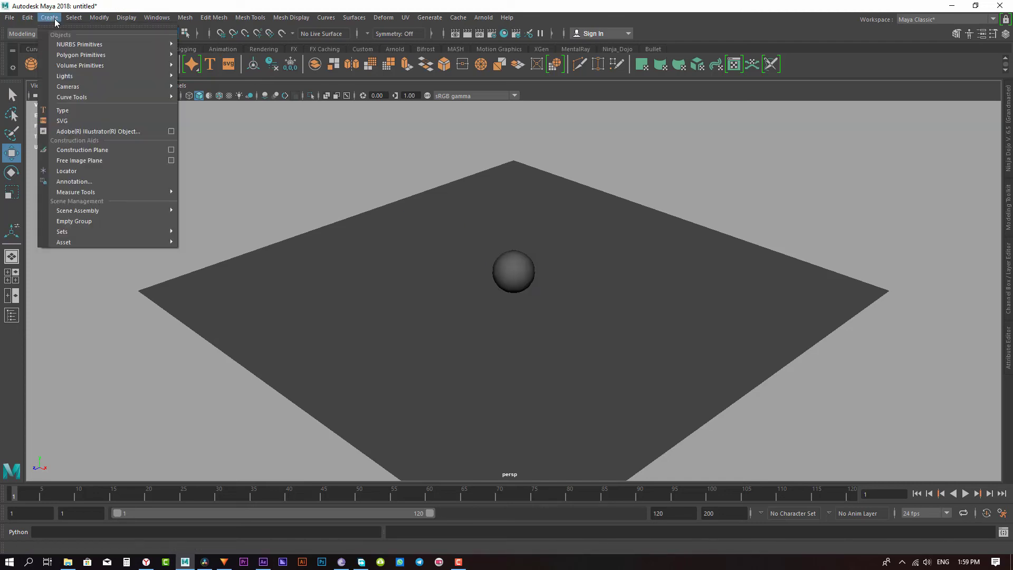
mouse_move(112, 77)
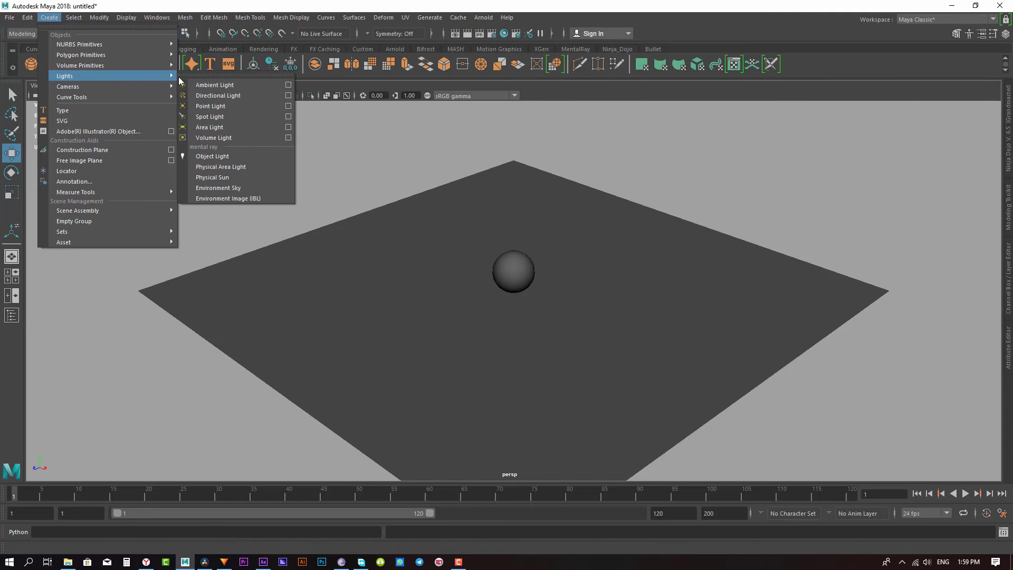
click(243, 77)
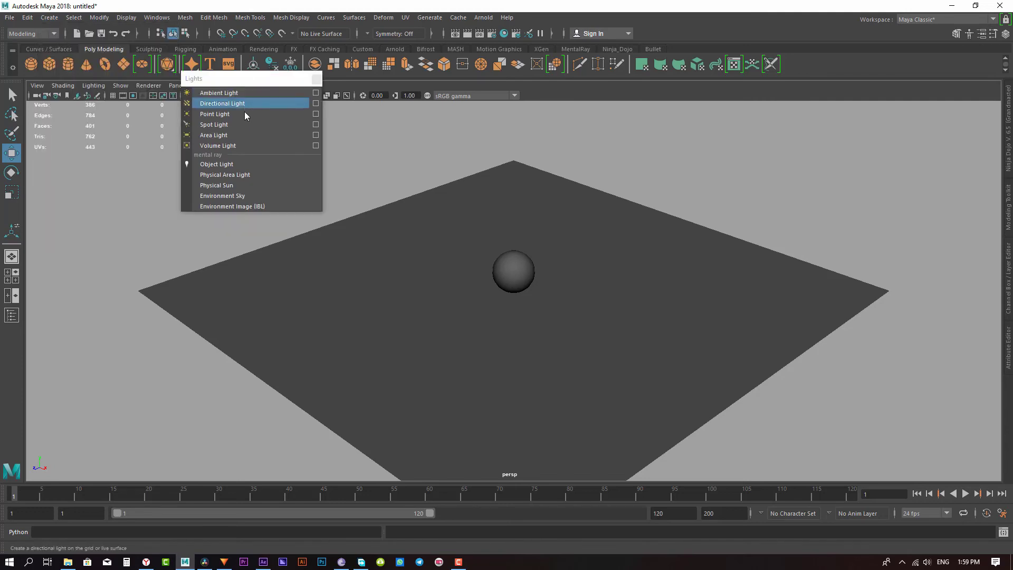
click(245, 124)
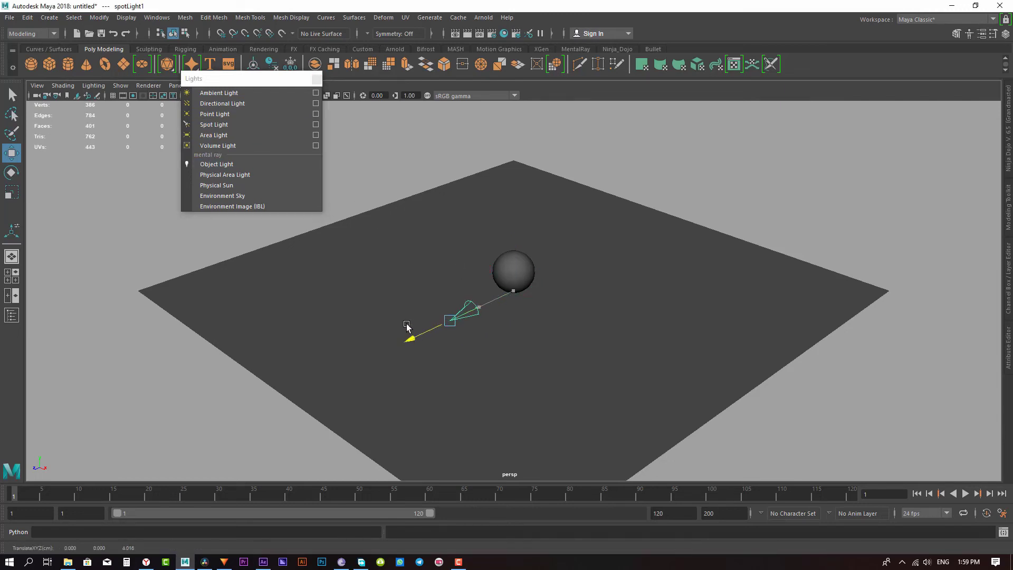
drag(482, 309, 414, 340)
mouse_move(437, 288)
mouse_down()
mouse_move(437, 249)
mouse_move(565, 250)
mouse_move(579, 221)
mouse_up()
key(e)
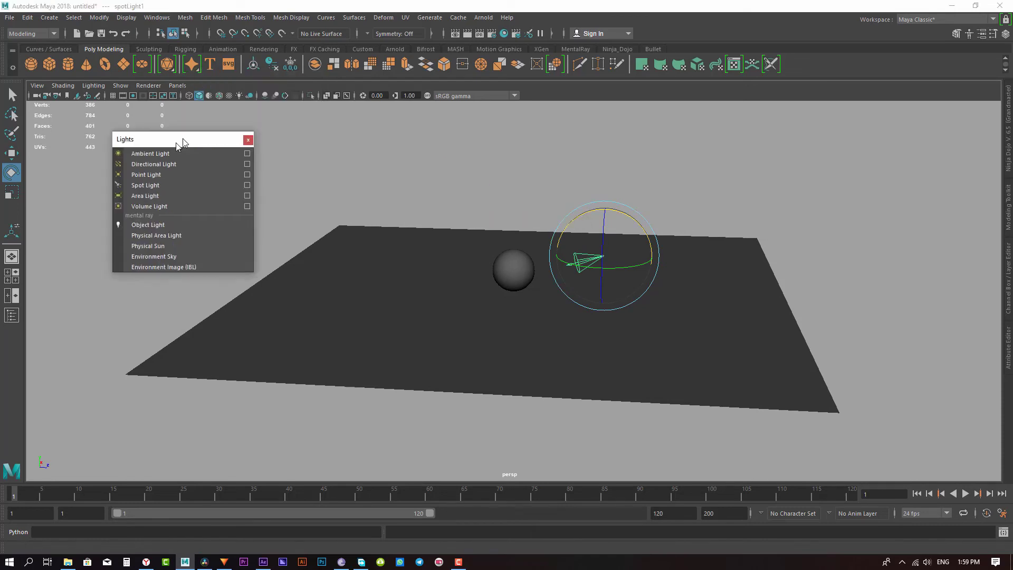
- Light the viewport with all scene lights and enable screen space ambient occlusion
drag(255, 80, 176, 146)
click(239, 96)
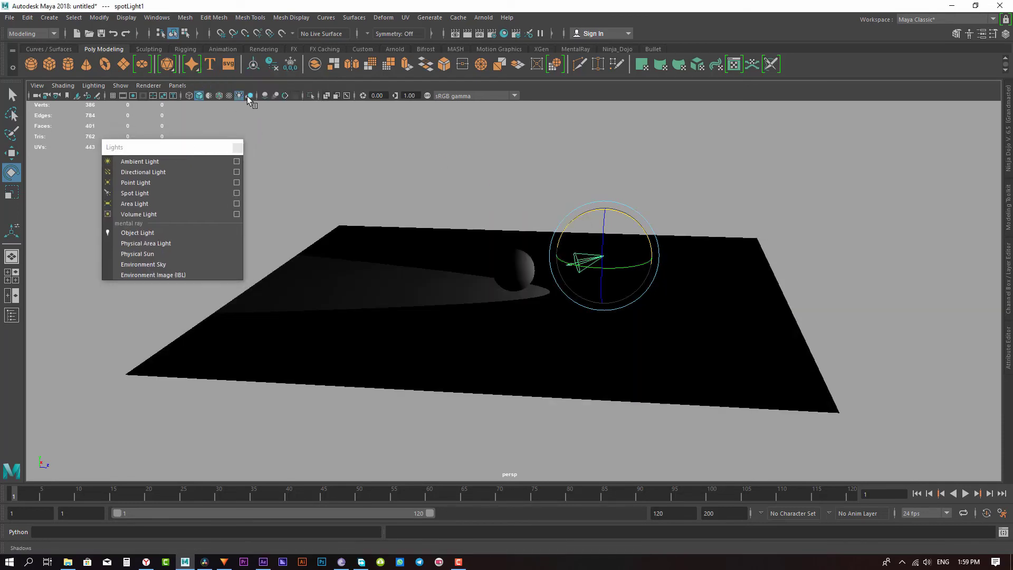
click(265, 96)
- Nudge the sphere slightly down on Y onto the plane
click(505, 263)
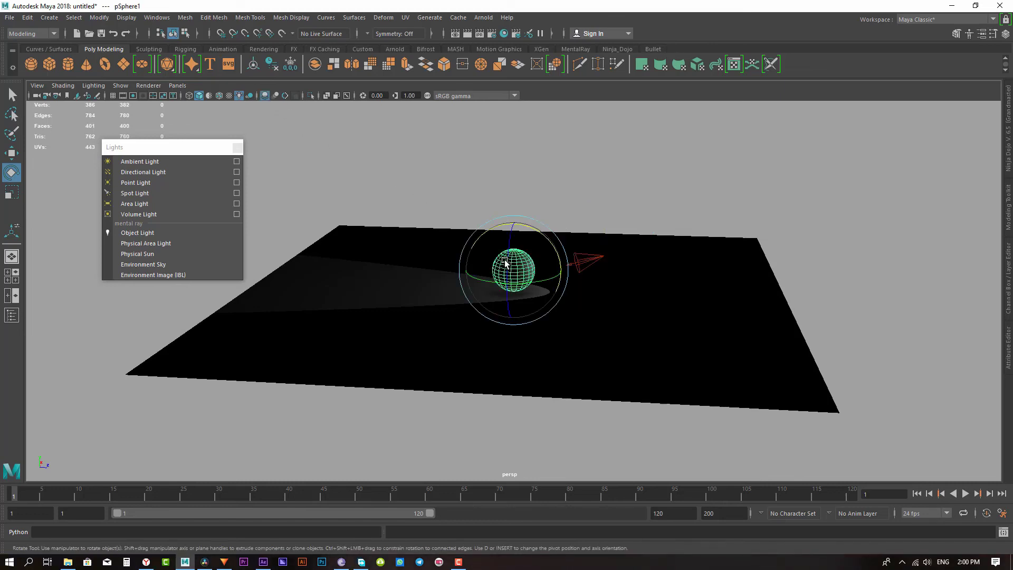
key(w)
click(510, 231)
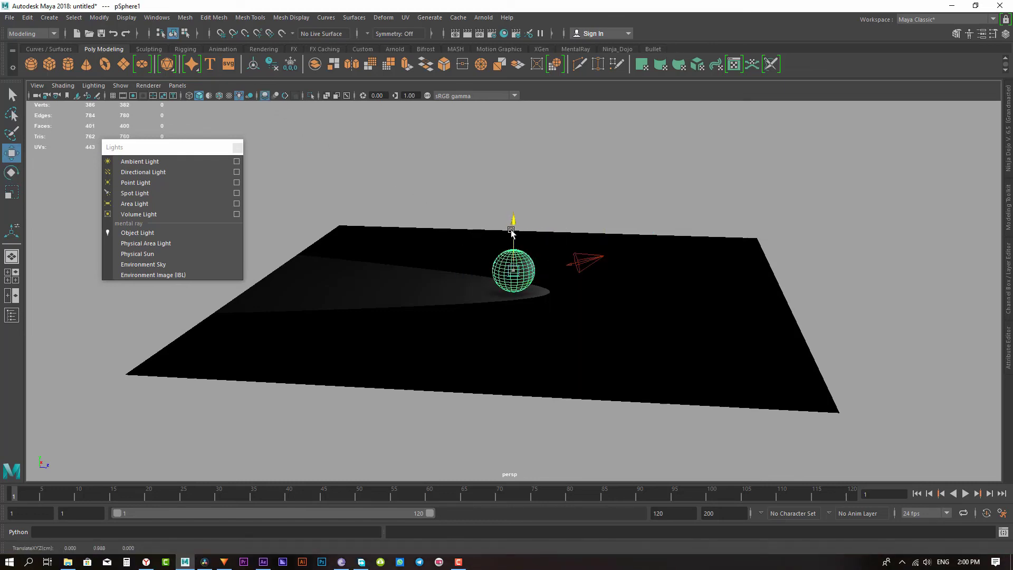
drag(509, 230, 506, 231)
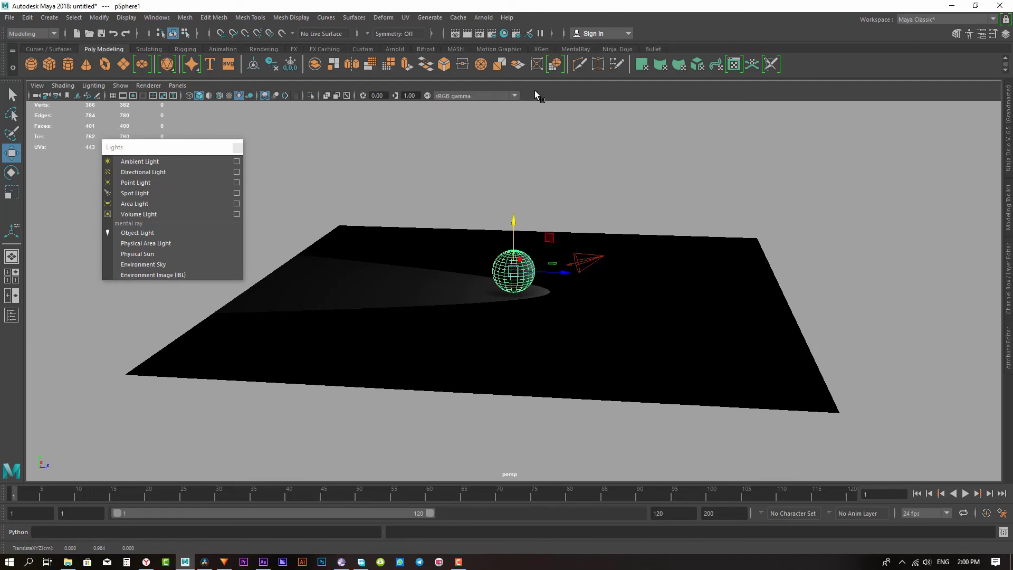
- Select the spot light and show its attributes: intensity 1.000, cone angle 40.000
click(12, 94)
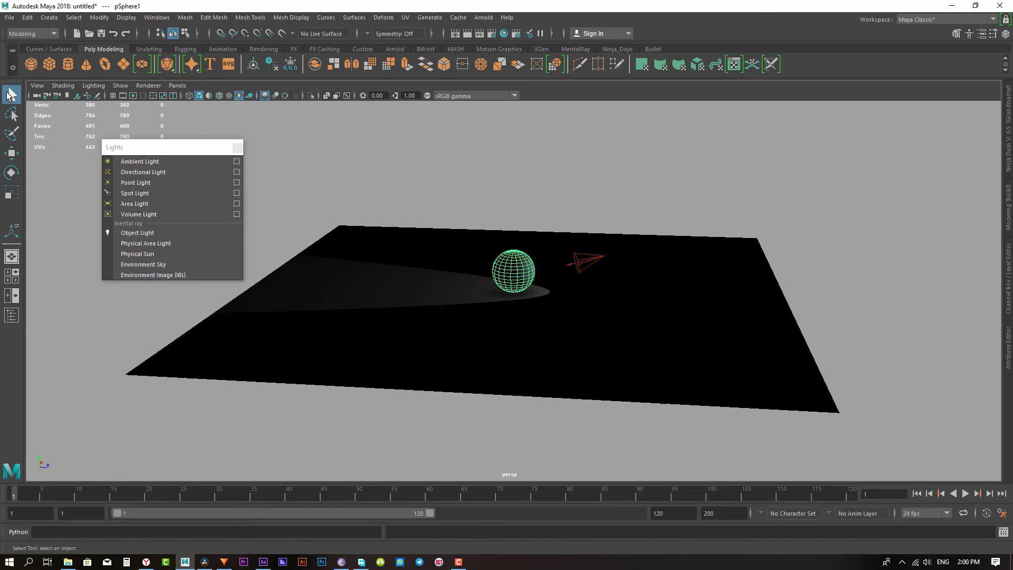
scroll(336, 261, up, 3)
scroll(340, 257, up, 3)
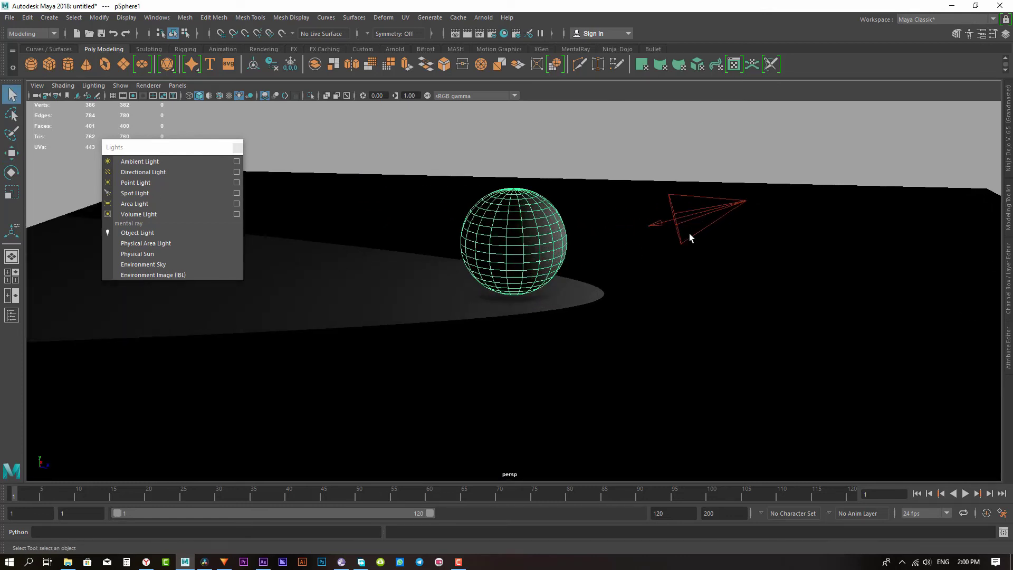
scroll(689, 233, down, 3)
scroll(689, 233, down, 2)
click(626, 242)
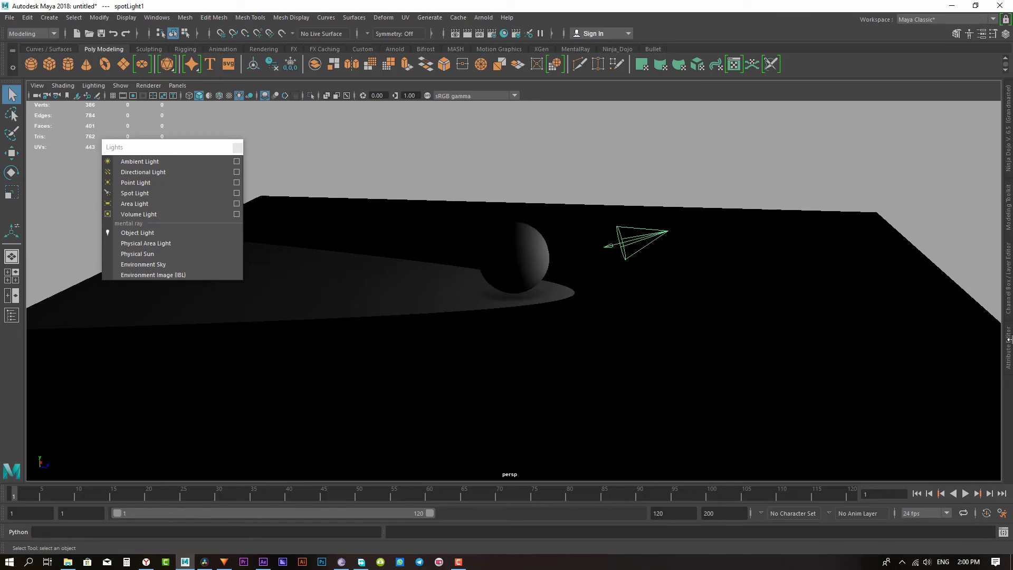
click(1009, 360)
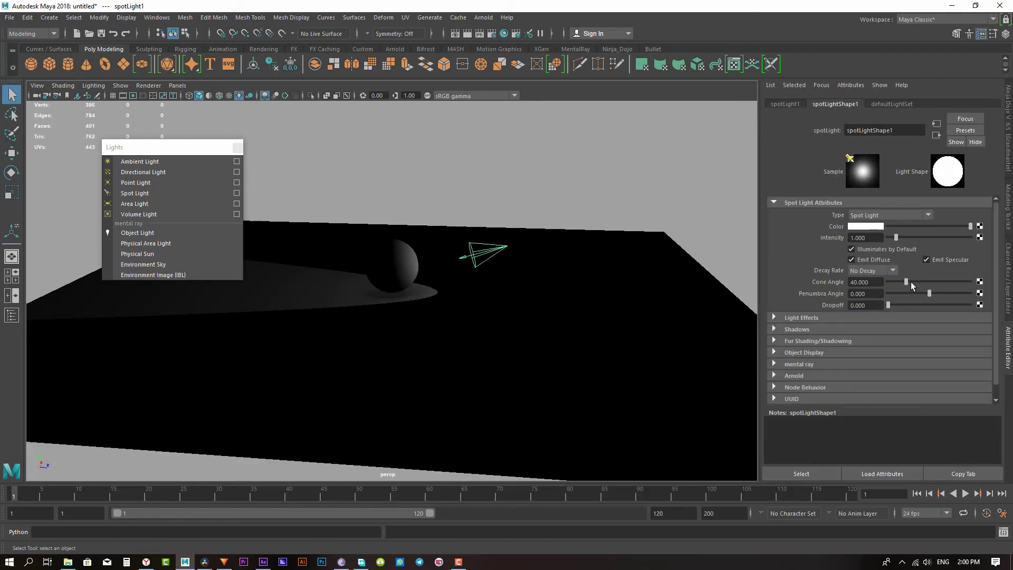
- Widen the spot light's cone angle to 73.637
drag(906, 282, 920, 283)
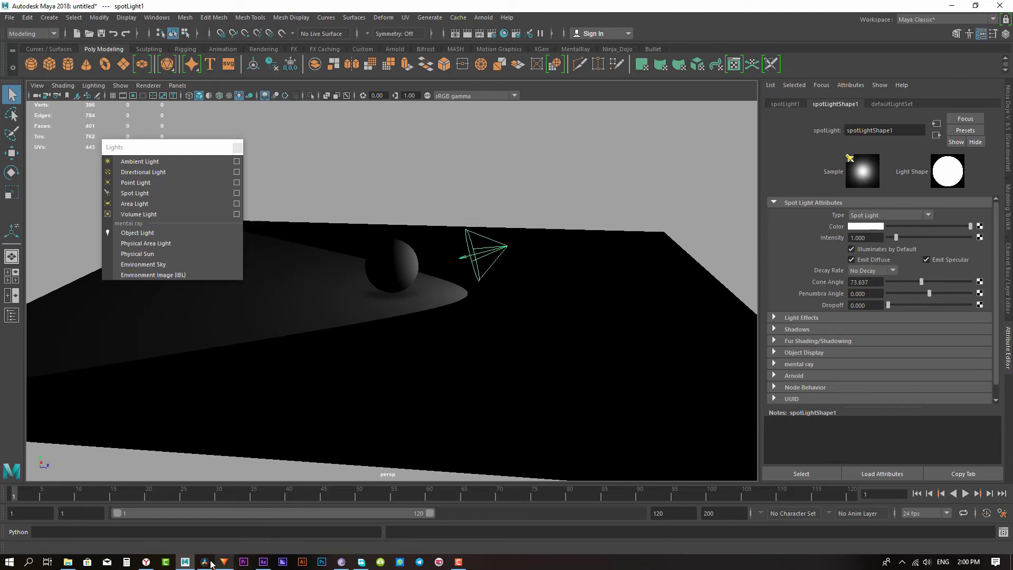
click(209, 563)
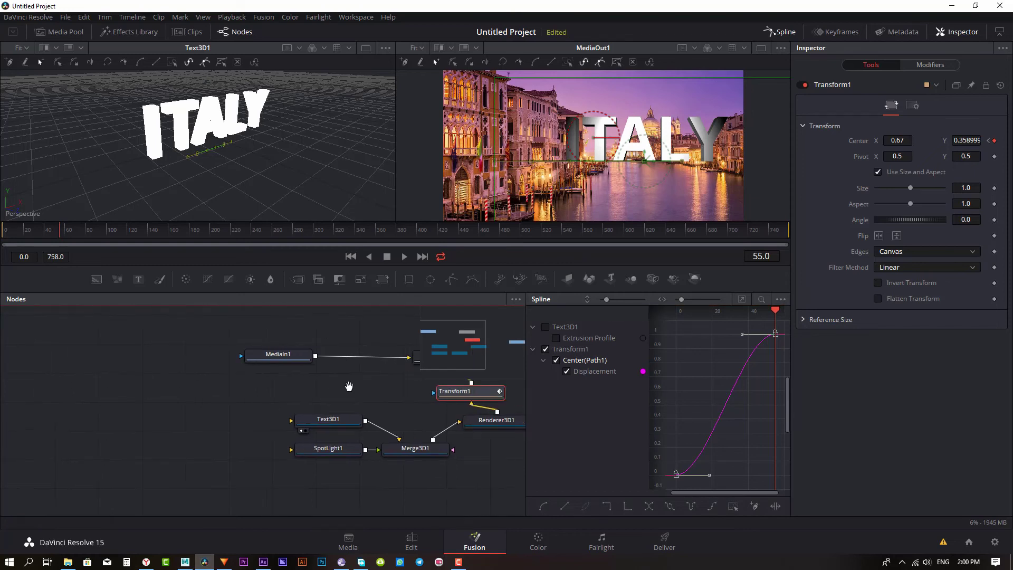
- Check Resolve's SpotLight1 settings (cone angle 48.19, penumbra 14.17) for reference, then return to Maya
drag(437, 391, 257, 389)
click(239, 452)
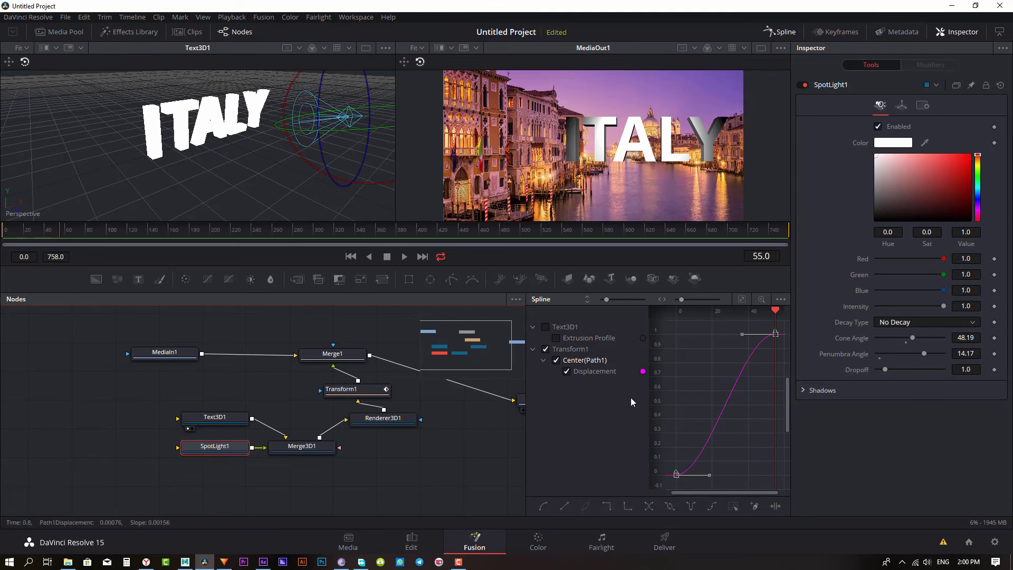
click(185, 561)
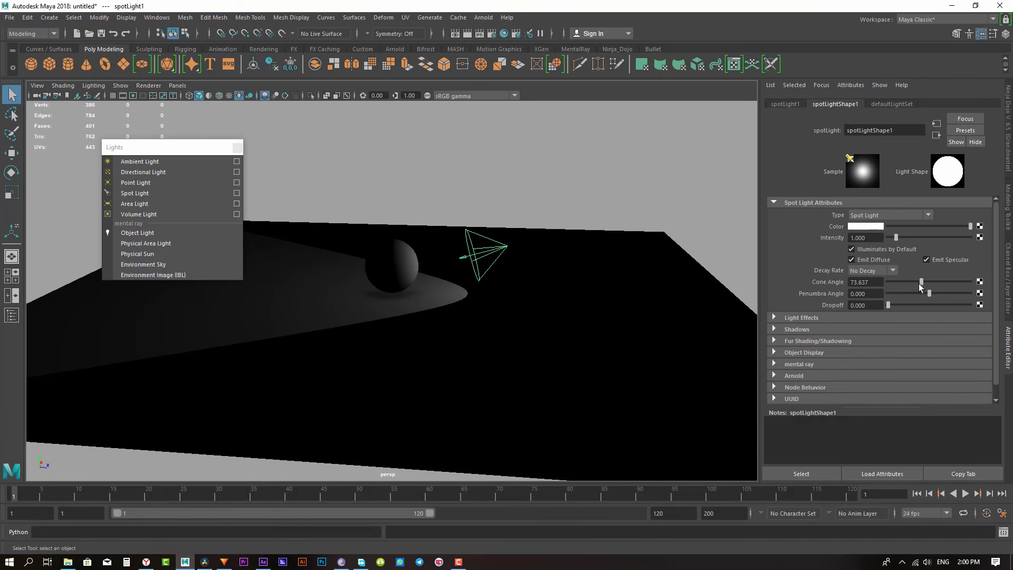
- Give the spot light a penumbra angle of 10 and a dropoff of 1.656
drag(929, 292, 974, 293)
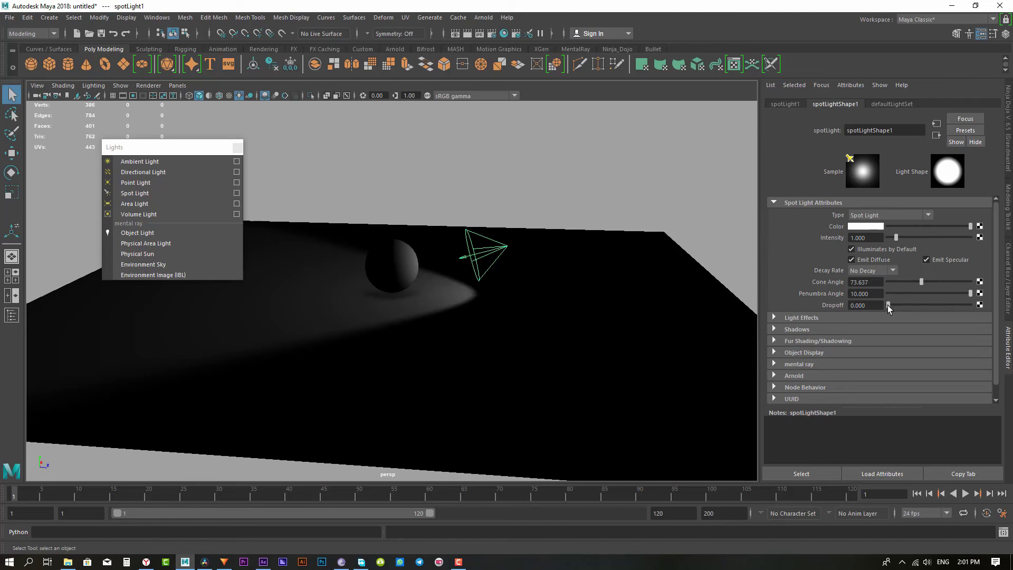
drag(887, 306, 889, 306)
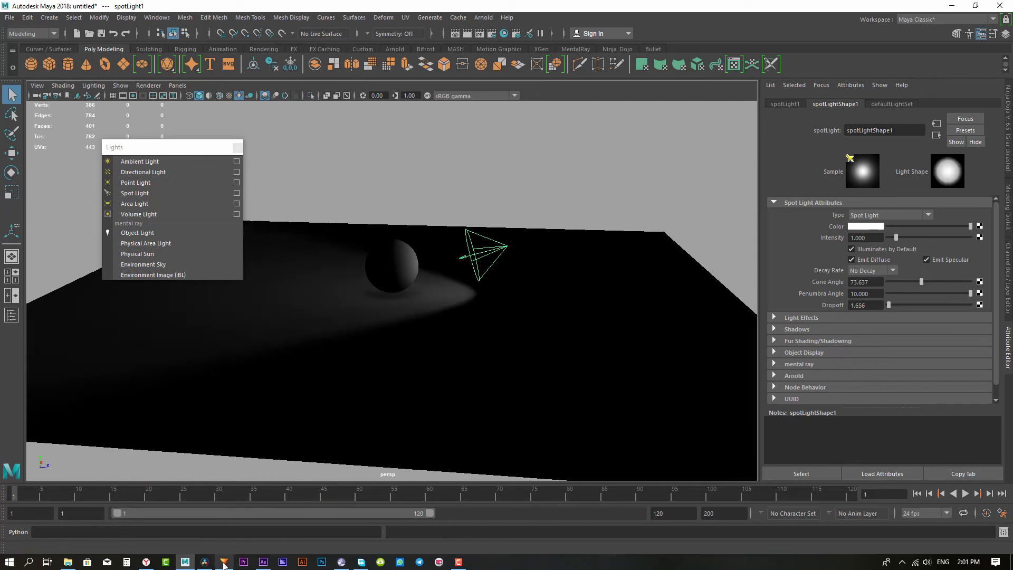
click(205, 561)
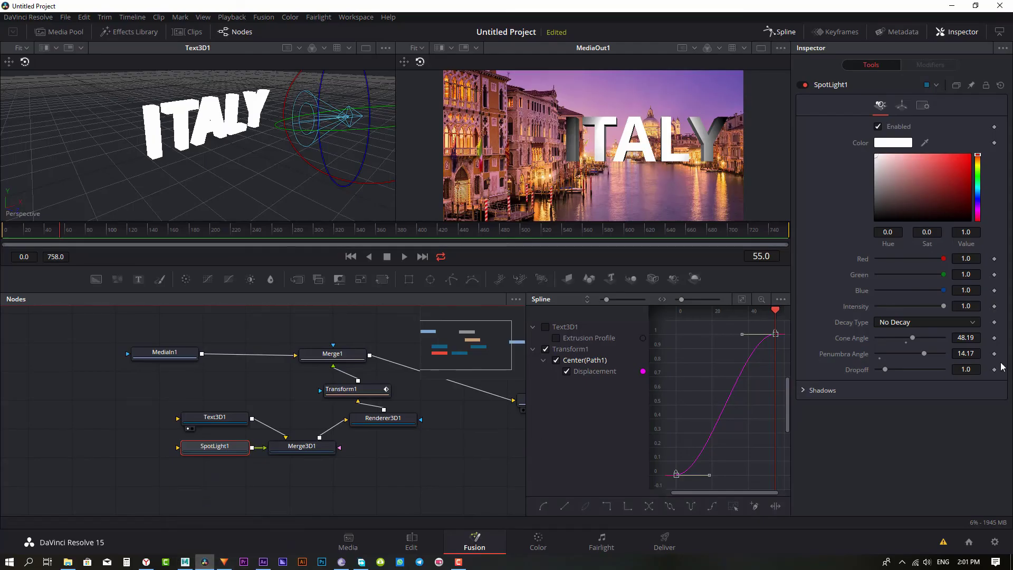
- Raise SpotLight1's dropoff in Fusion from 1.0 to about 2.69
mouse_move(885, 371)
mouse_down()
mouse_move(914, 372)
mouse_move(899, 375)
mouse_up()
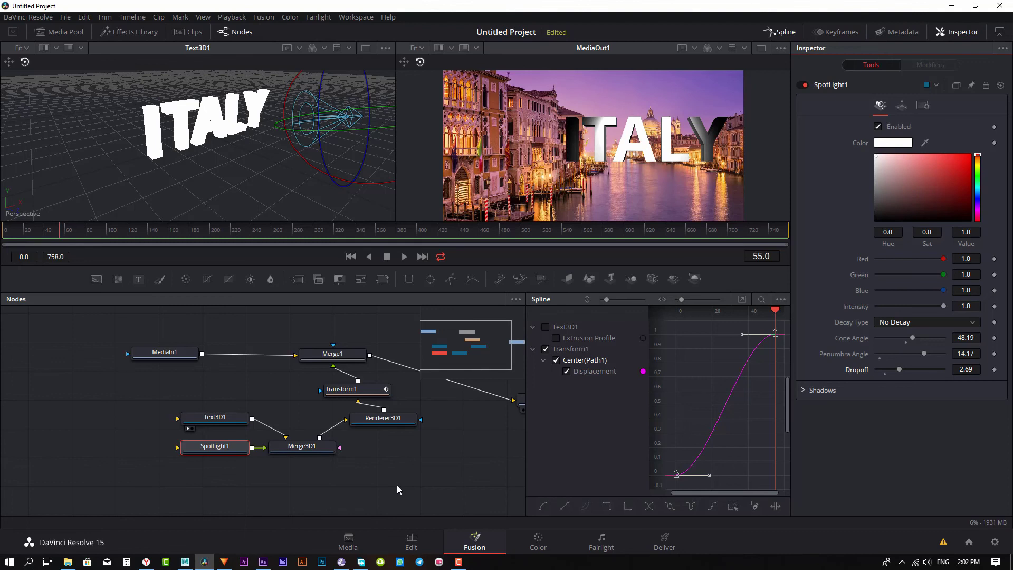
click(263, 562)
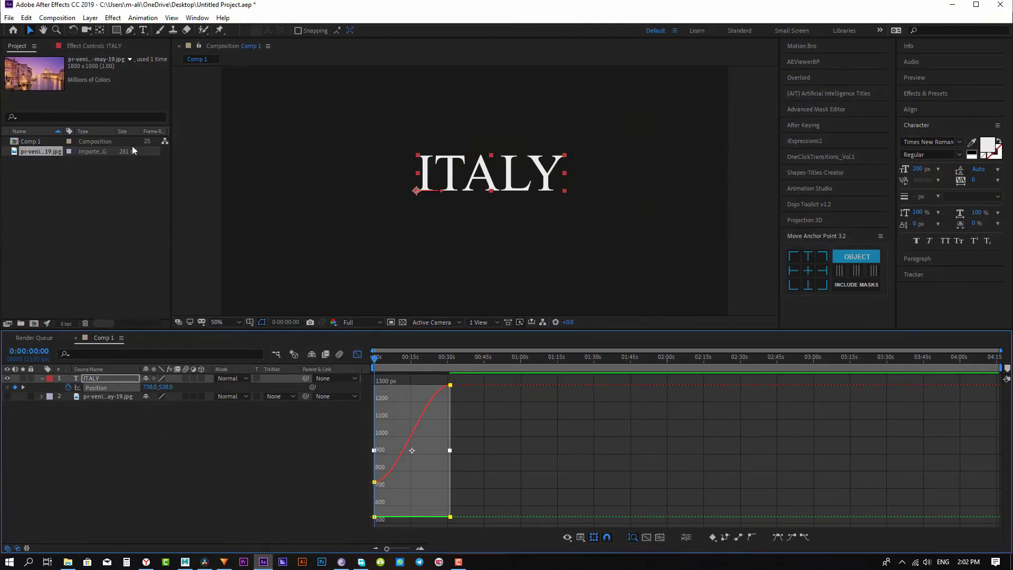
- Begin a new Spot Light 1 layer in After Effects with the Spot light type
right_click(122, 438)
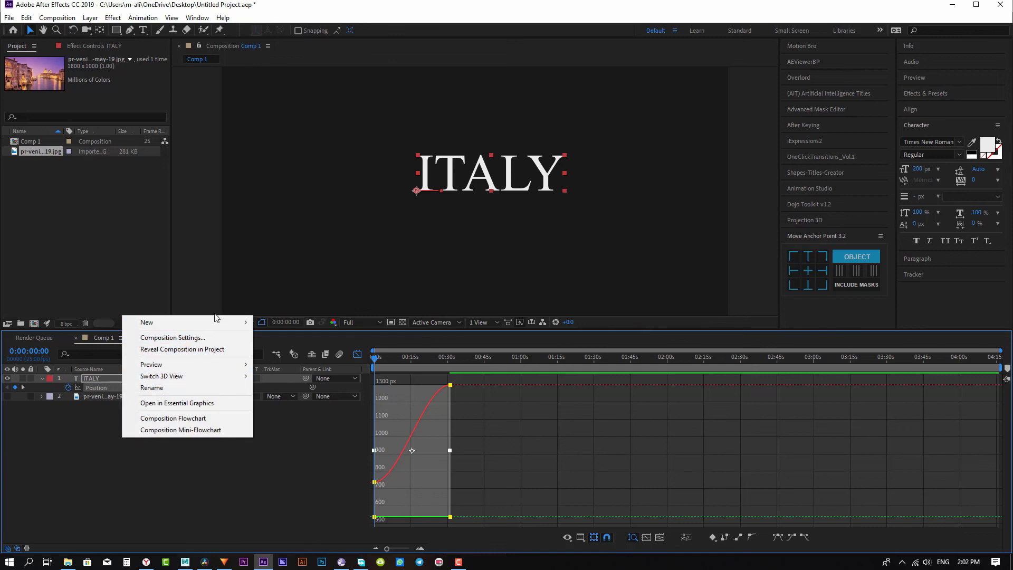
mouse_move(219, 323)
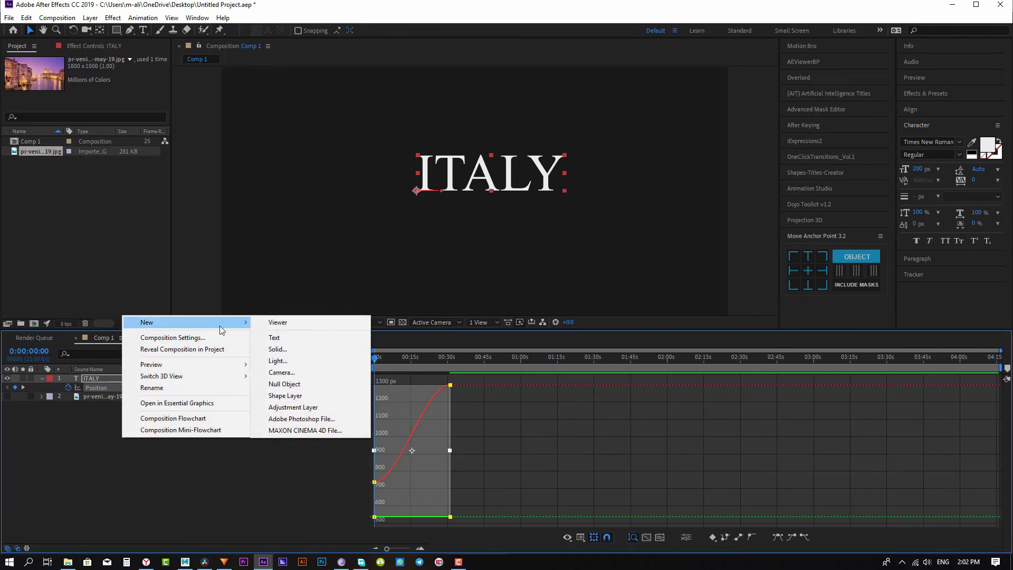
click(288, 365)
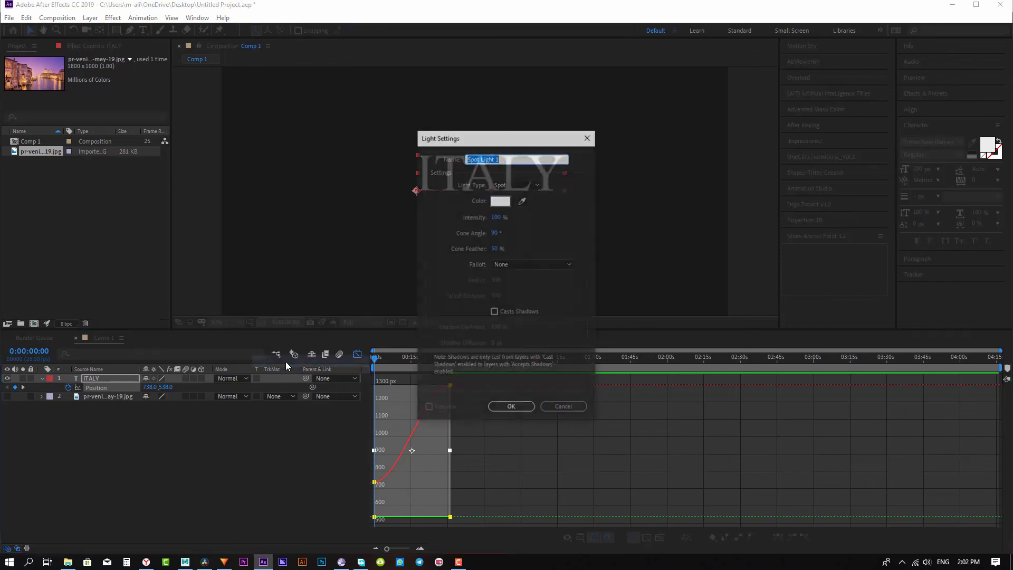
click(514, 188)
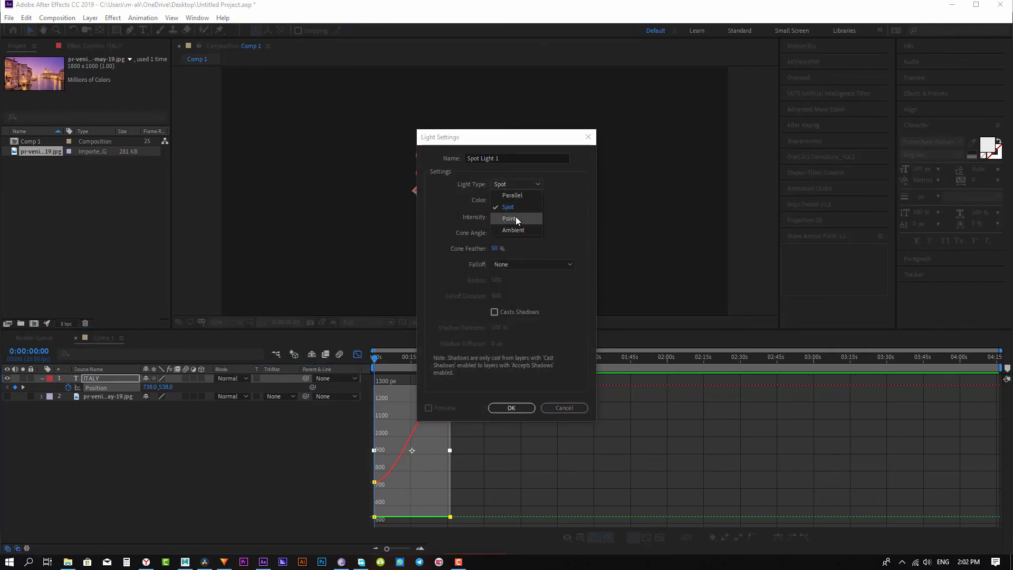
click(562, 241)
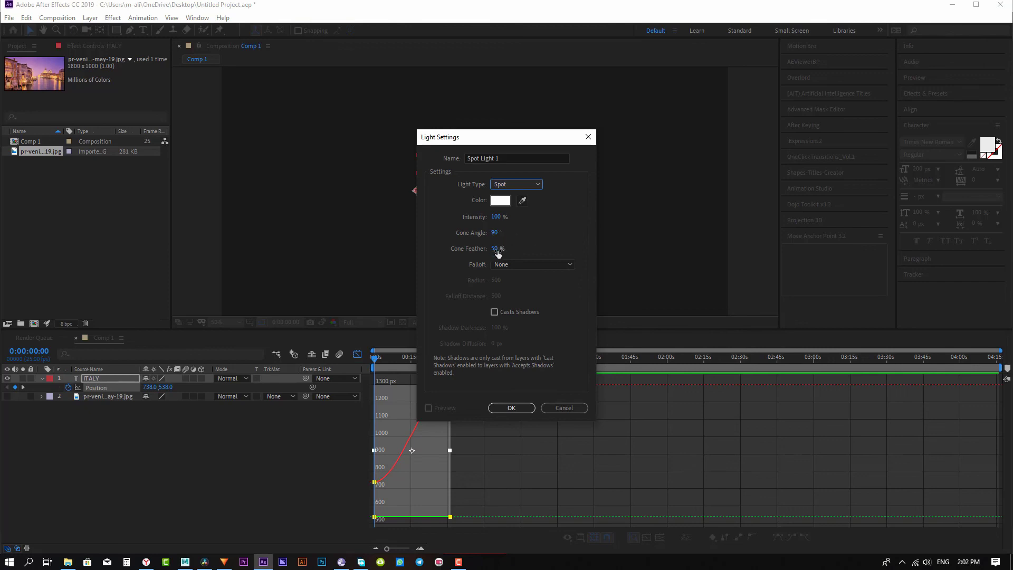
click(206, 562)
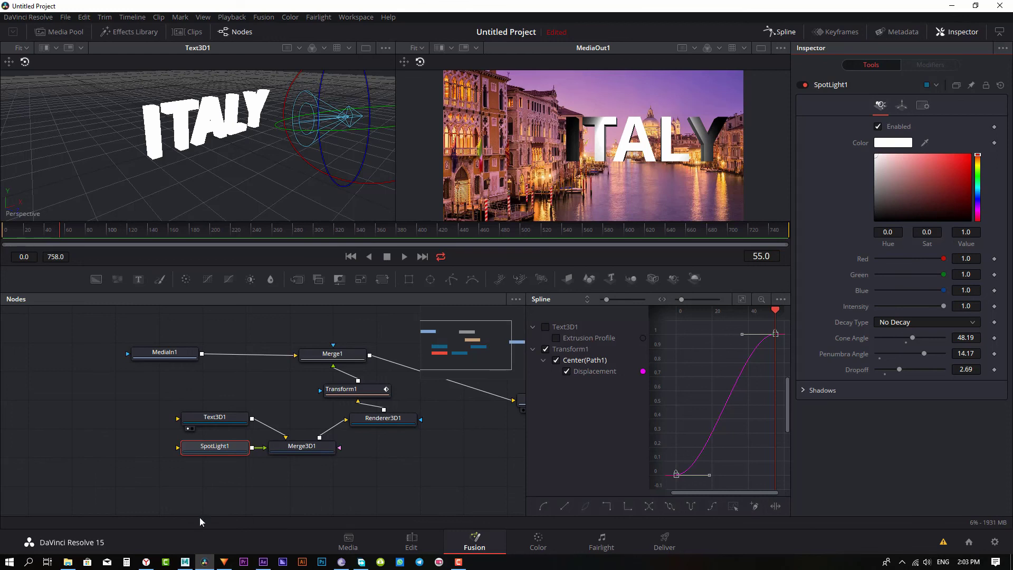
- Show DaVinci Resolve's Fairlight page with the empty Audio 1 track and ITALY preview
click(147, 563)
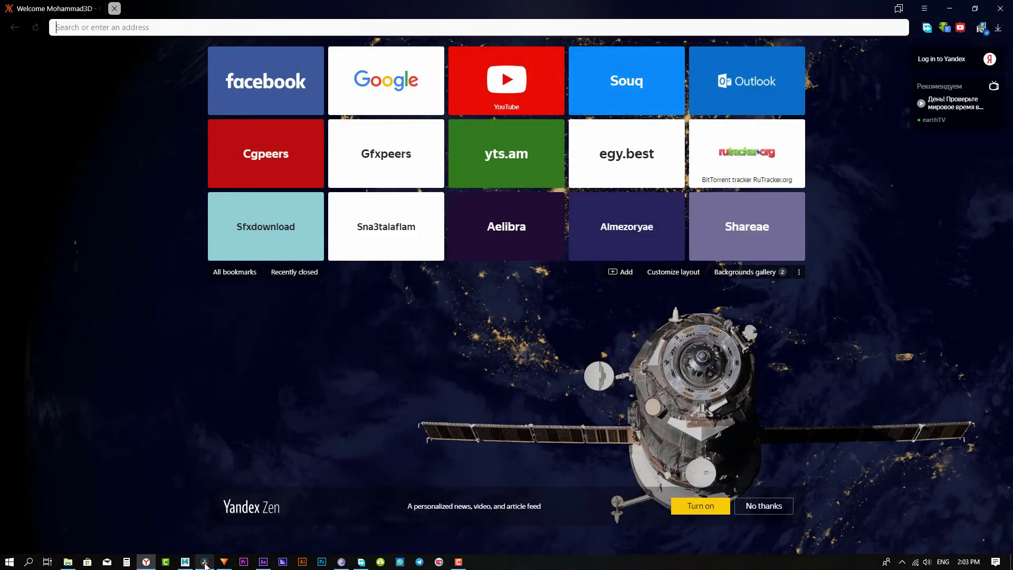
click(205, 562)
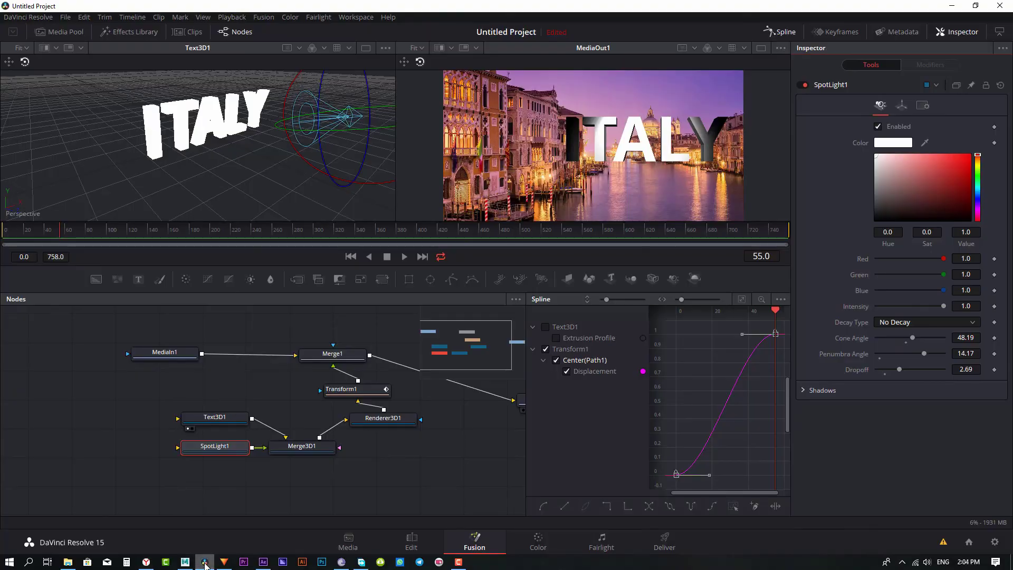
click(610, 537)
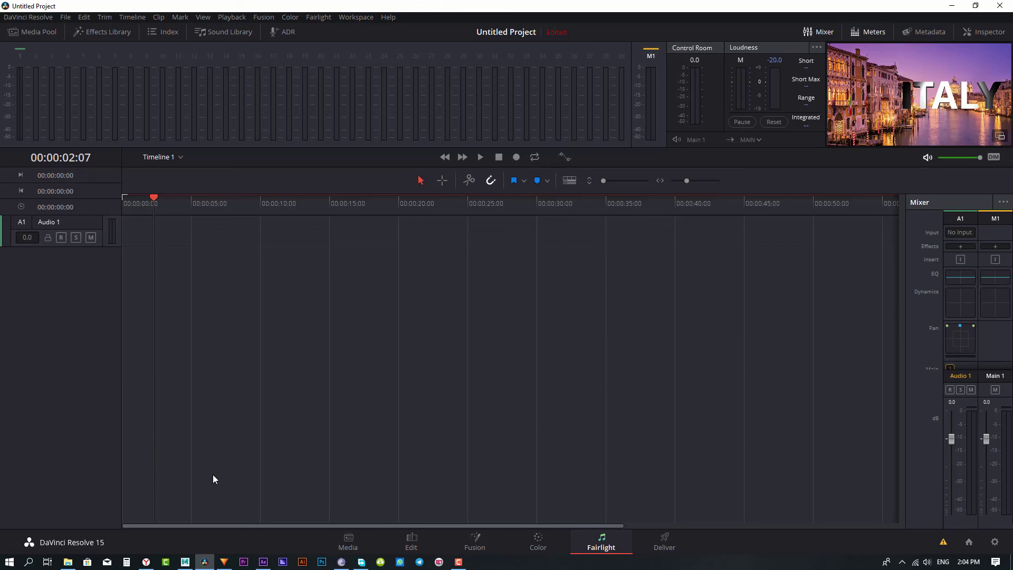
- Search 'audacity' in Yandex Browser and open the Audacity download page on audacityteam.org
click(147, 561)
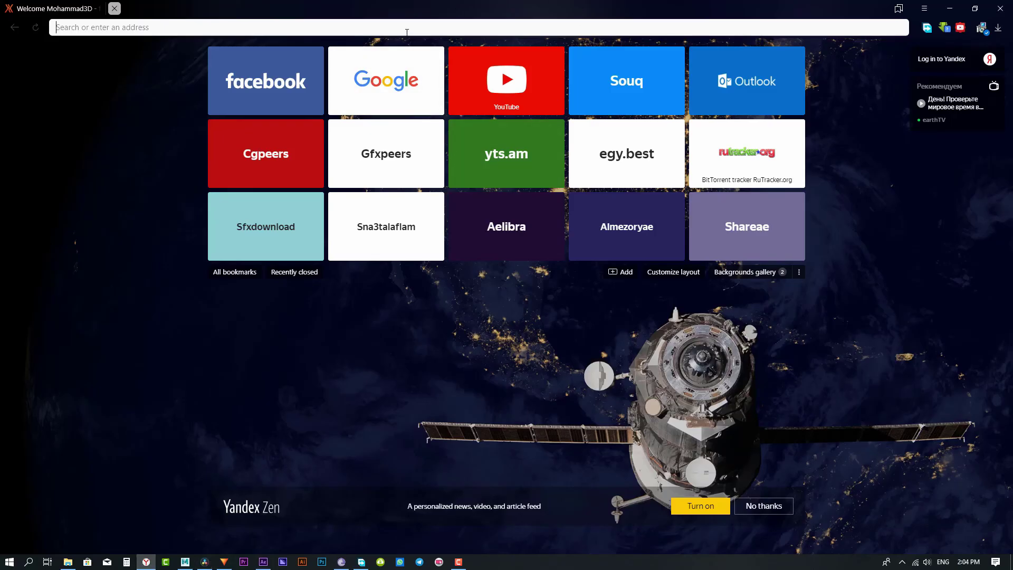
text(audacityteam.org)
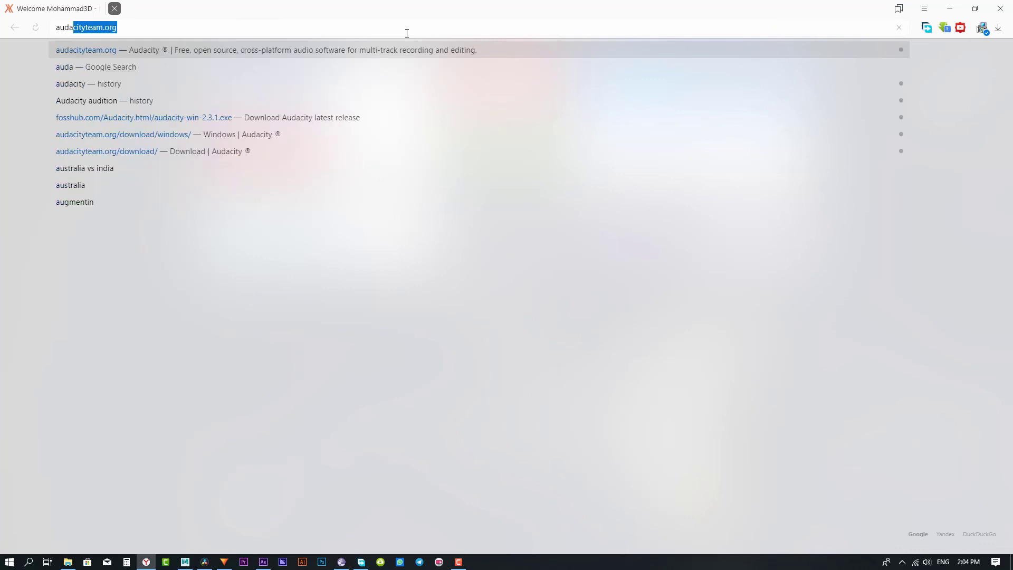
key(Return)
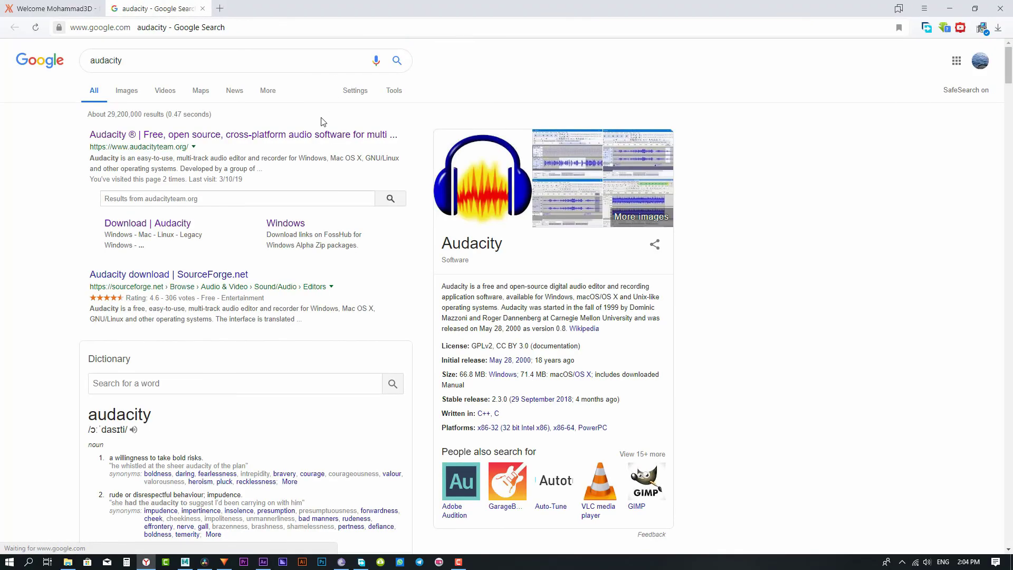
click(325, 136)
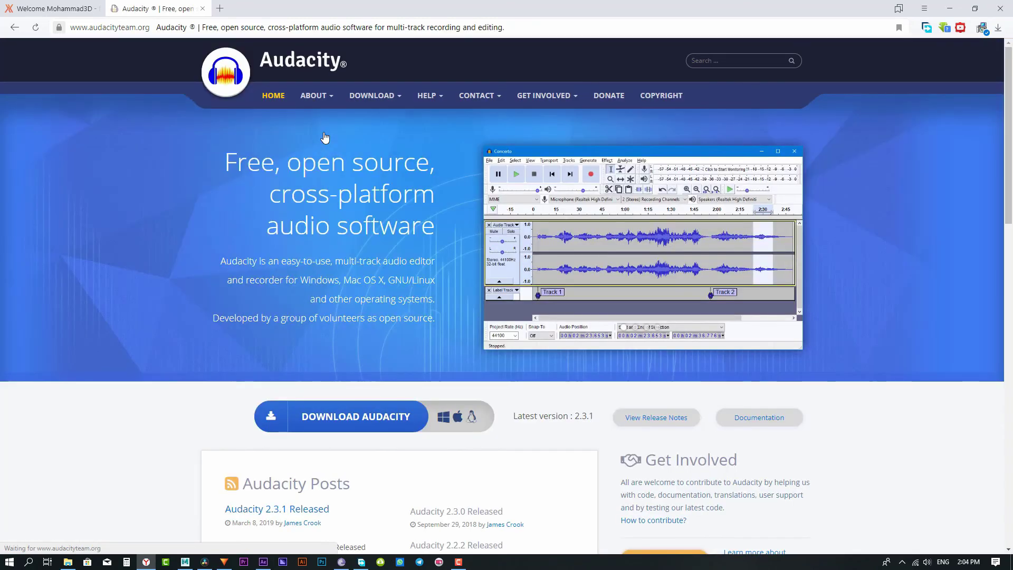
scroll(528, 276, down, 1)
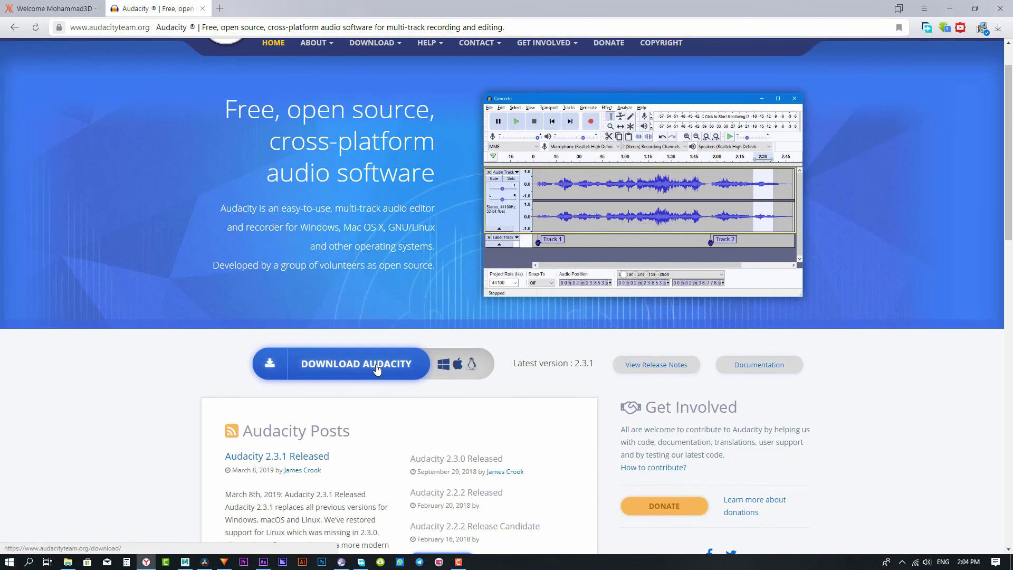
click(401, 368)
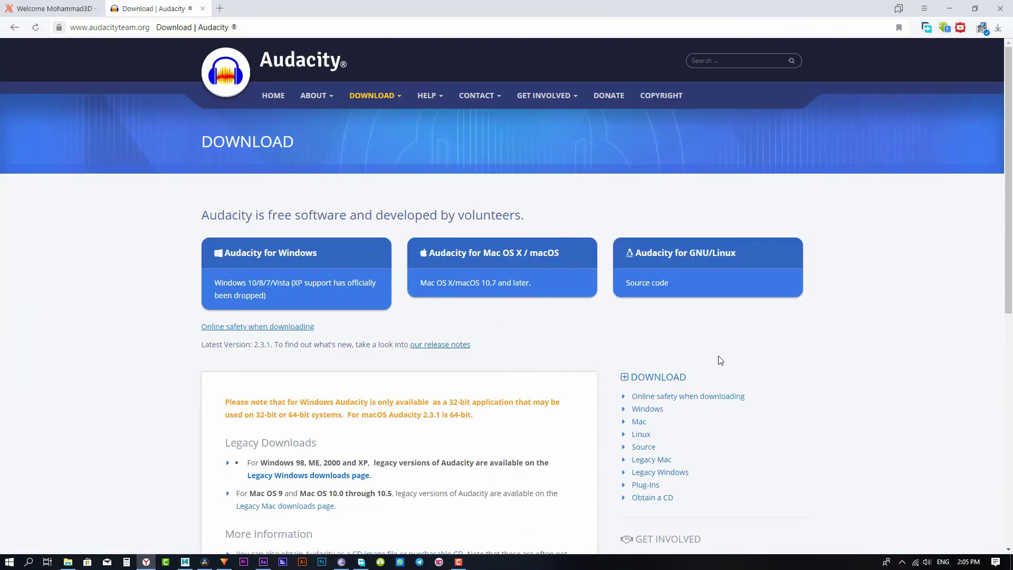
- Review the full downloads list showing audacity-win-2.3.1.exe, then return to DaVinci Resolve's Fairlight page
click(998, 28)
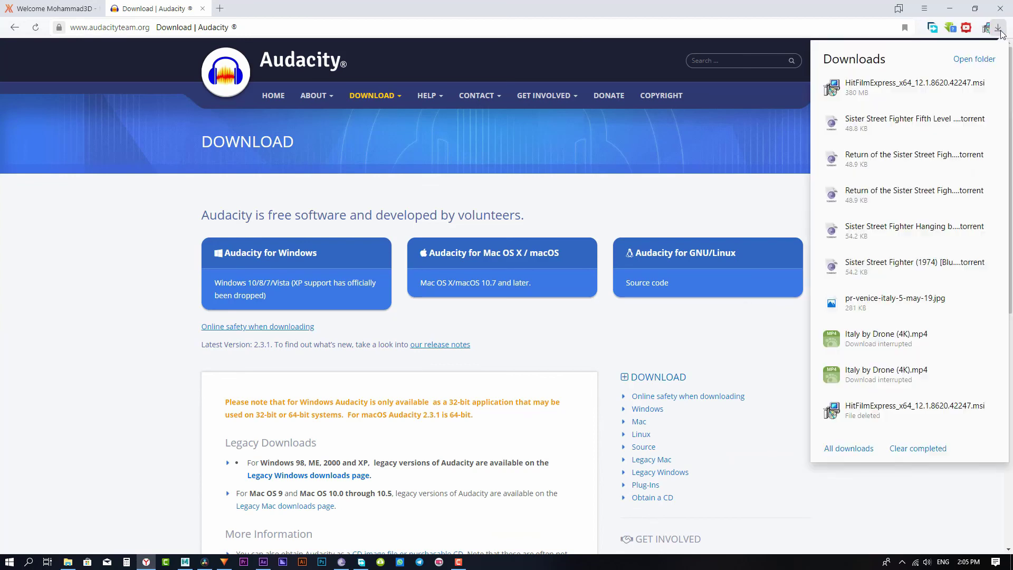
click(856, 448)
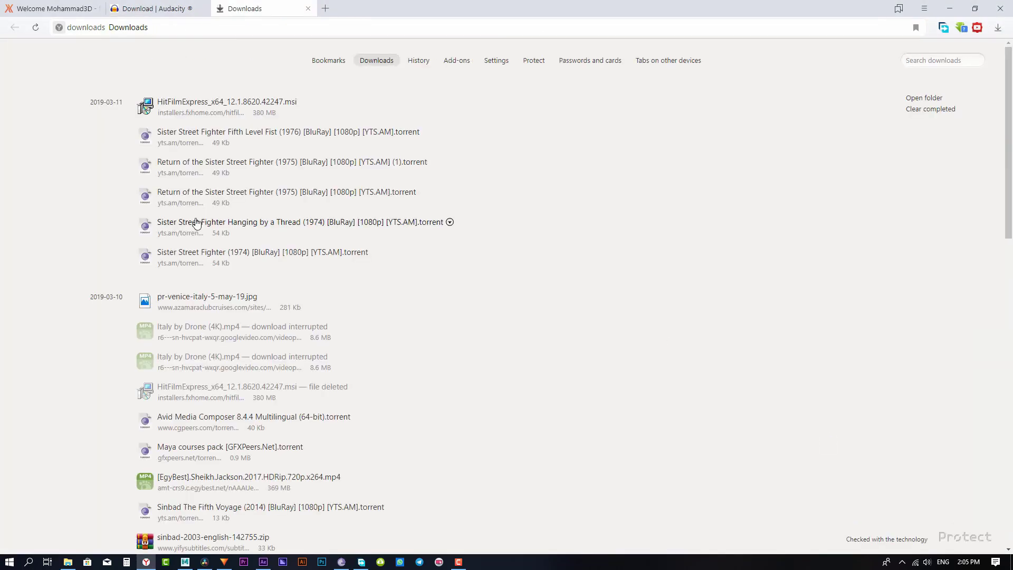
scroll(465, 319, down, 2)
scroll(463, 324, down, 3)
scroll(463, 323, down, 1)
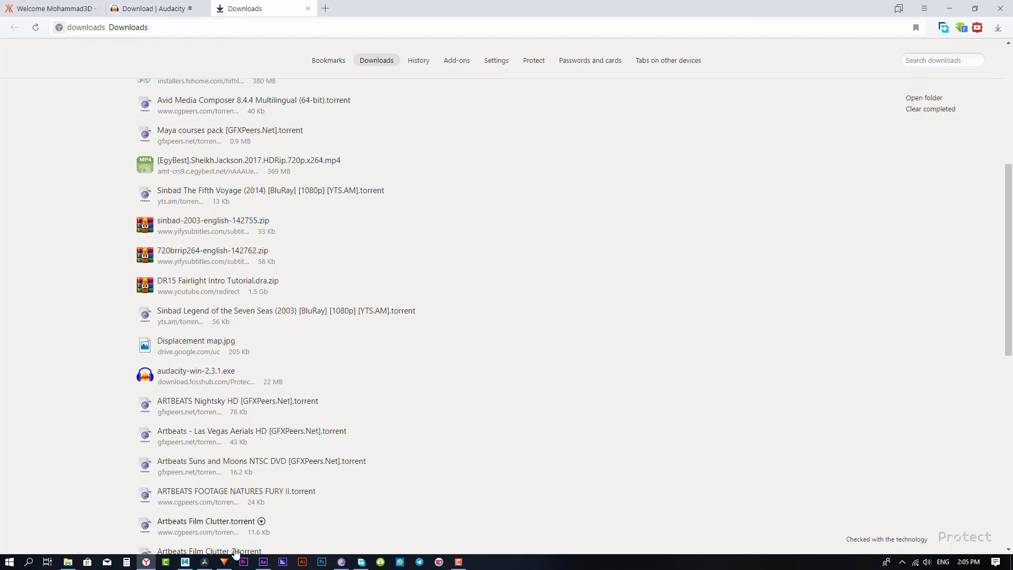
click(207, 562)
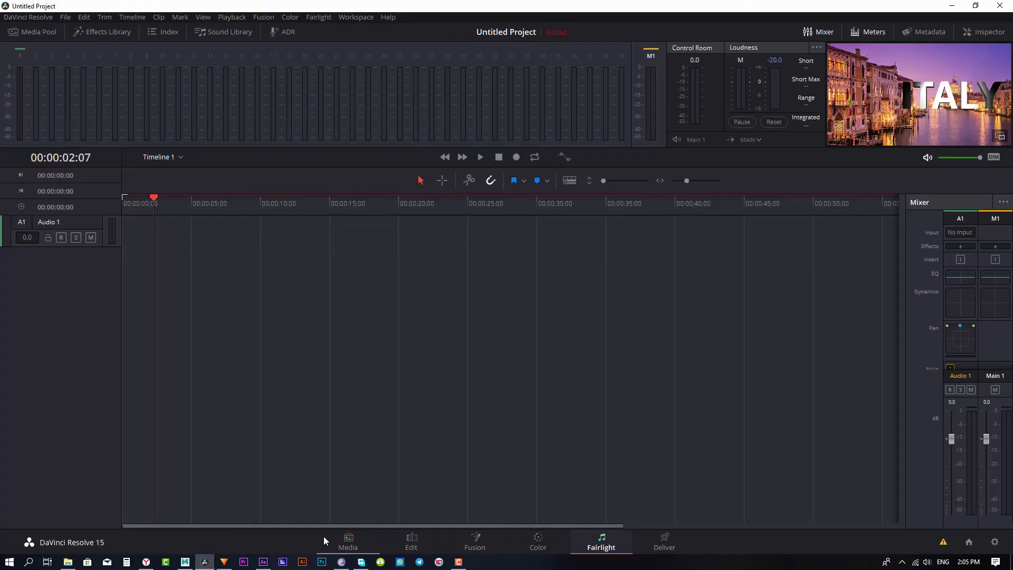
- Bring Maya forward and switch the menu set through Rigging to Animation
click(186, 562)
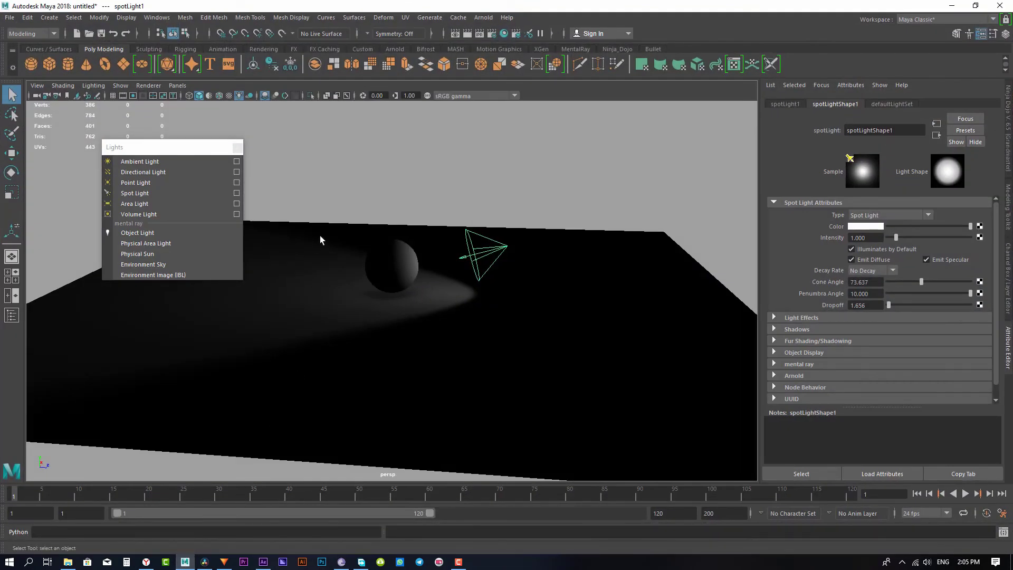
click(27, 34)
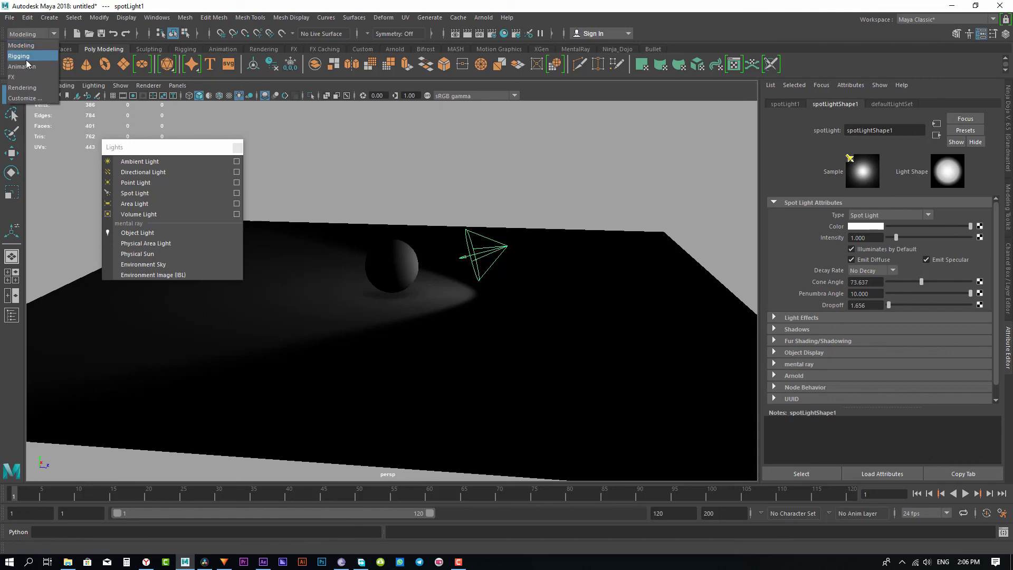
click(27, 60)
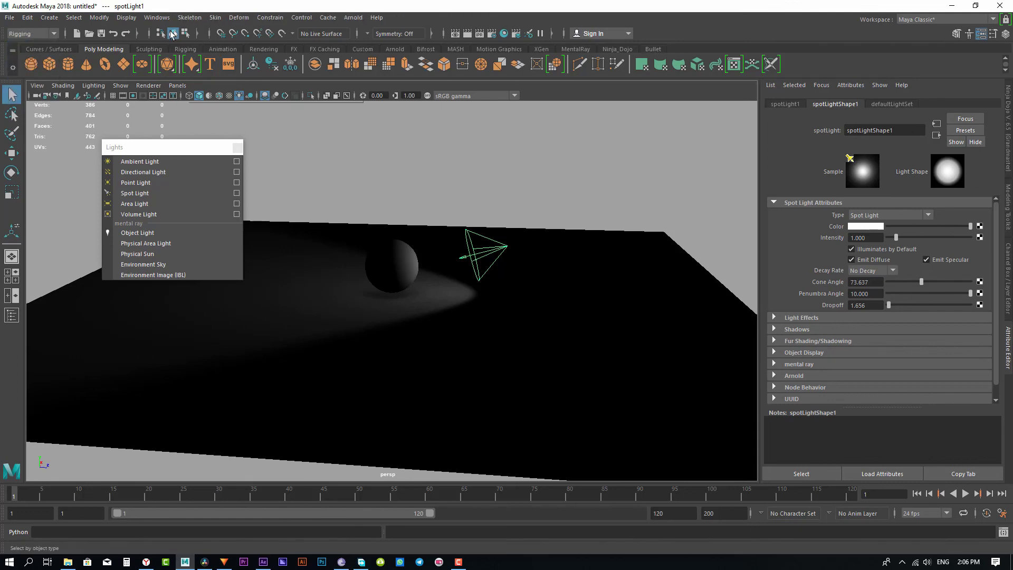
click(32, 33)
click(36, 68)
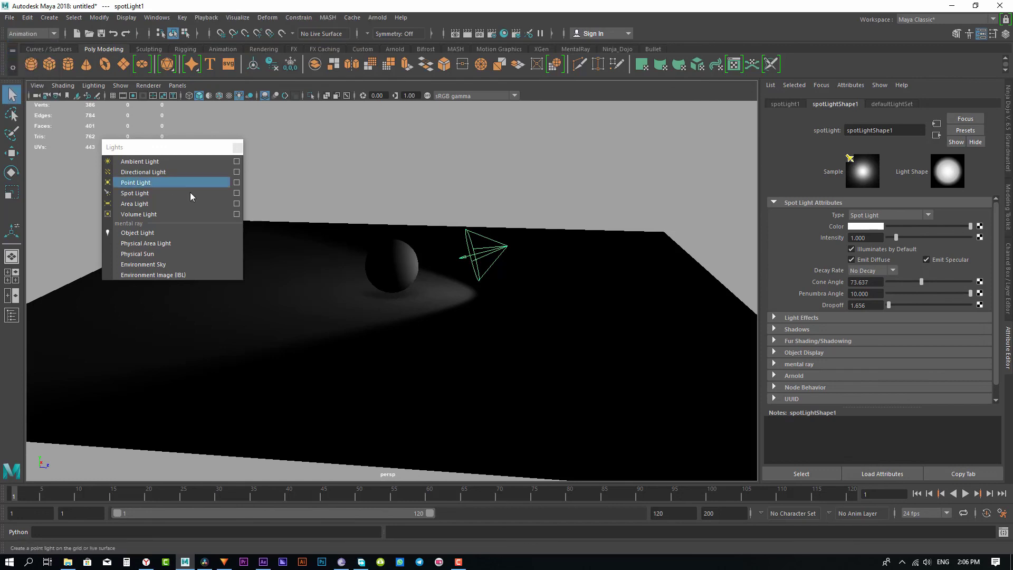
- Make FX the active menu set and deselect the spot light
click(24, 35)
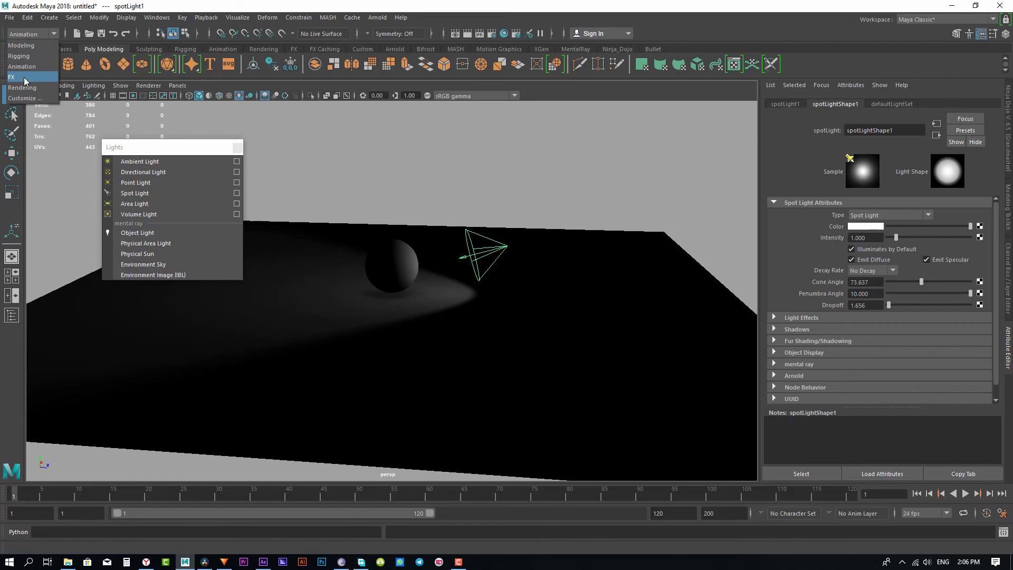
click(24, 78)
click(29, 33)
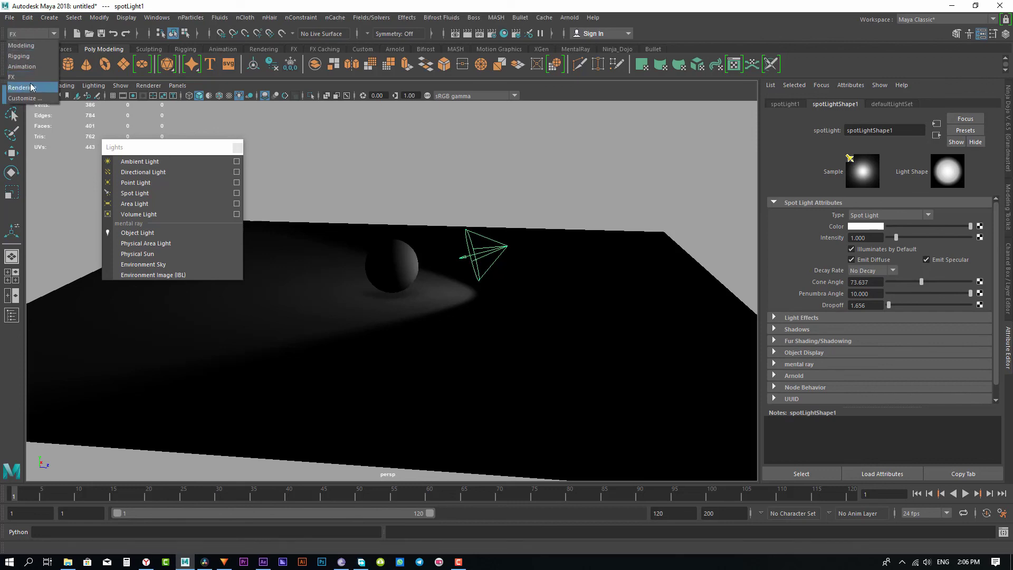
click(393, 179)
click(400, 182)
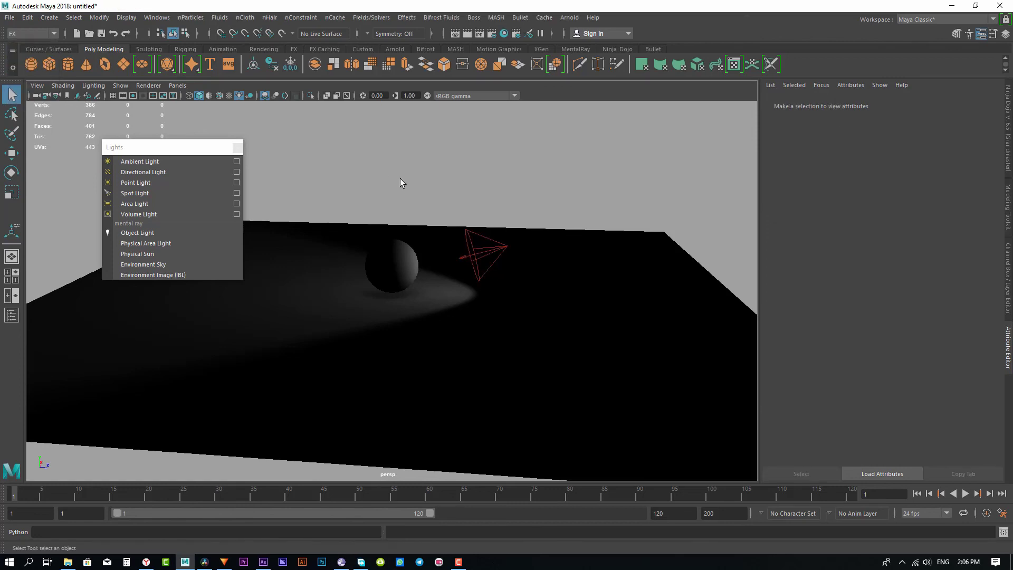